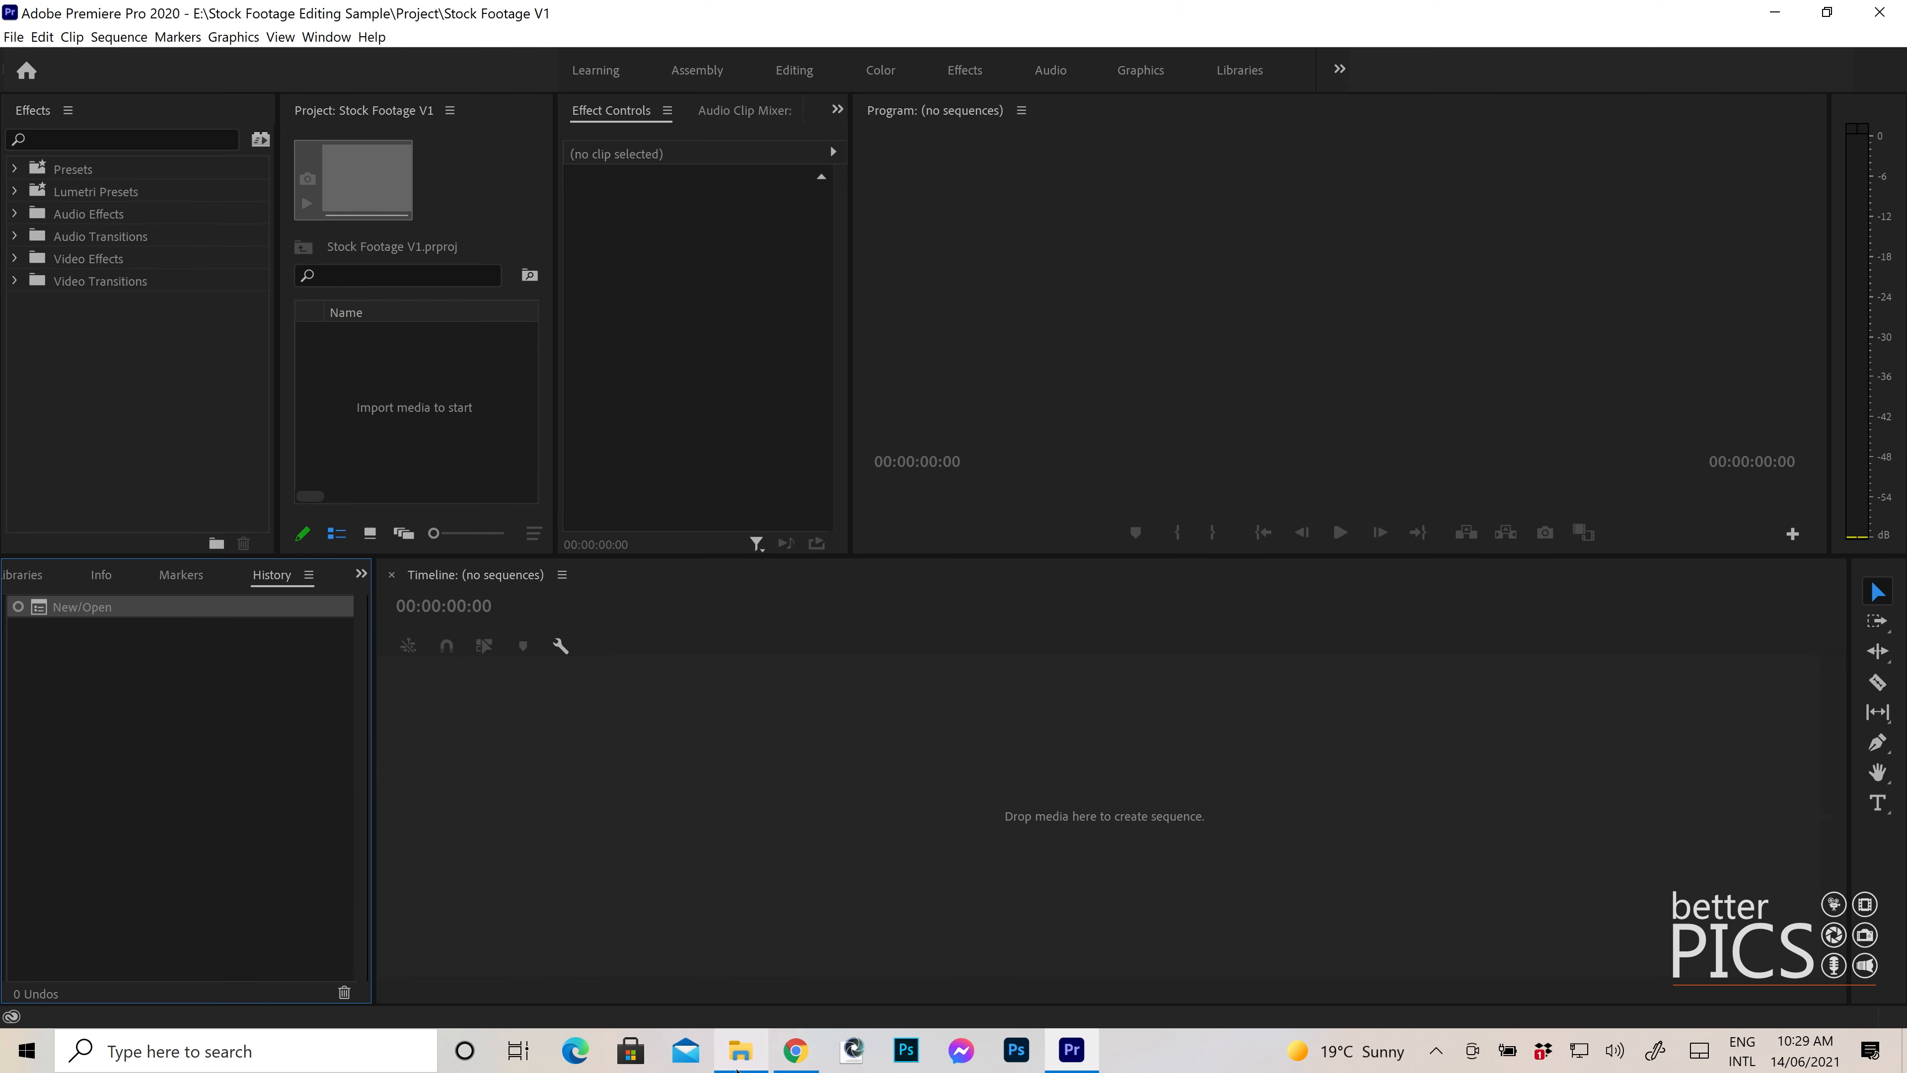
# - Import the Springbrook folder from the Virgin Airlines footage's GH4 GH5 folder into the Premiere Pro project
pyautogui.click(740, 1052)
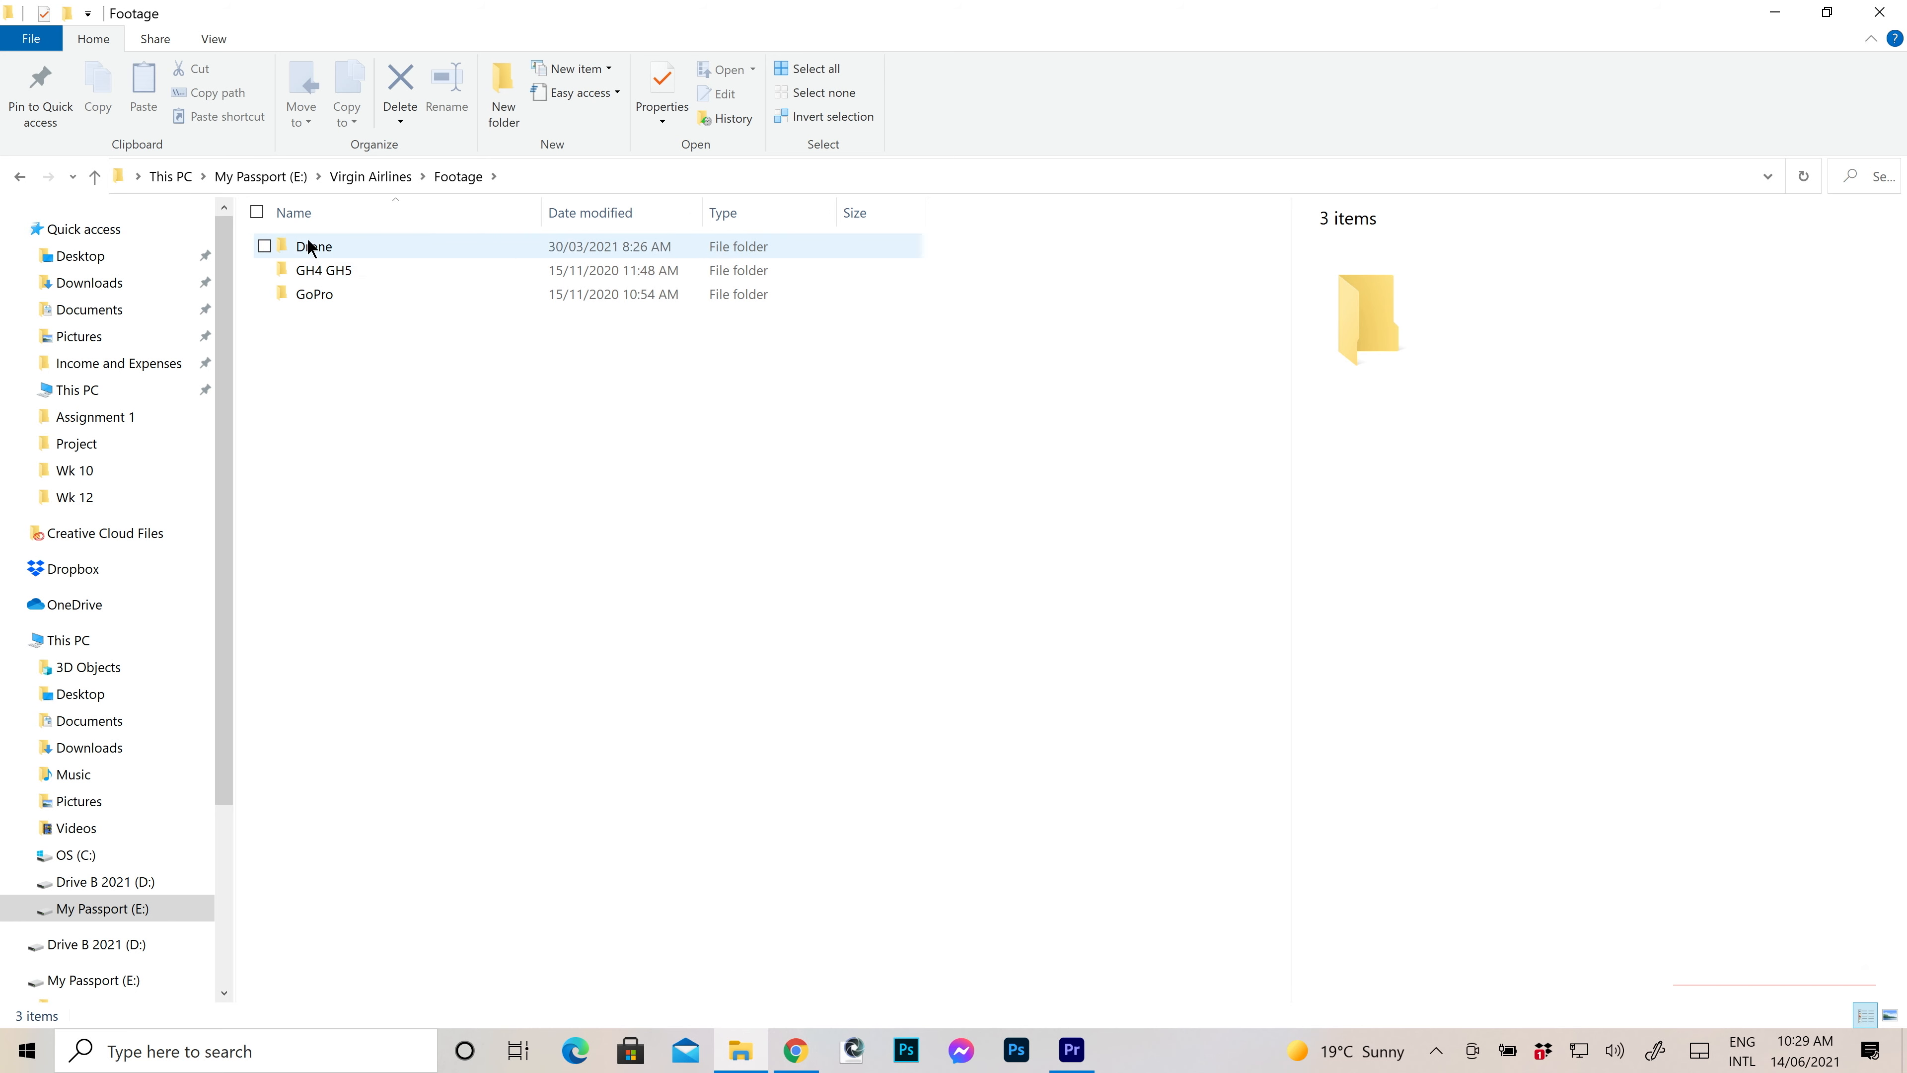
pyautogui.doubleClick(367, 280)
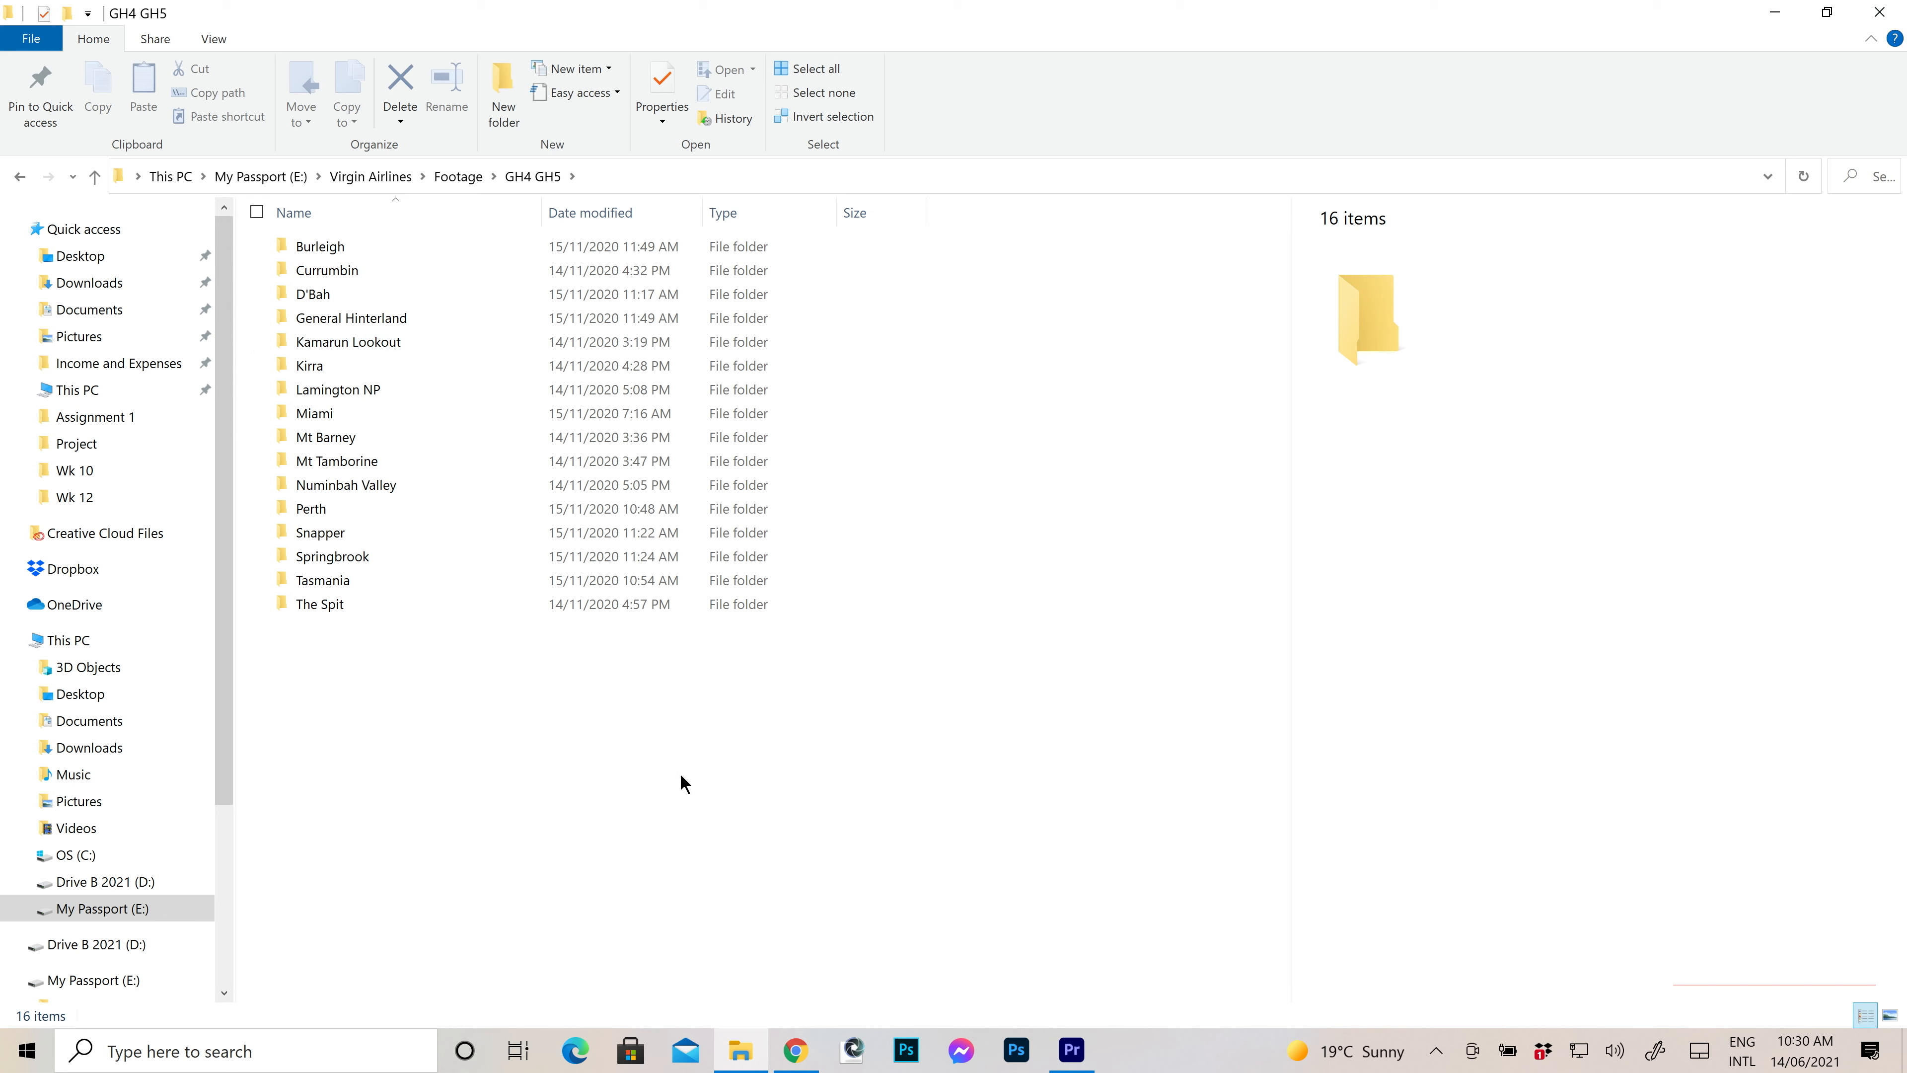
pyautogui.click(721, 555)
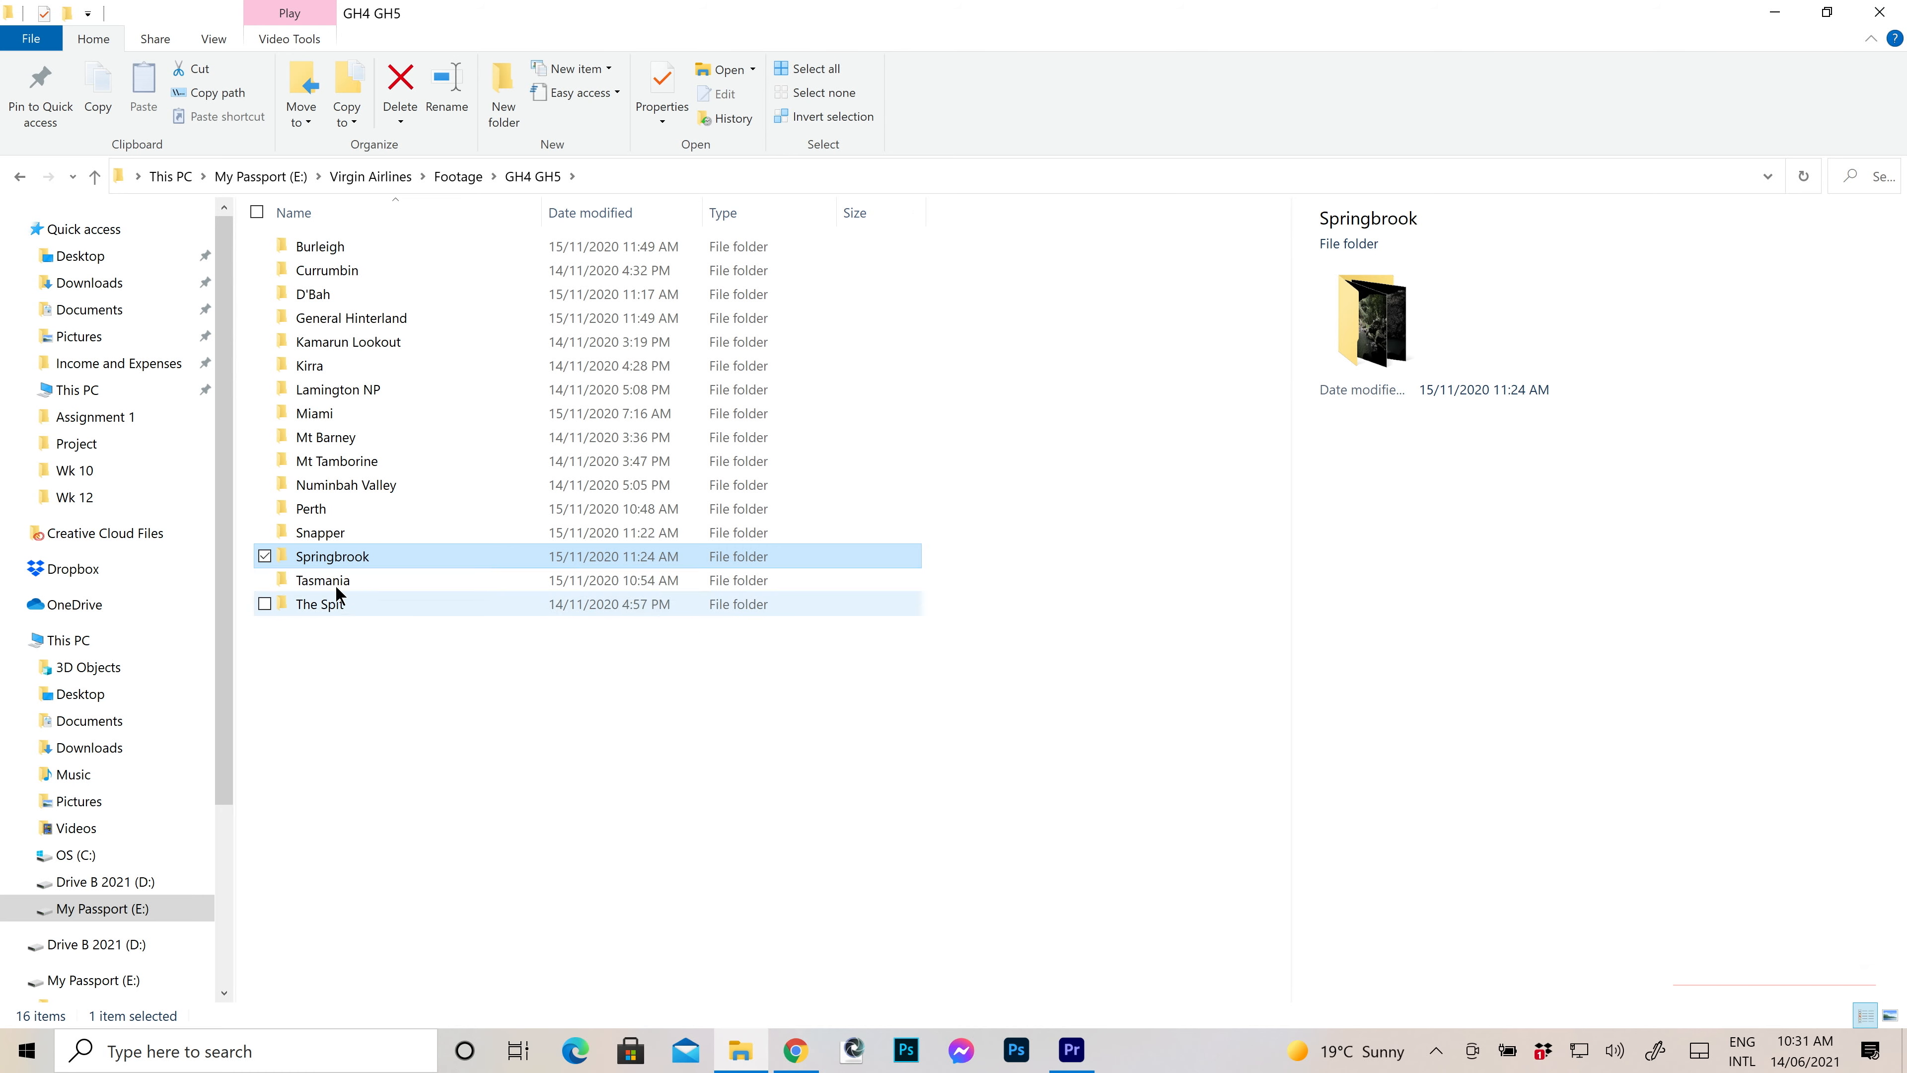
pyautogui.moveTo(345, 554); pyautogui.dragTo(418, 408)
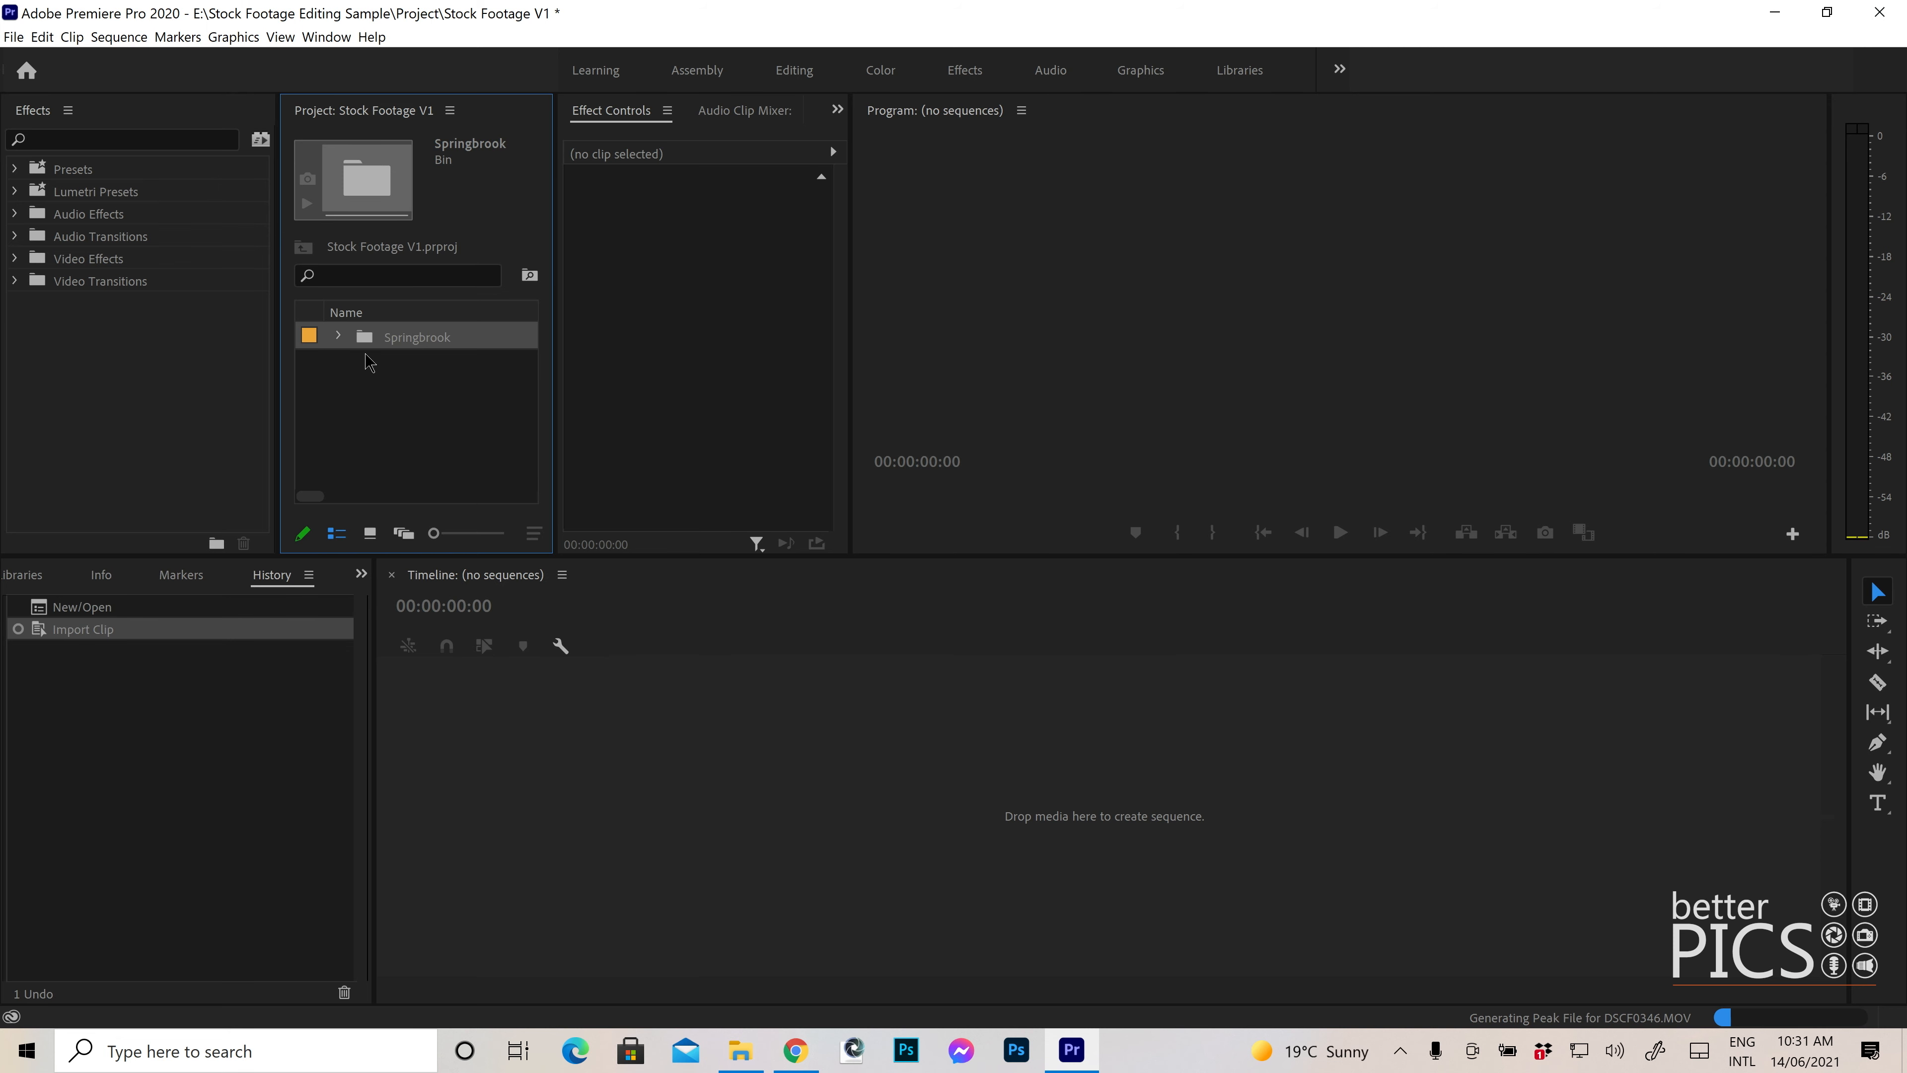
# - Expand the Springbrook bin and enlarge the Project and Timeline panels to review the imported clips' frame rates
pyautogui.click(339, 337)
pyautogui.moveTo(553, 331); pyautogui.dragTo(635, 328)
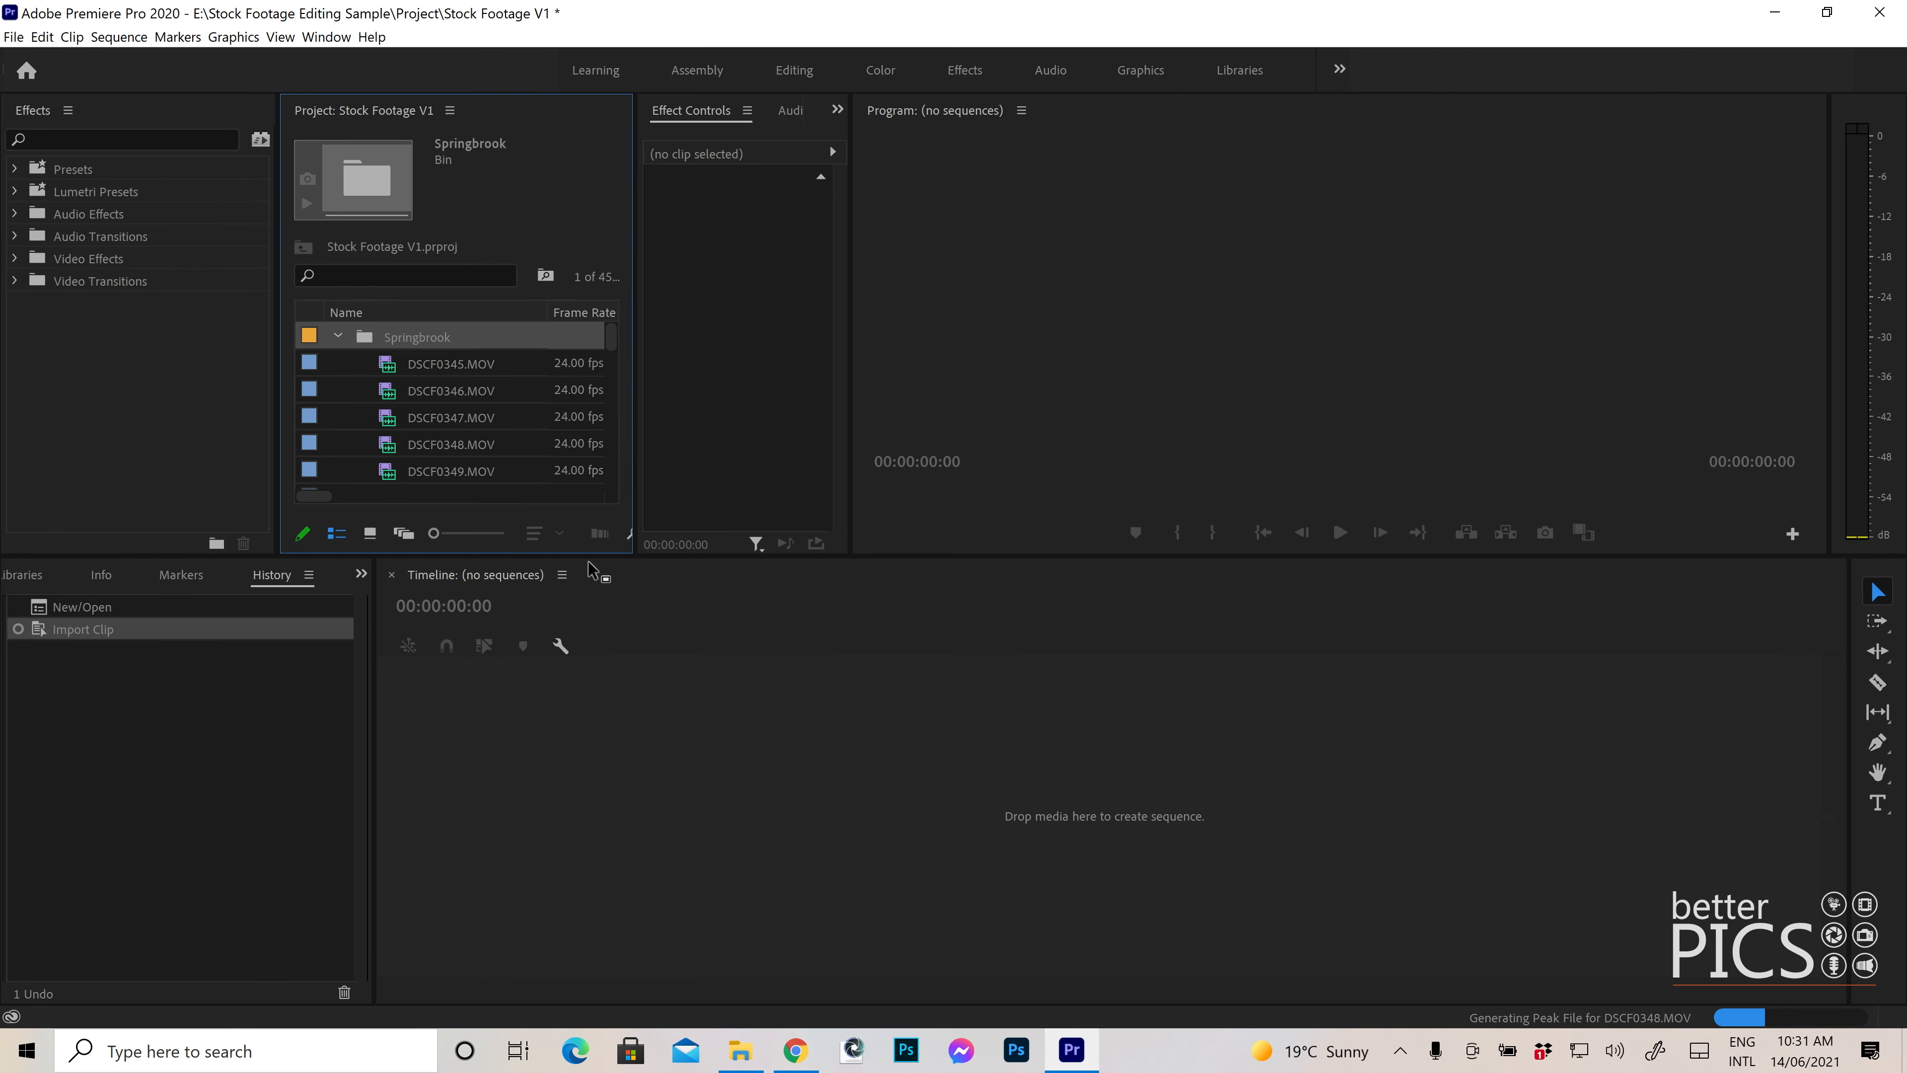
pyautogui.moveTo(583, 555); pyautogui.dragTo(583, 622)
pyautogui.scroll(-1, 565, 460)
pyautogui.scroll(-8, 565, 460)
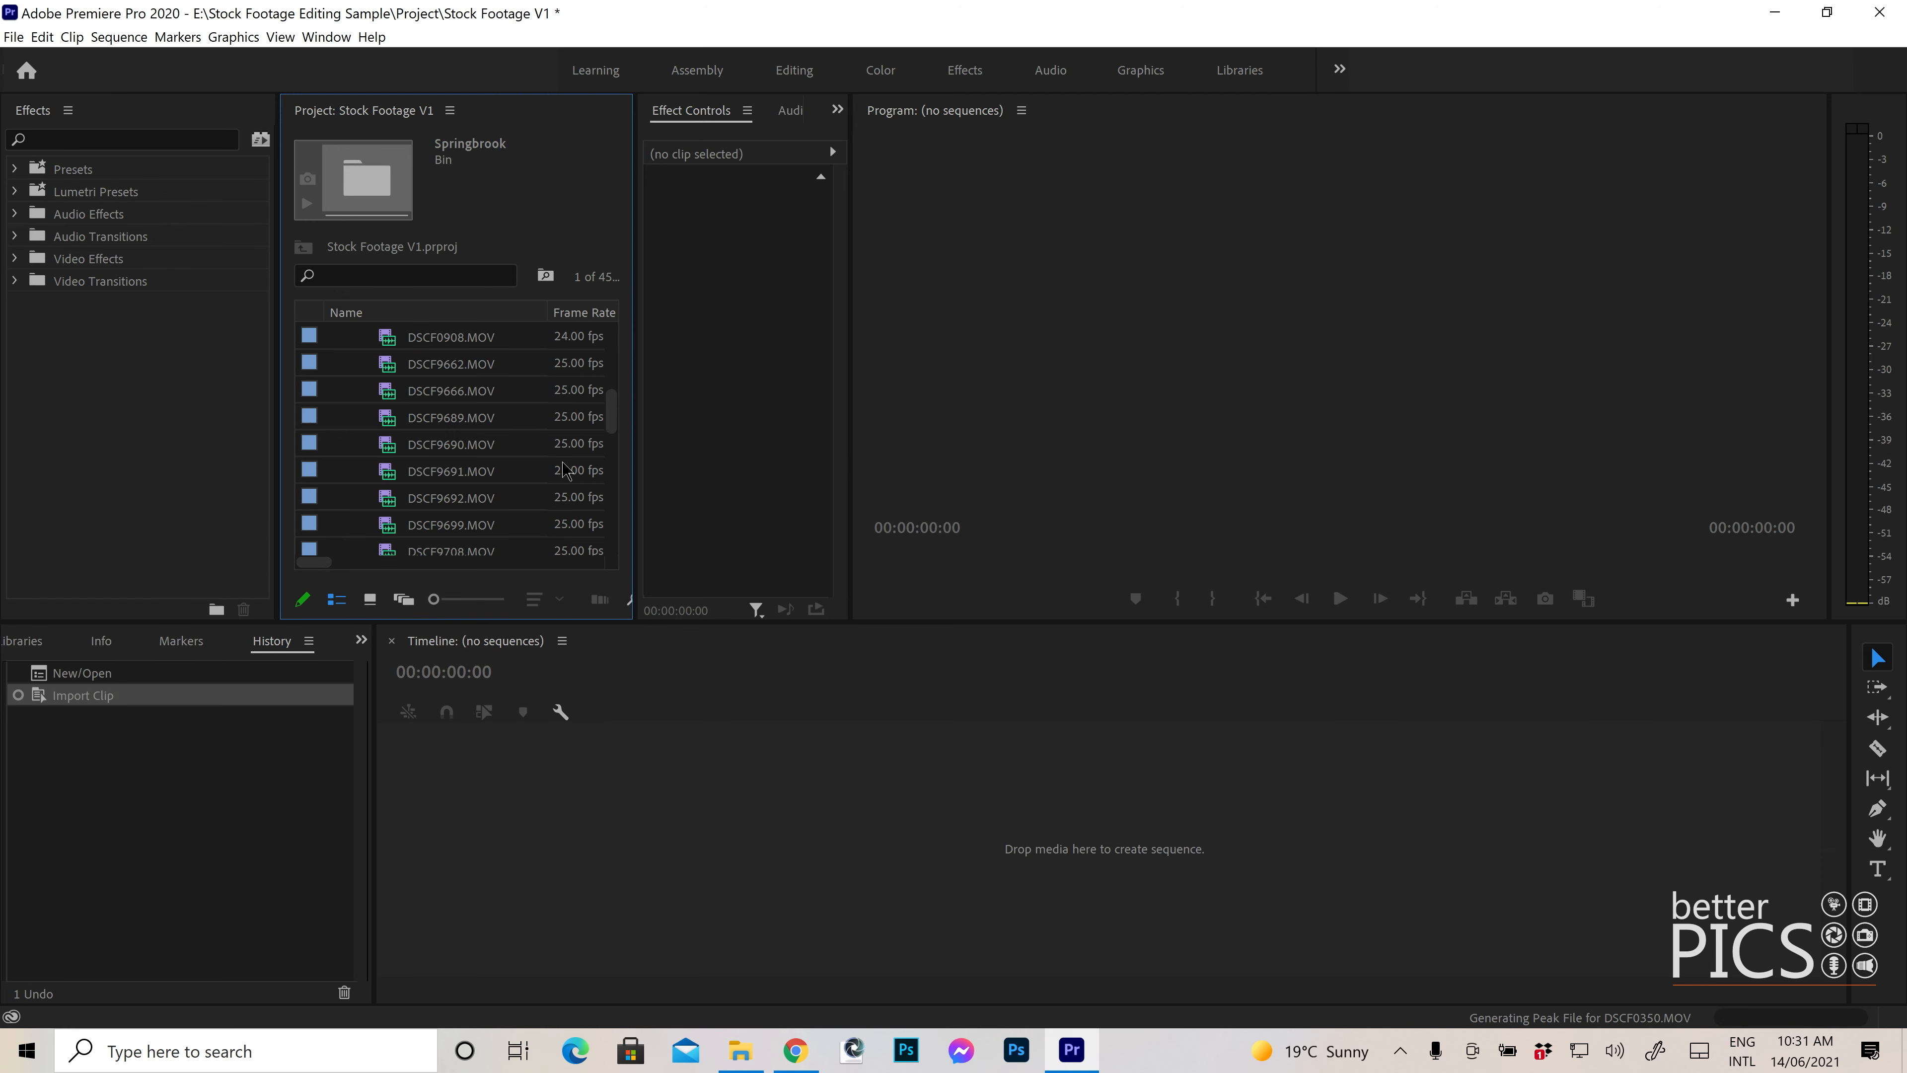
pyautogui.scroll(-6, 565, 469)
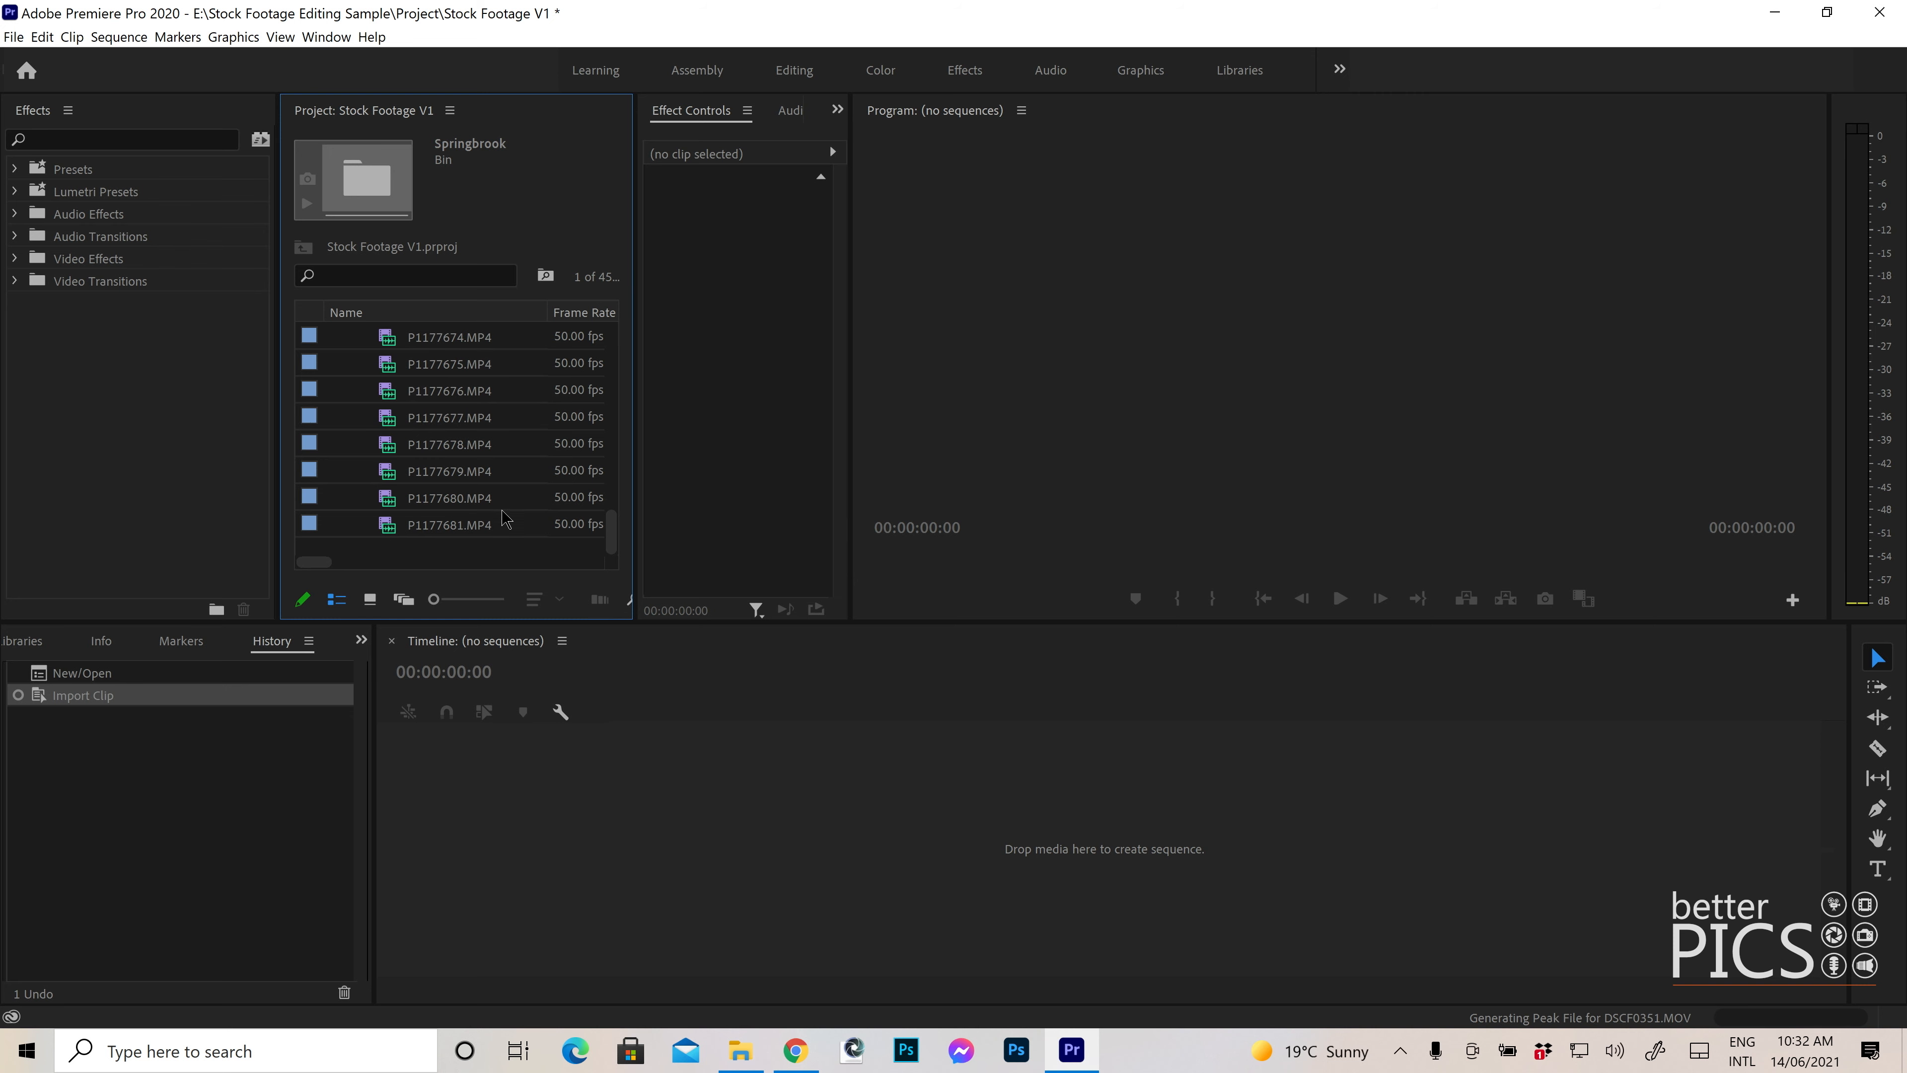
pyautogui.scroll(4, 502, 473)
pyautogui.scroll(8, 508, 398)
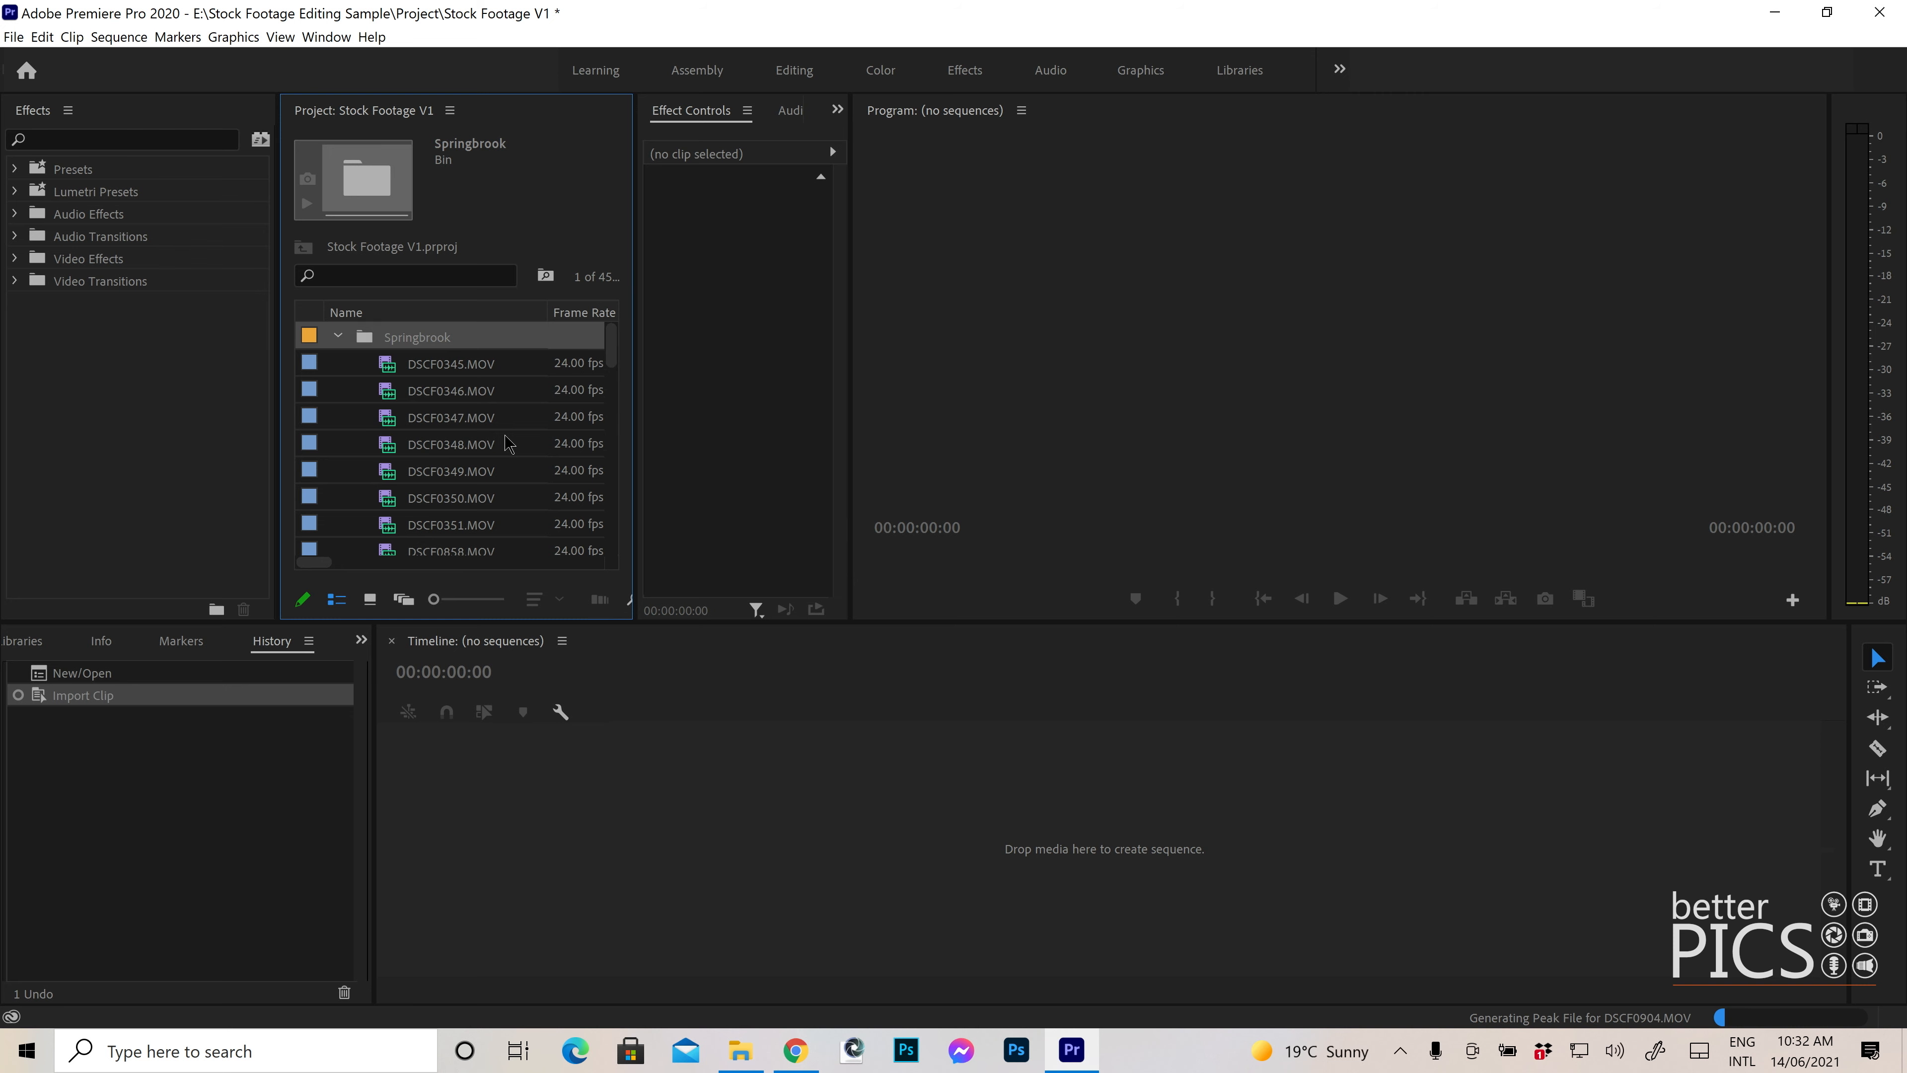
pyautogui.click(453, 367)
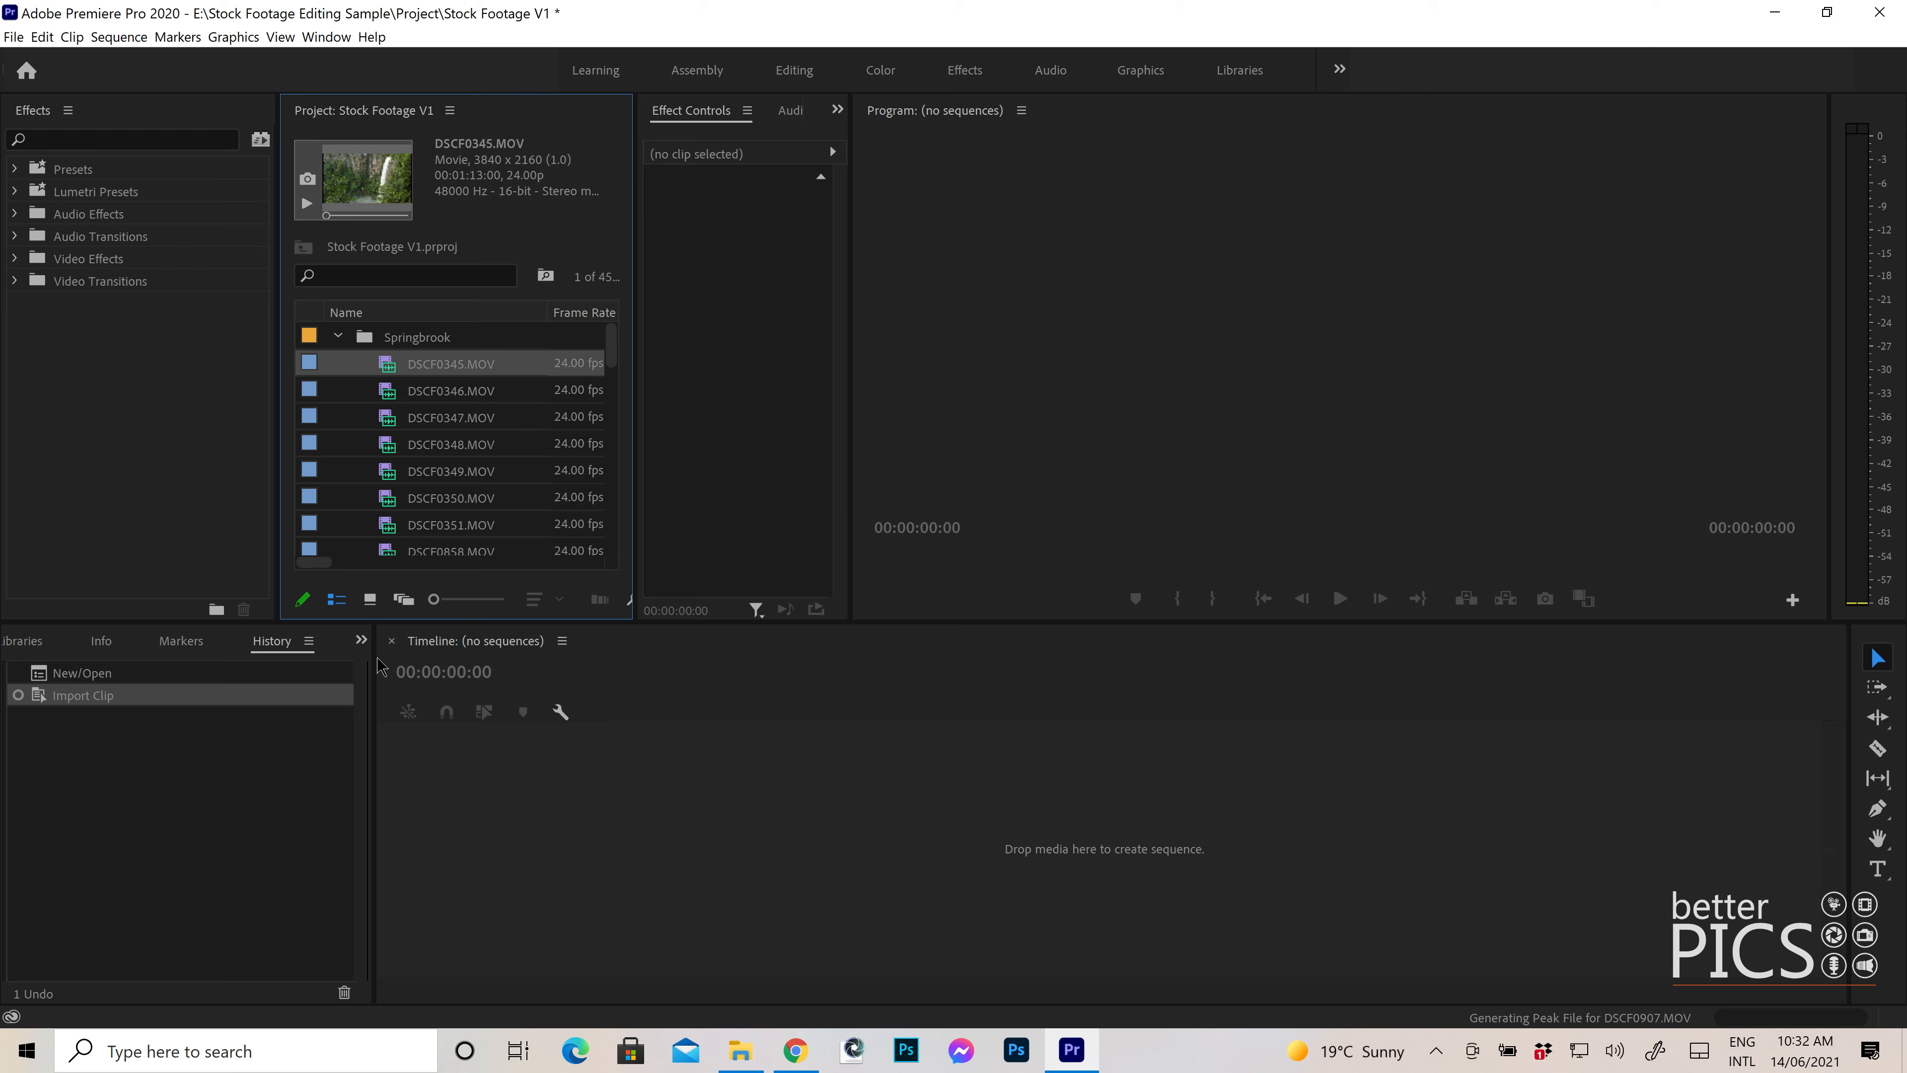
pyautogui.moveTo(369, 665); pyautogui.dragTo(122, 668)
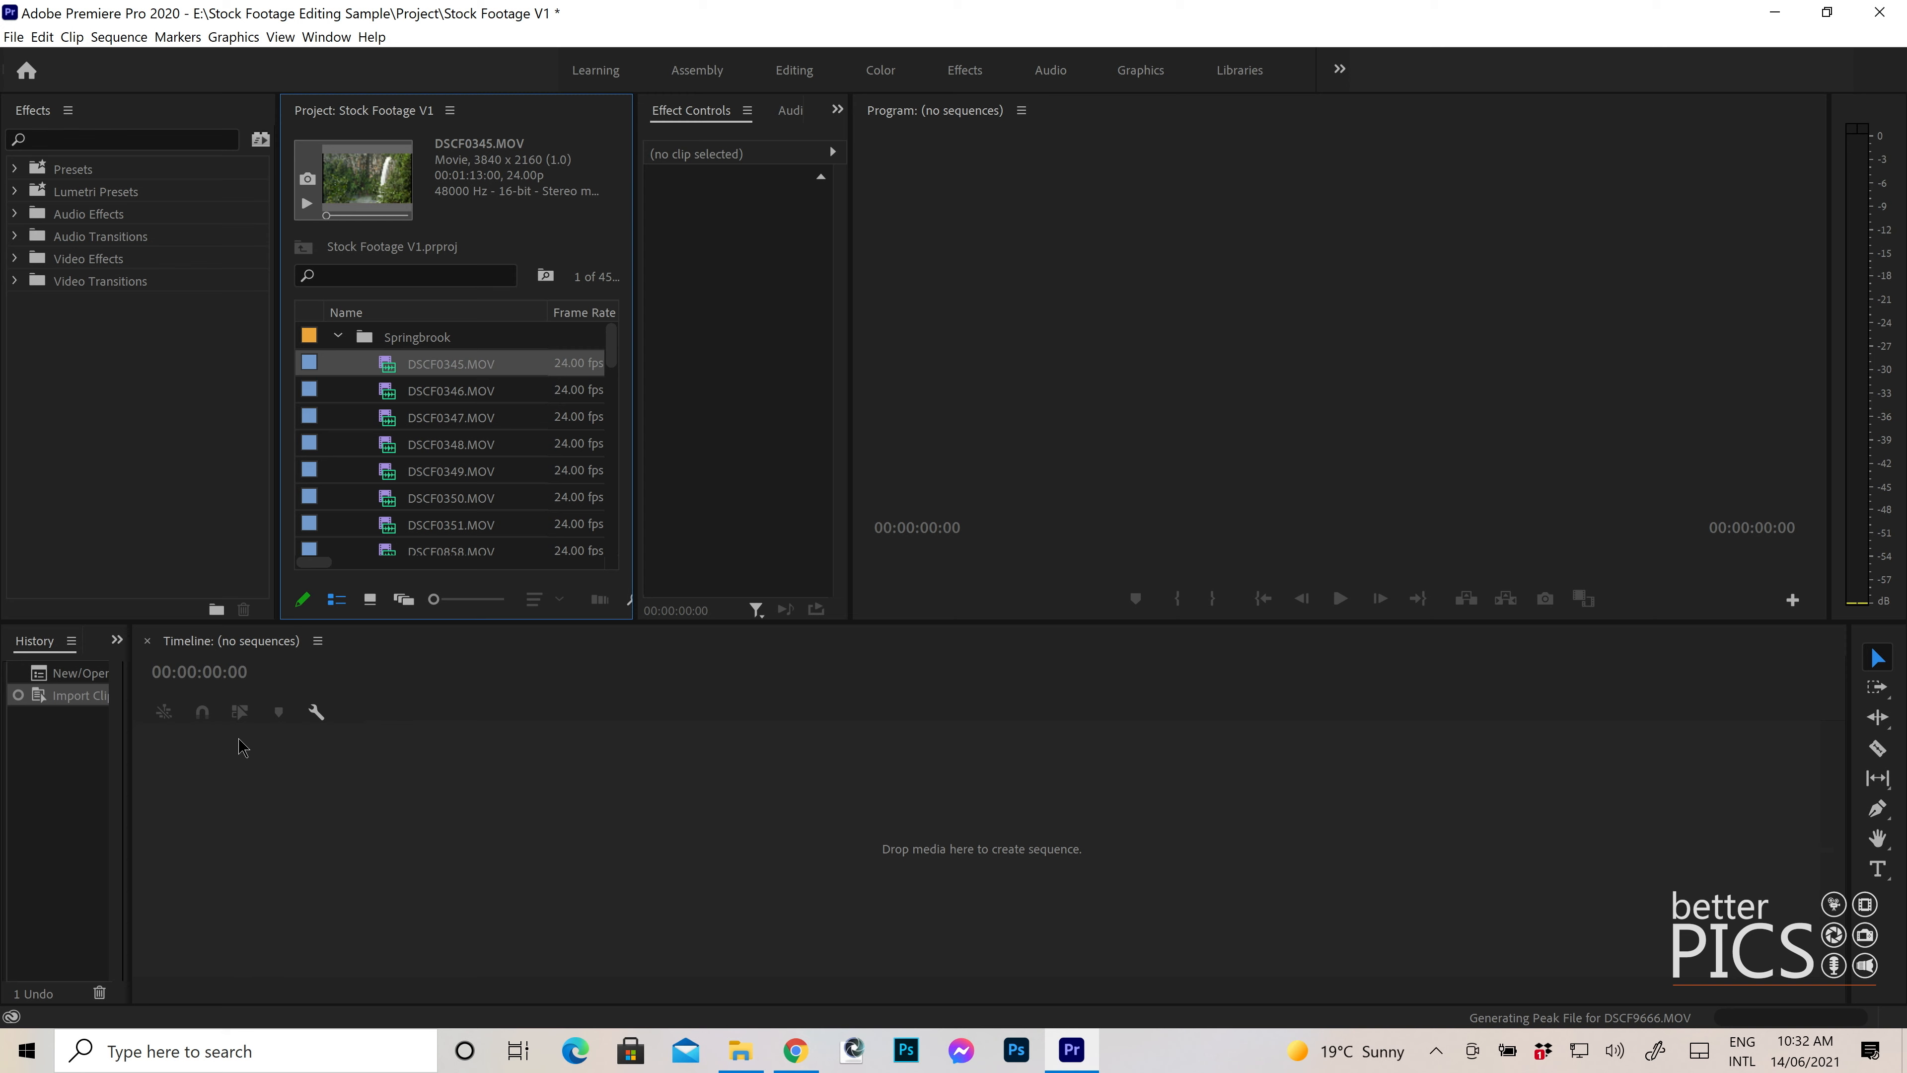
# - Create a new sequence named Sequence 01 from the DNxHR LB UHD 25 preset
pyautogui.click(15, 39)
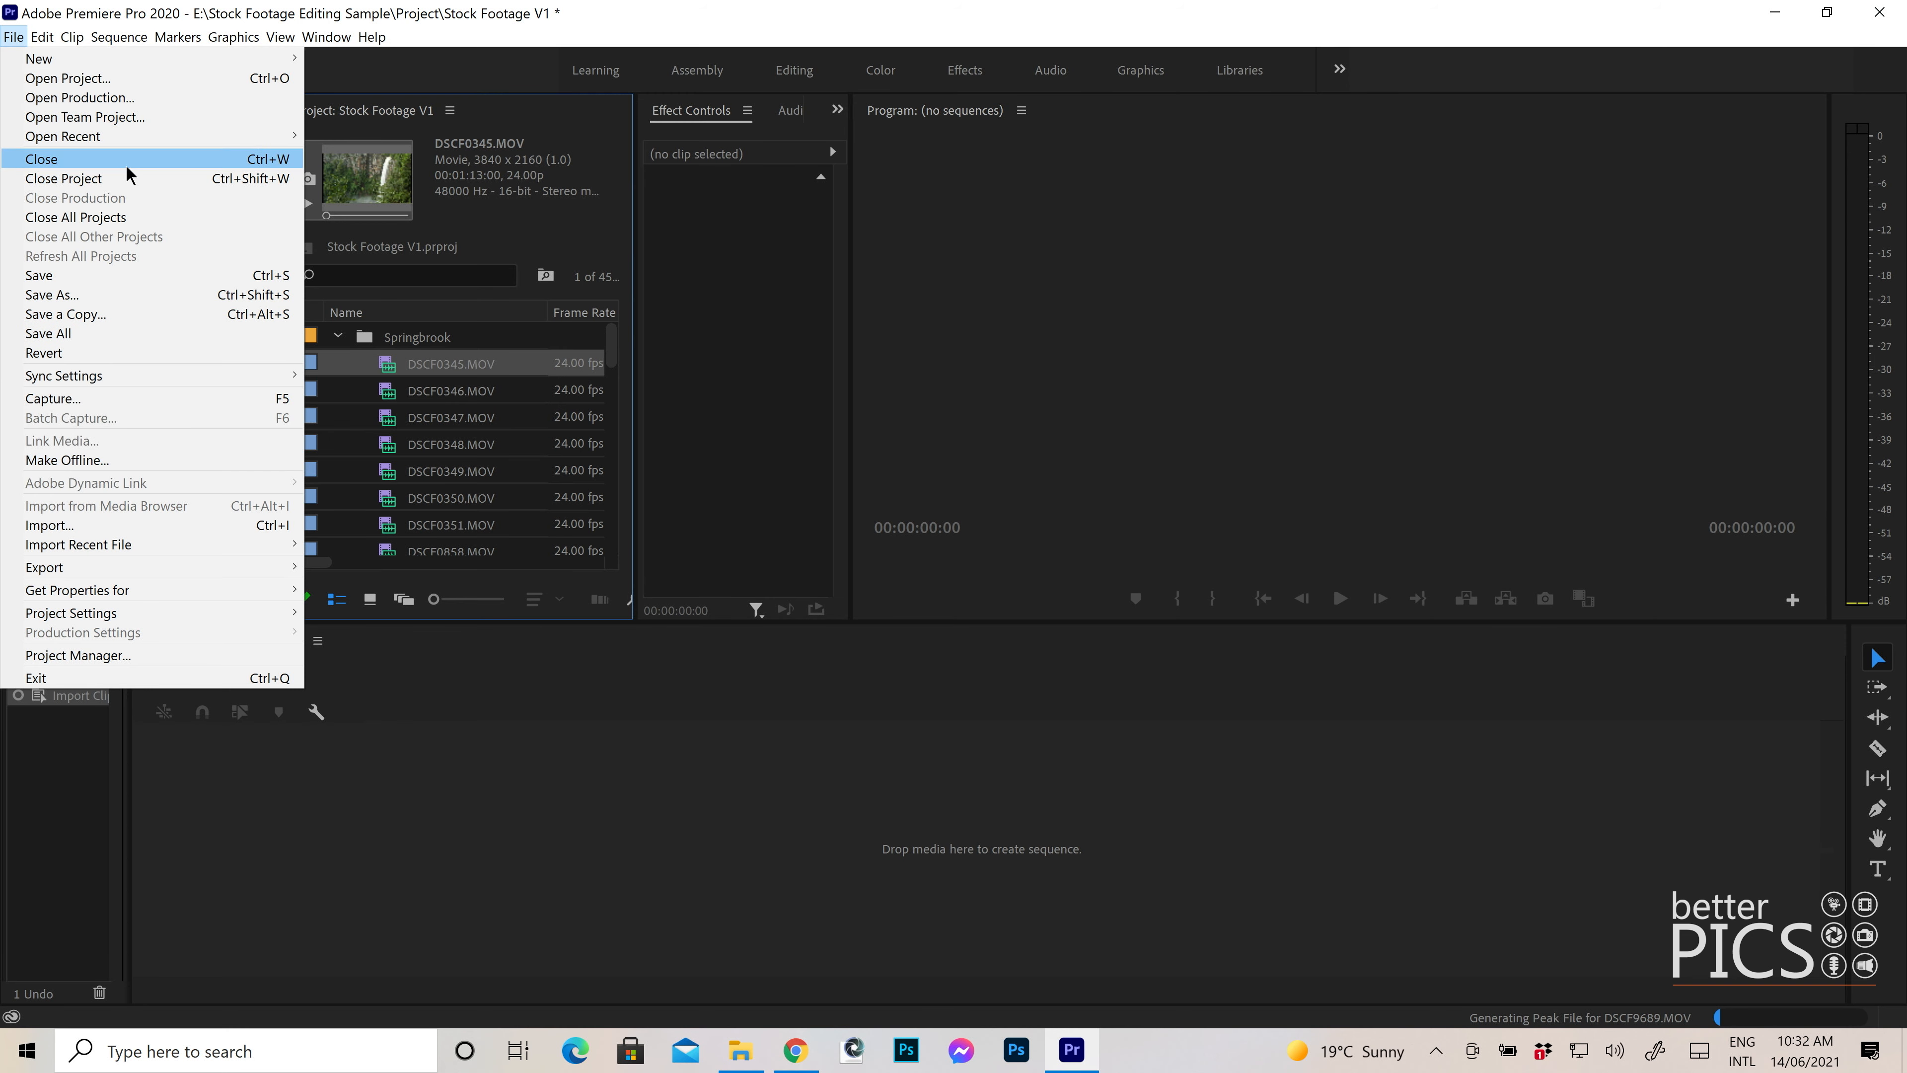
pyautogui.click(118, 36)
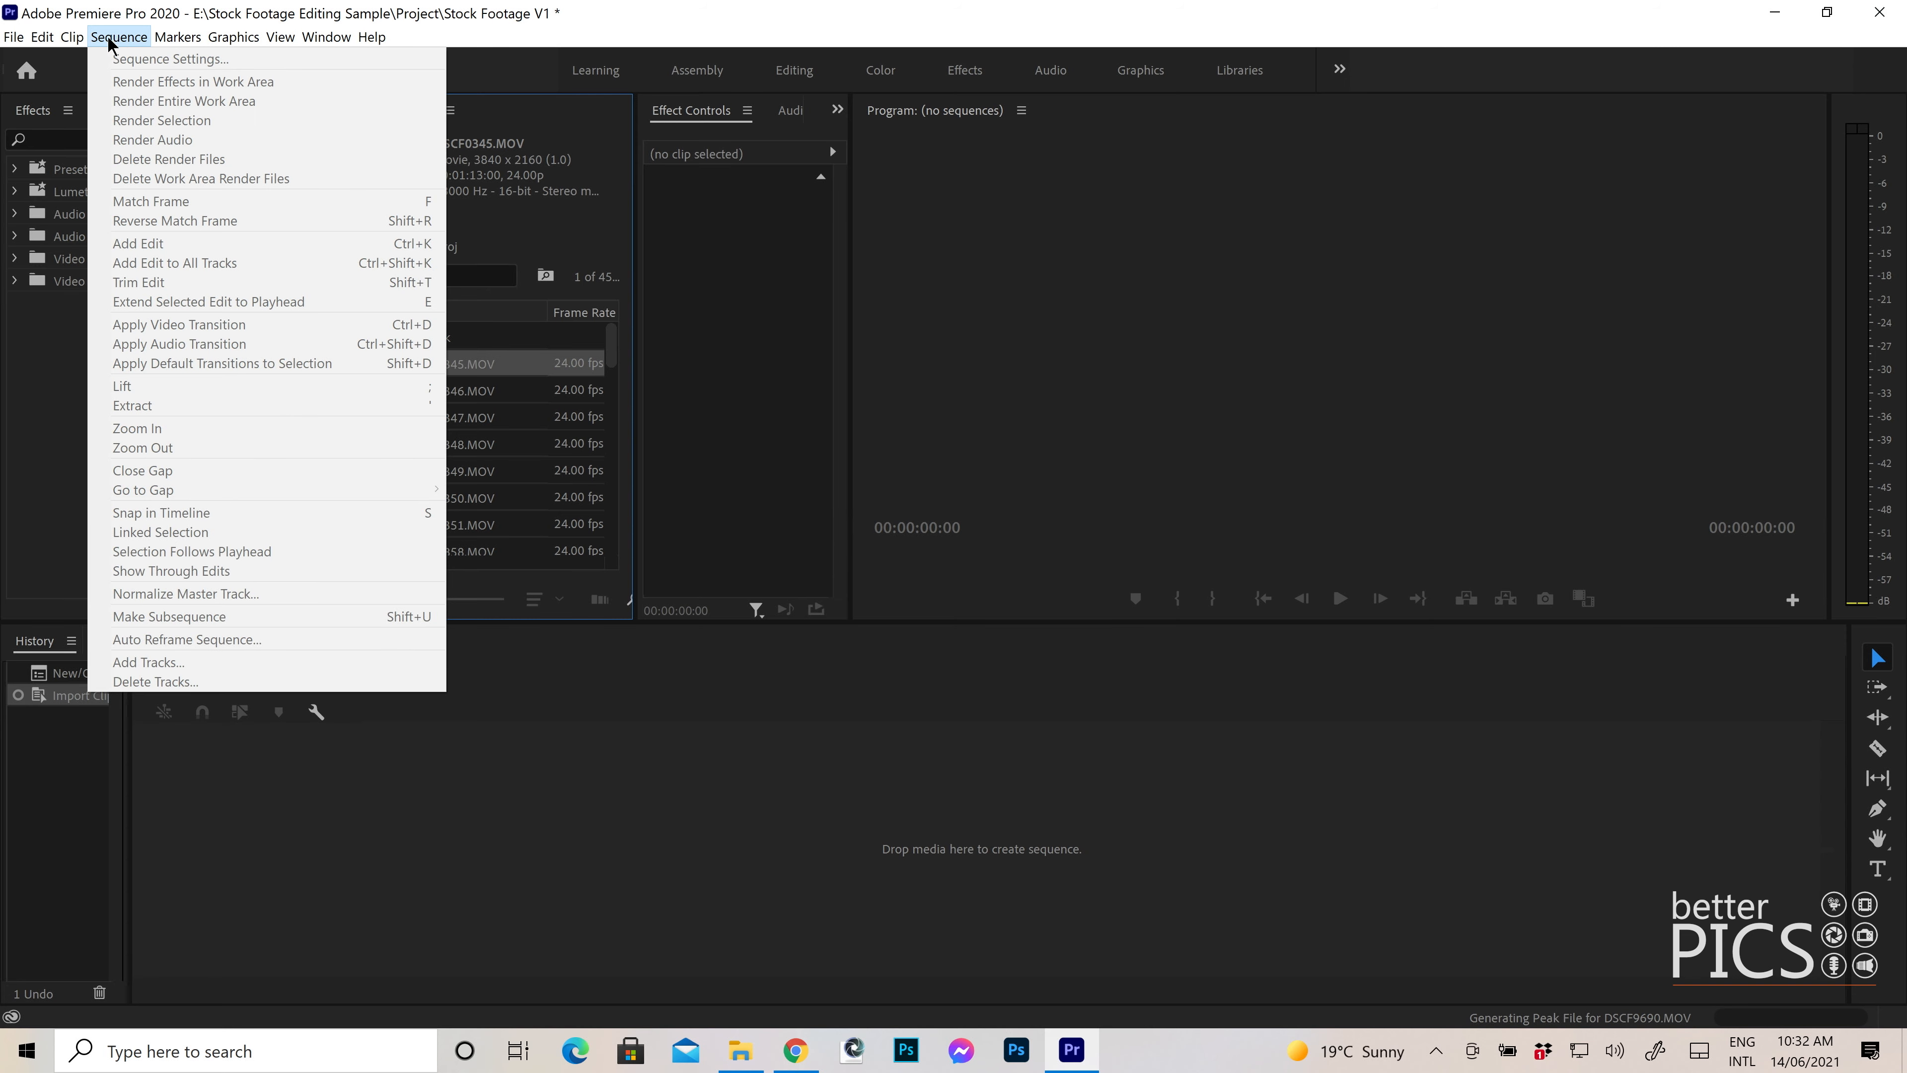
pyautogui.click(23, 38)
pyautogui.moveTo(28, 63)
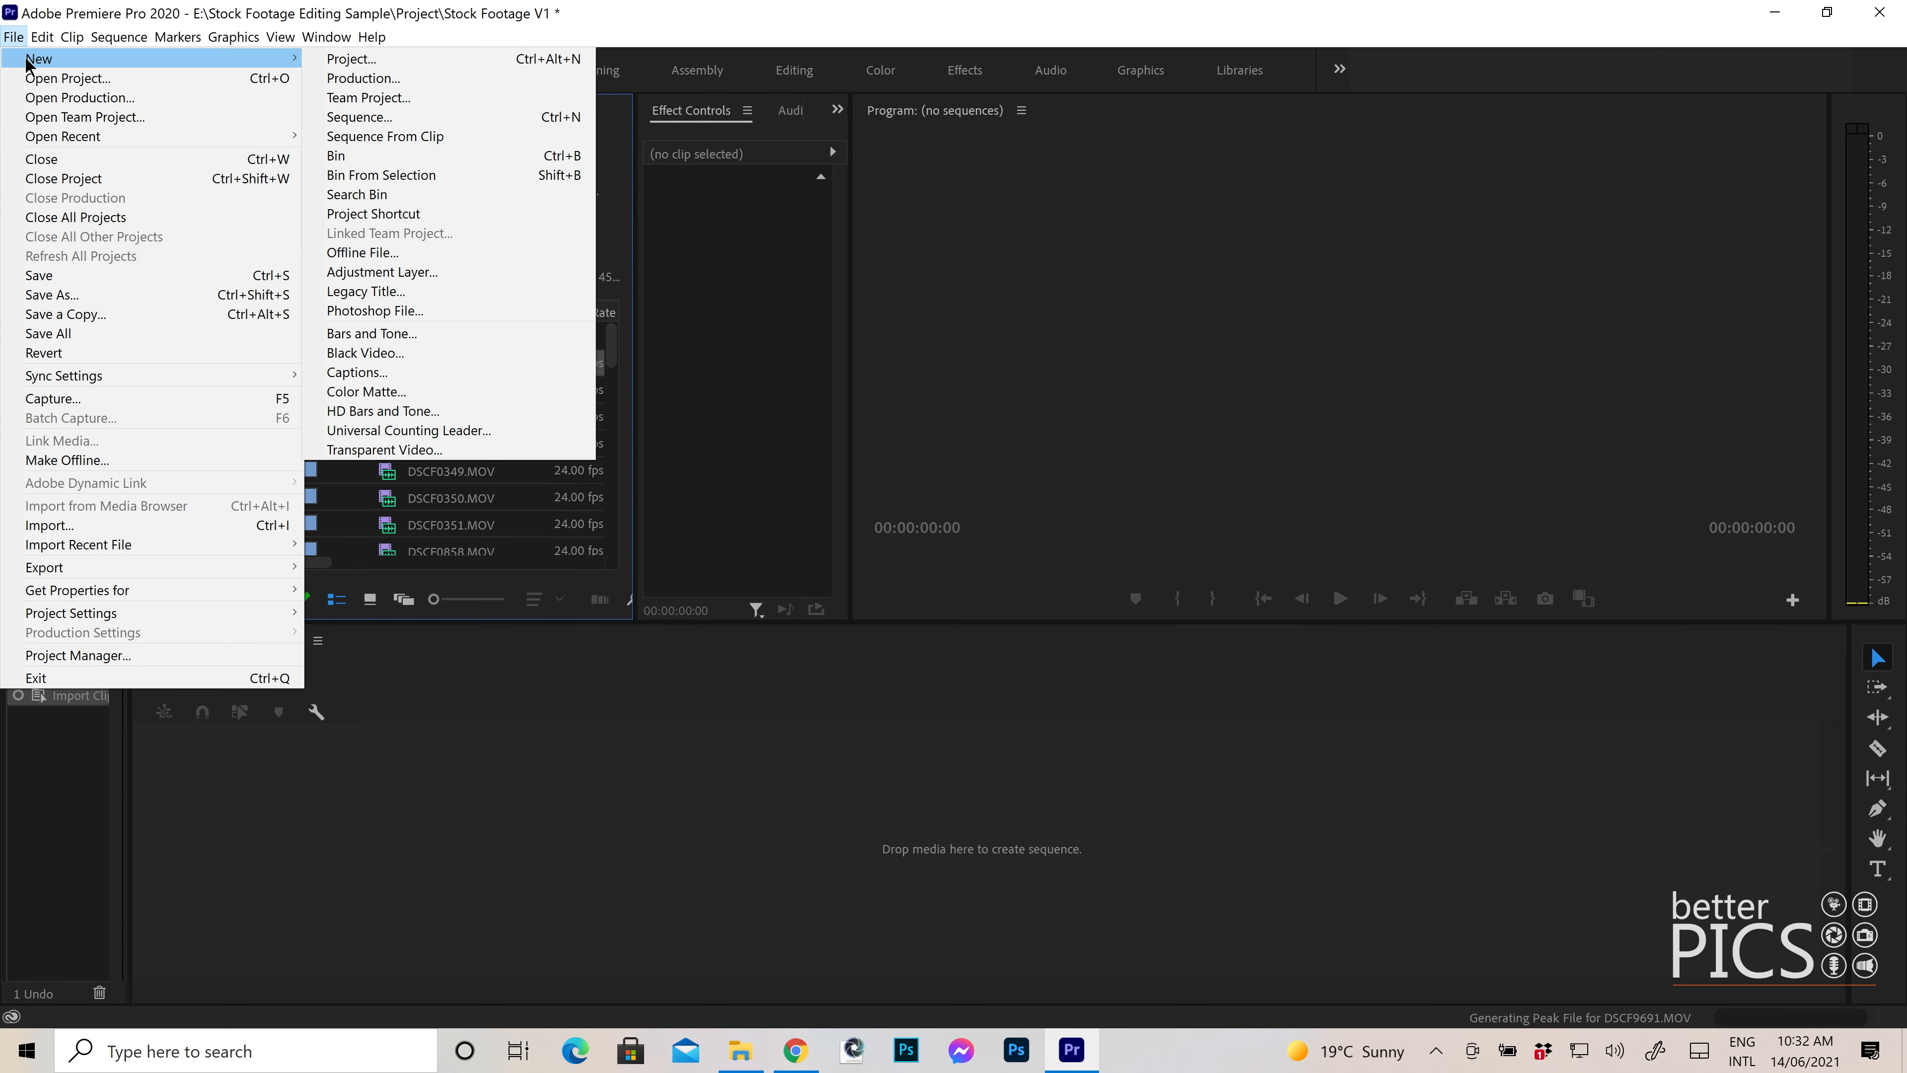
pyautogui.click(361, 118)
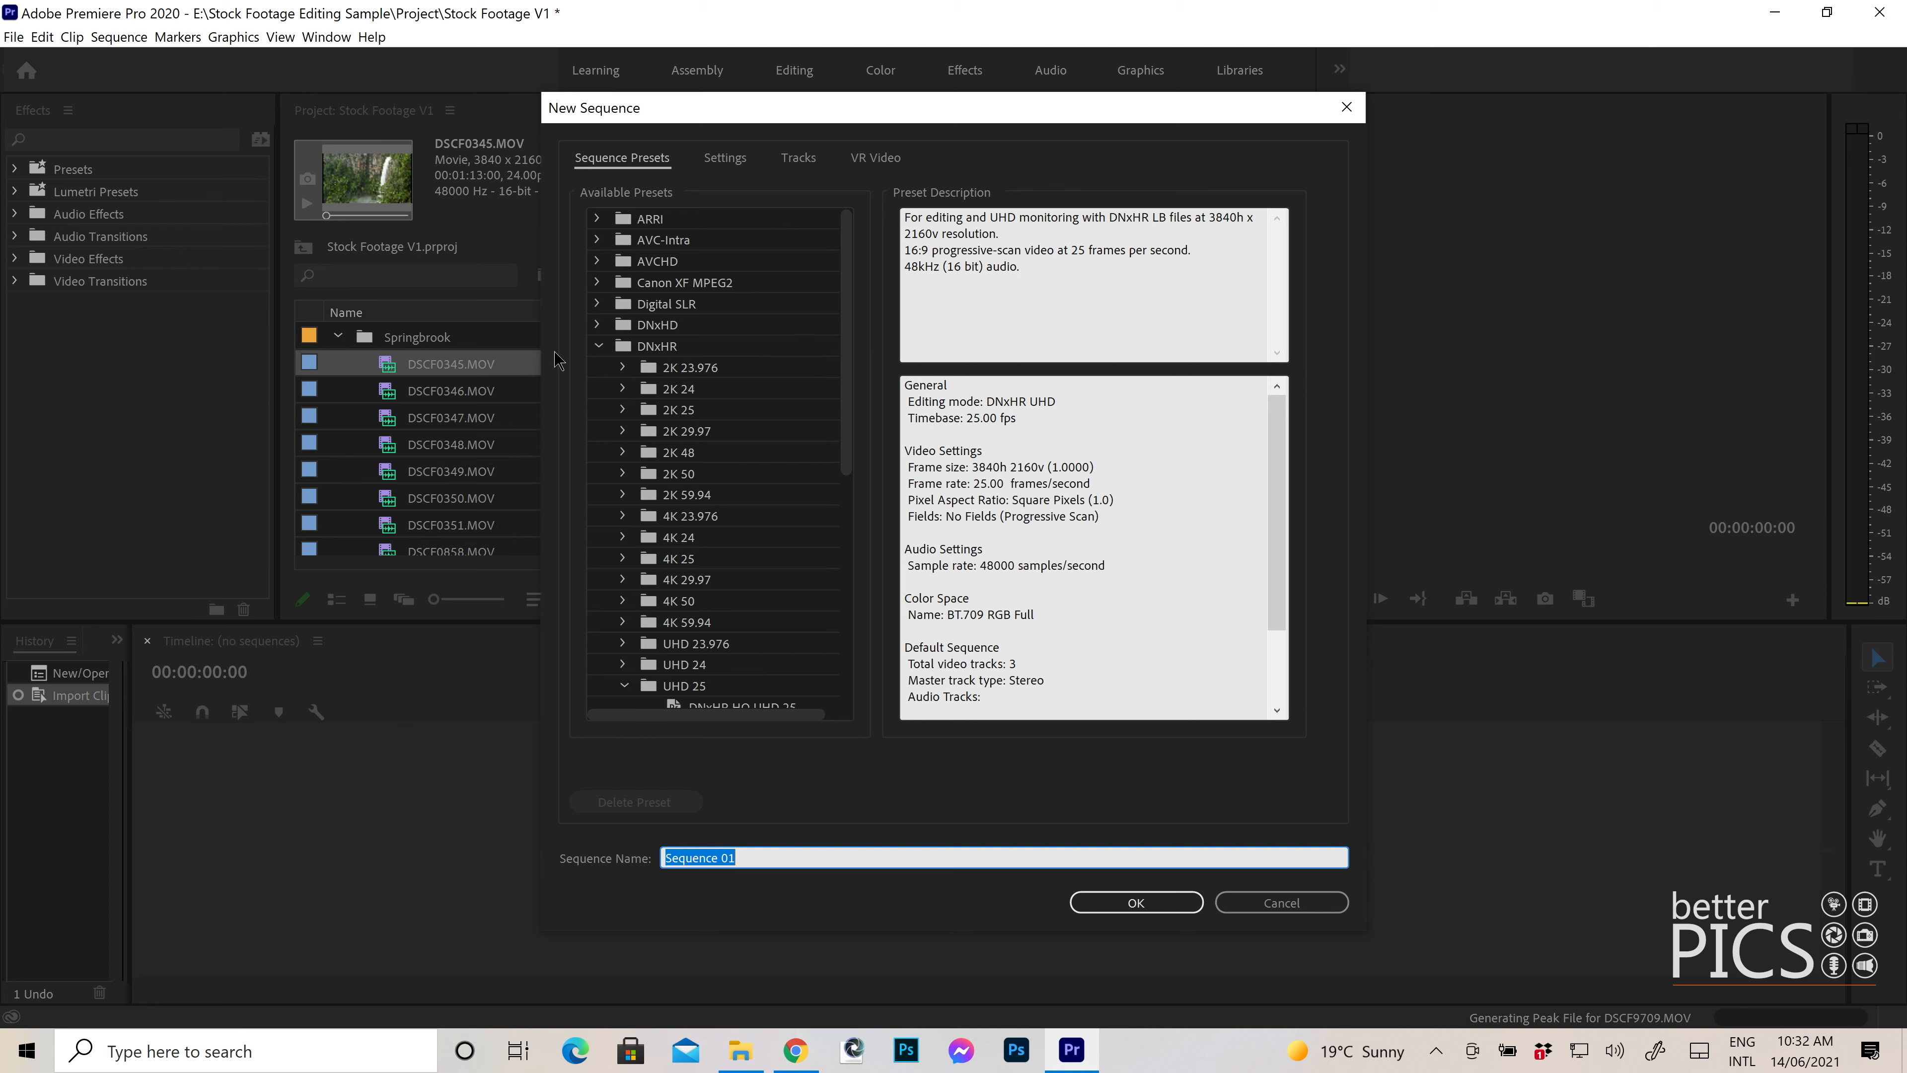
pyautogui.moveTo(844, 284); pyautogui.dragTo(846, 412)
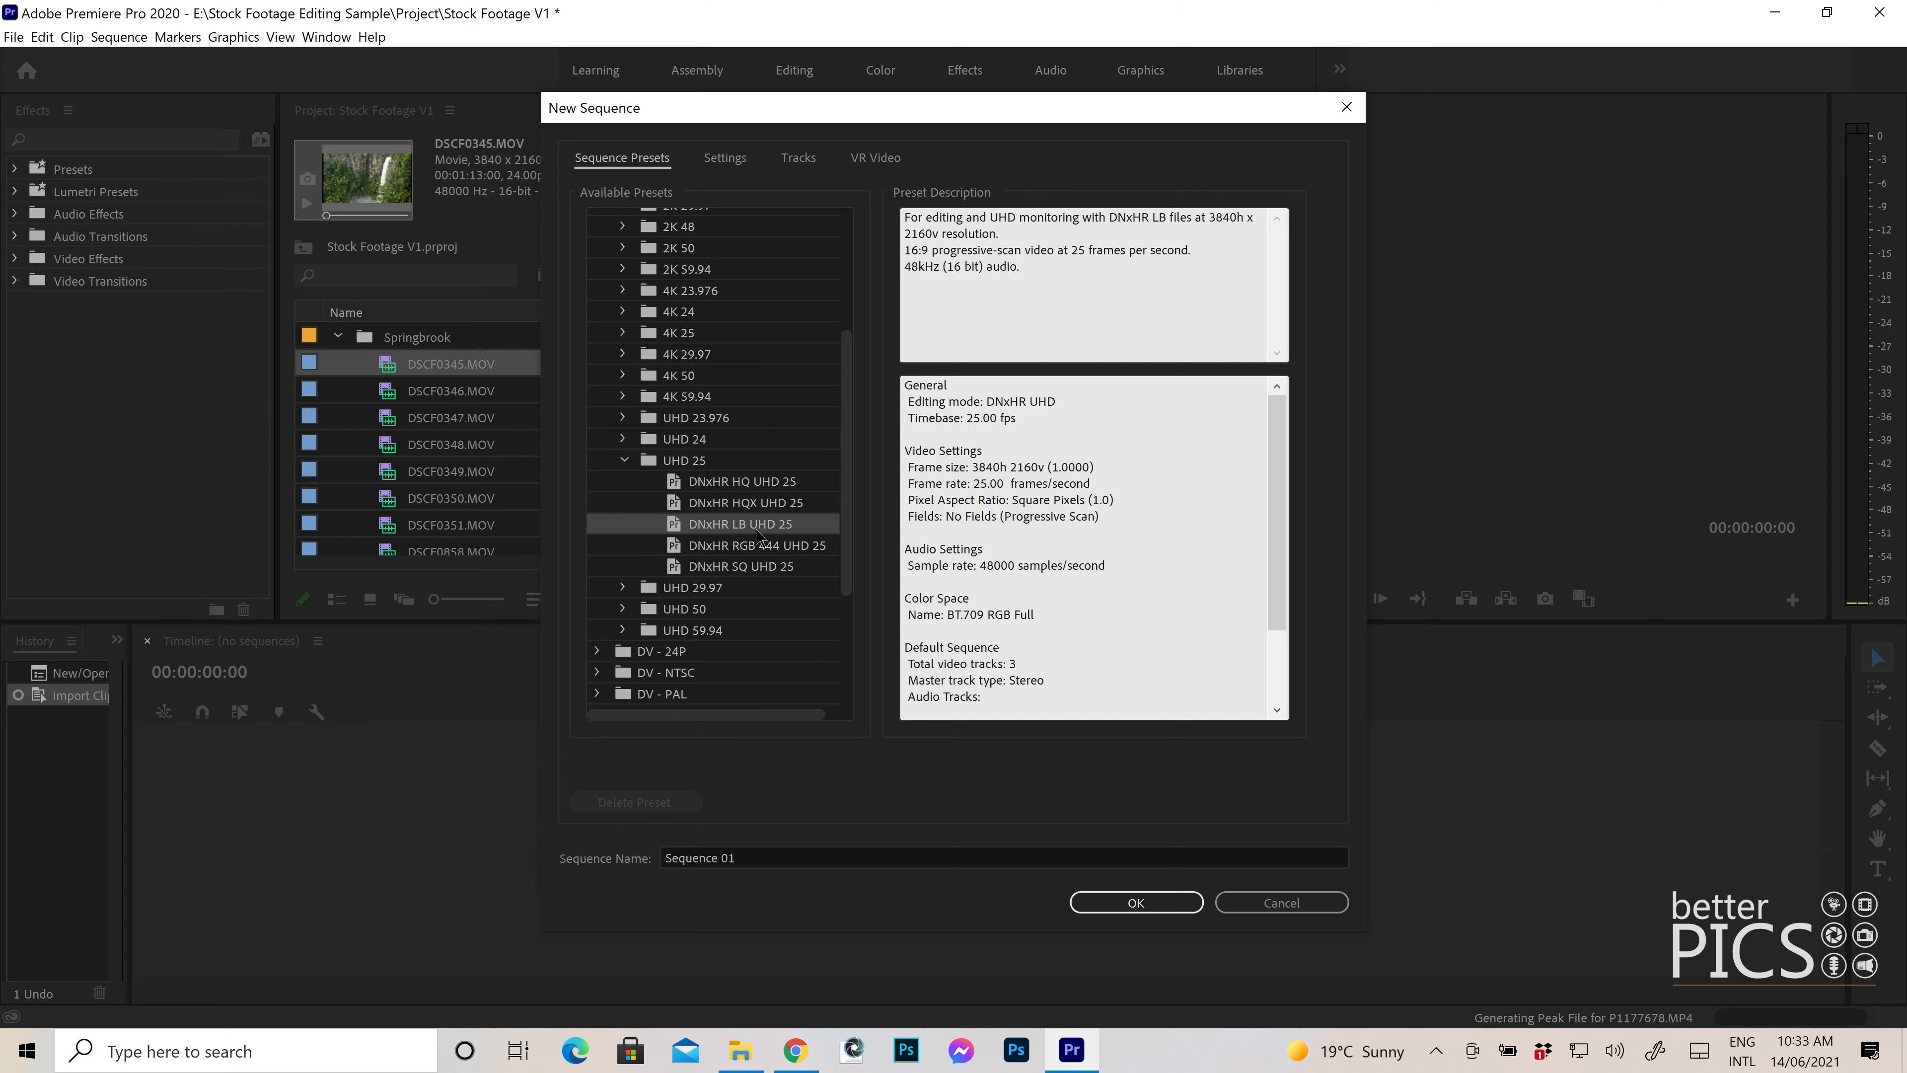
pyautogui.click(1162, 908)
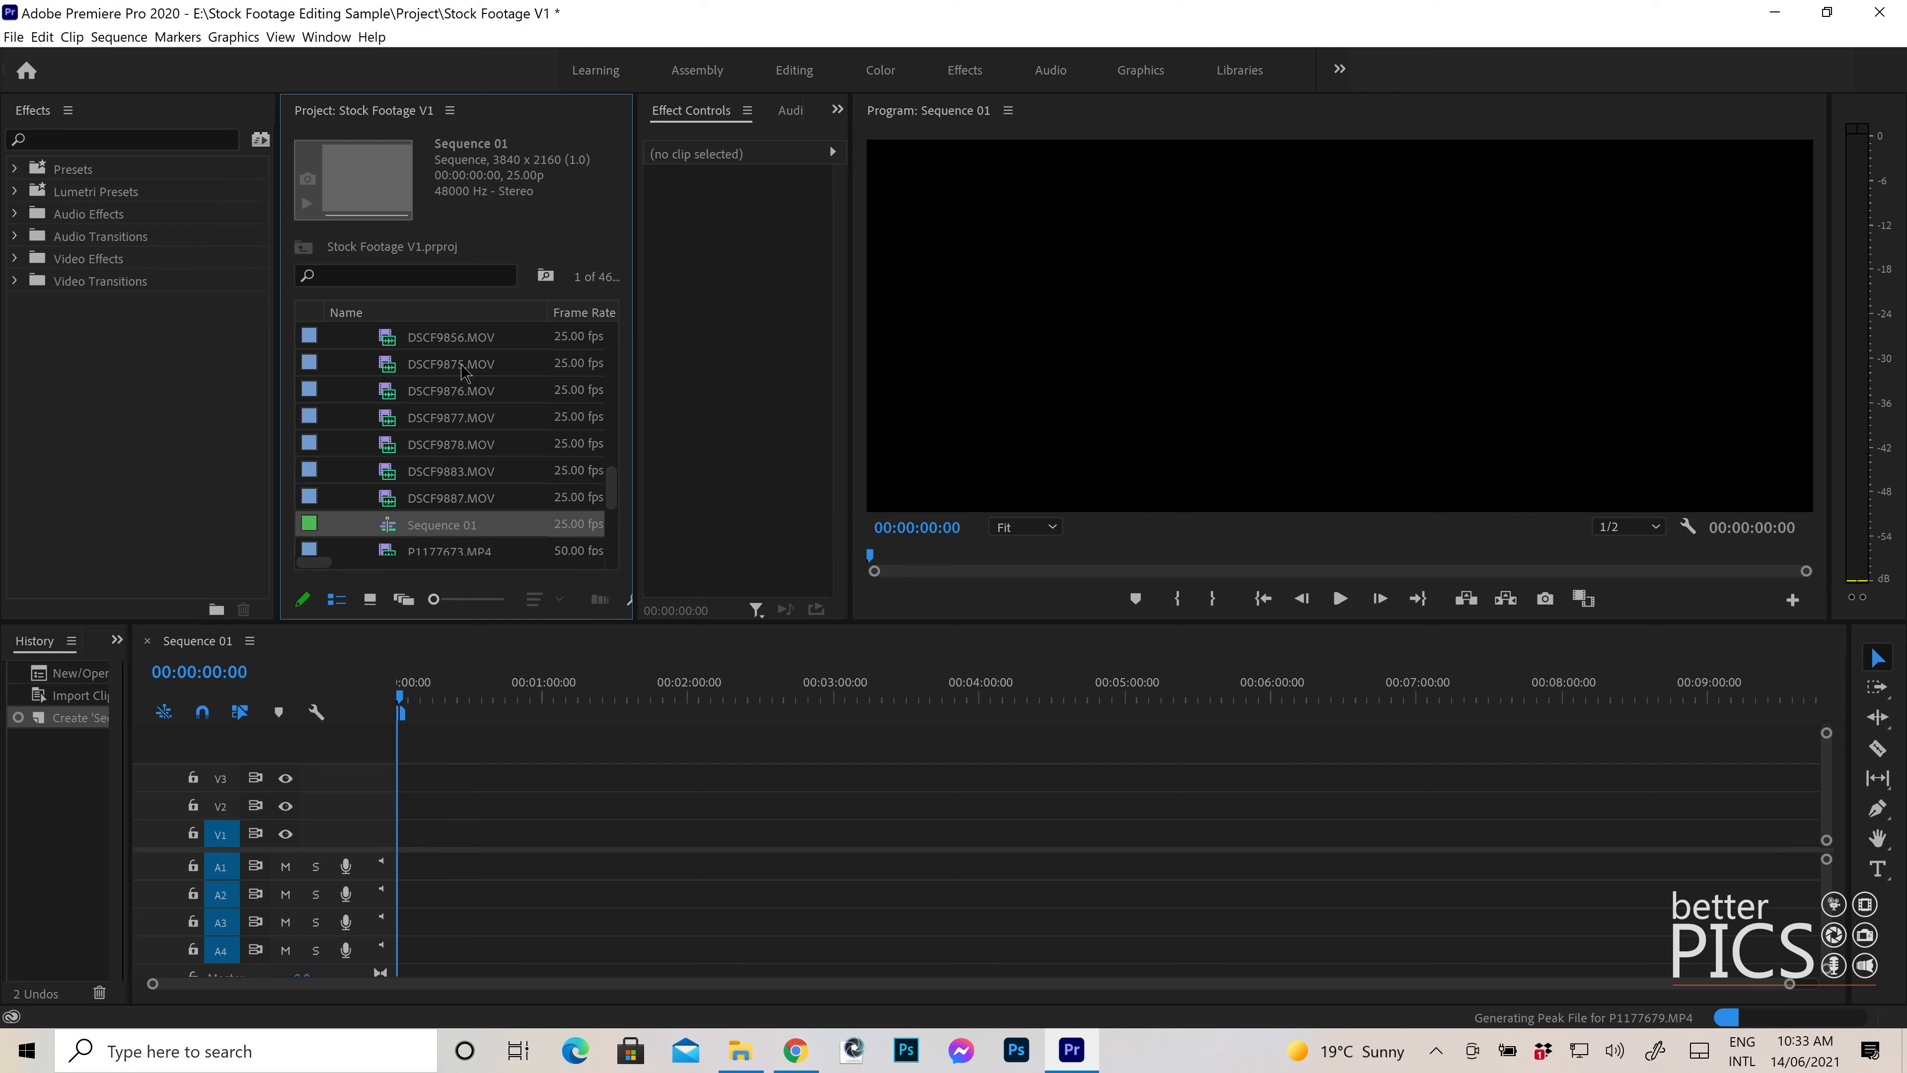
# - Interpret all the Springbrook clips, from DSCF0345.MOV to P1177681.MP4, at an assumed frame rate of 25 fps
pyautogui.moveTo(613, 480); pyautogui.dragTo(615, 338)
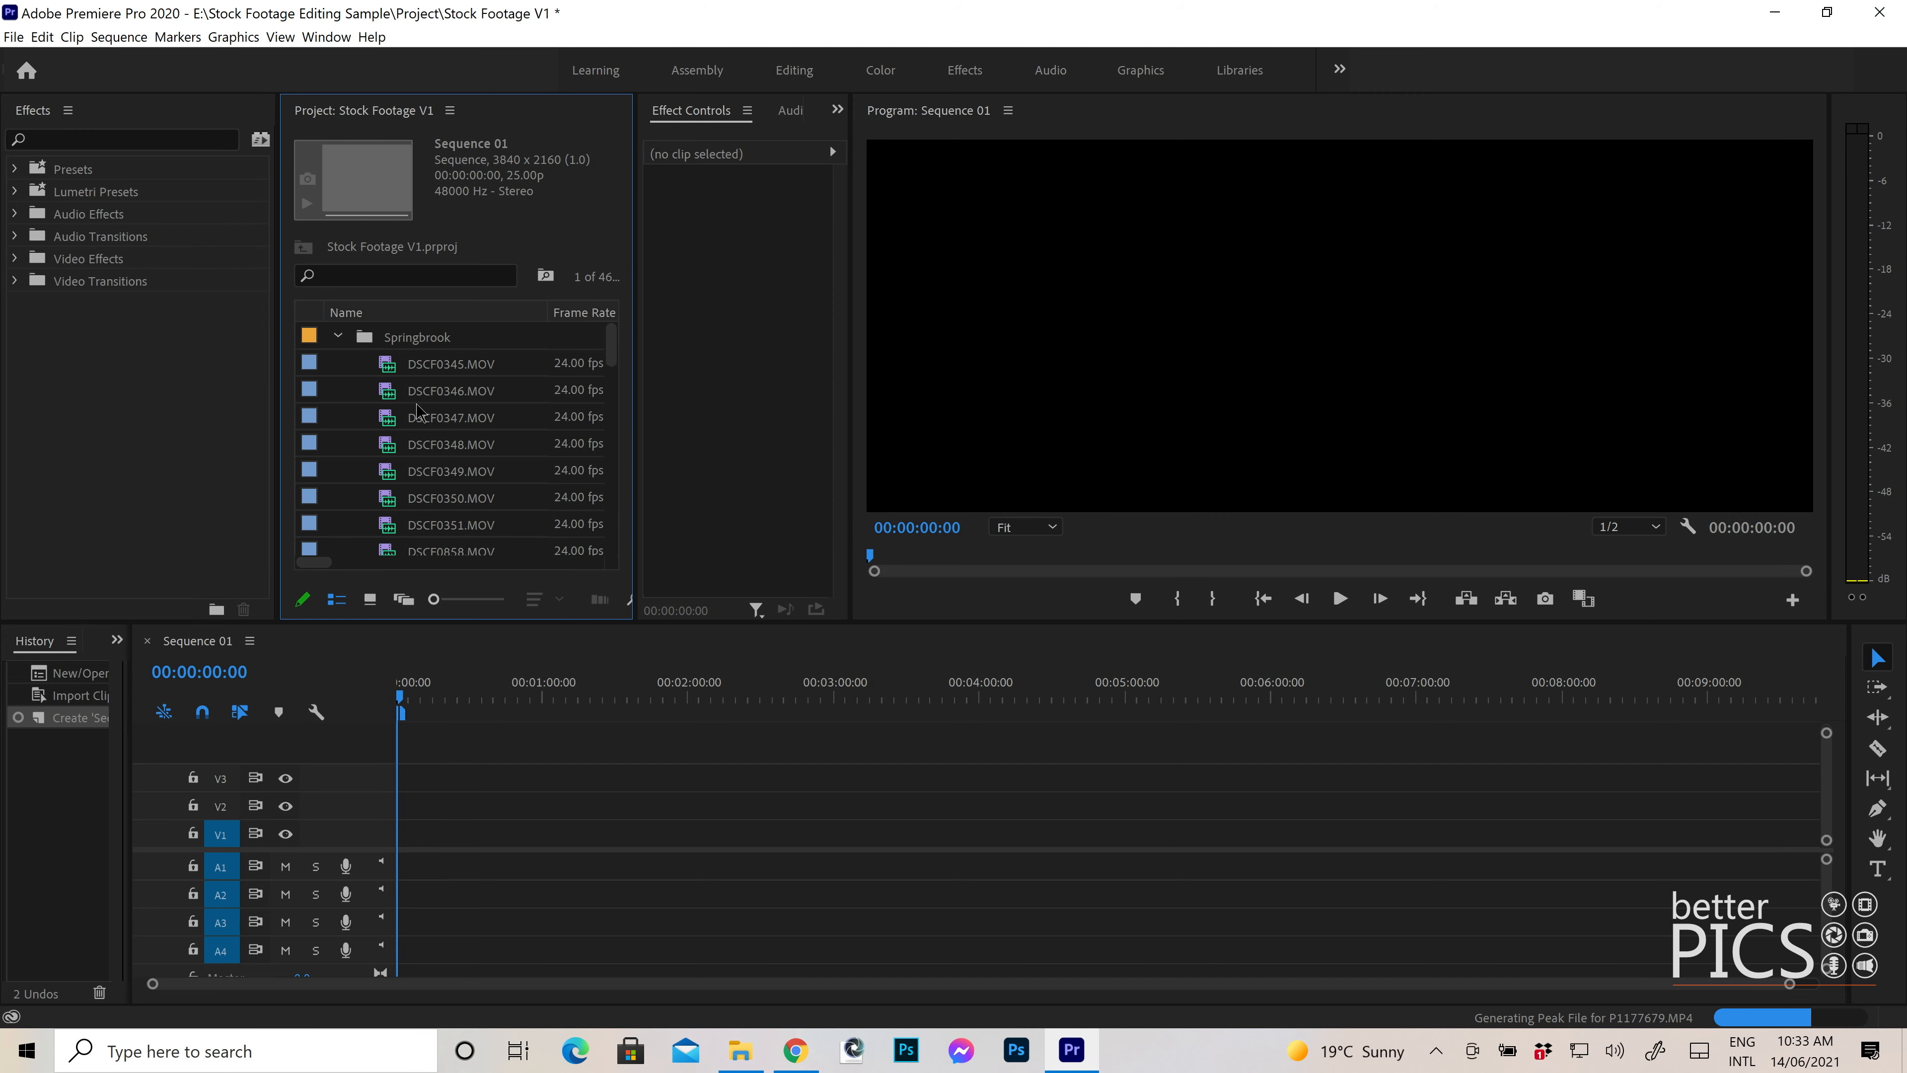
pyautogui.click(442, 368)
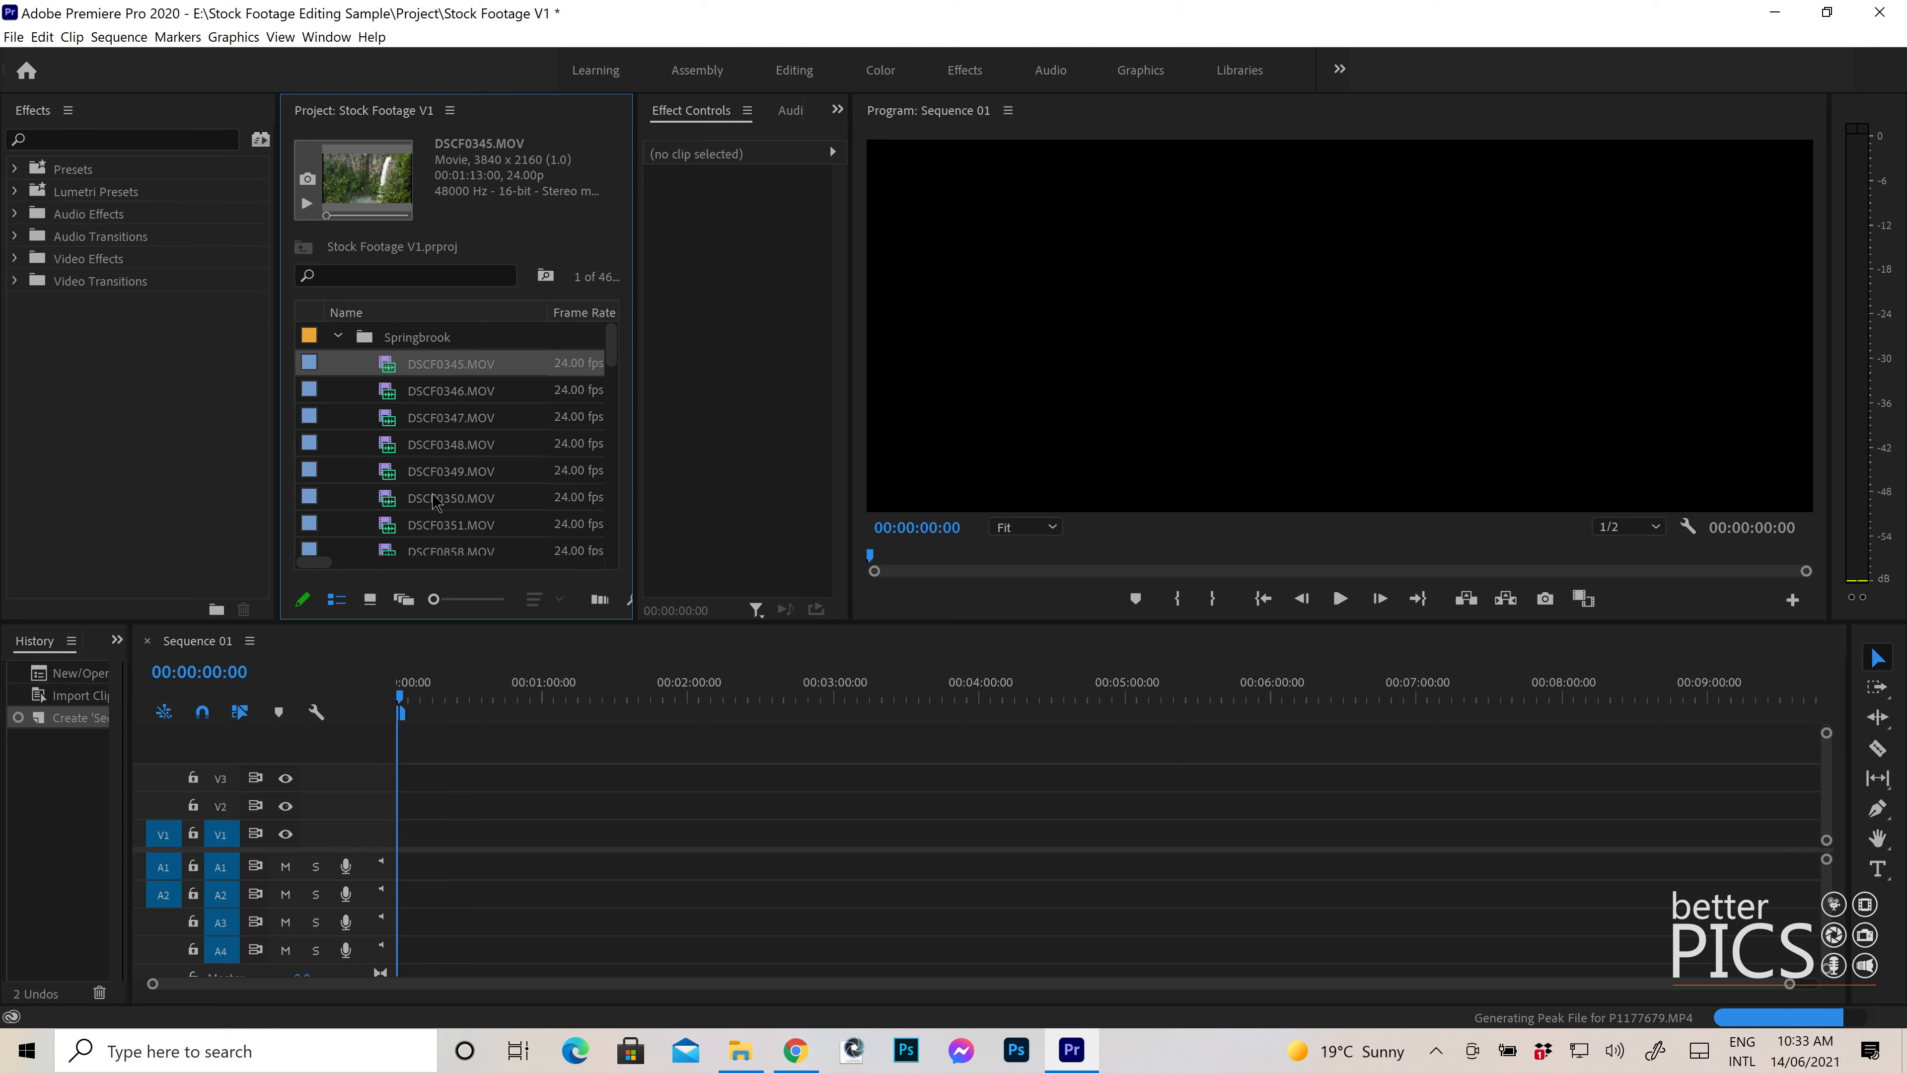
pyautogui.scroll(-10, 434, 502)
pyautogui.scroll(-10, 434, 501)
pyautogui.keyDown('shift'); pyautogui.click(430, 526); pyautogui.keyUp('shift')
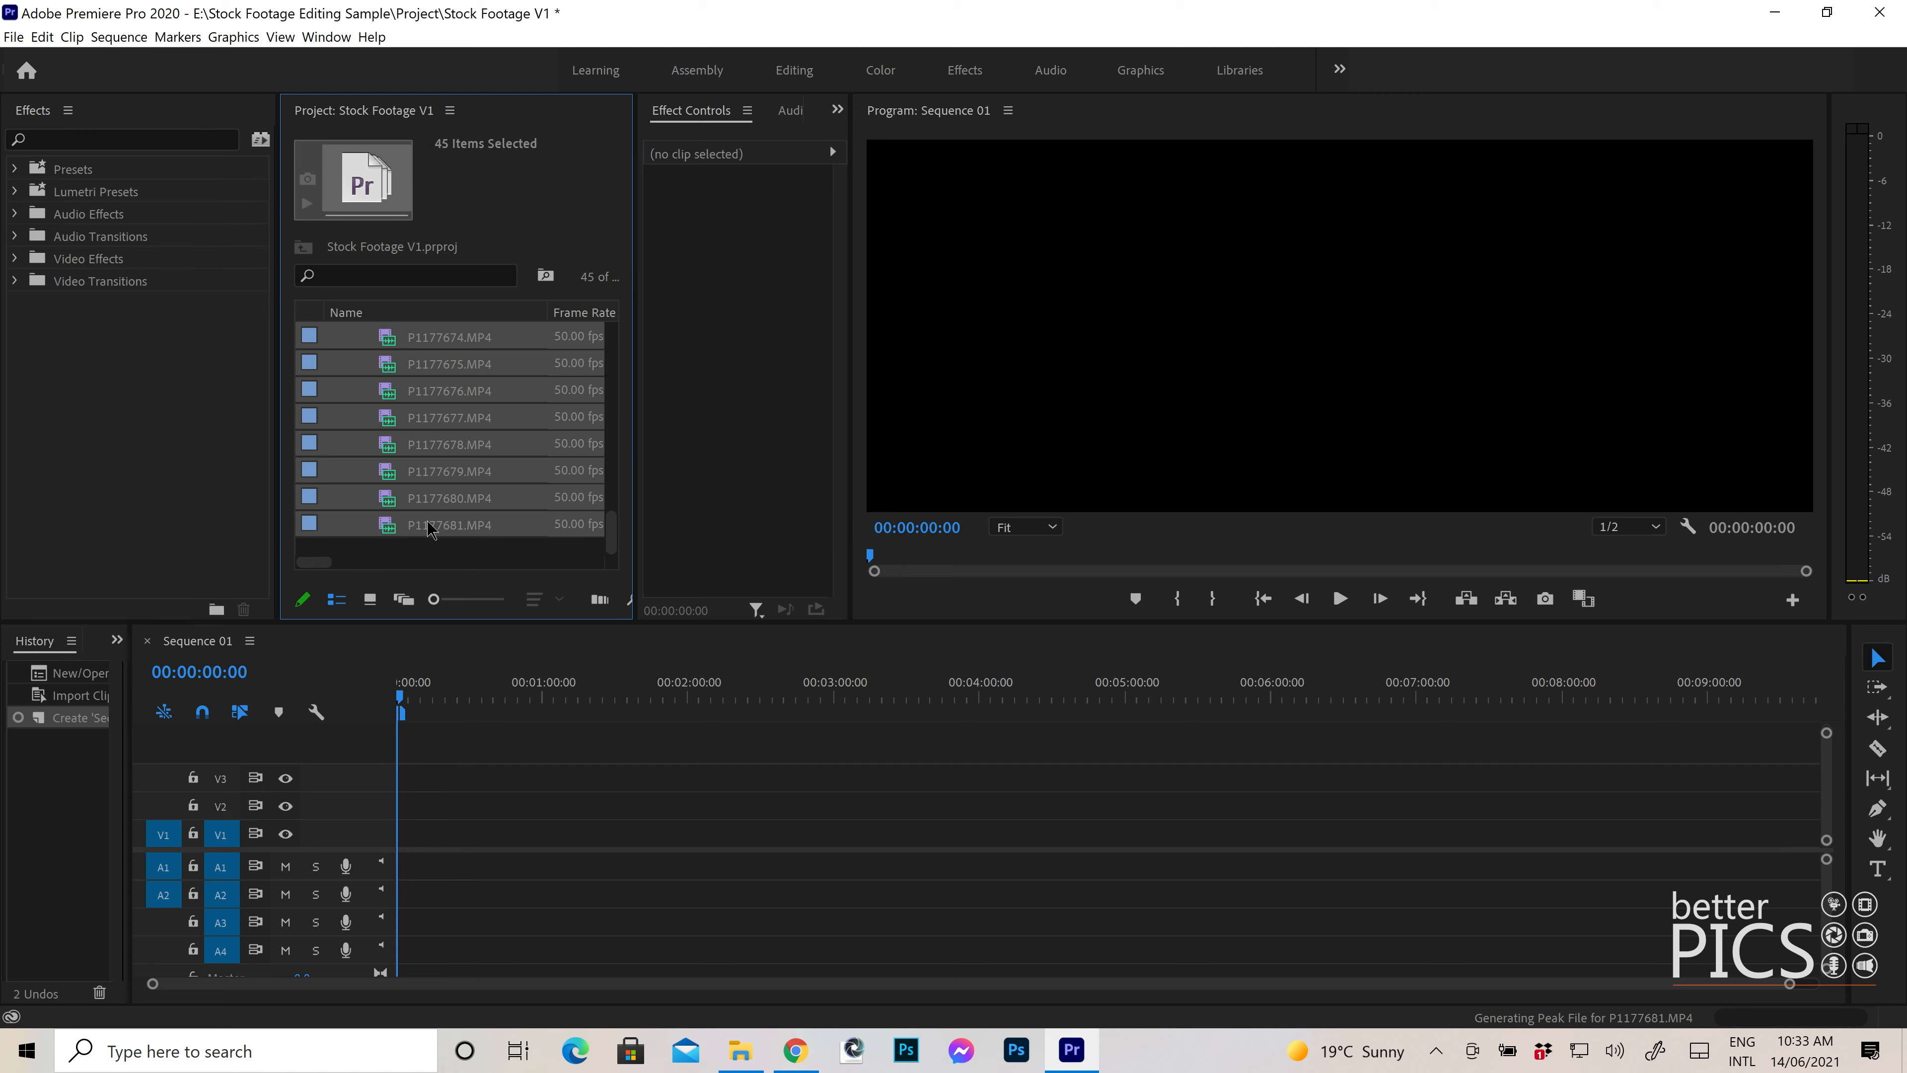
pyautogui.rightClick(456, 353)
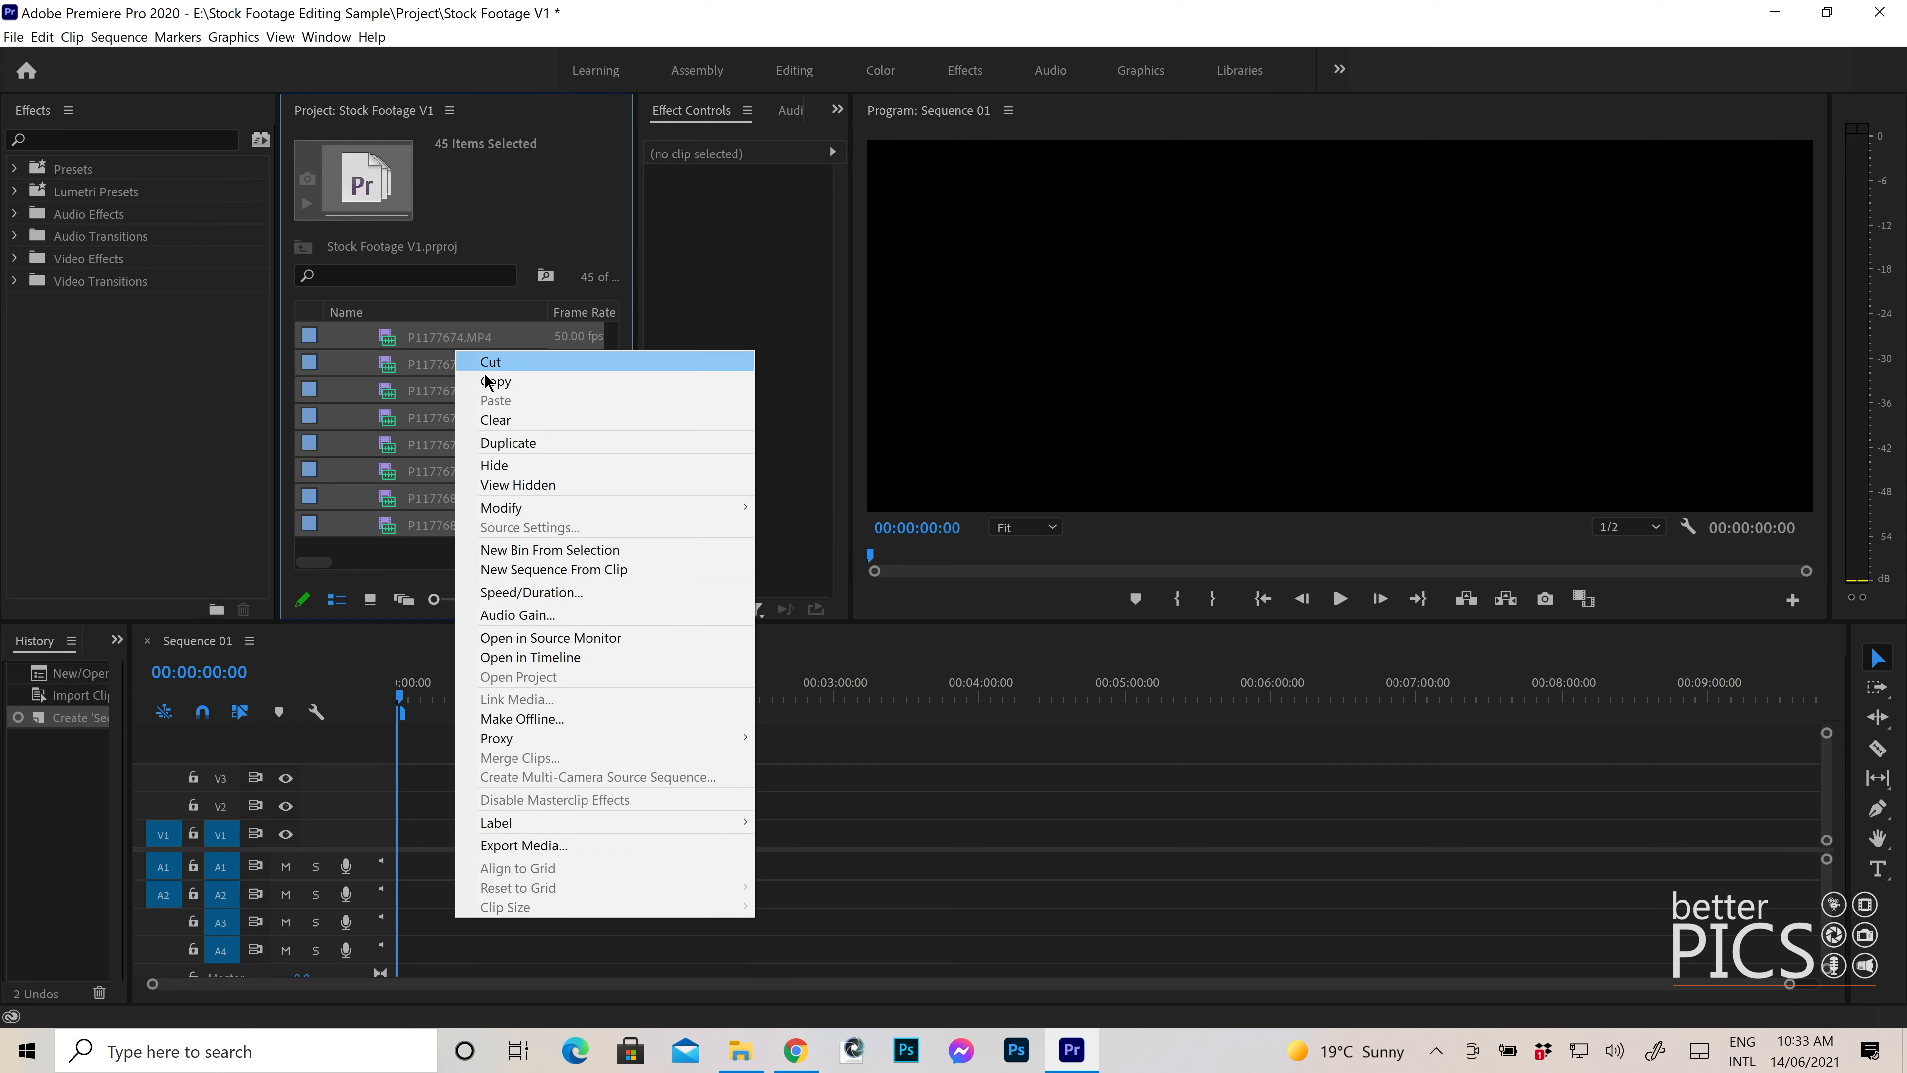
pyautogui.moveTo(605, 511)
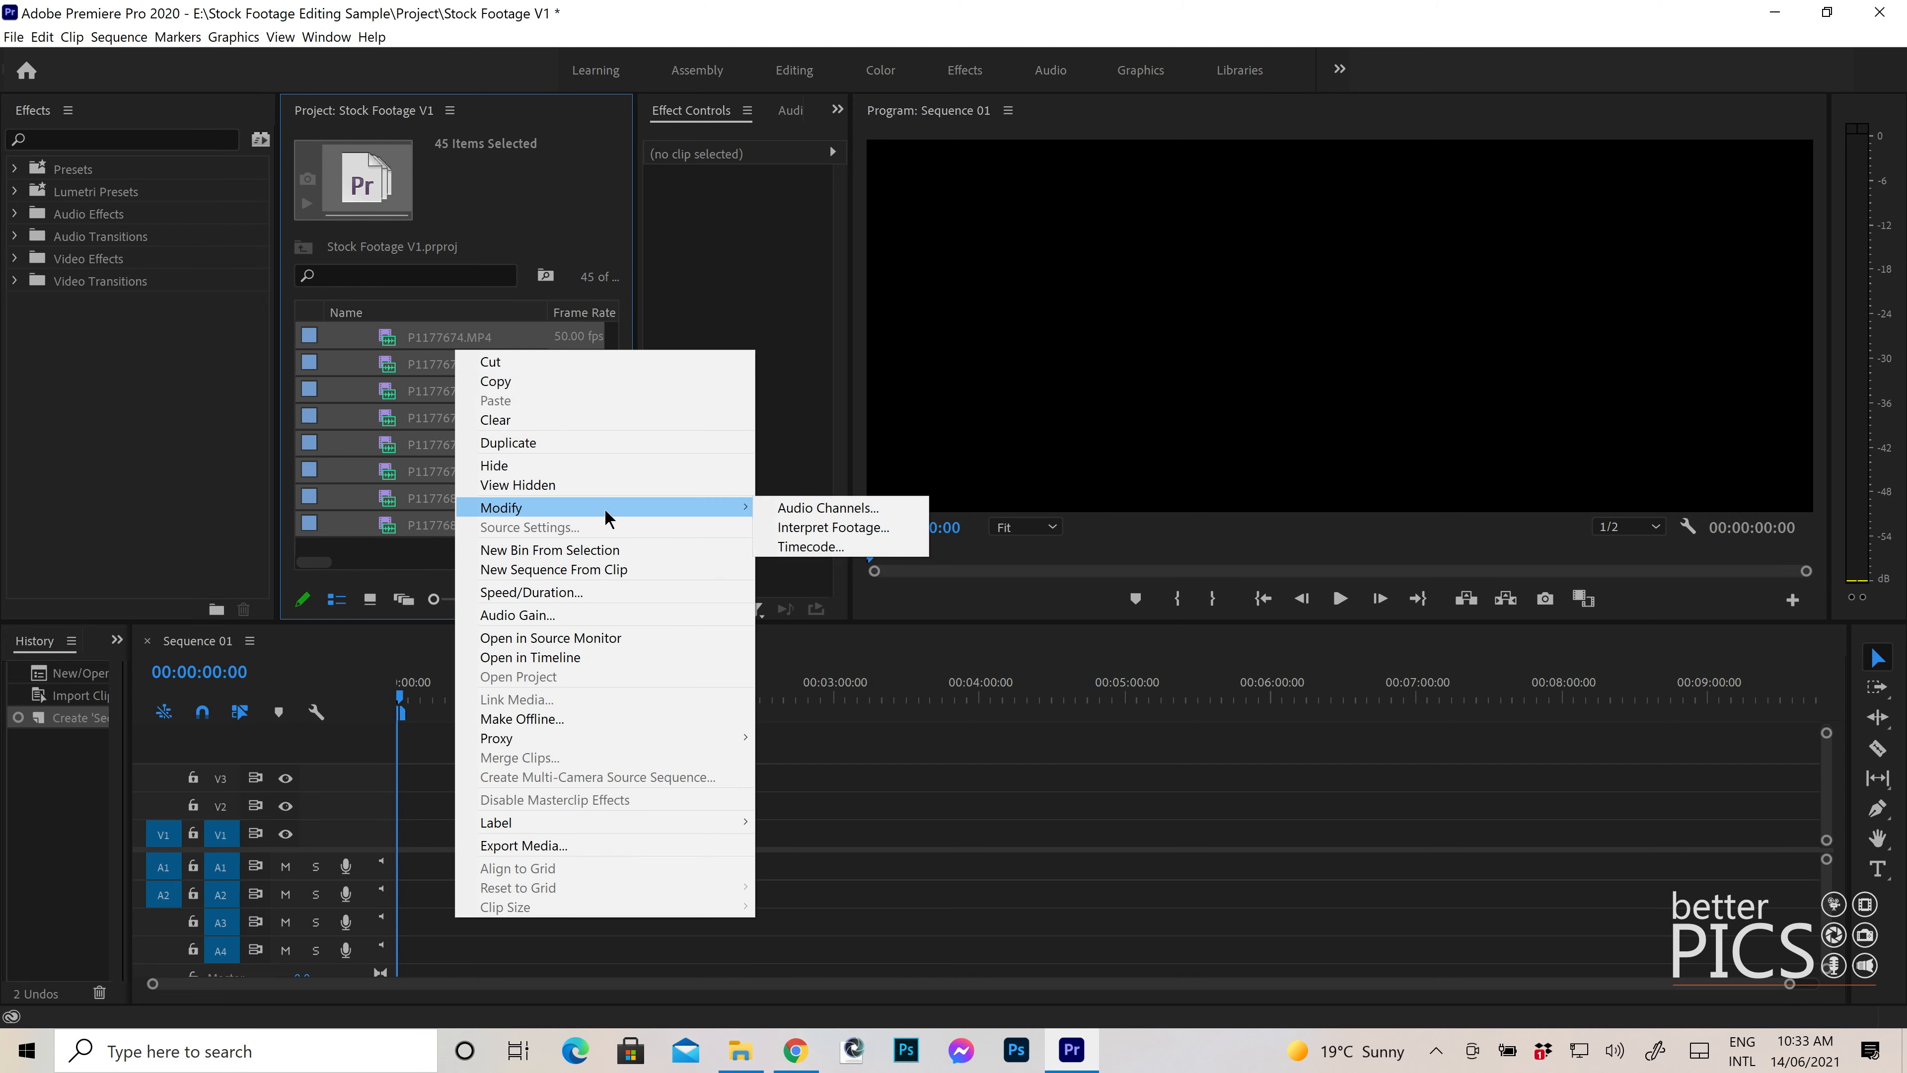
pyautogui.click(823, 527)
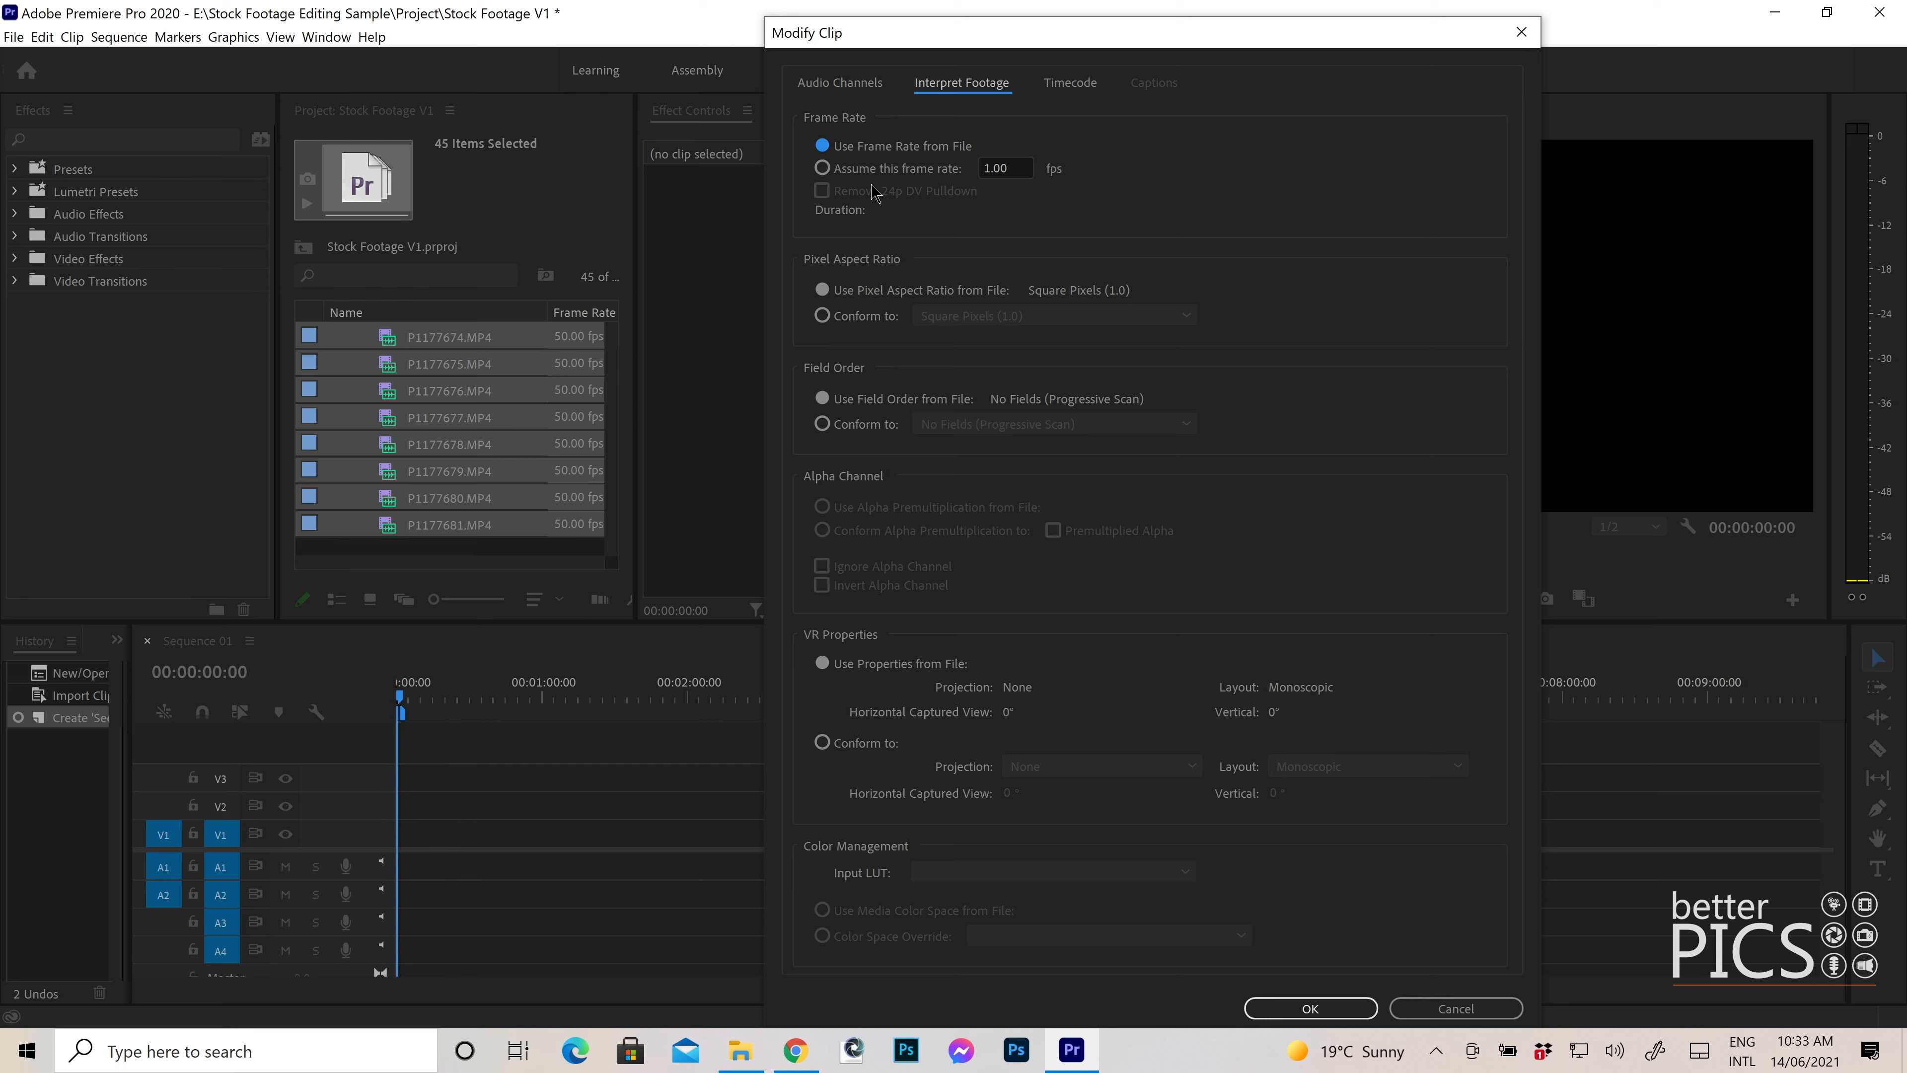
pyautogui.click(822, 169)
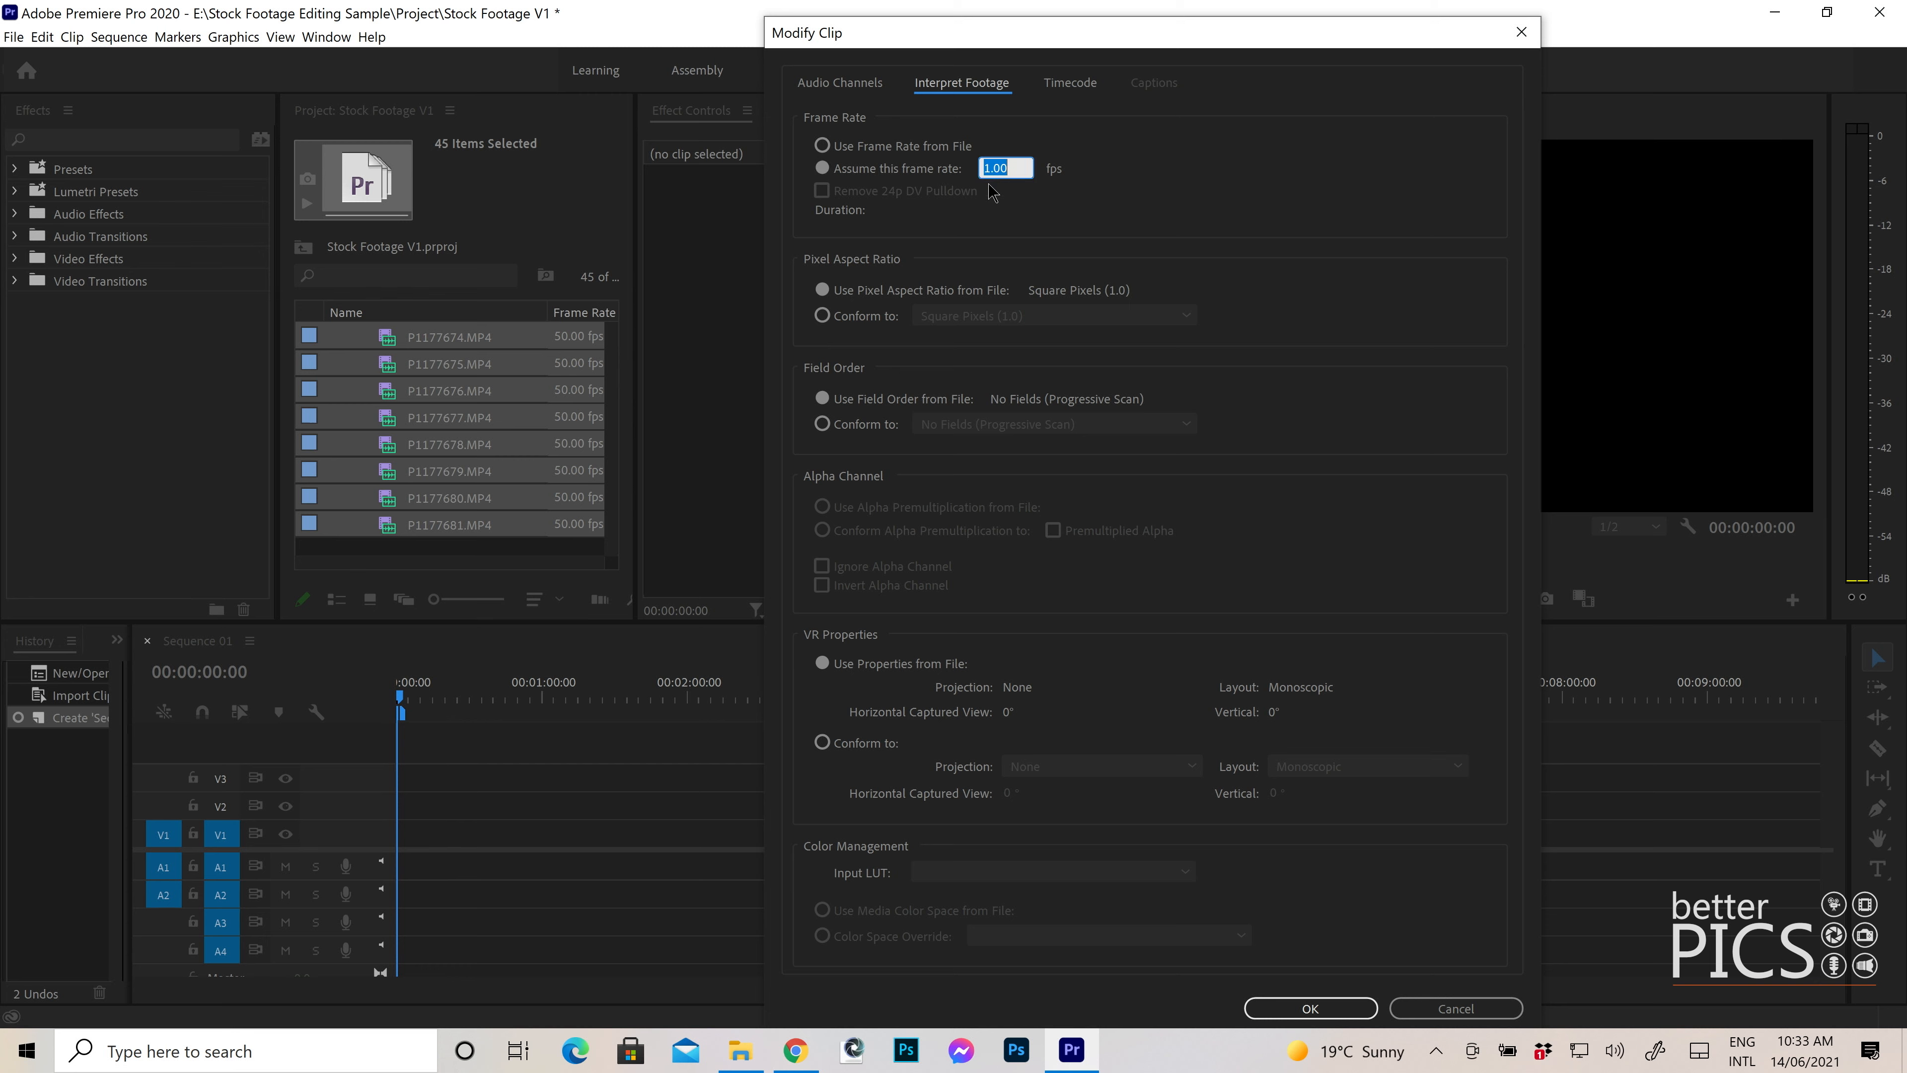
pyautogui.write('25')
pyautogui.click(1310, 1008)
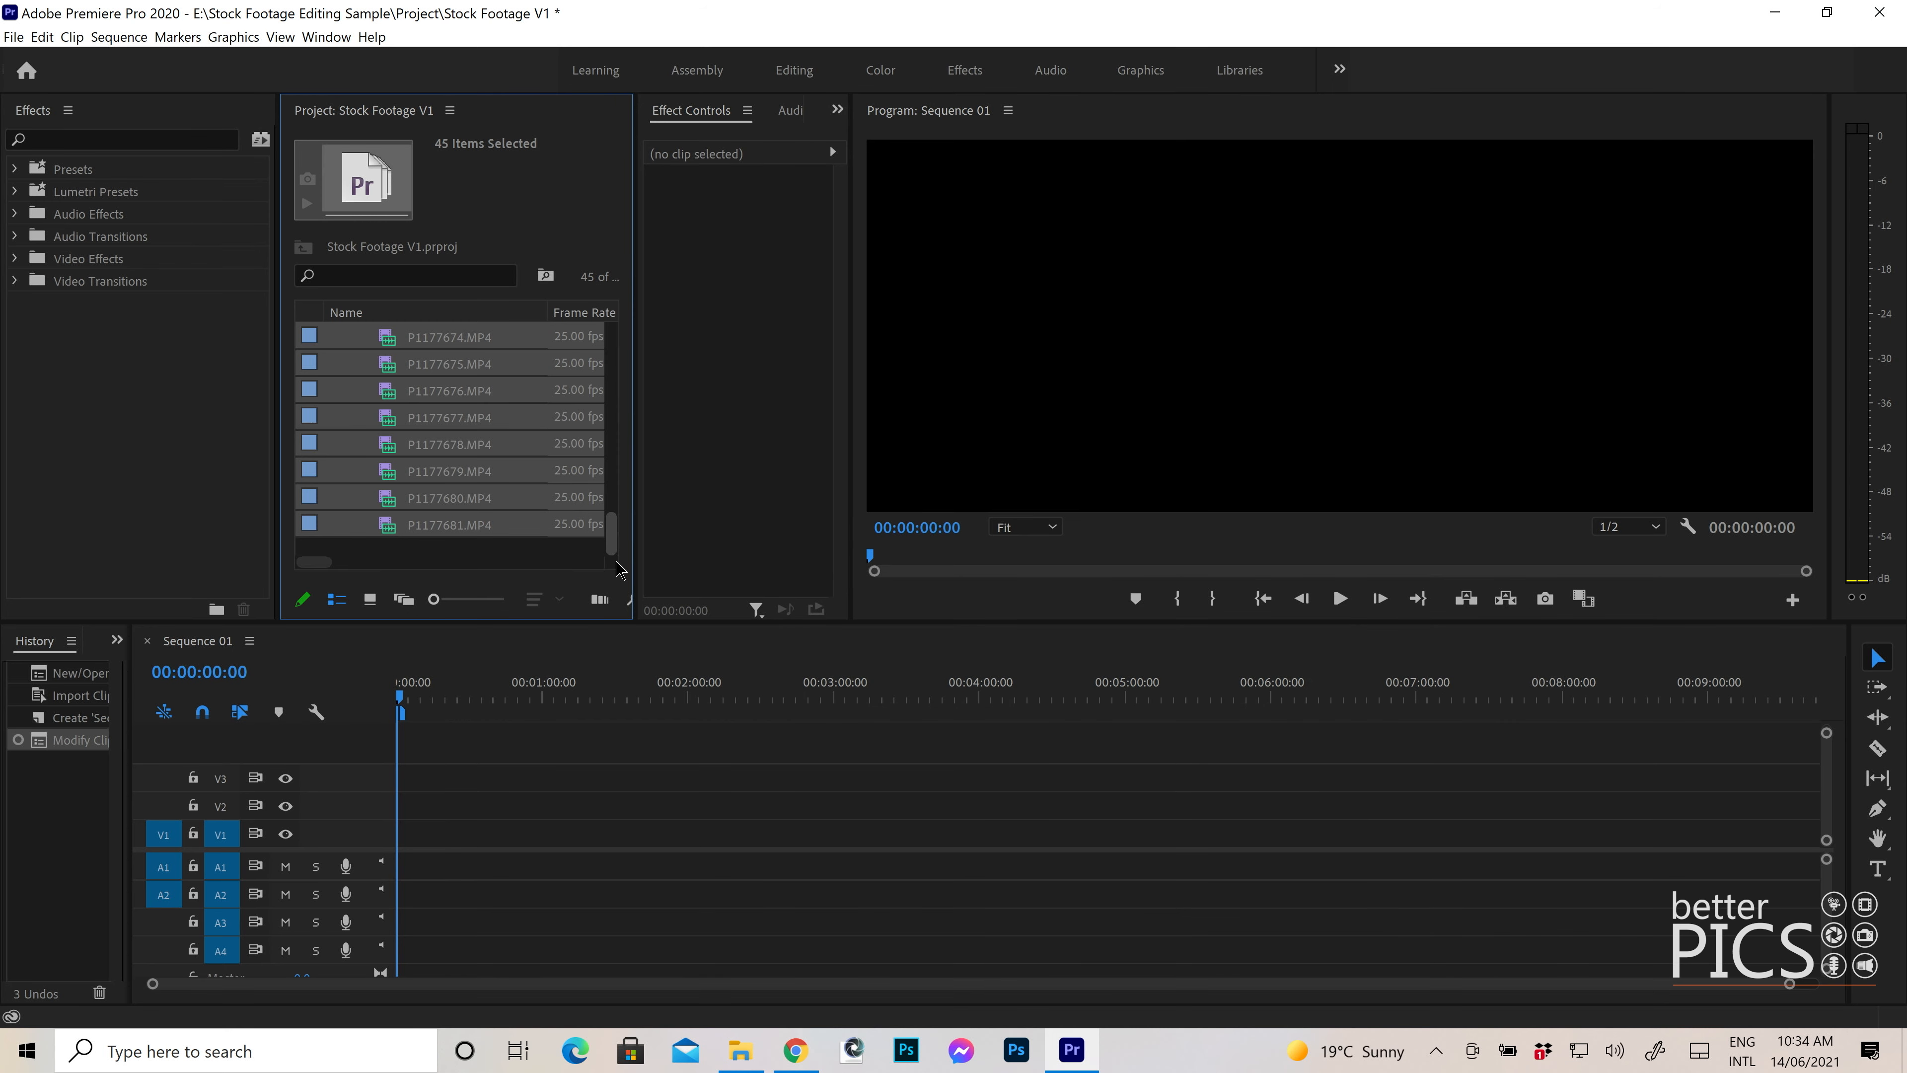
# - Place all the Springbrook clips, from DSCF0345.MOV to P1177681.MP4, on video track V1 of Sequence 01
pyautogui.moveTo(612, 534); pyautogui.dragTo(610, 342)
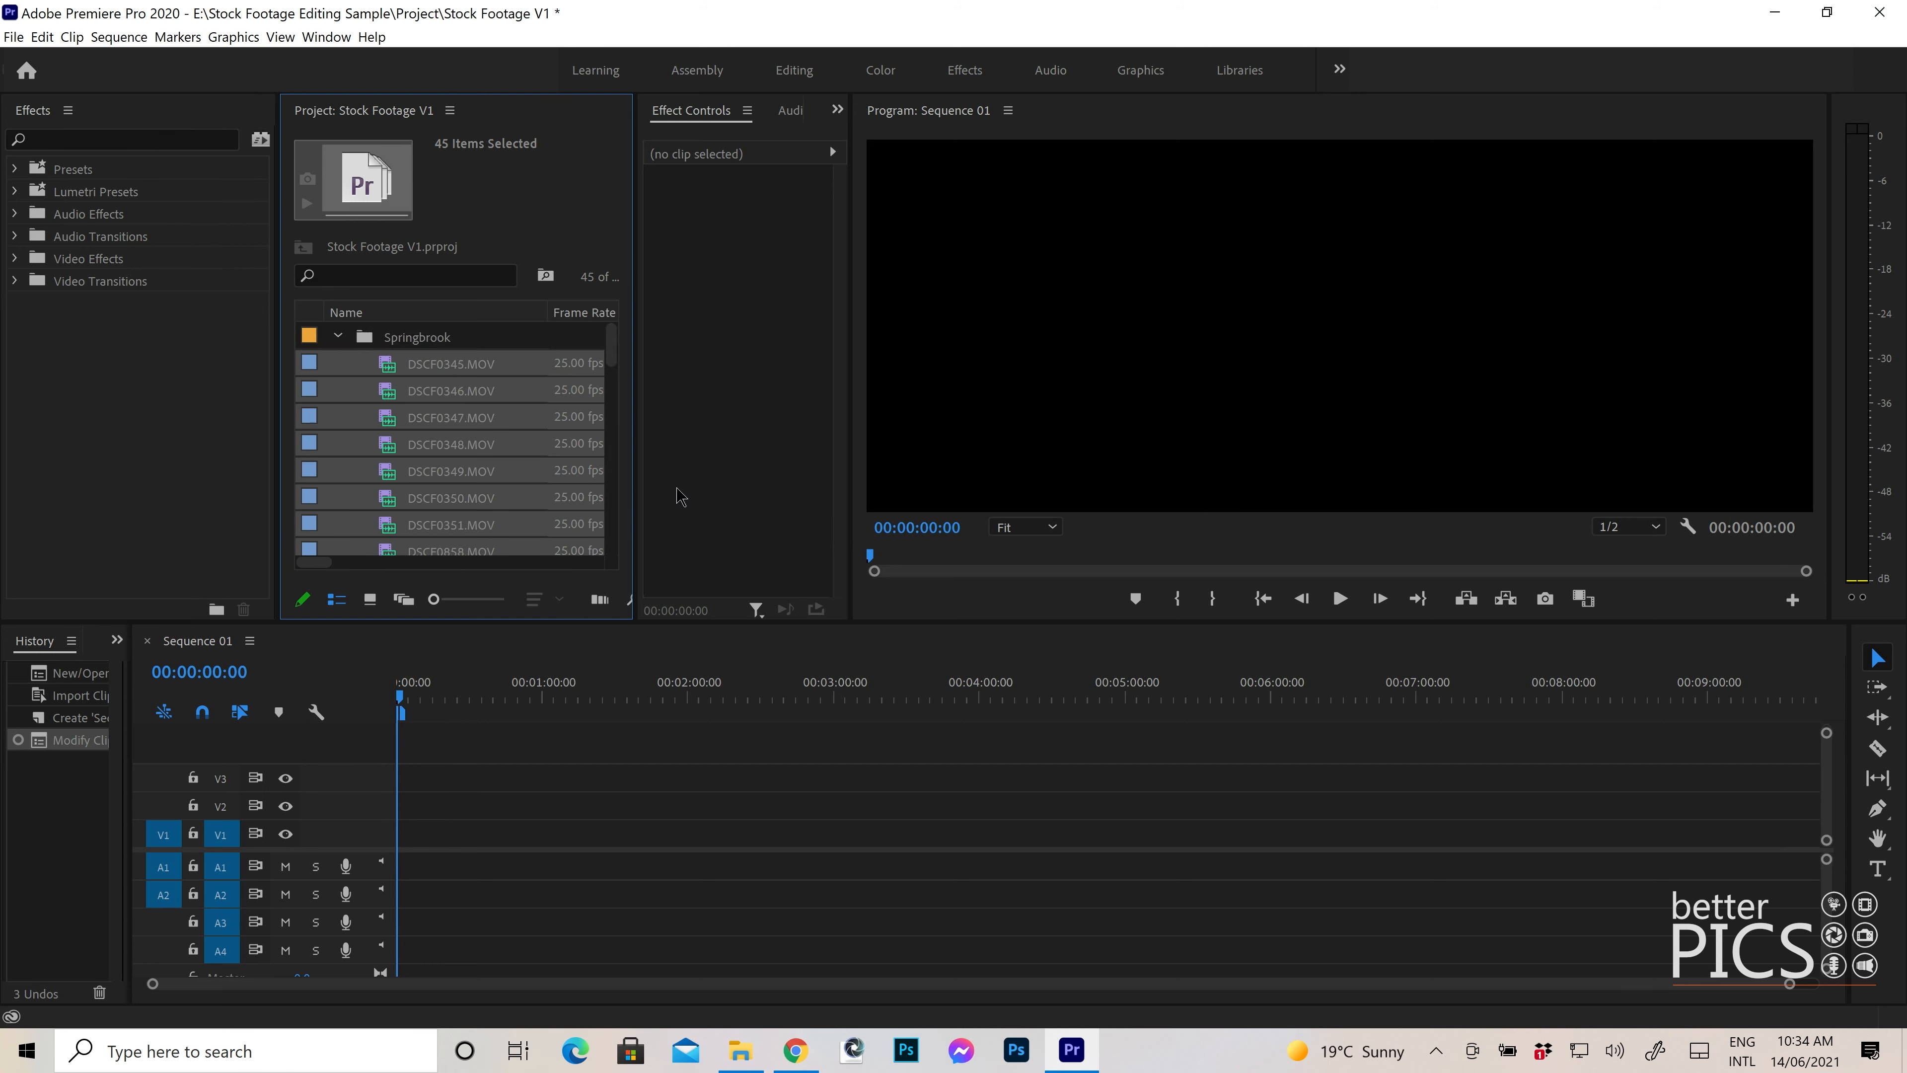
pyautogui.click(389, 371)
pyautogui.scroll(-10, 413, 490)
pyautogui.scroll(-10, 413, 490)
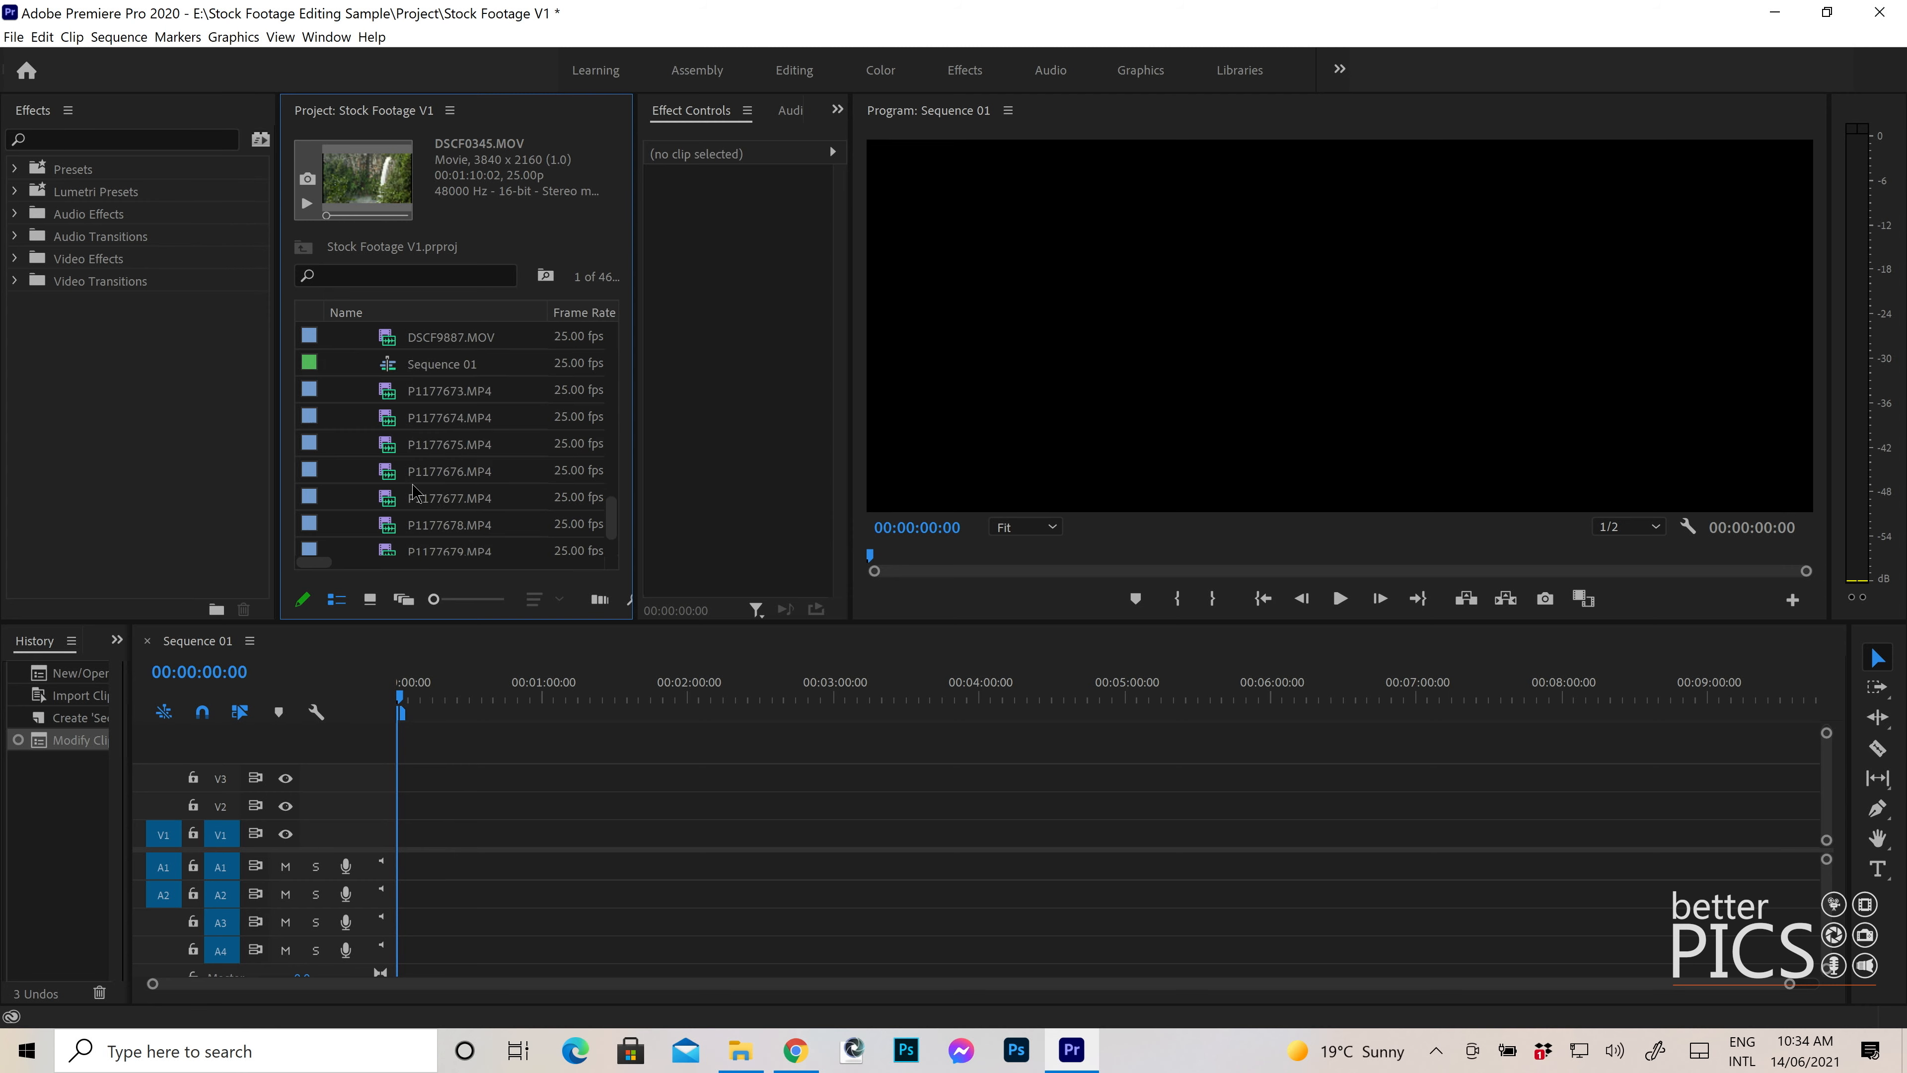
pyautogui.keyDown('shift'); pyautogui.click(383, 526); pyautogui.keyUp('shift')
pyautogui.moveTo(613, 534); pyautogui.dragTo(614, 334)
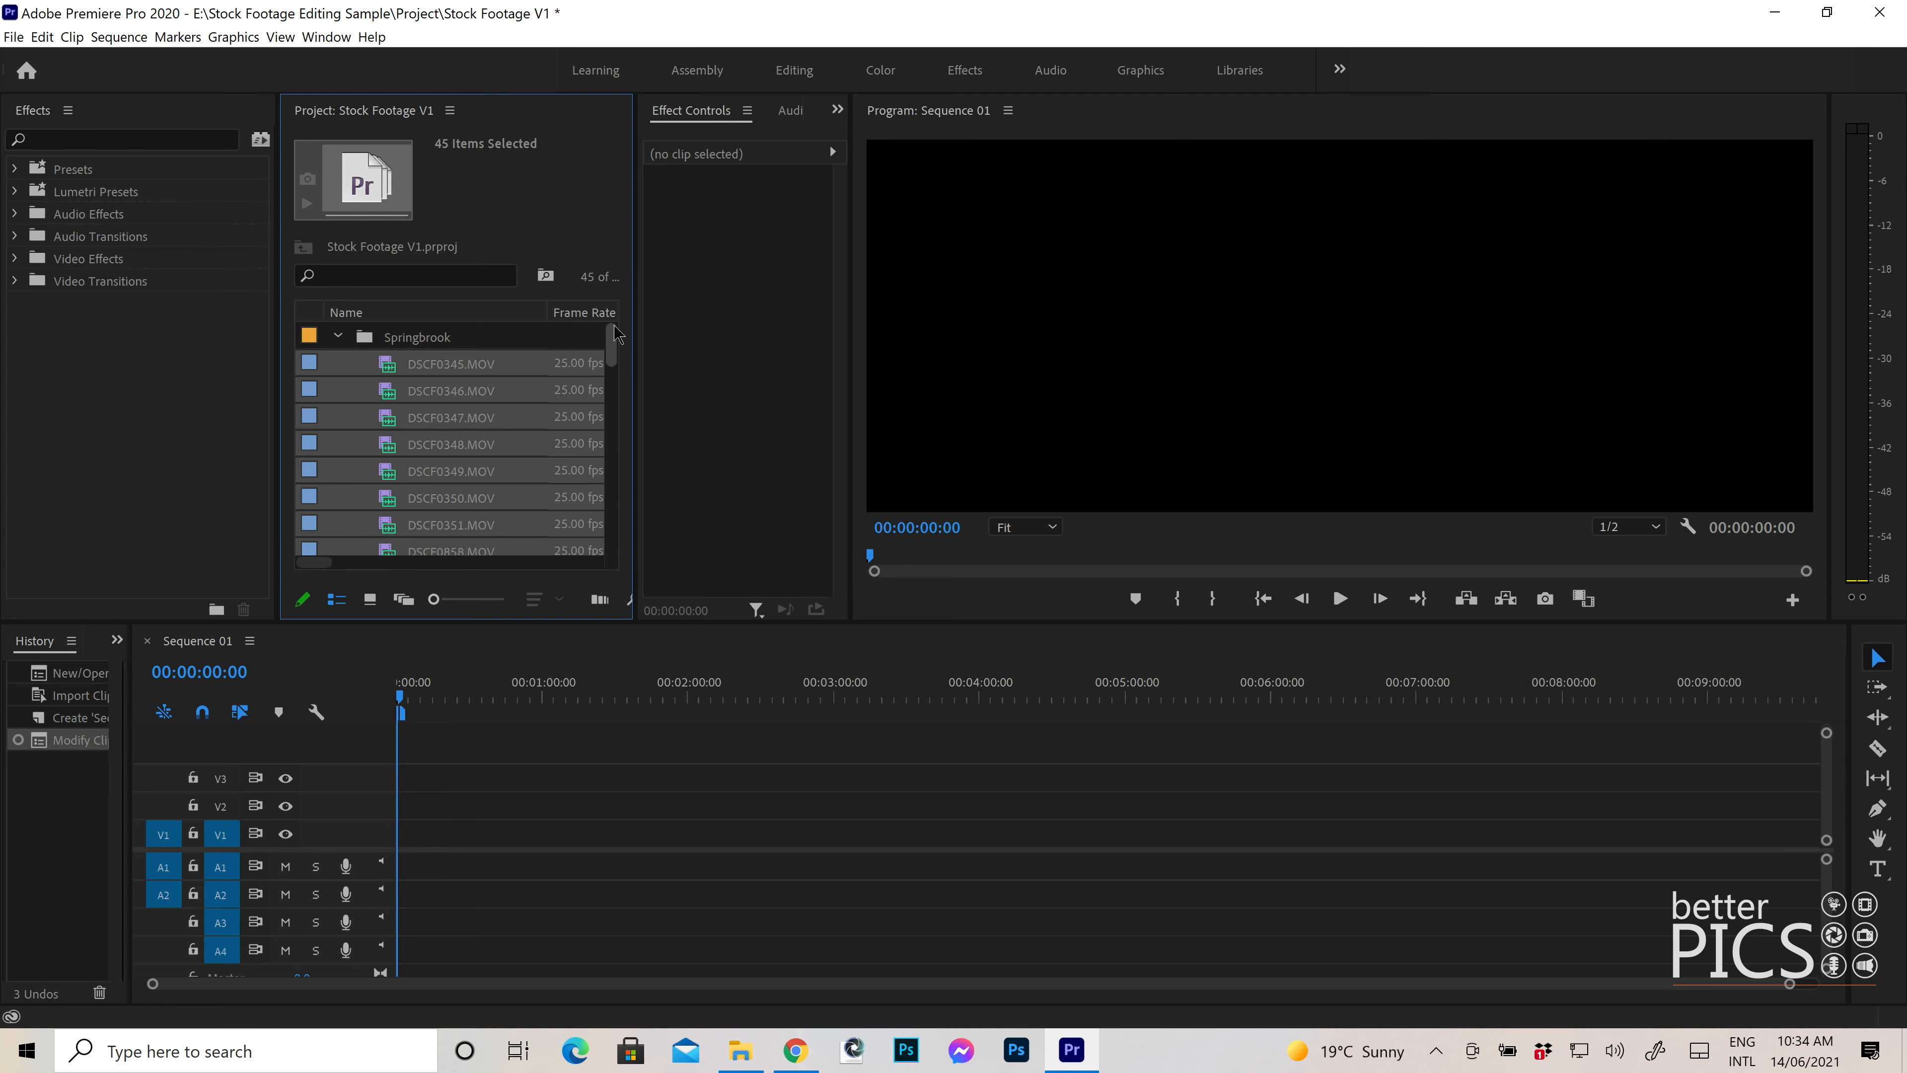
pyautogui.moveTo(387, 371); pyautogui.dragTo(577, 841)
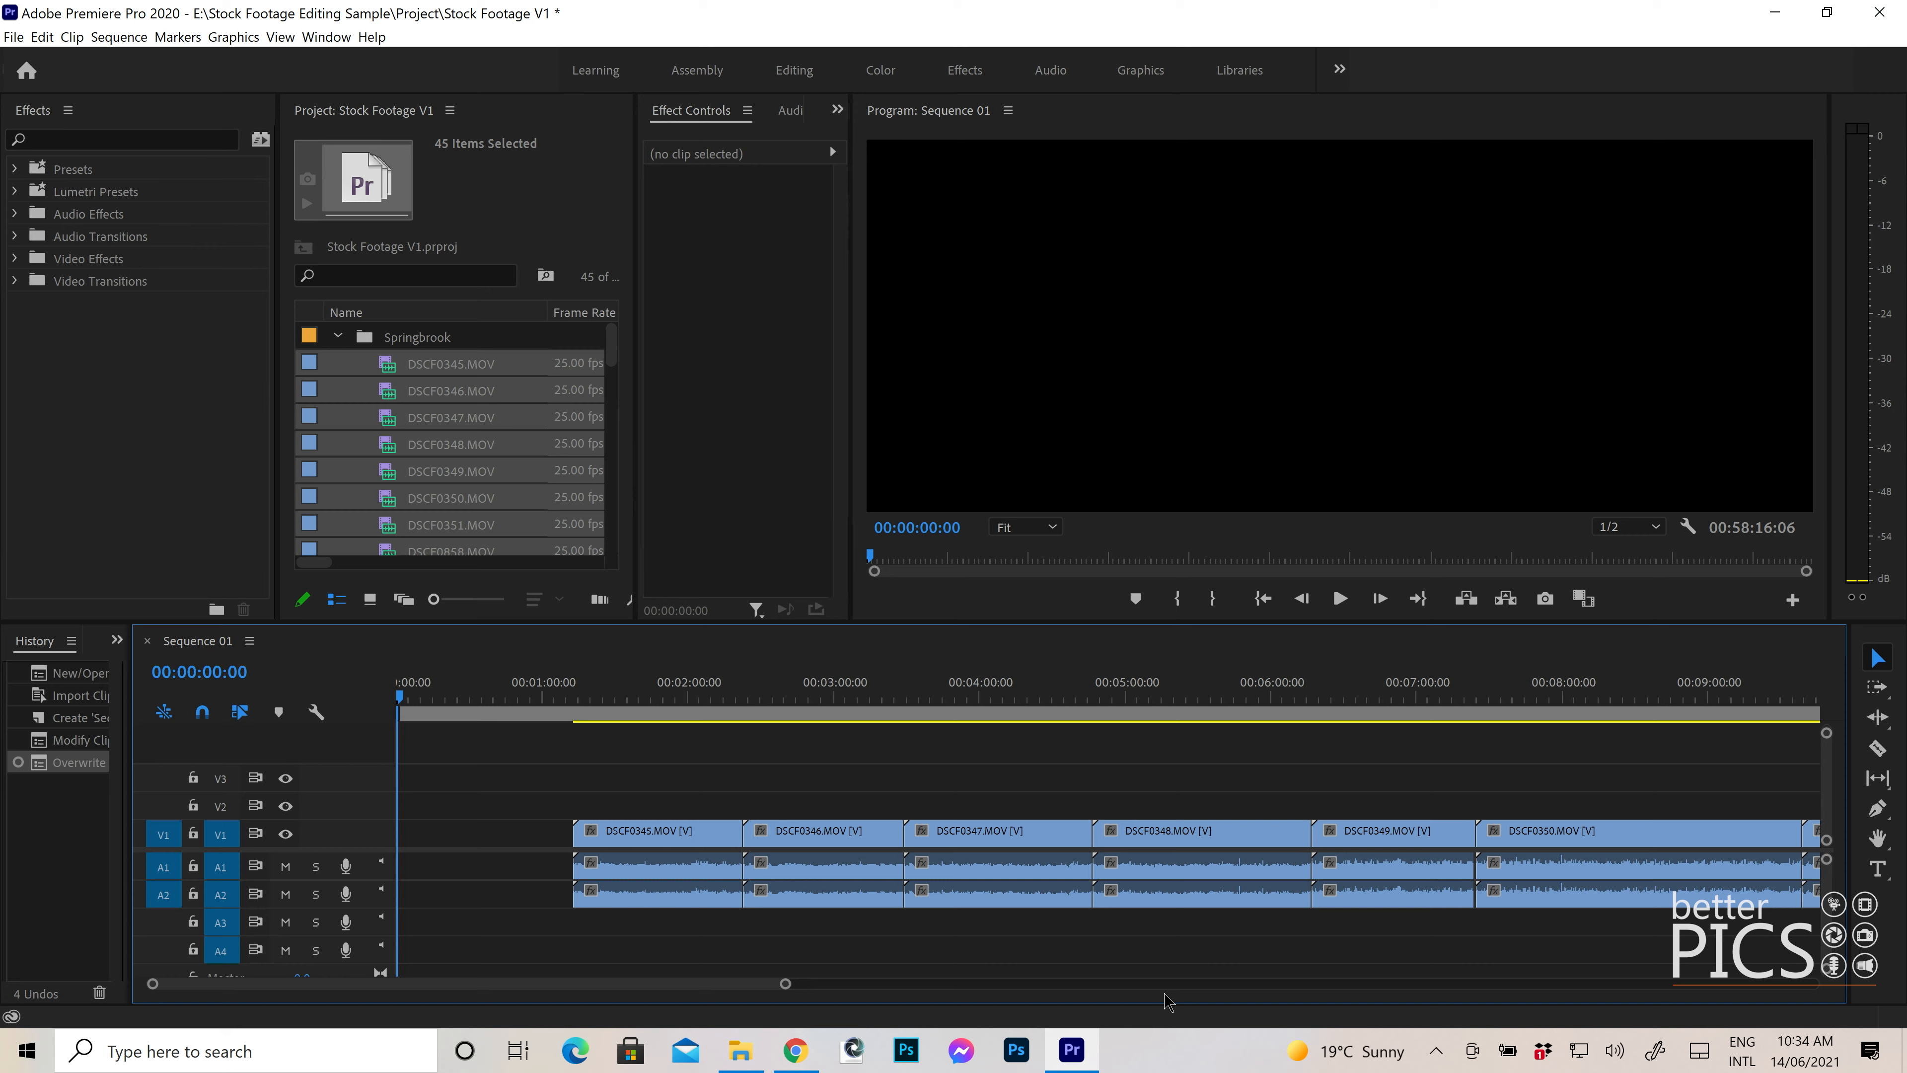
# - Examine the whole run of clips in the sequence, checking the footage at several playhead positions
pyautogui.click(672, 682)
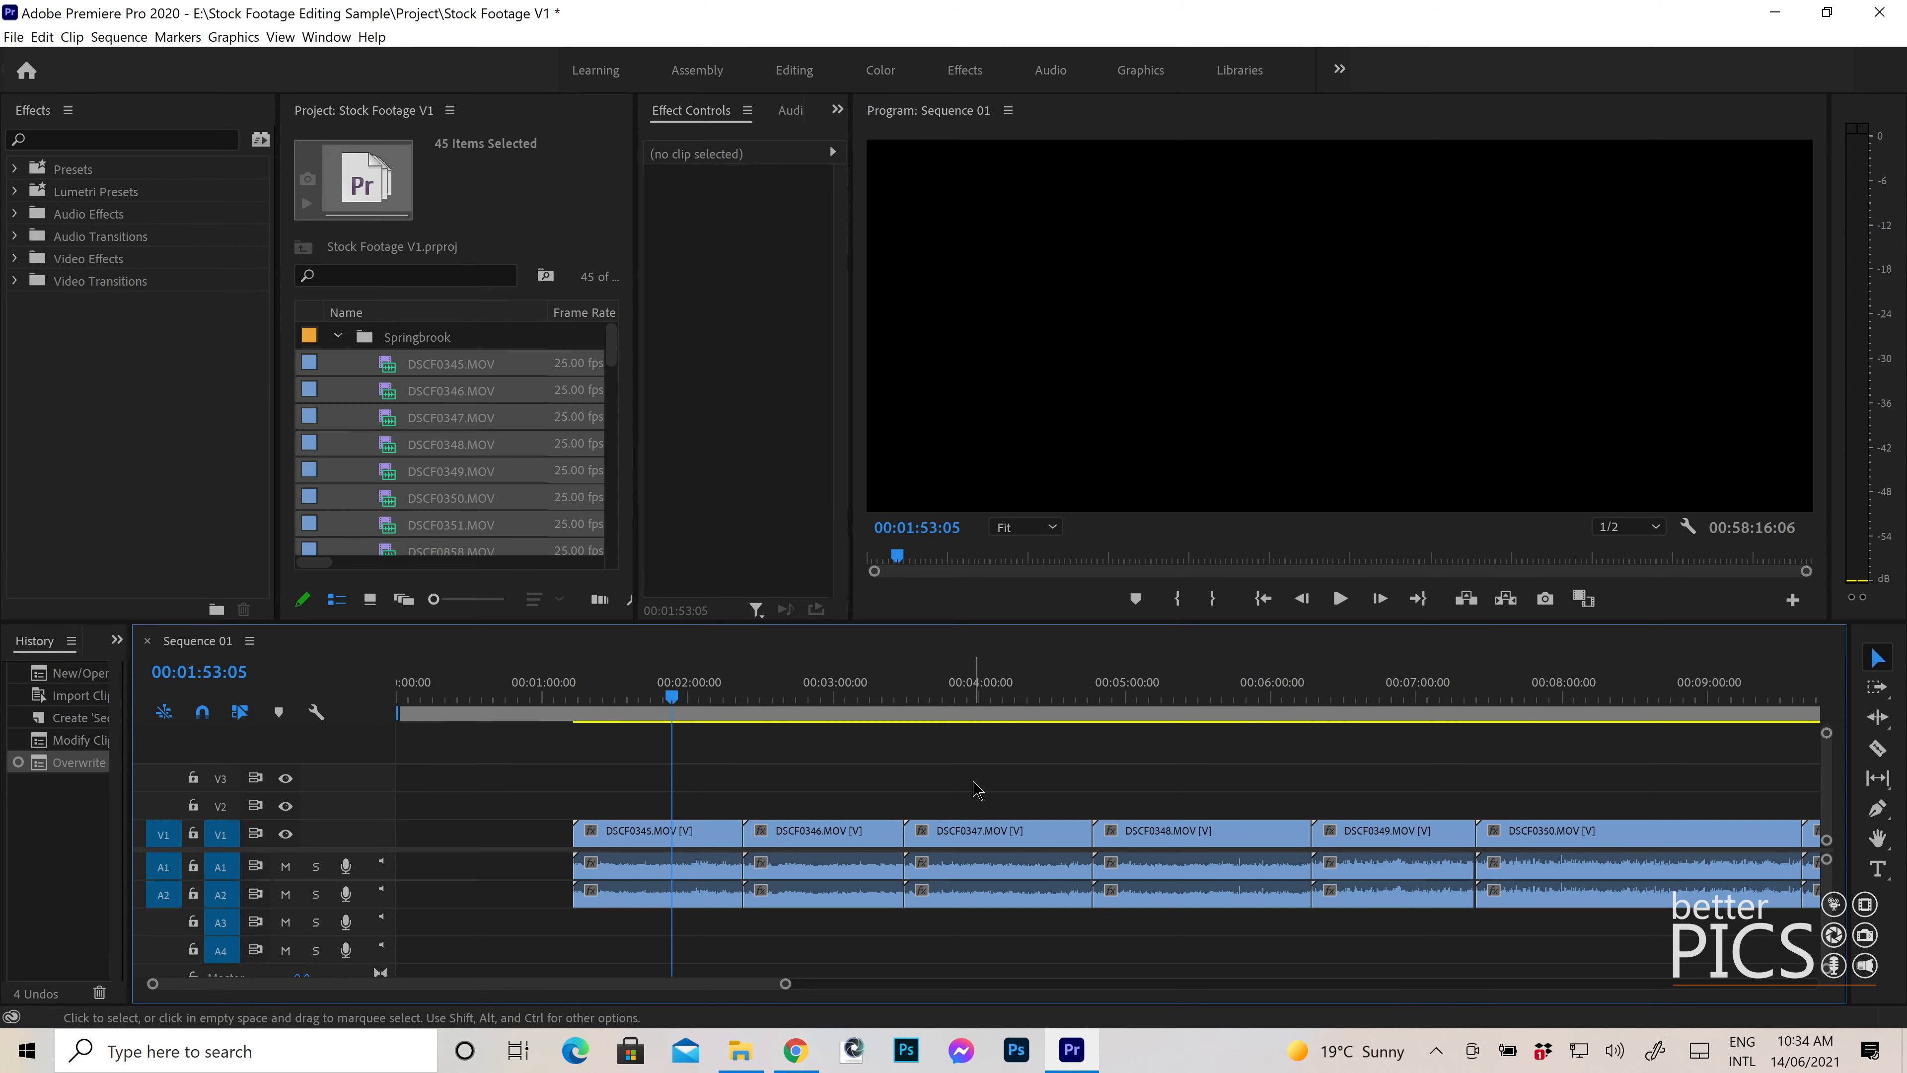
pyautogui.press('-')
pyautogui.press('-')
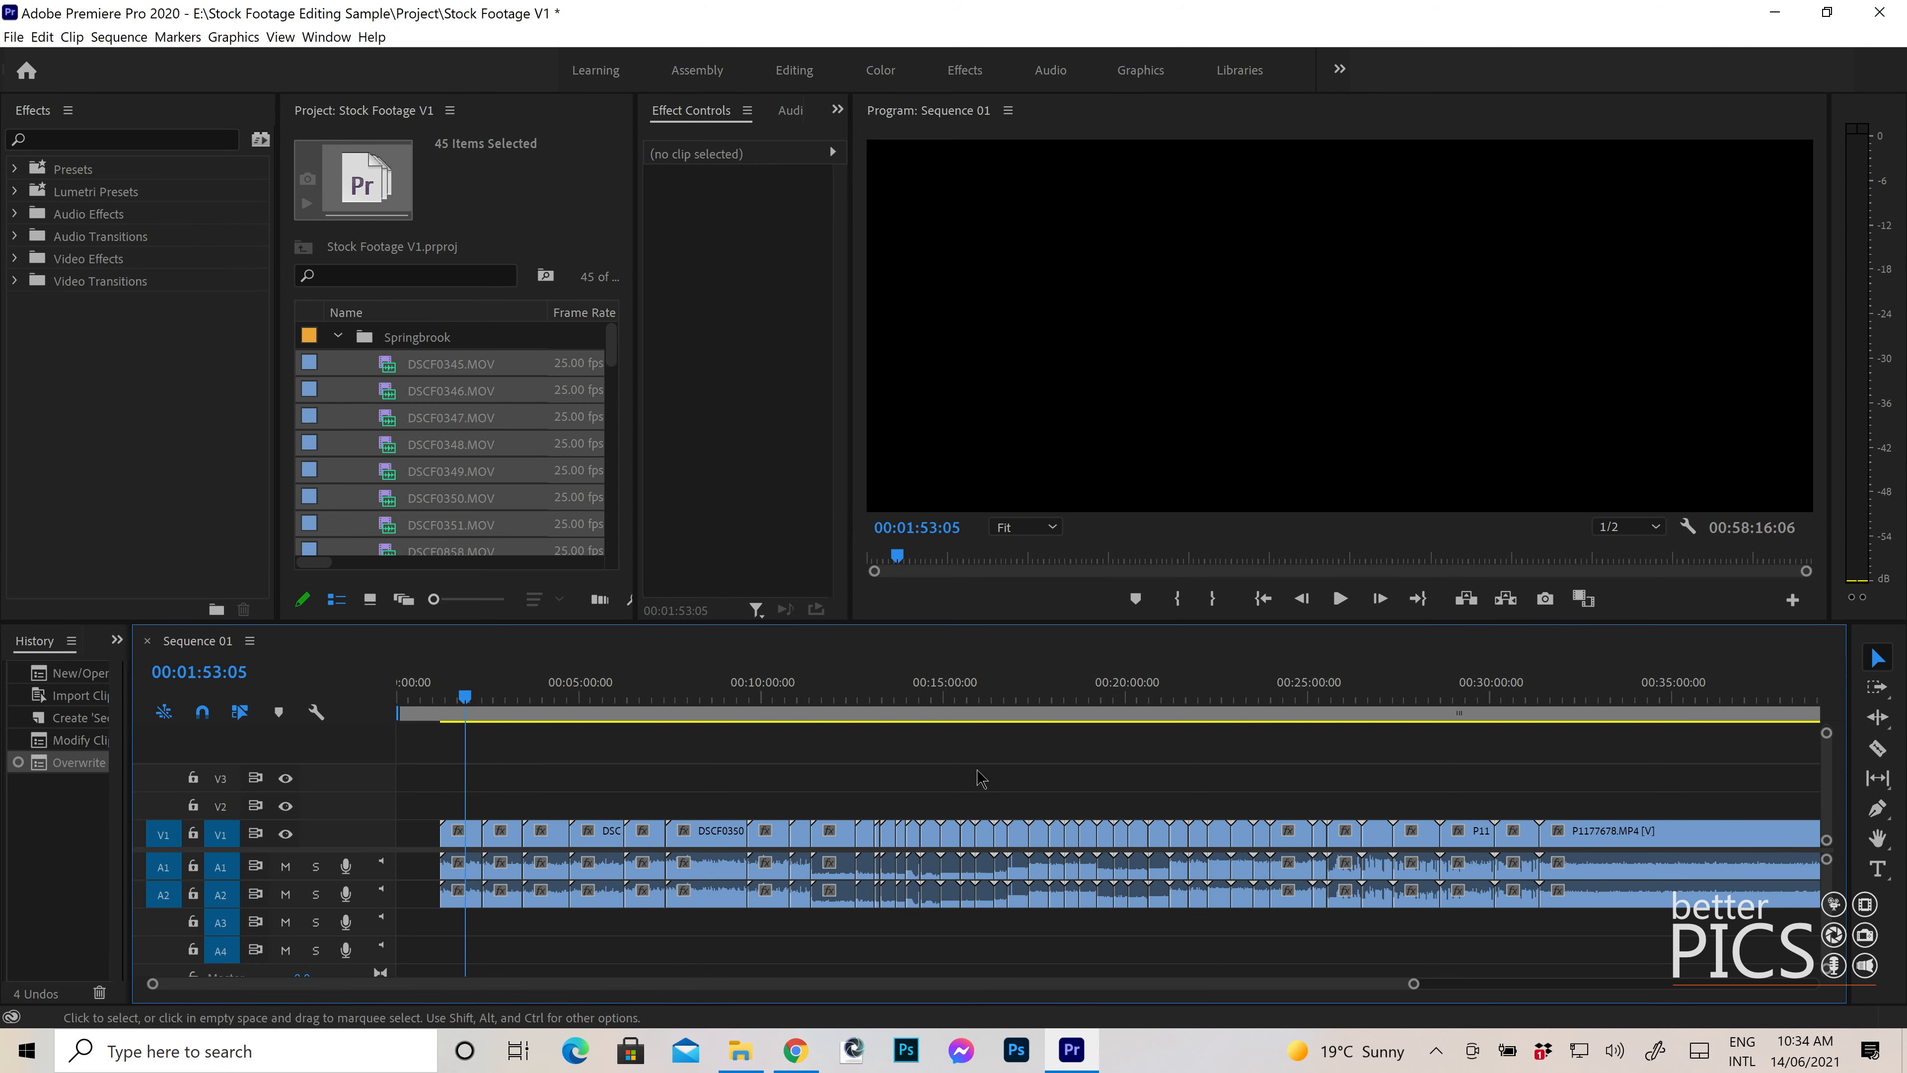
pyautogui.press('-')
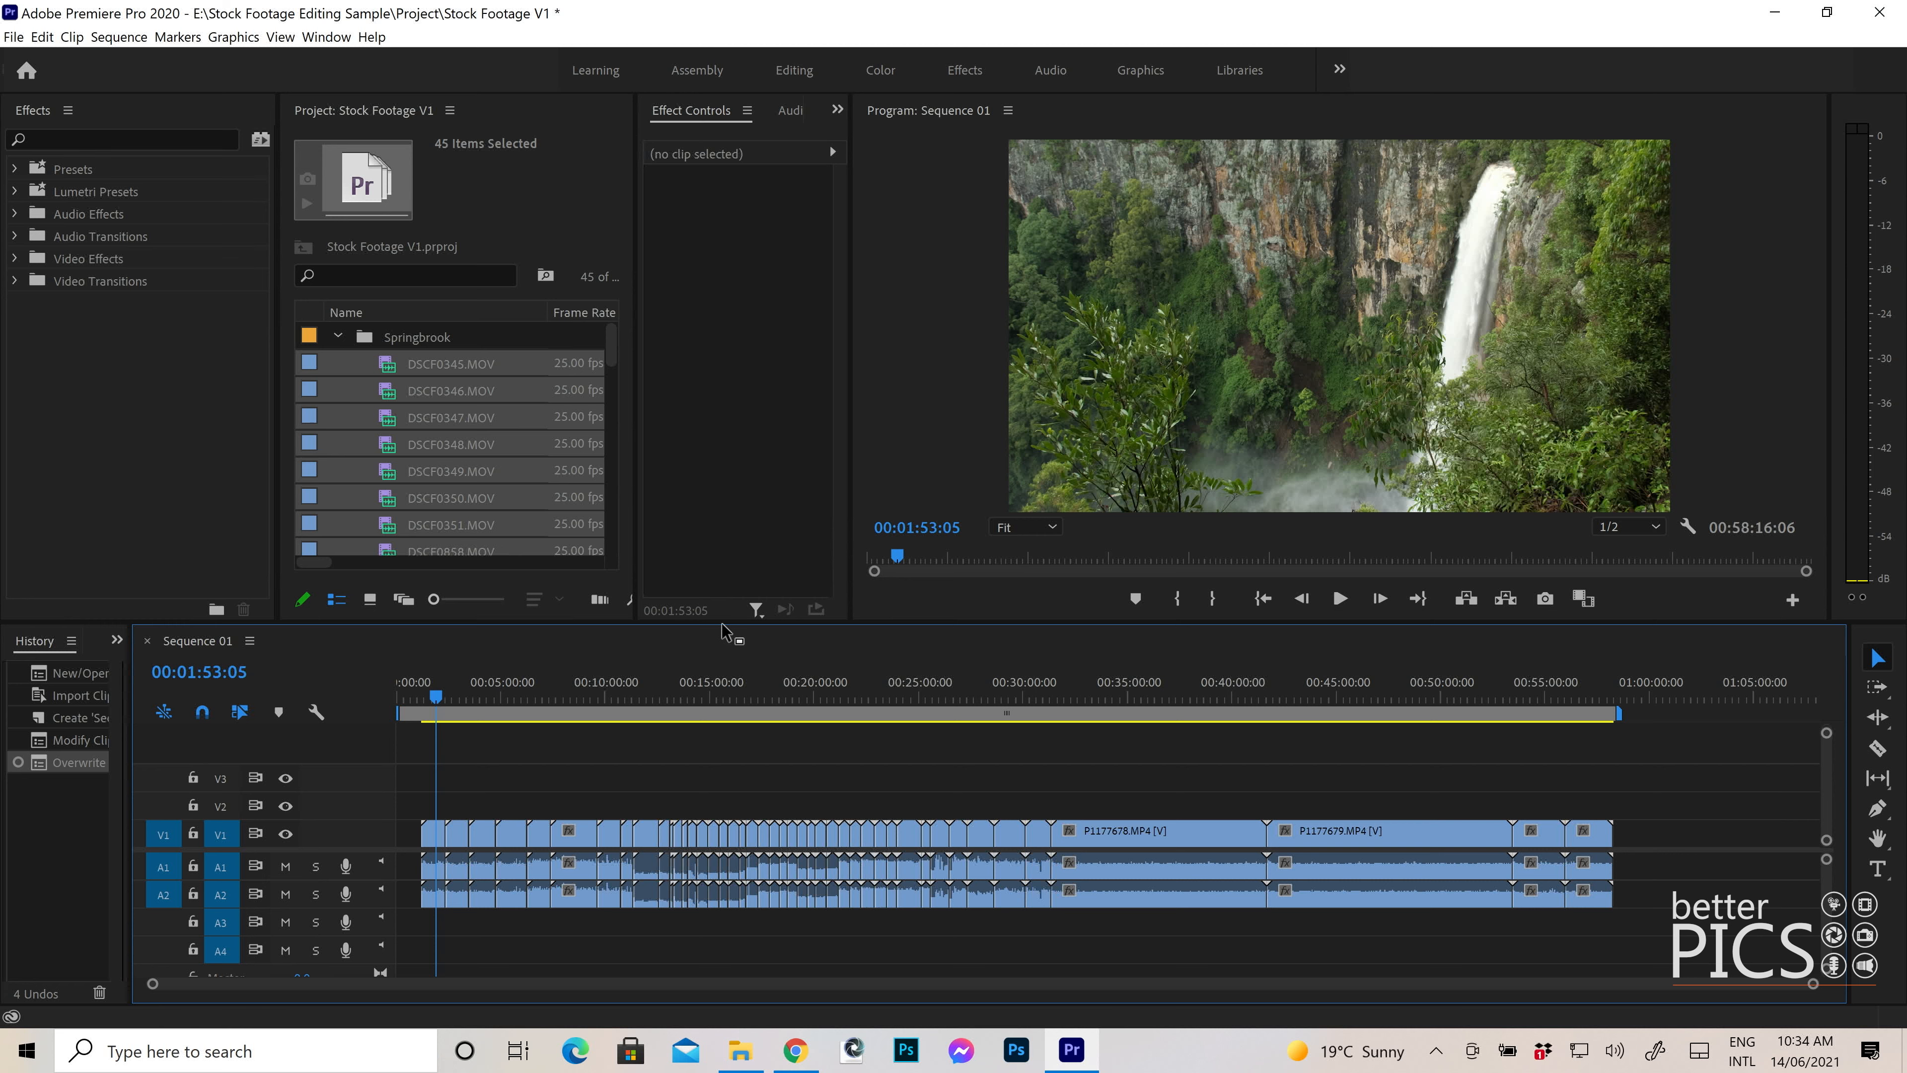
pyautogui.moveTo(1649, 800); pyautogui.dragTo(848, 787)
pyautogui.click(943, 697)
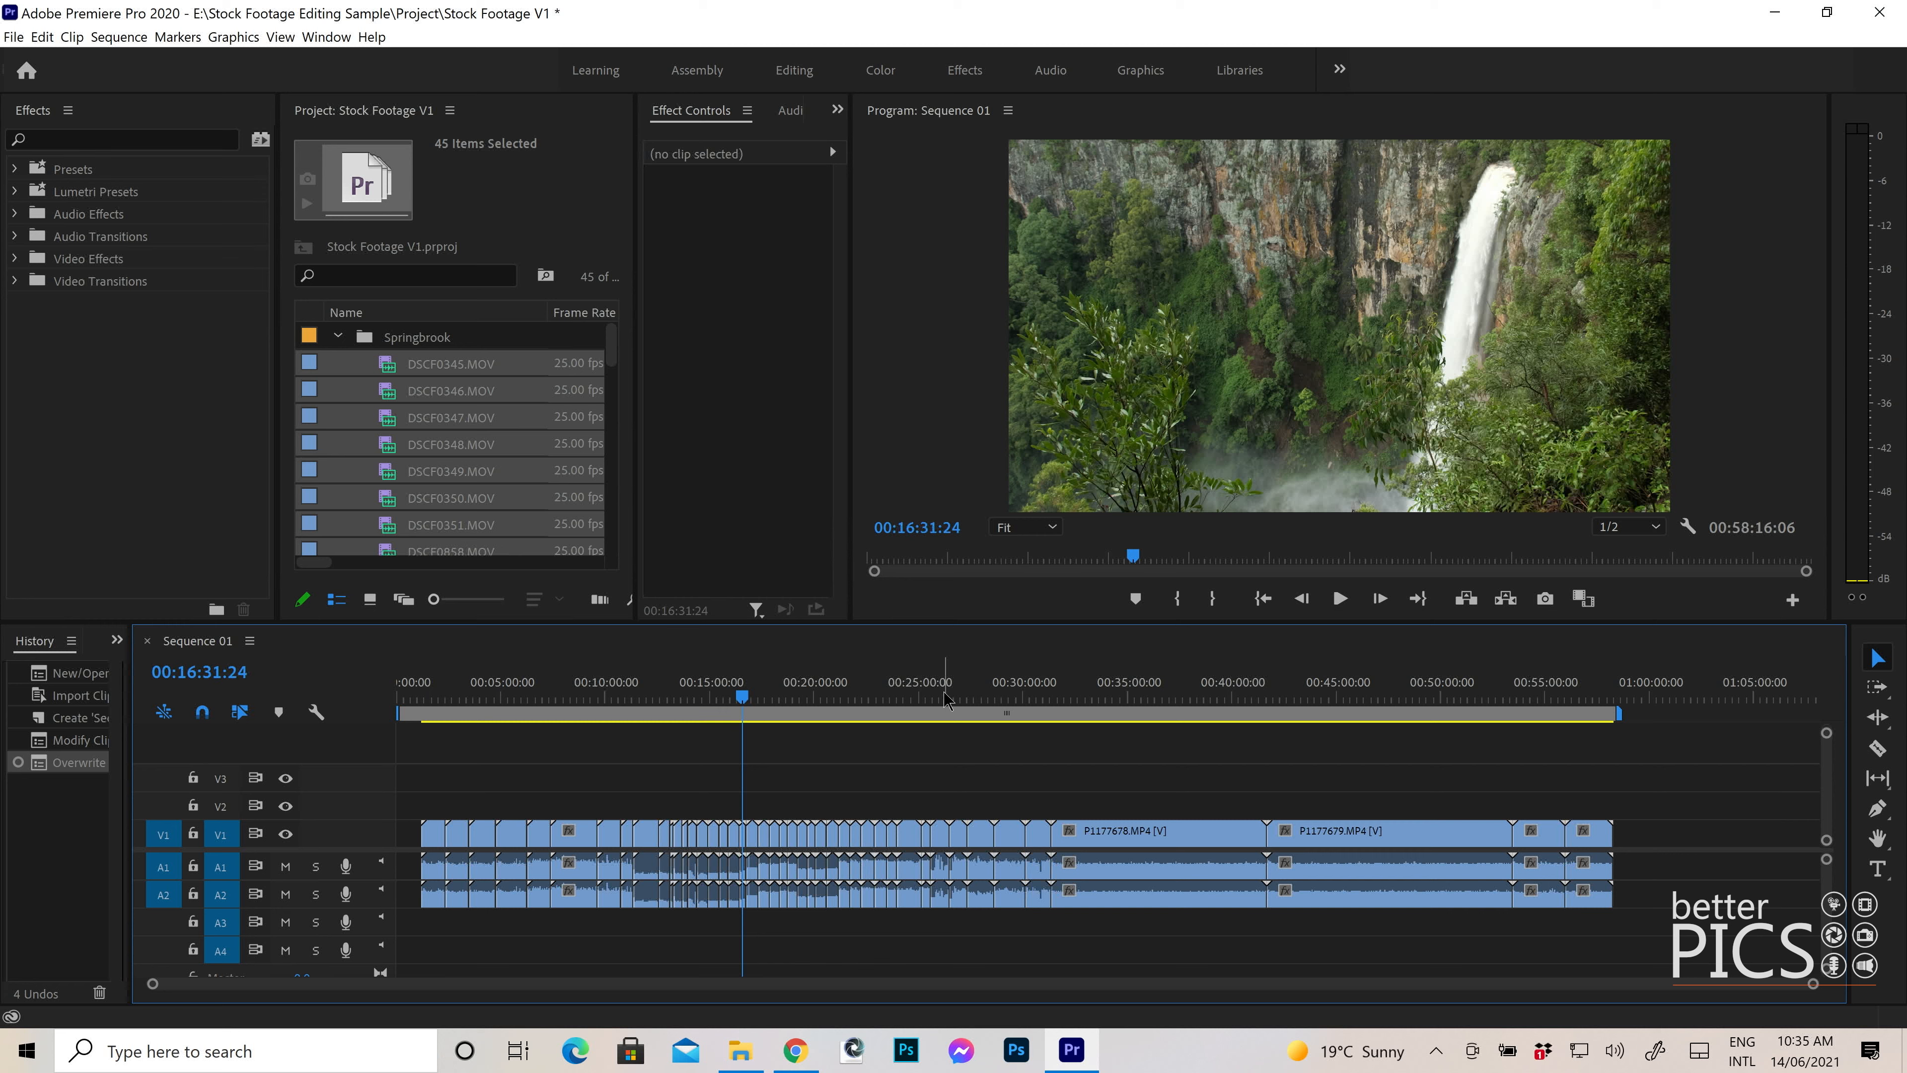
pyautogui.click(1110, 700)
pyautogui.click(1301, 699)
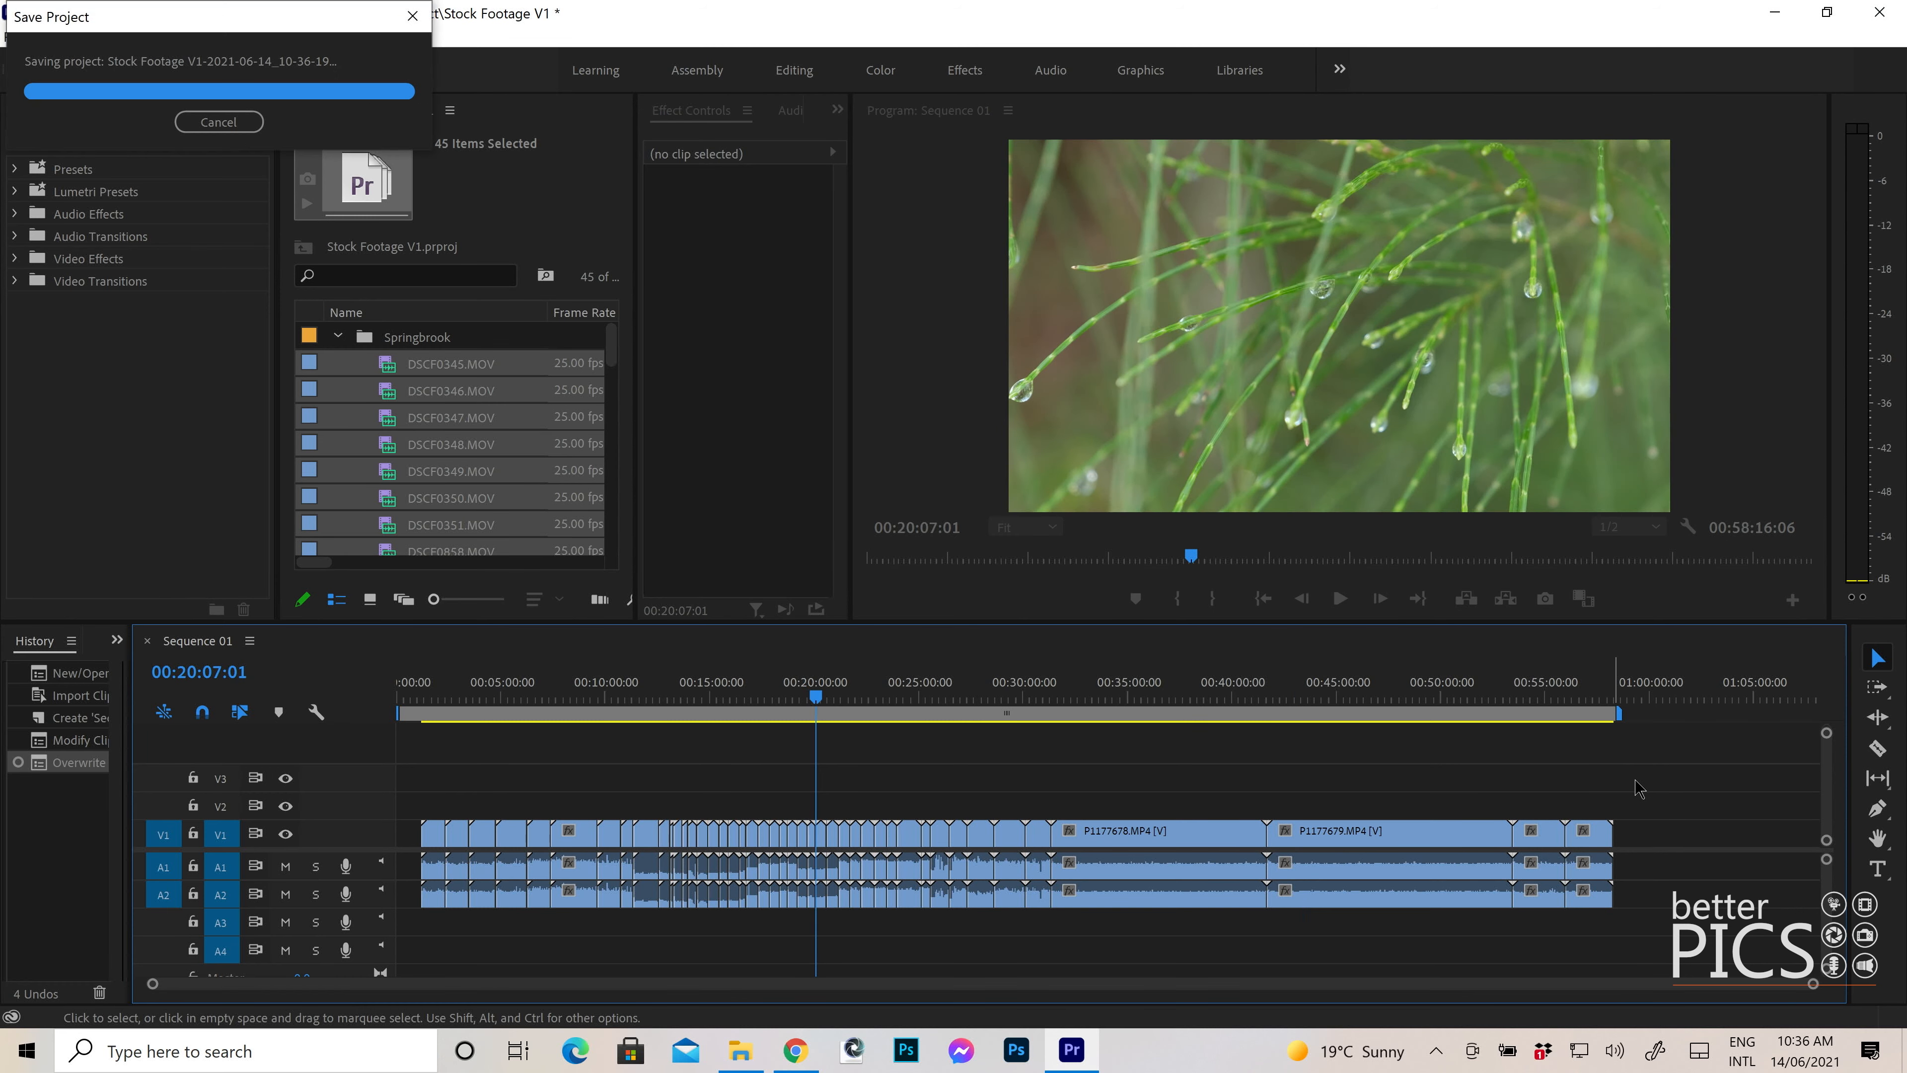
# - Unlink the audio from all the clips in Sequence 01 and delete the audio clips from tracks A1 and A2
pyautogui.moveTo(1689, 798); pyautogui.dragTo(402, 895)
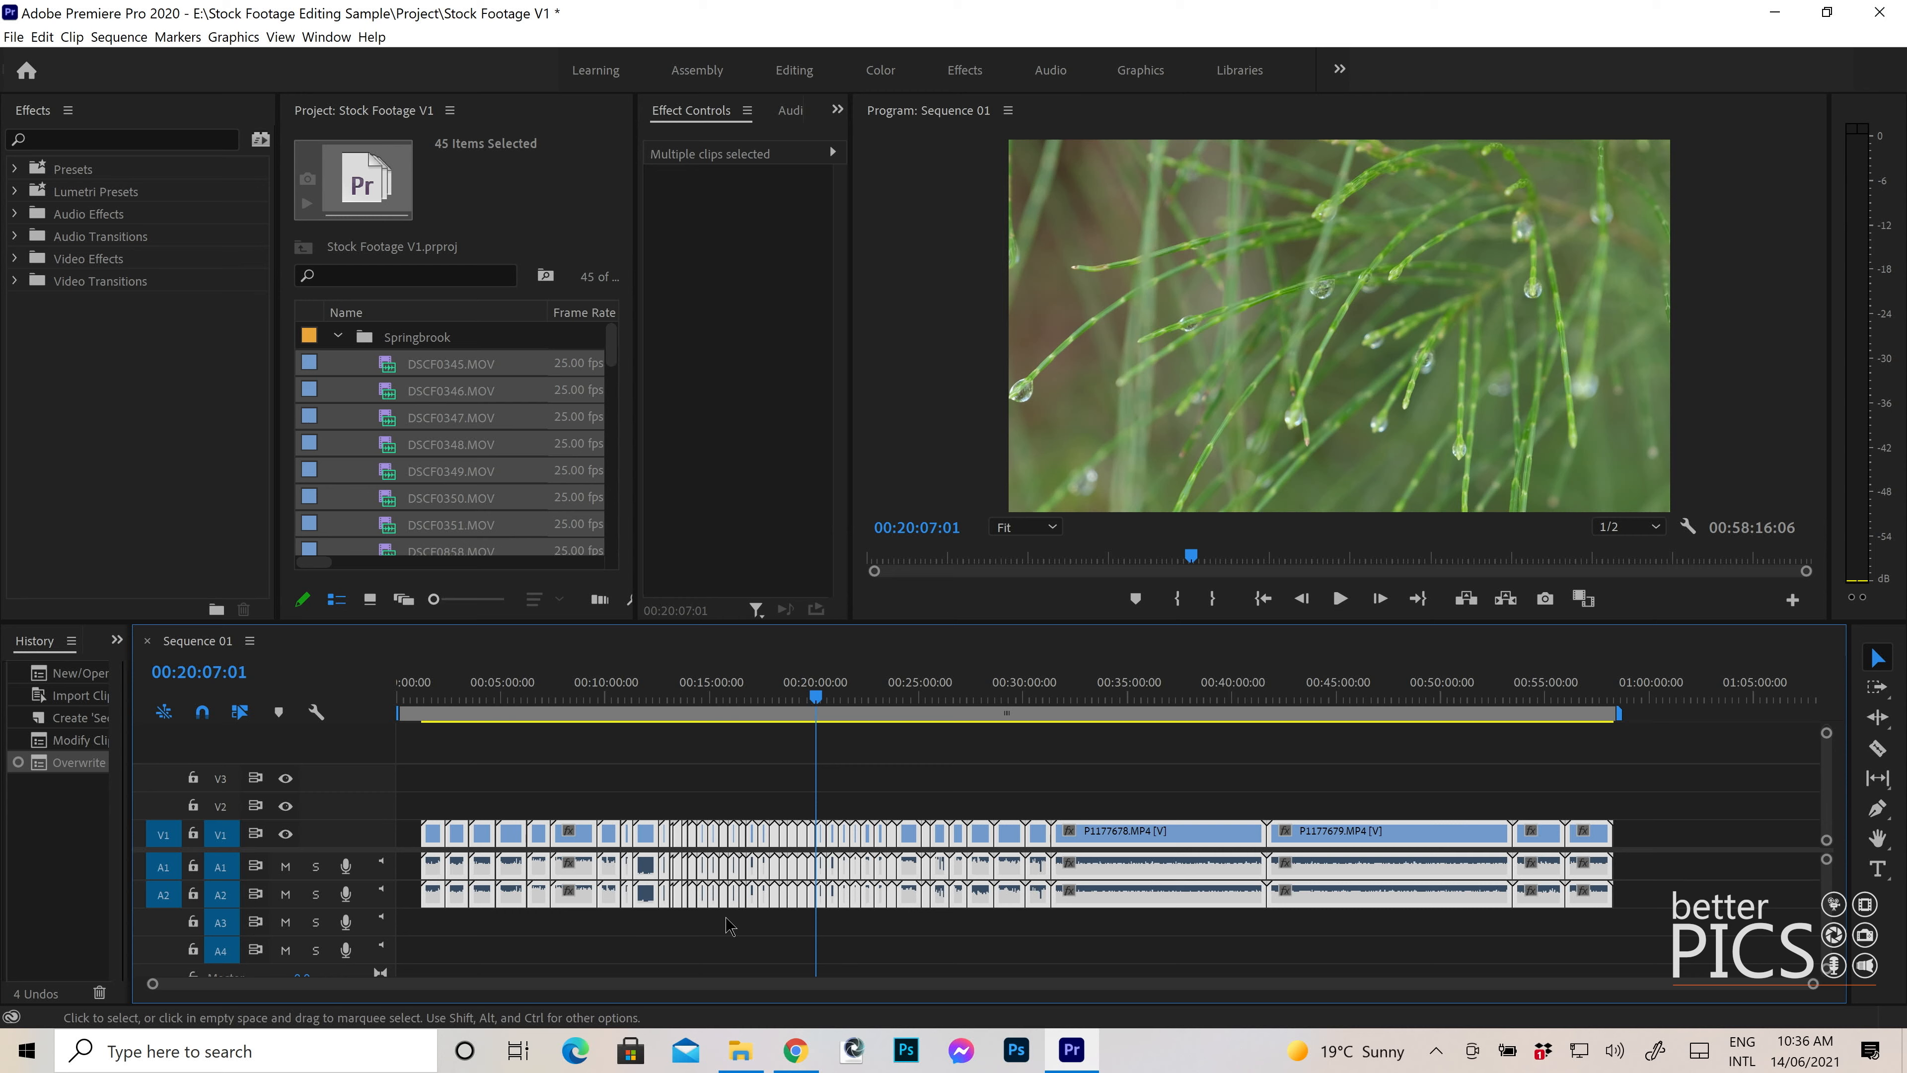
pyautogui.rightClick(578, 842)
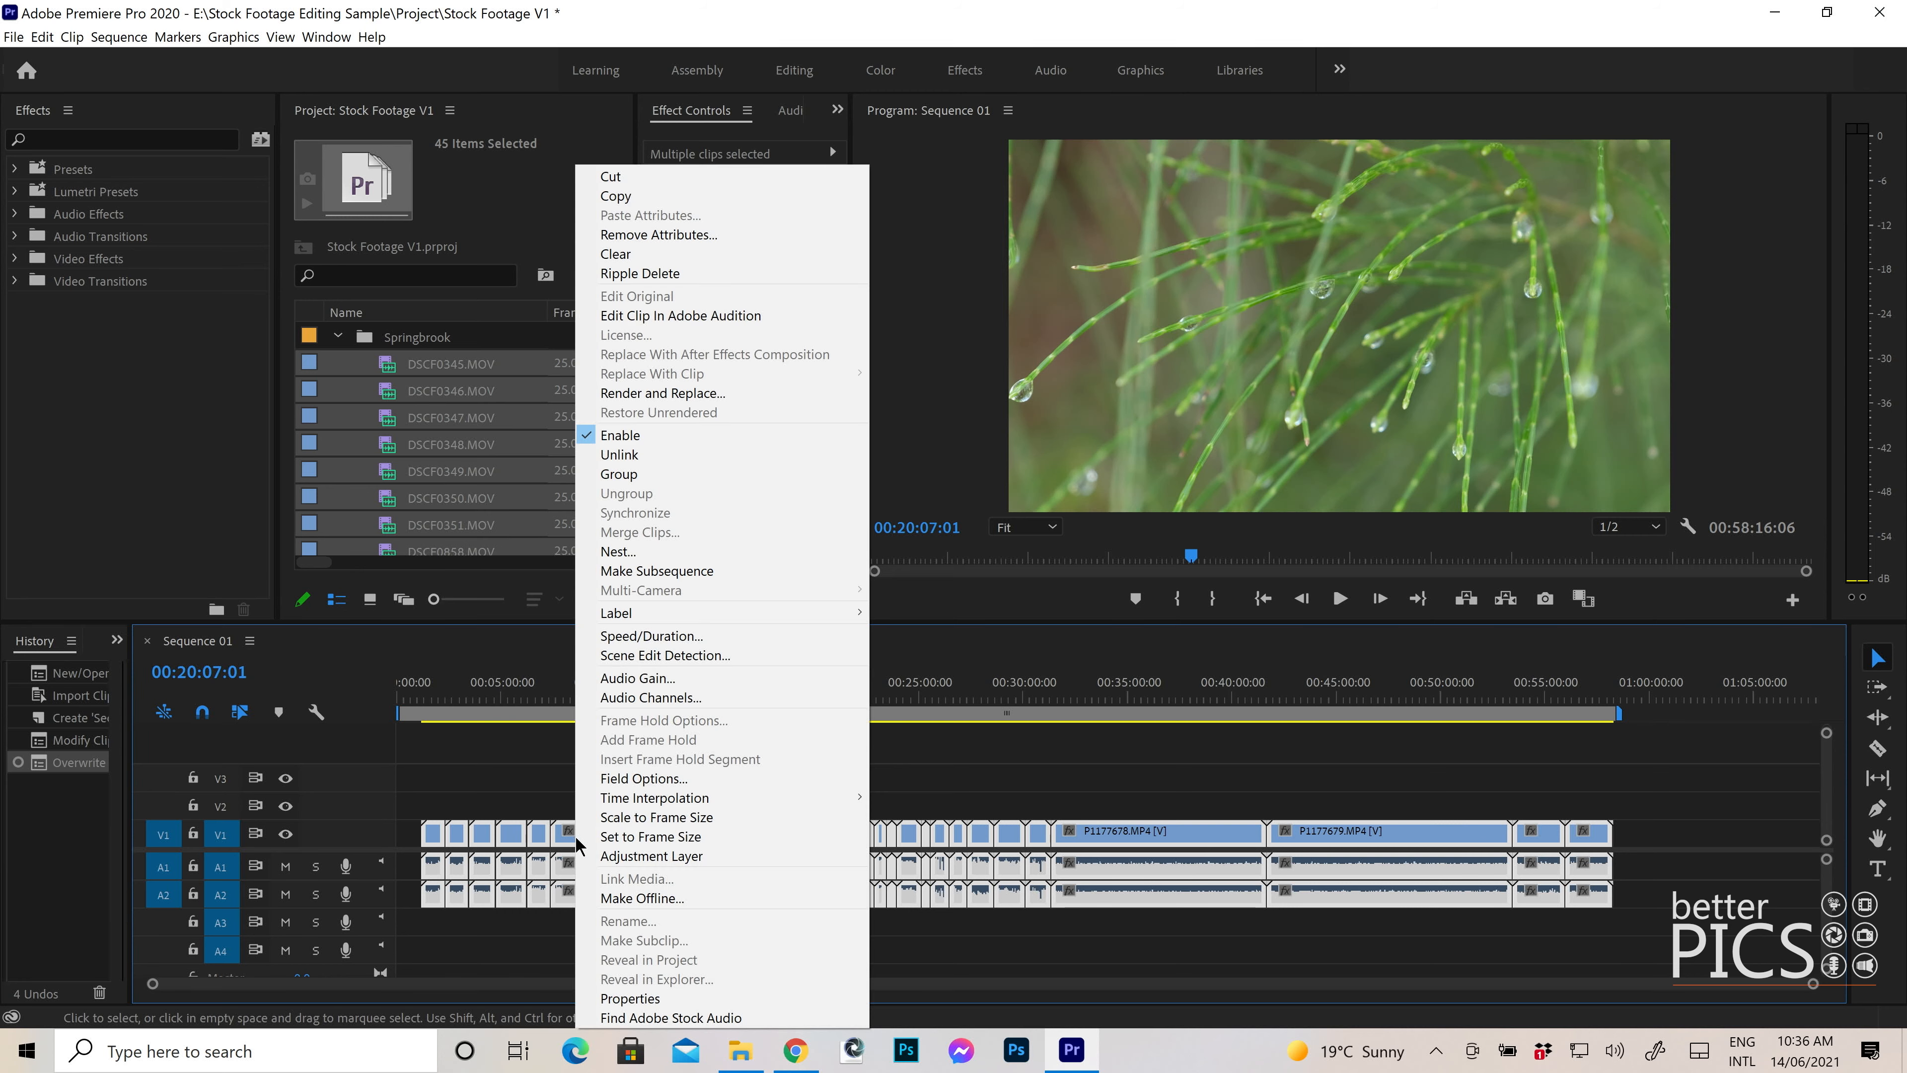
pyautogui.click(685, 460)
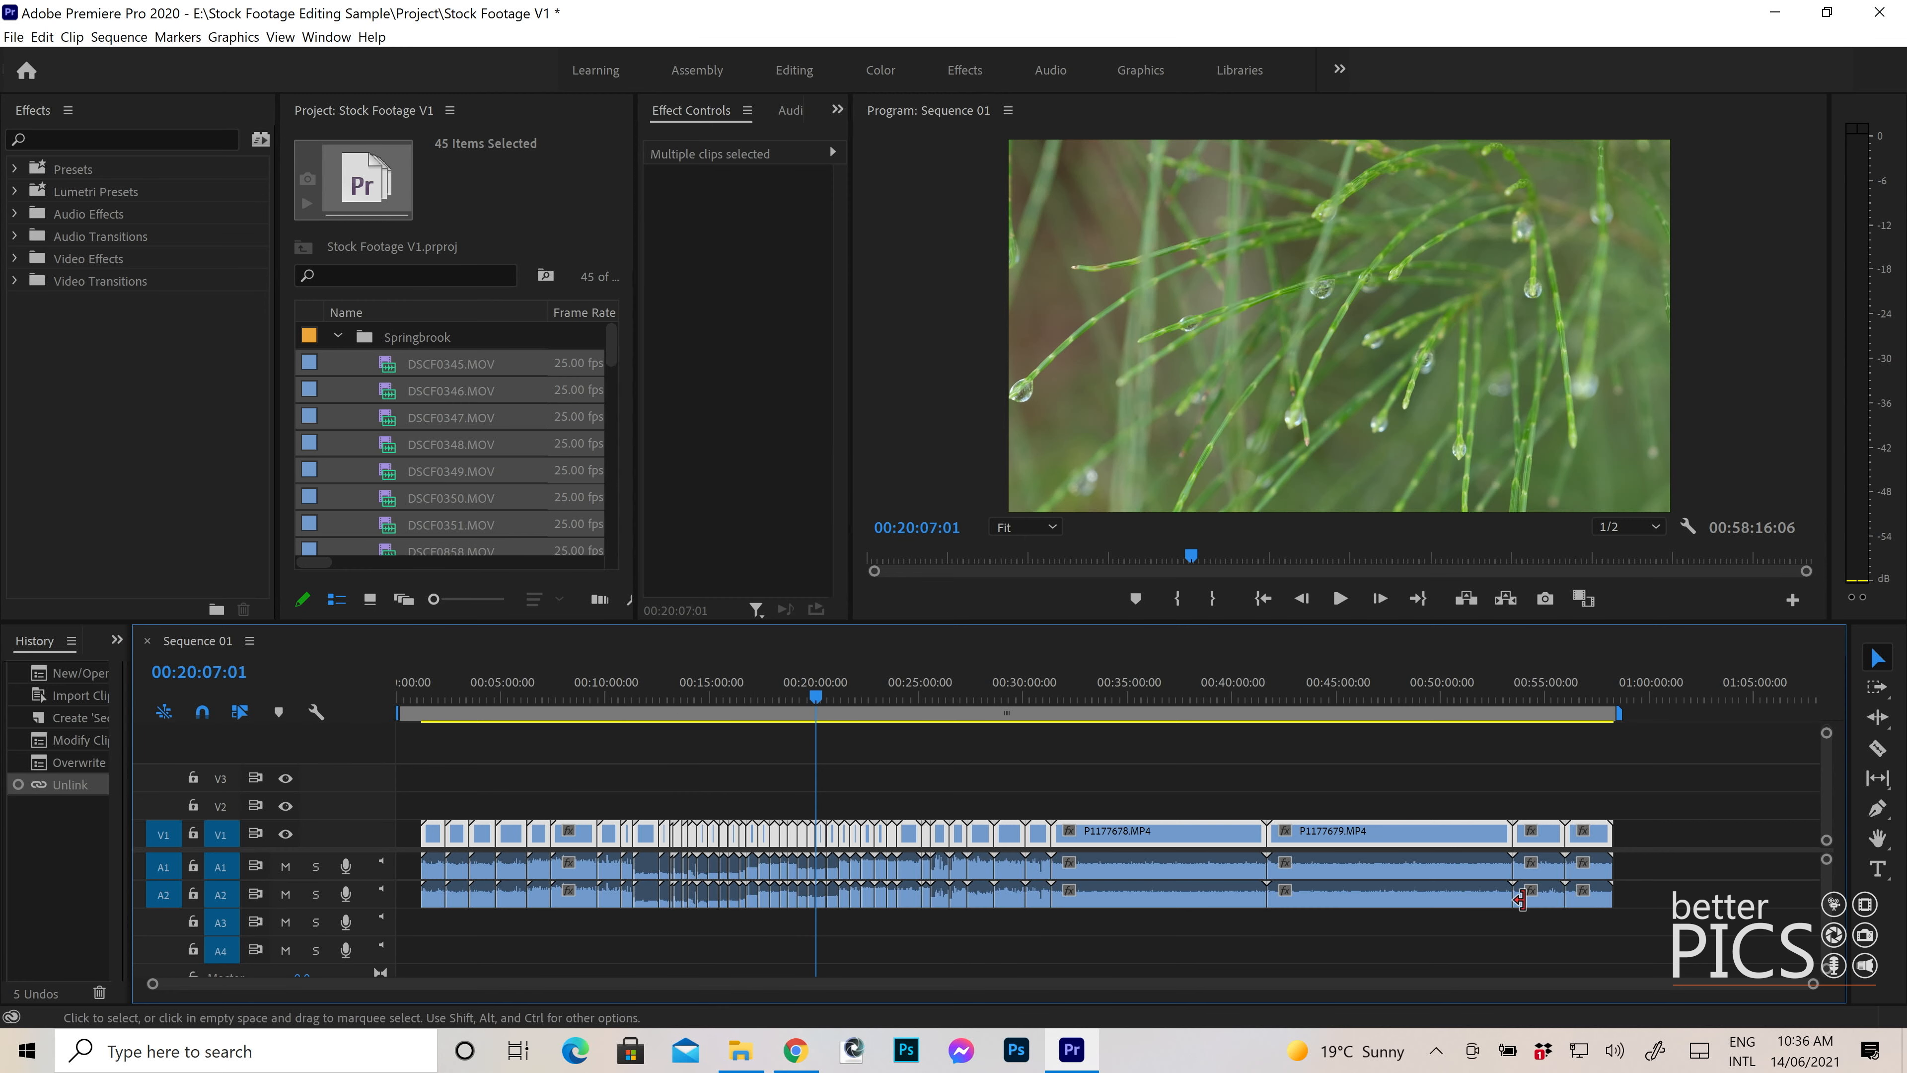
pyautogui.moveTo(1688, 865); pyautogui.dragTo(422, 924)
pyautogui.press('Delete')
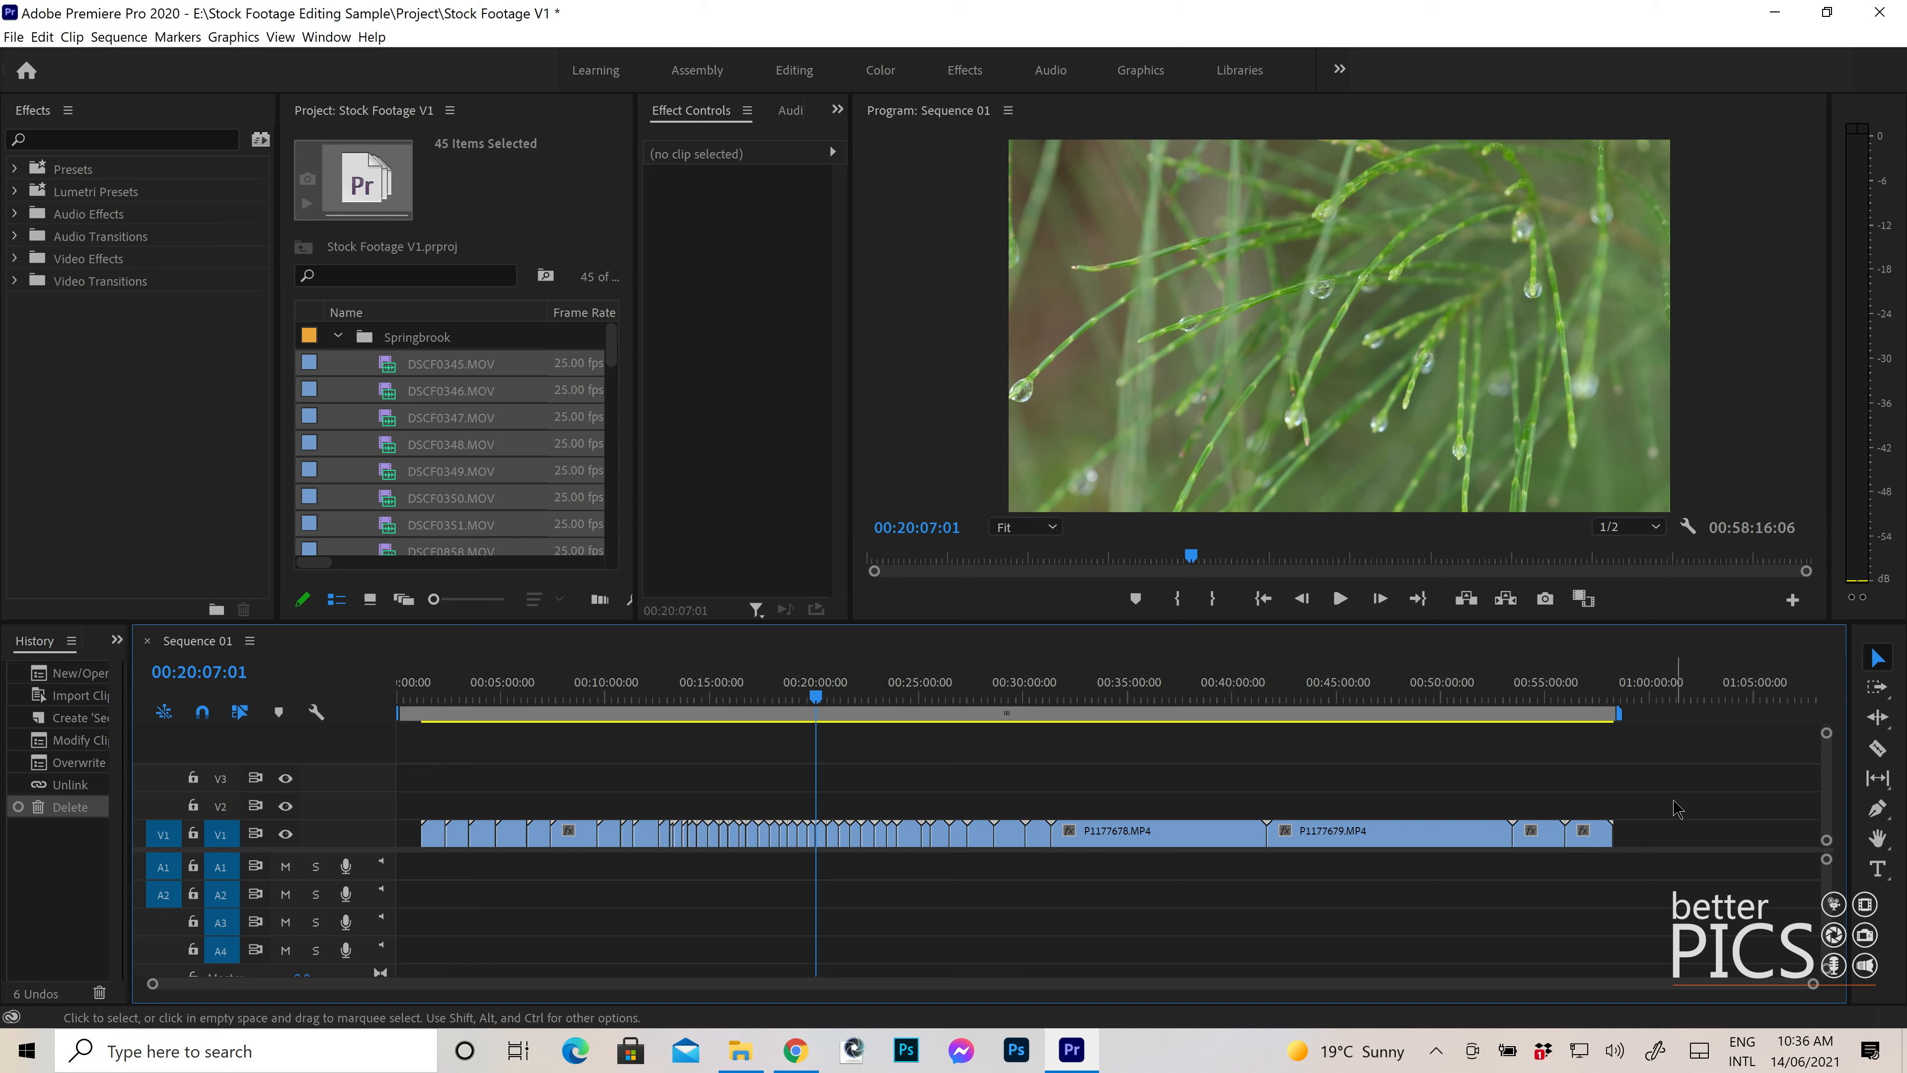
# - Shift all the V1 clips about 8 minutes 25 seconds later, and place DSCF0345.MOV and DSCF0346.MOV separately in the emptied space before them
pyautogui.moveTo(1667, 802); pyautogui.dragTo(610, 834)
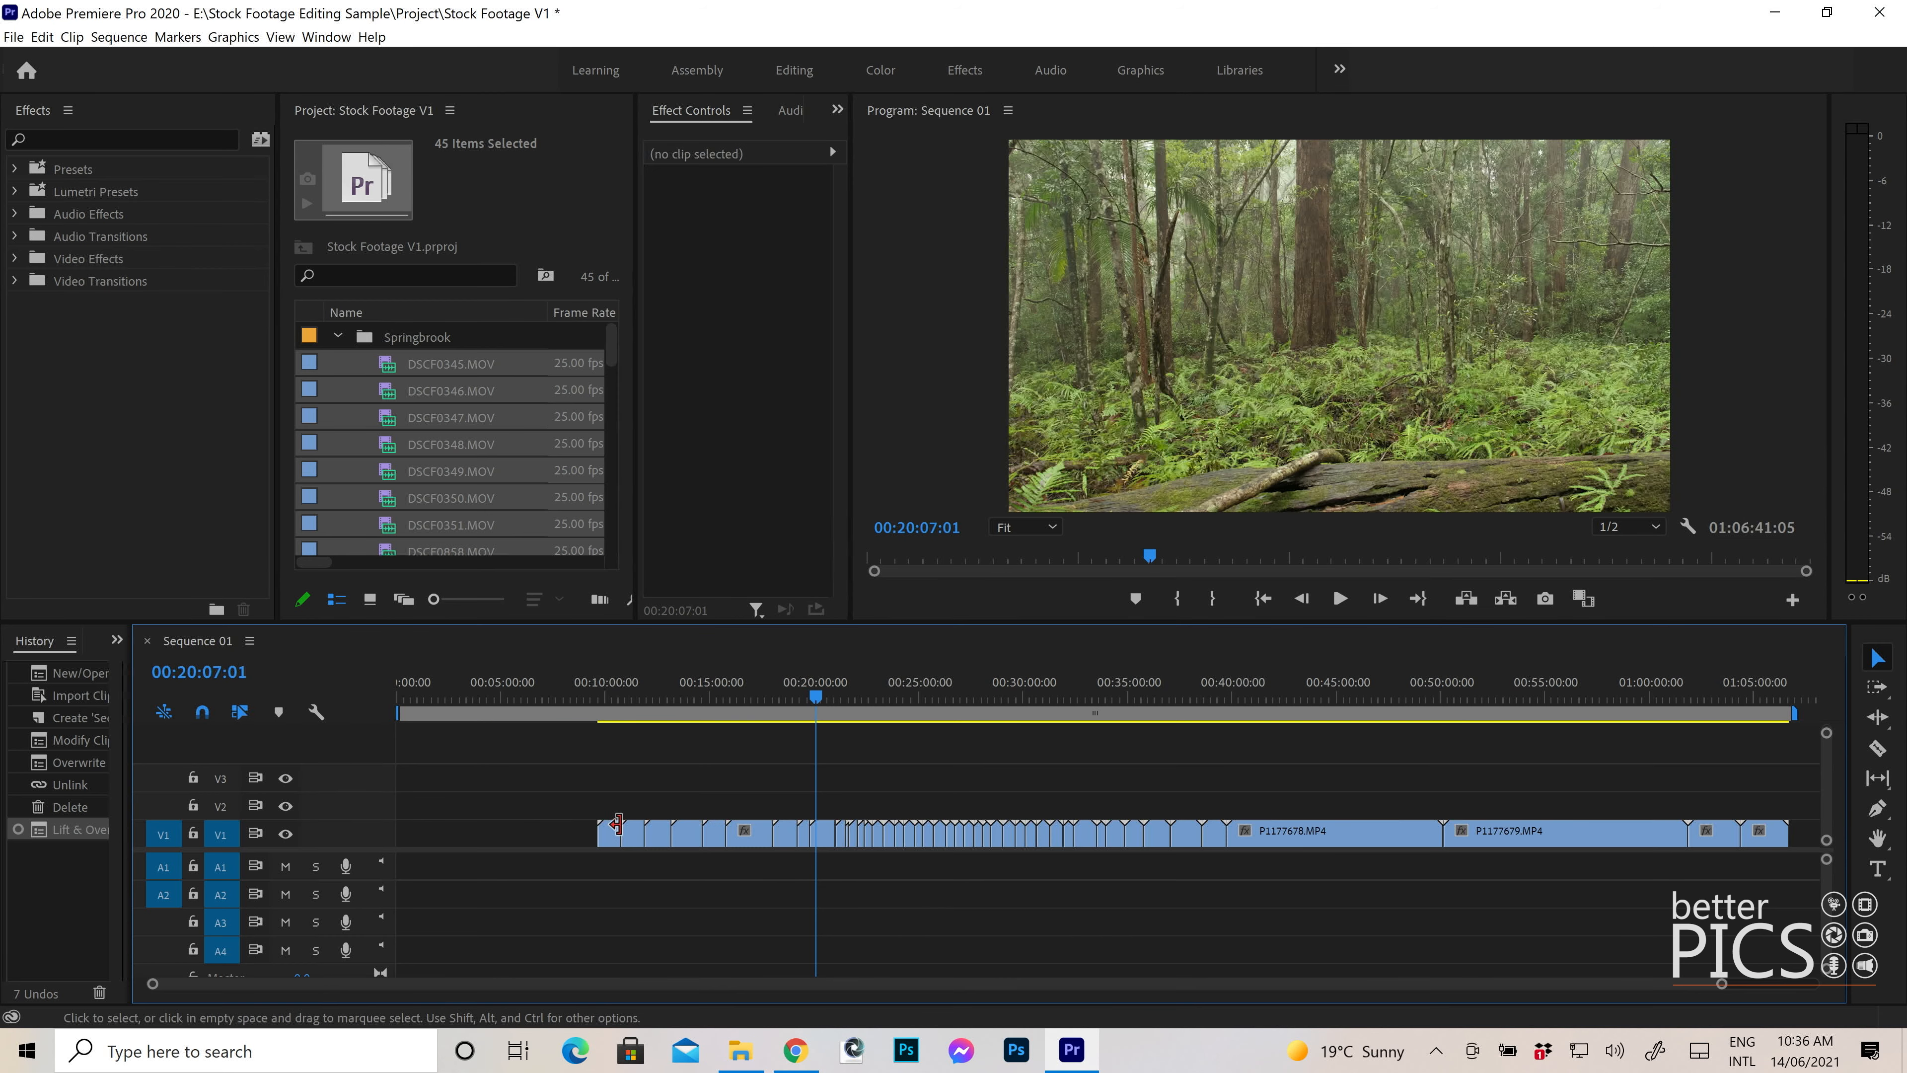
pyautogui.click(610, 692)
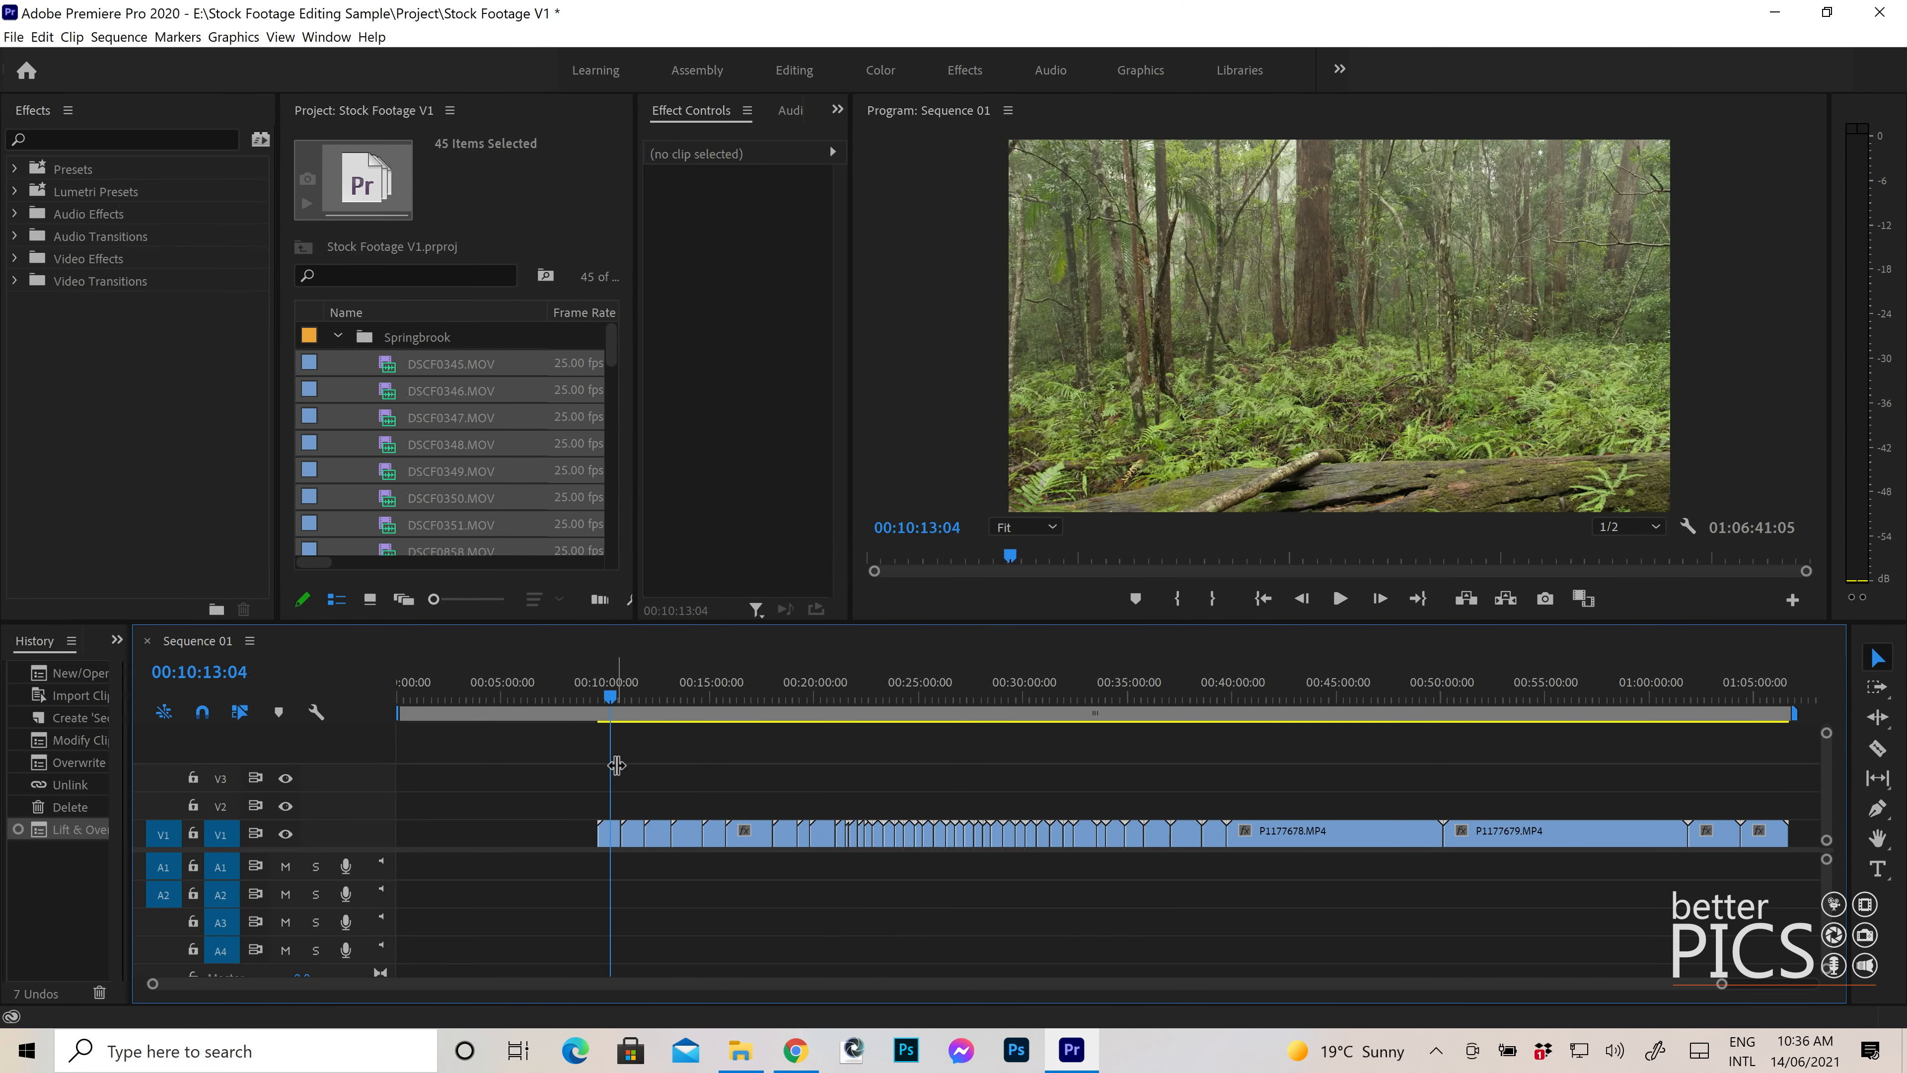
pyautogui.moveTo(607, 839); pyautogui.dragTo(478, 852)
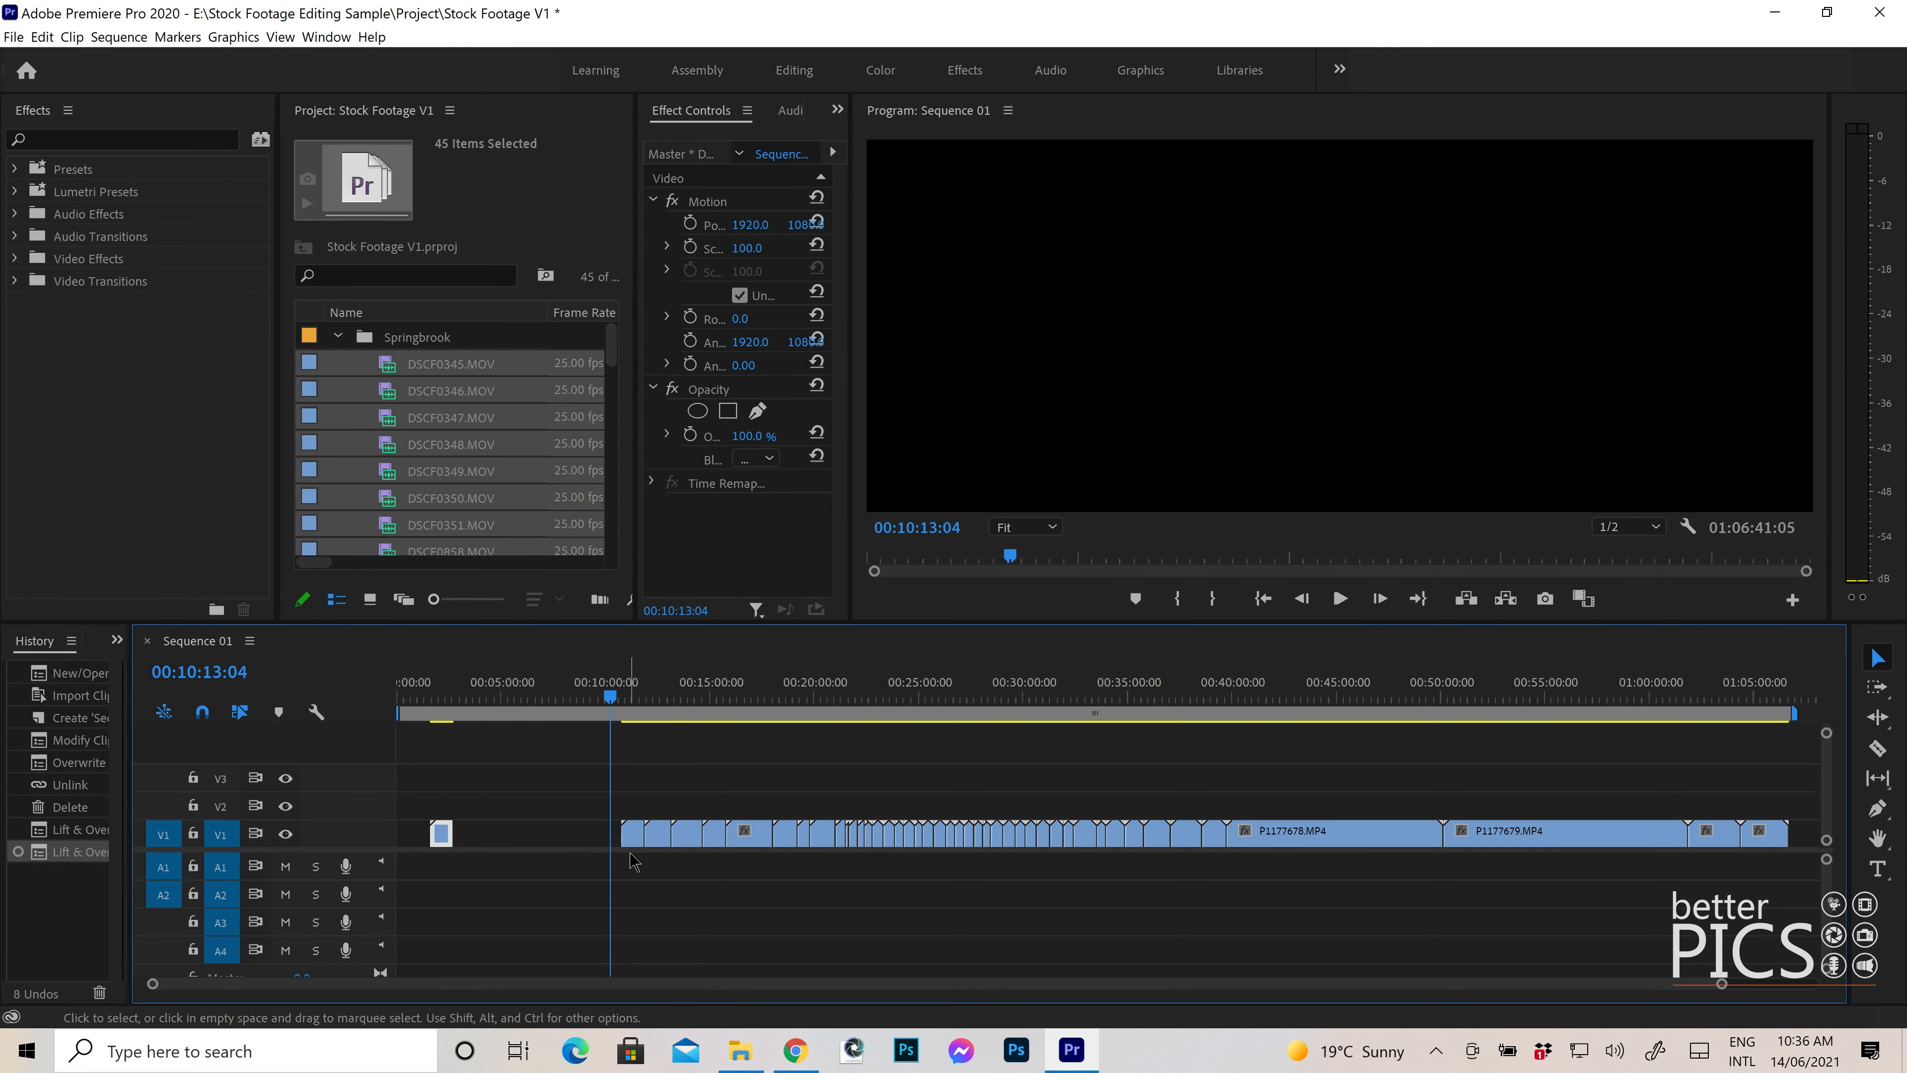
pyautogui.moveTo(631, 835); pyautogui.dragTo(483, 849)
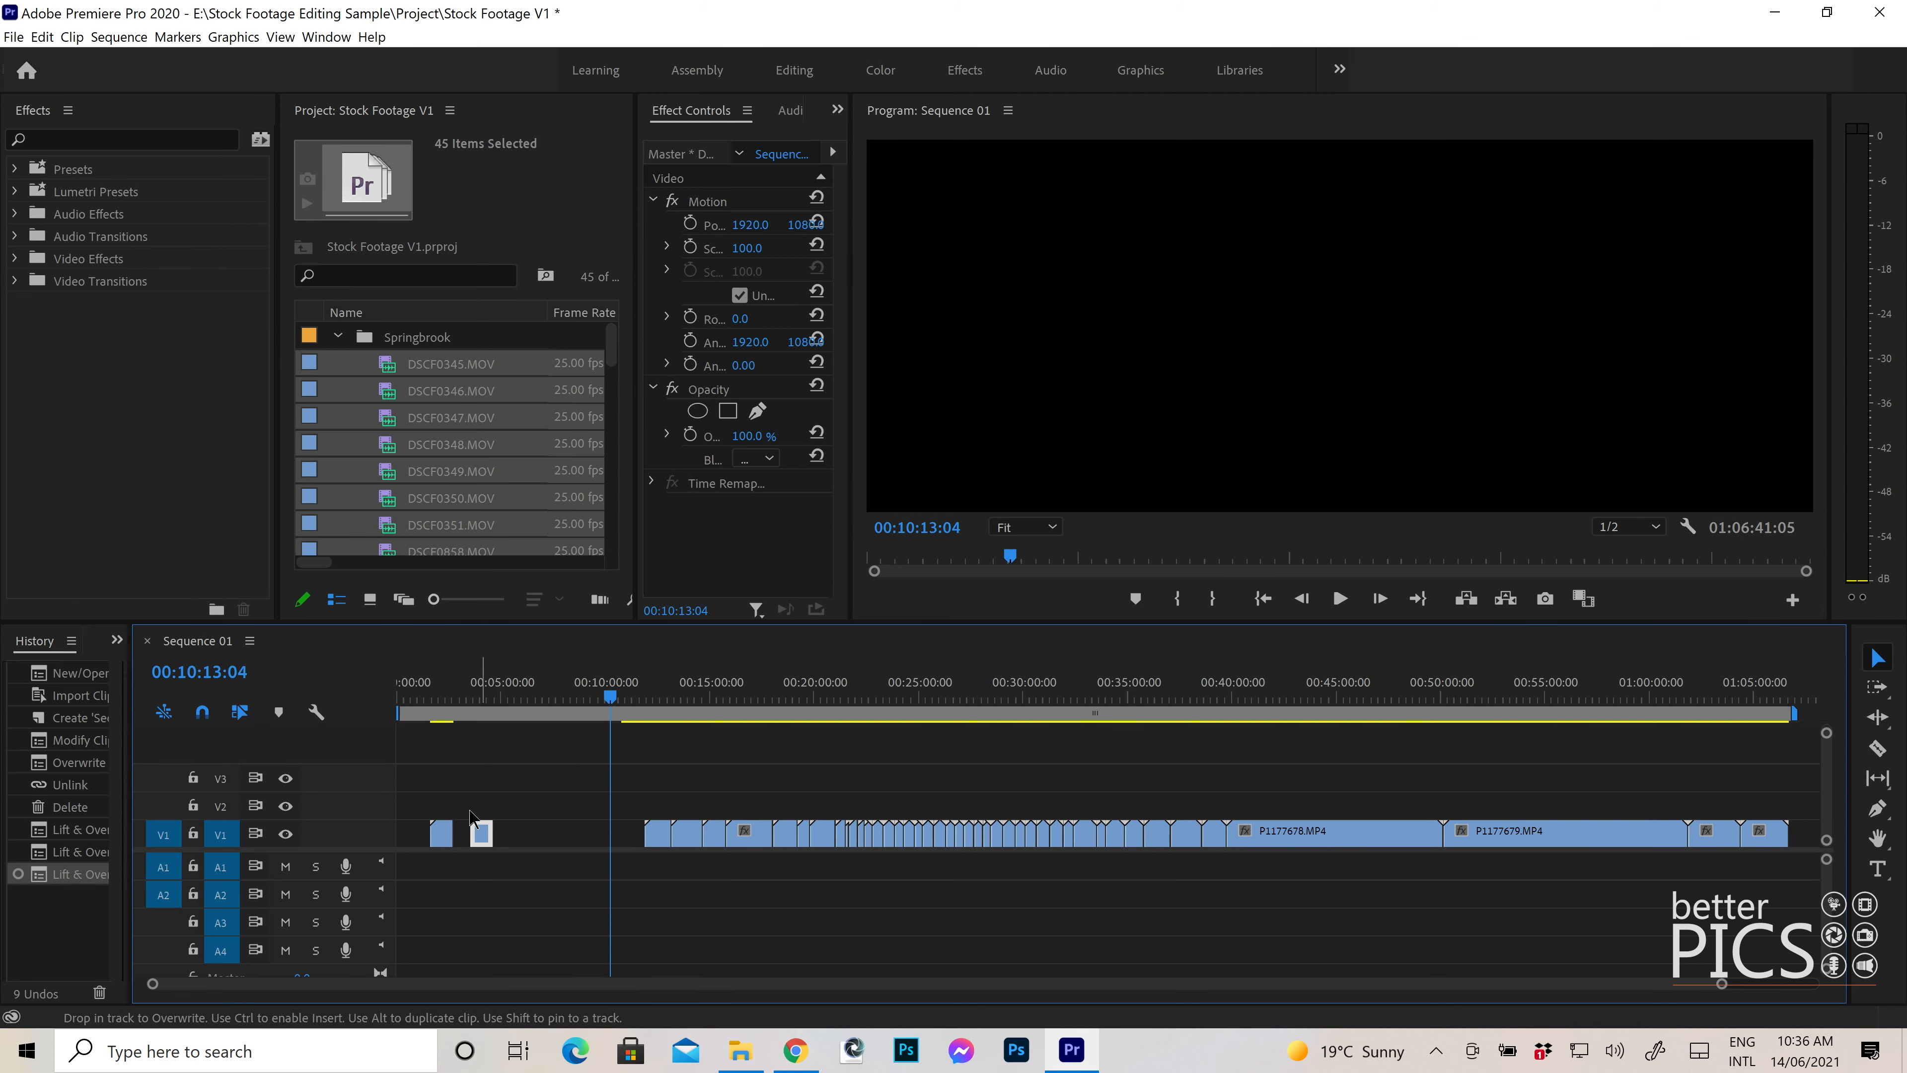
# - Trim both ends of DSCF0345.MOV on V1 to a duration of 00:00:20:00
pyautogui.click(442, 699)
pyautogui.press('=')
pyautogui.press('=')
pyautogui.press('=')
pyautogui.press('=')
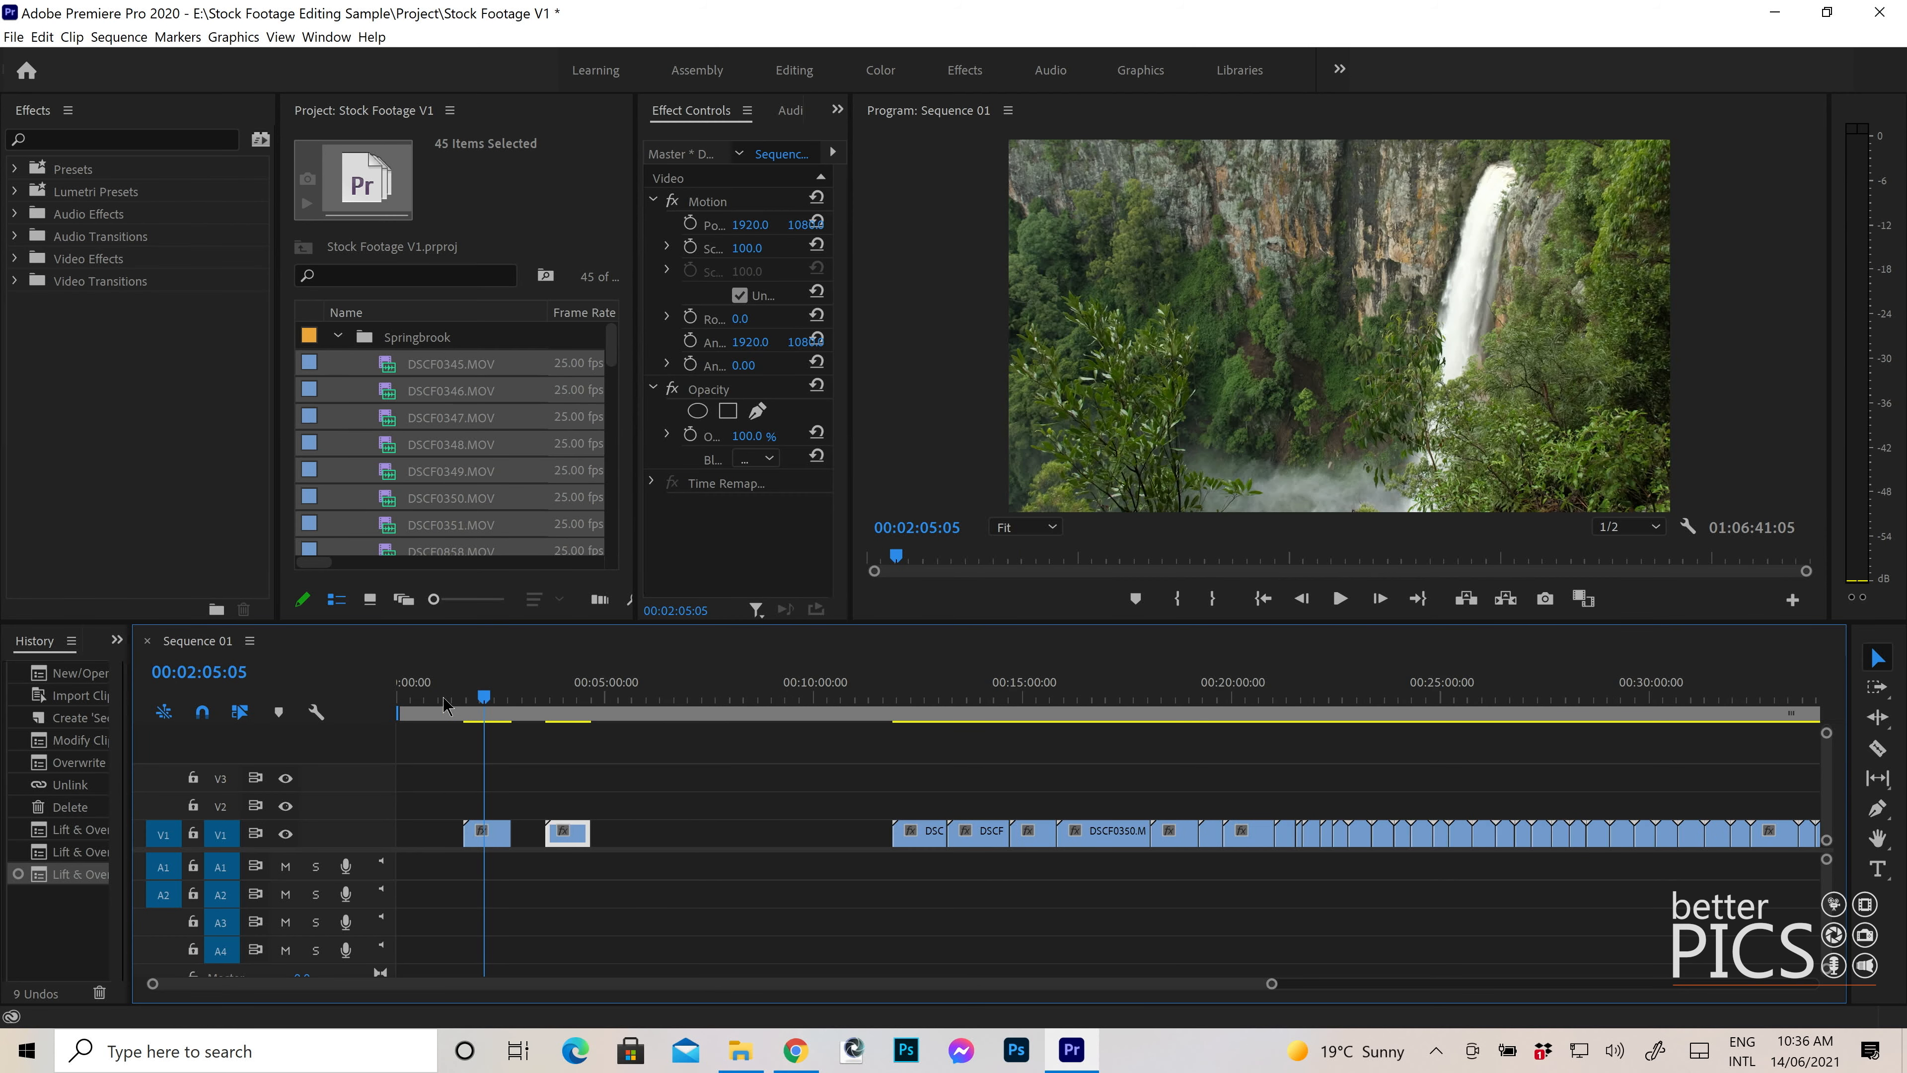
pyautogui.press('=')
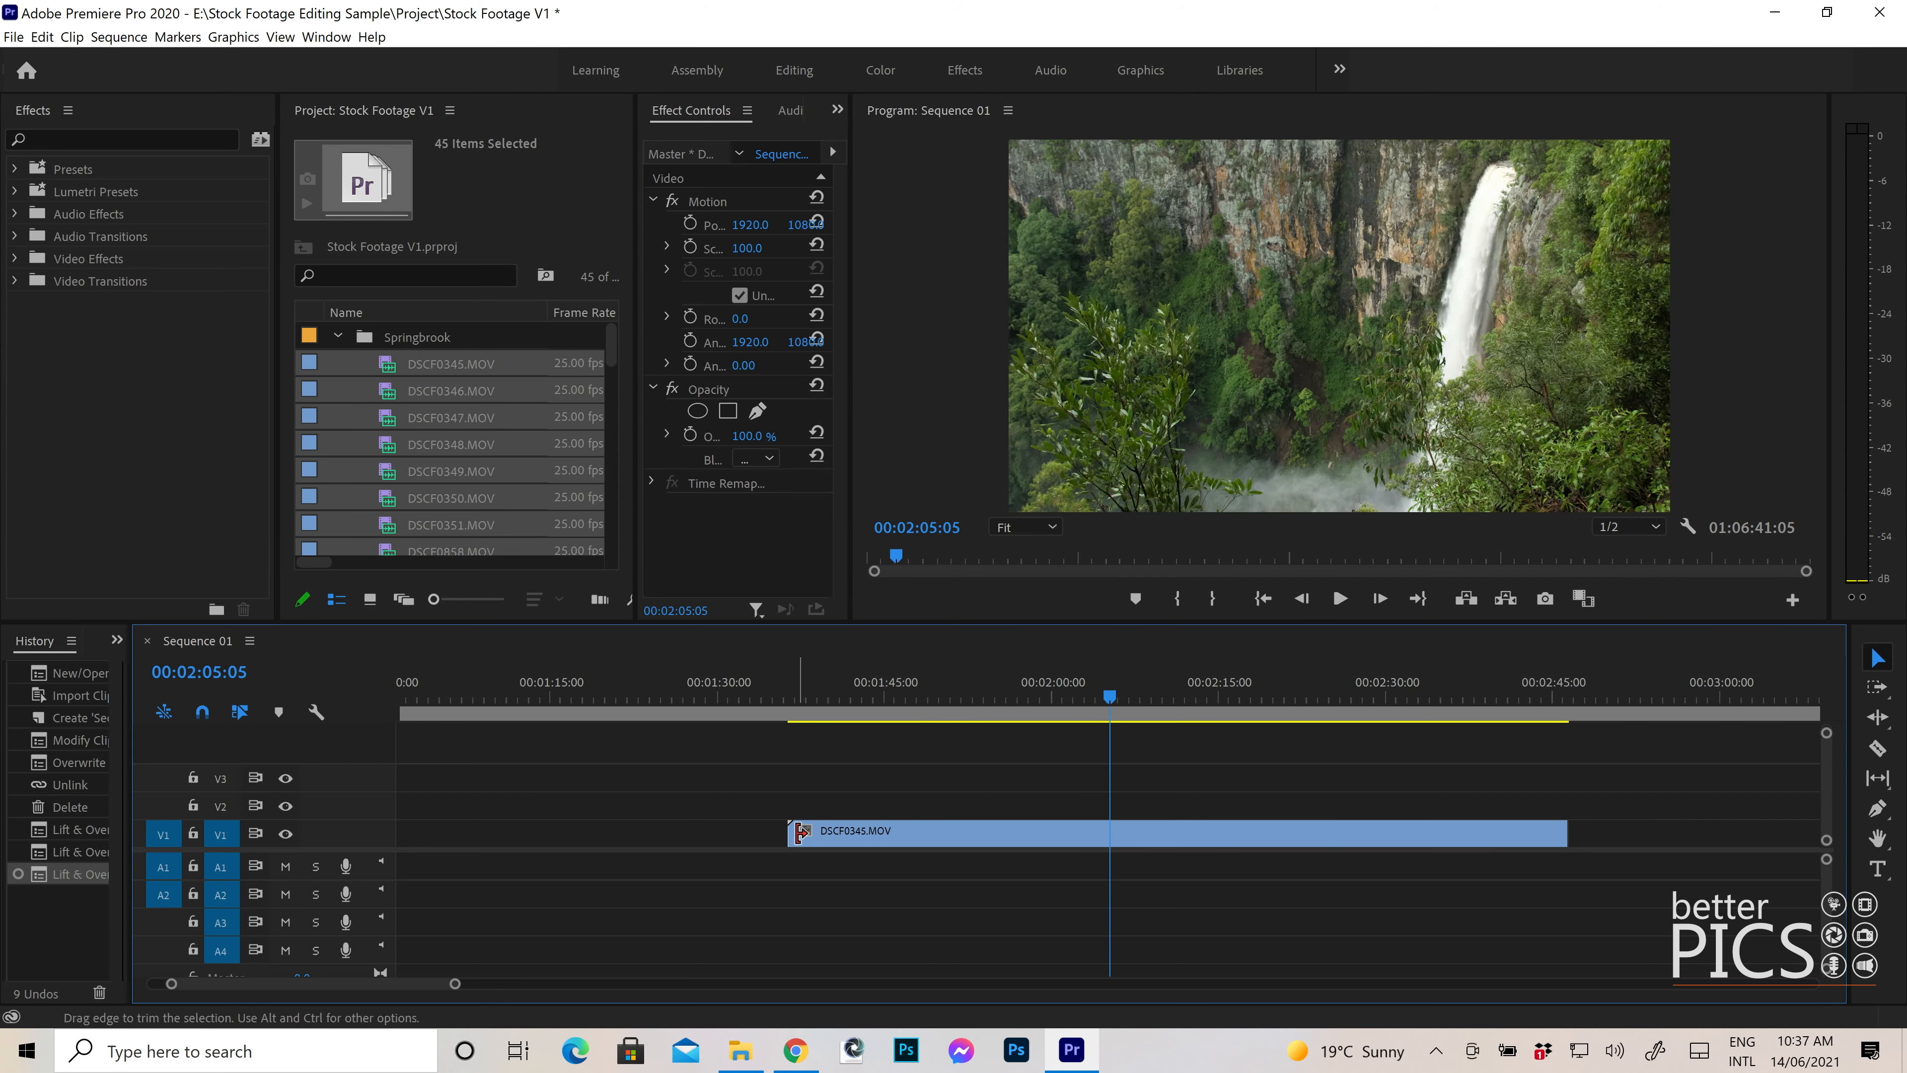
pyautogui.click(805, 690)
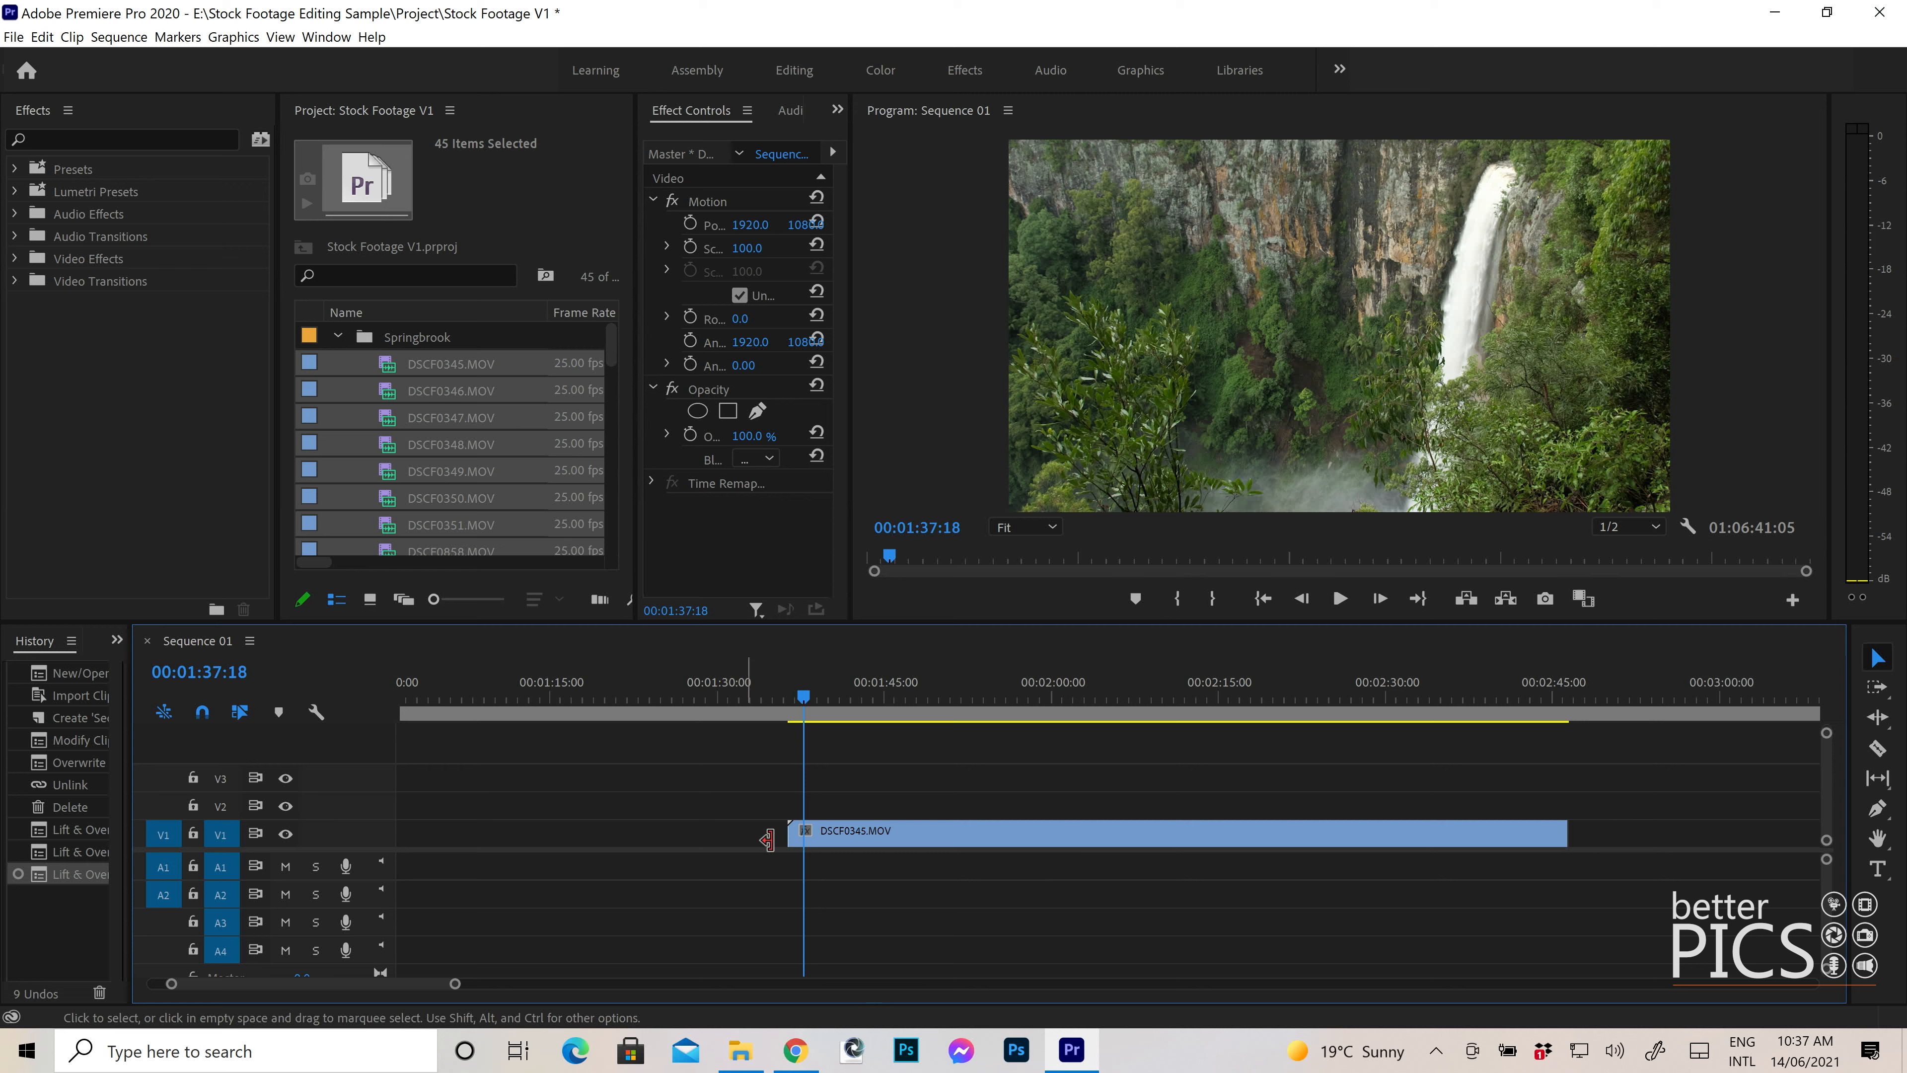
pyautogui.moveTo(796, 826); pyautogui.dragTo(984, 830)
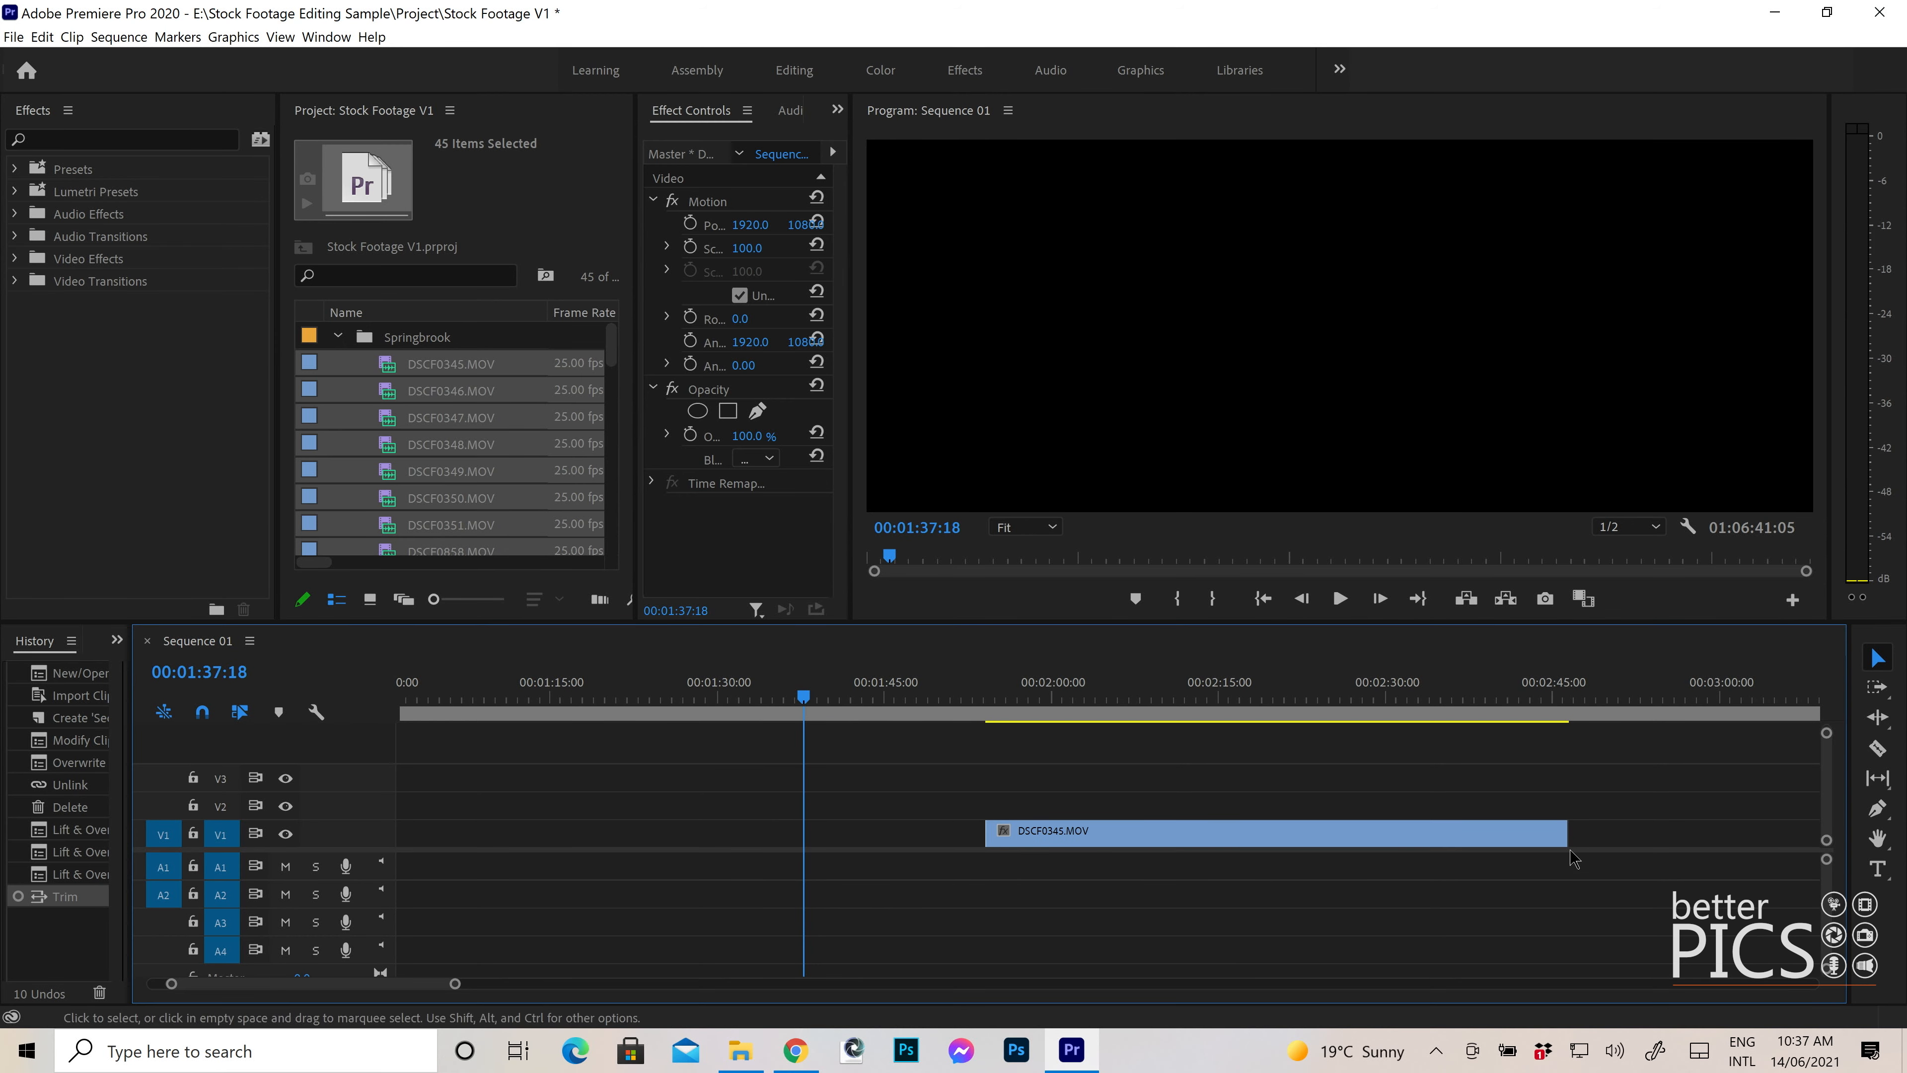
pyautogui.moveTo(1568, 830); pyautogui.dragTo(1216, 824)
pyautogui.click(1002, 684)
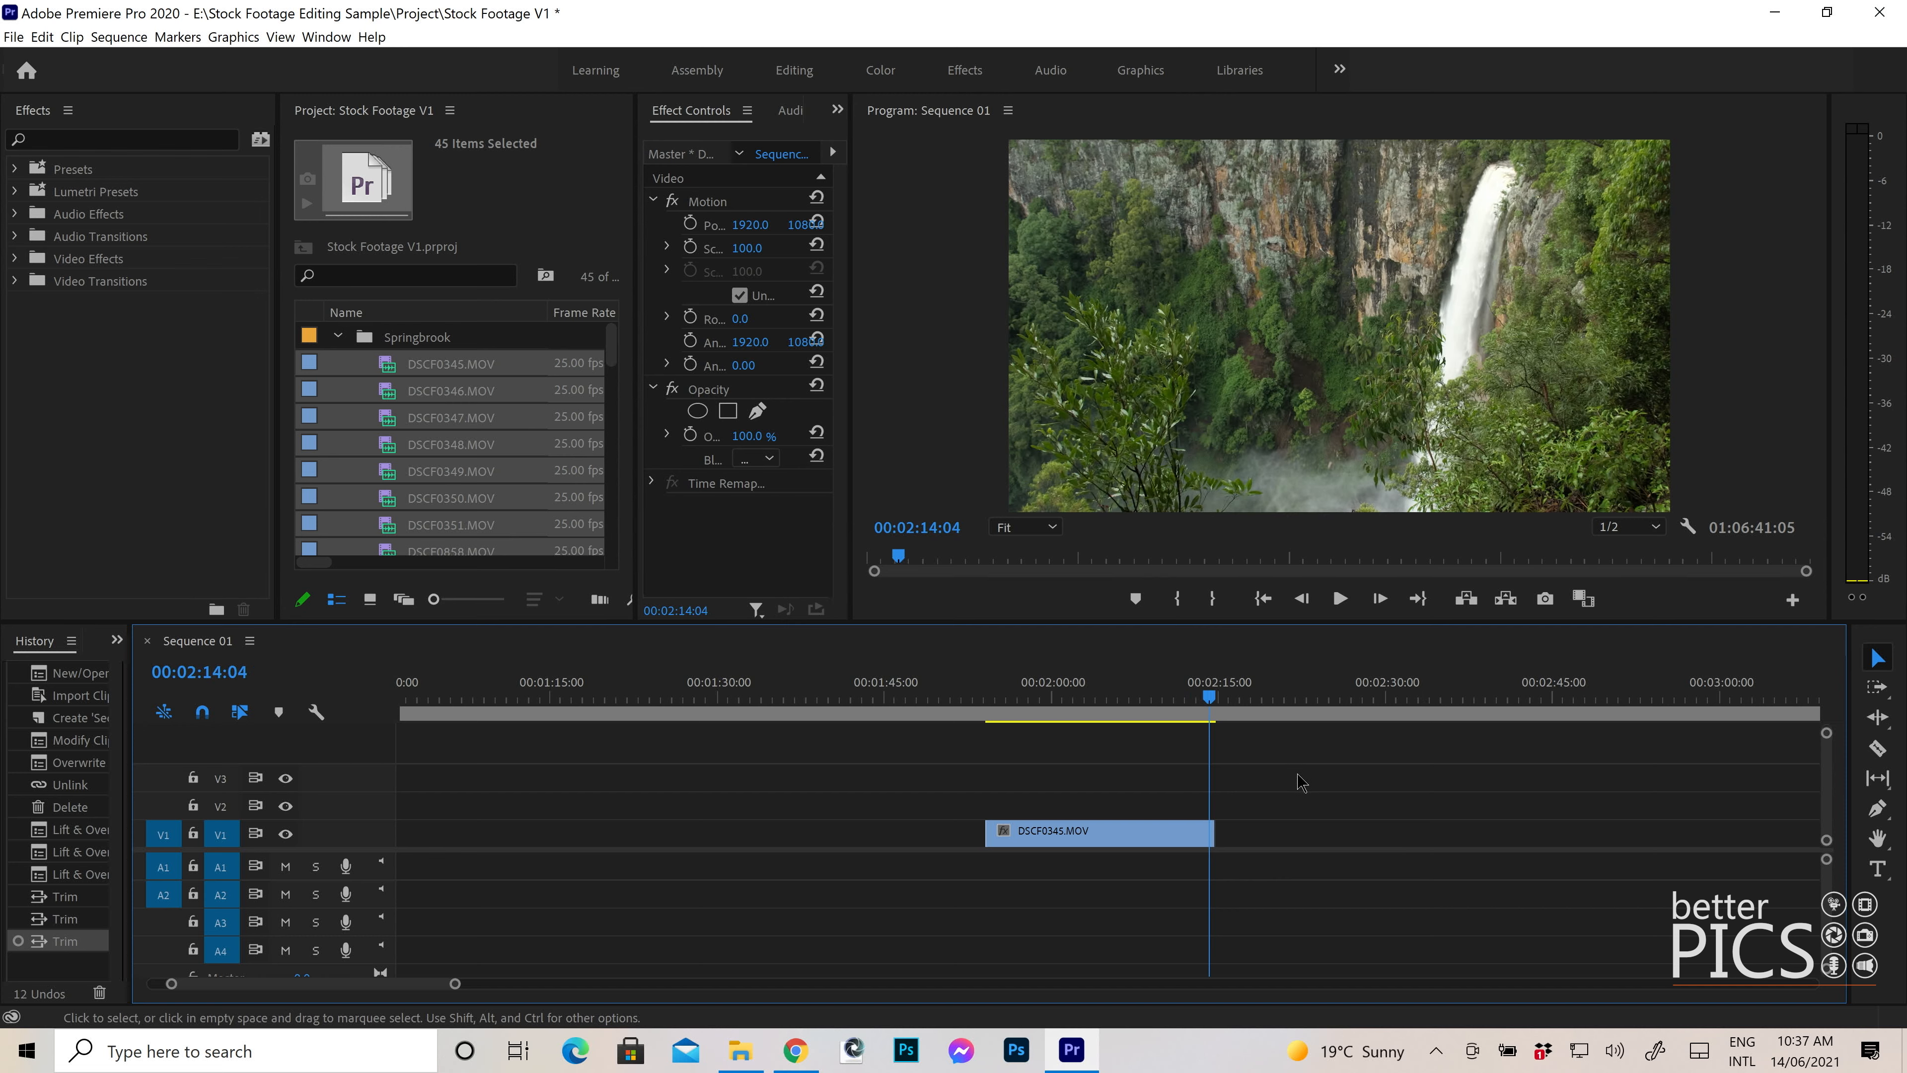
pyautogui.keyDown('alt'); pyautogui.scroll(2, 1303, 783); pyautogui.keyUp('alt')
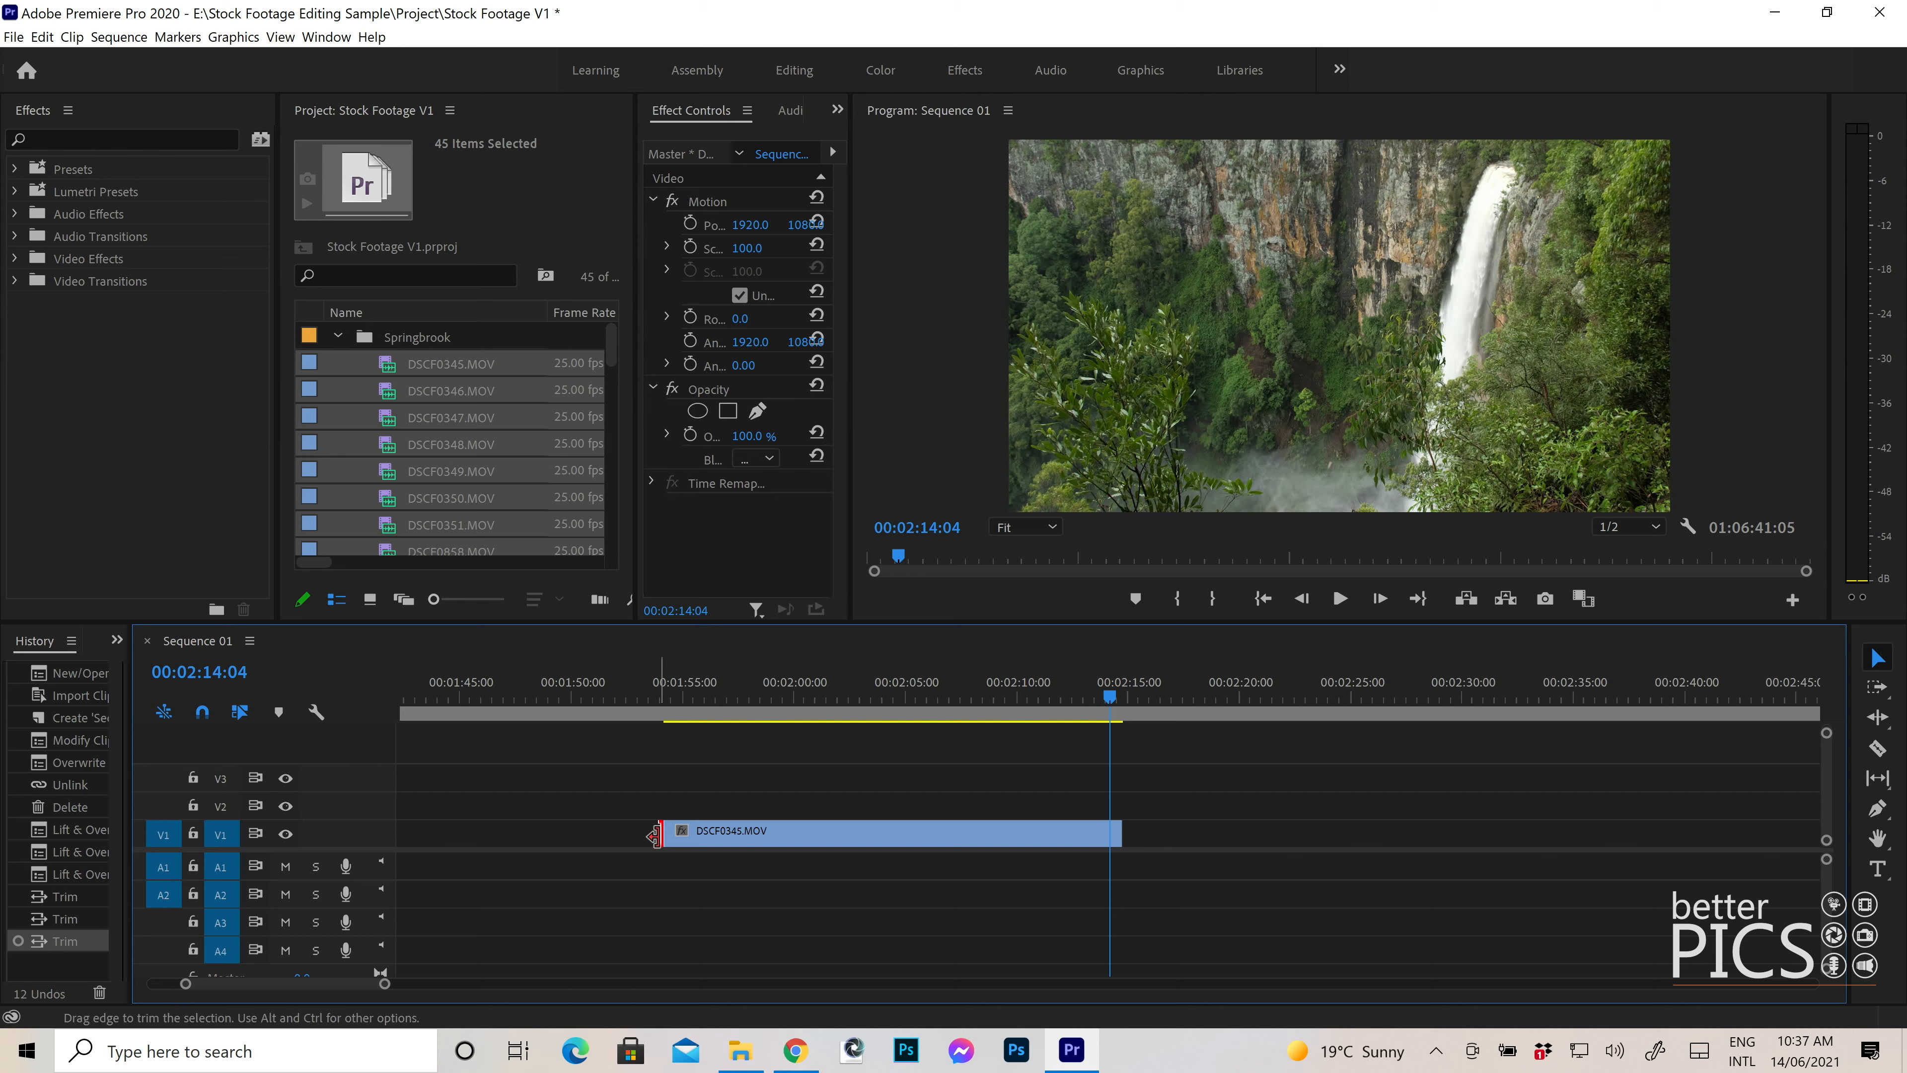
pyautogui.moveTo(660, 834); pyautogui.dragTo(663, 833)
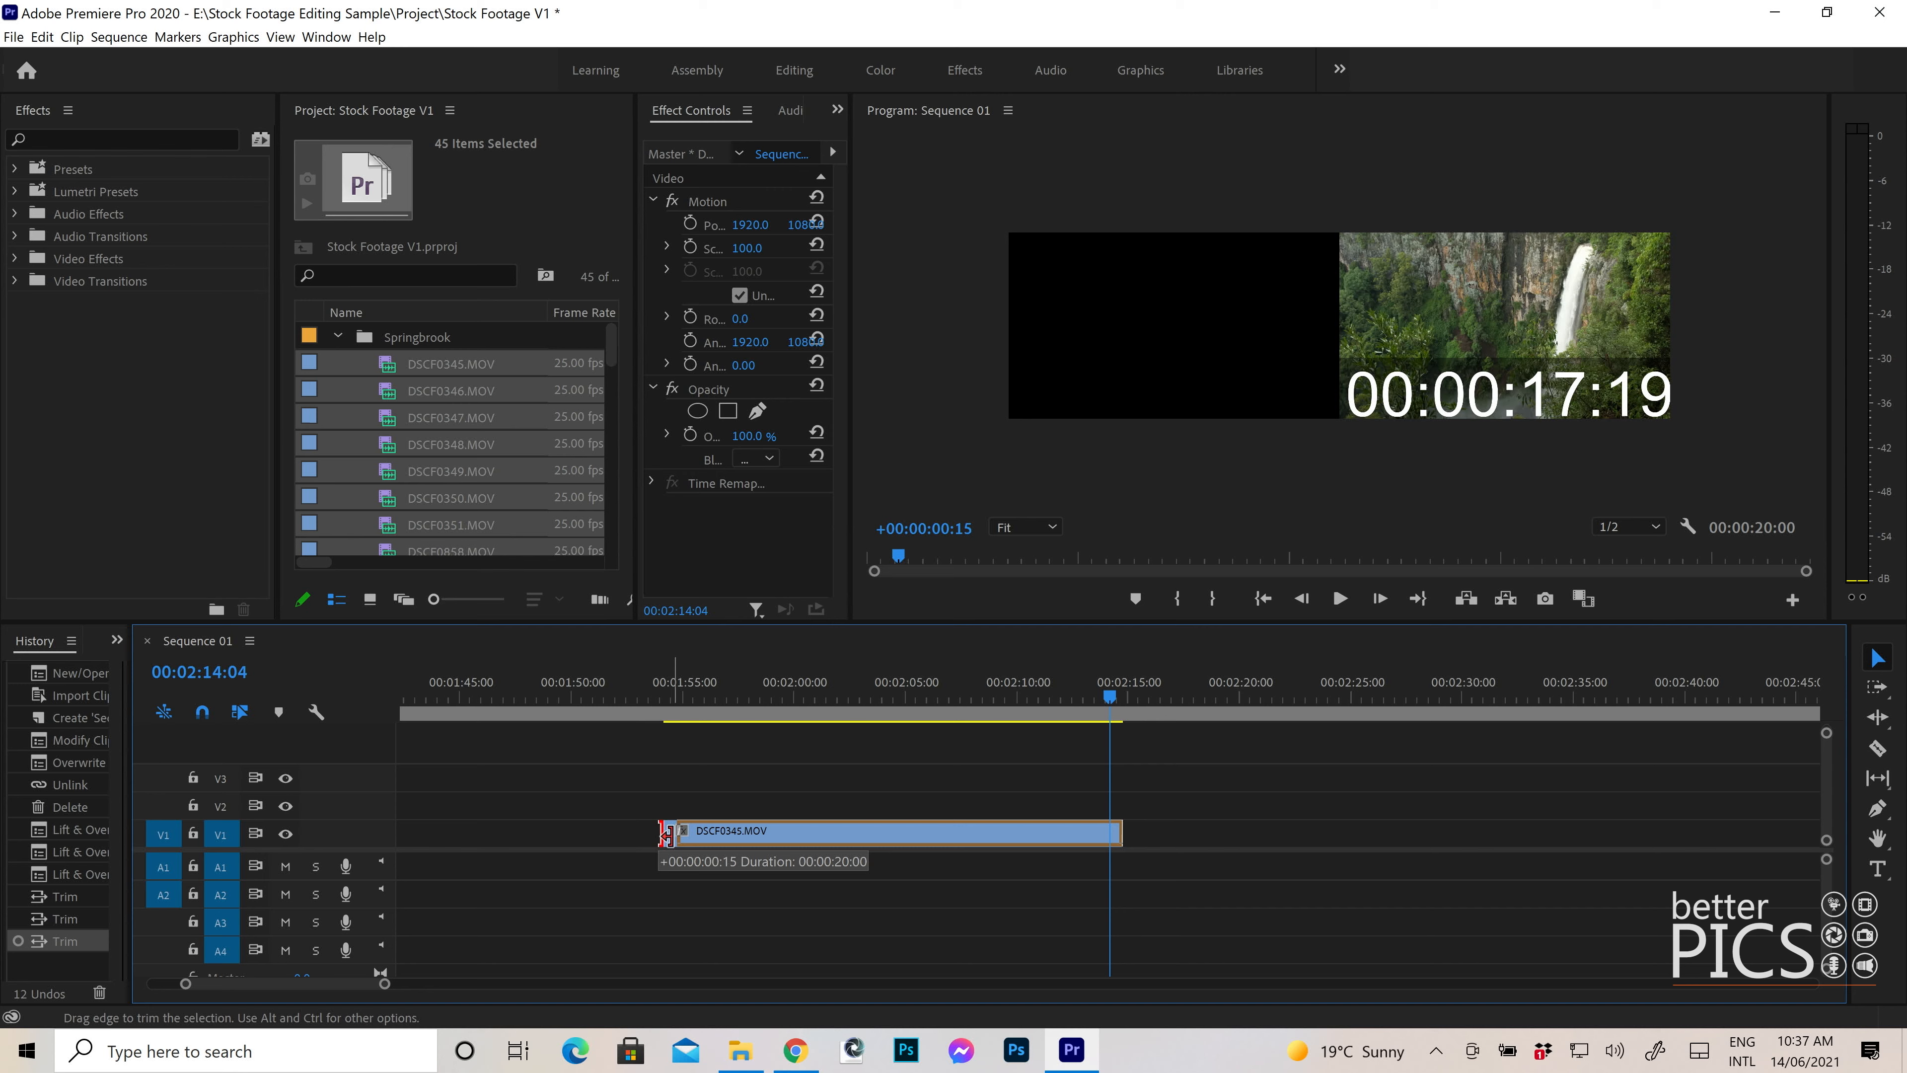
pyautogui.moveTo(665, 834); pyautogui.dragTo(677, 833)
# - Shorten the sequence's work area so that it ends just past DSCF0345.MOV
pyautogui.press('-')
pyautogui.press('-')
pyautogui.press('-')
pyautogui.press('-')
pyautogui.press('-')
pyautogui.press('-')
pyautogui.press('-')
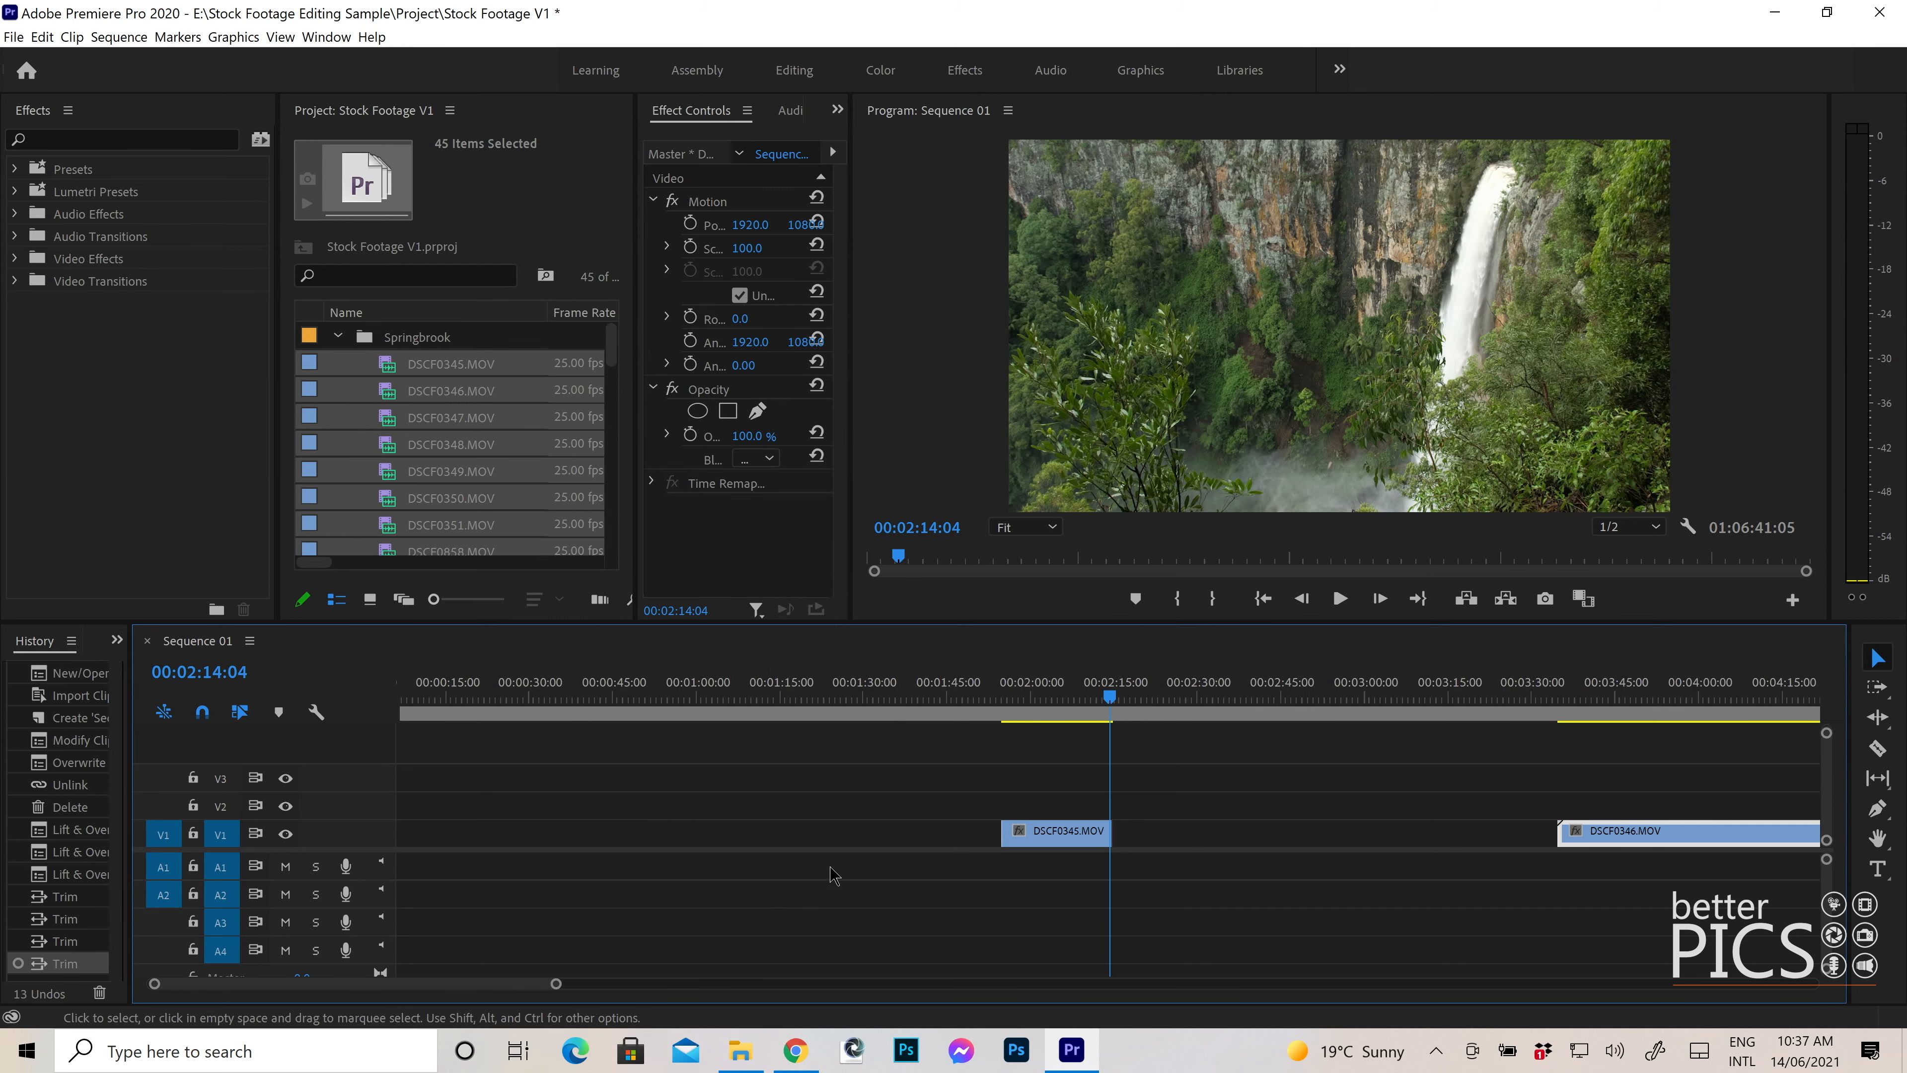
pyautogui.moveTo(1629, 699); pyautogui.dragTo(463, 732)
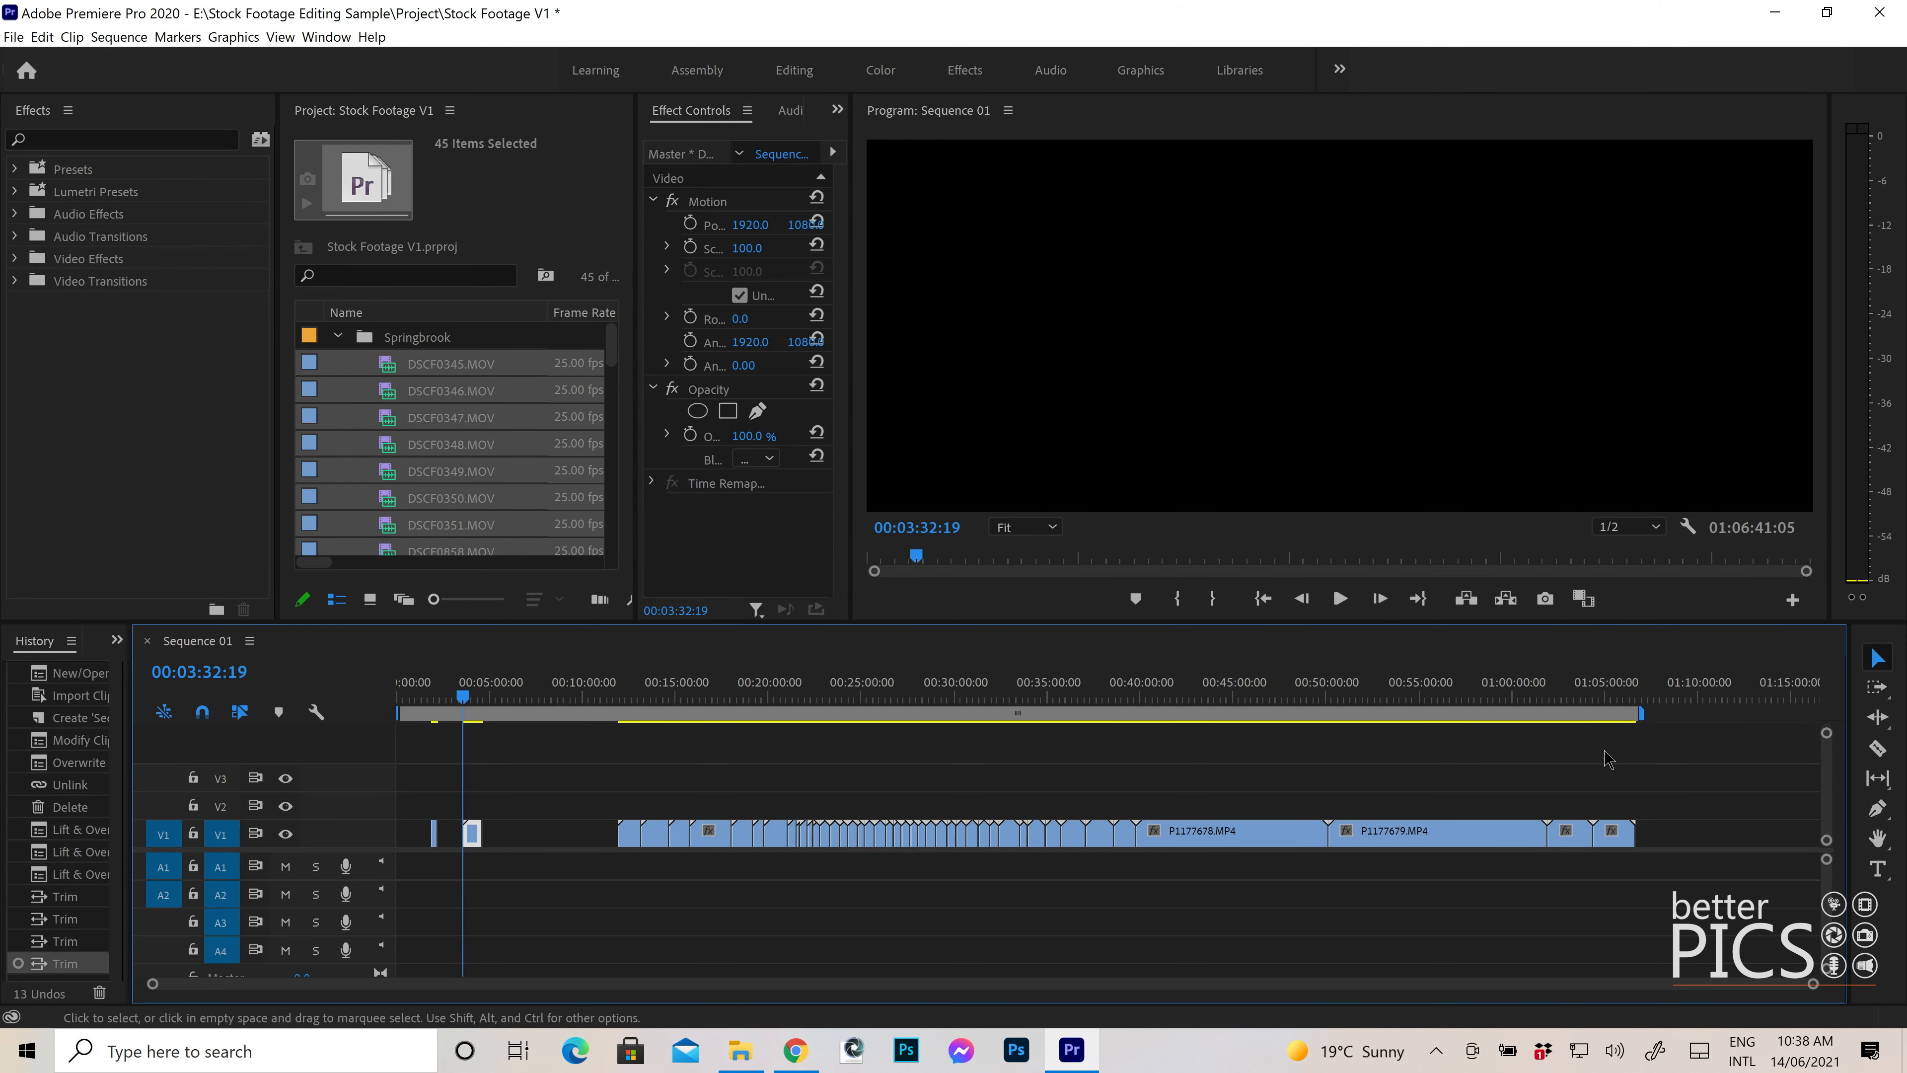
pyautogui.moveTo(1451, 712); pyautogui.dragTo(431, 716)
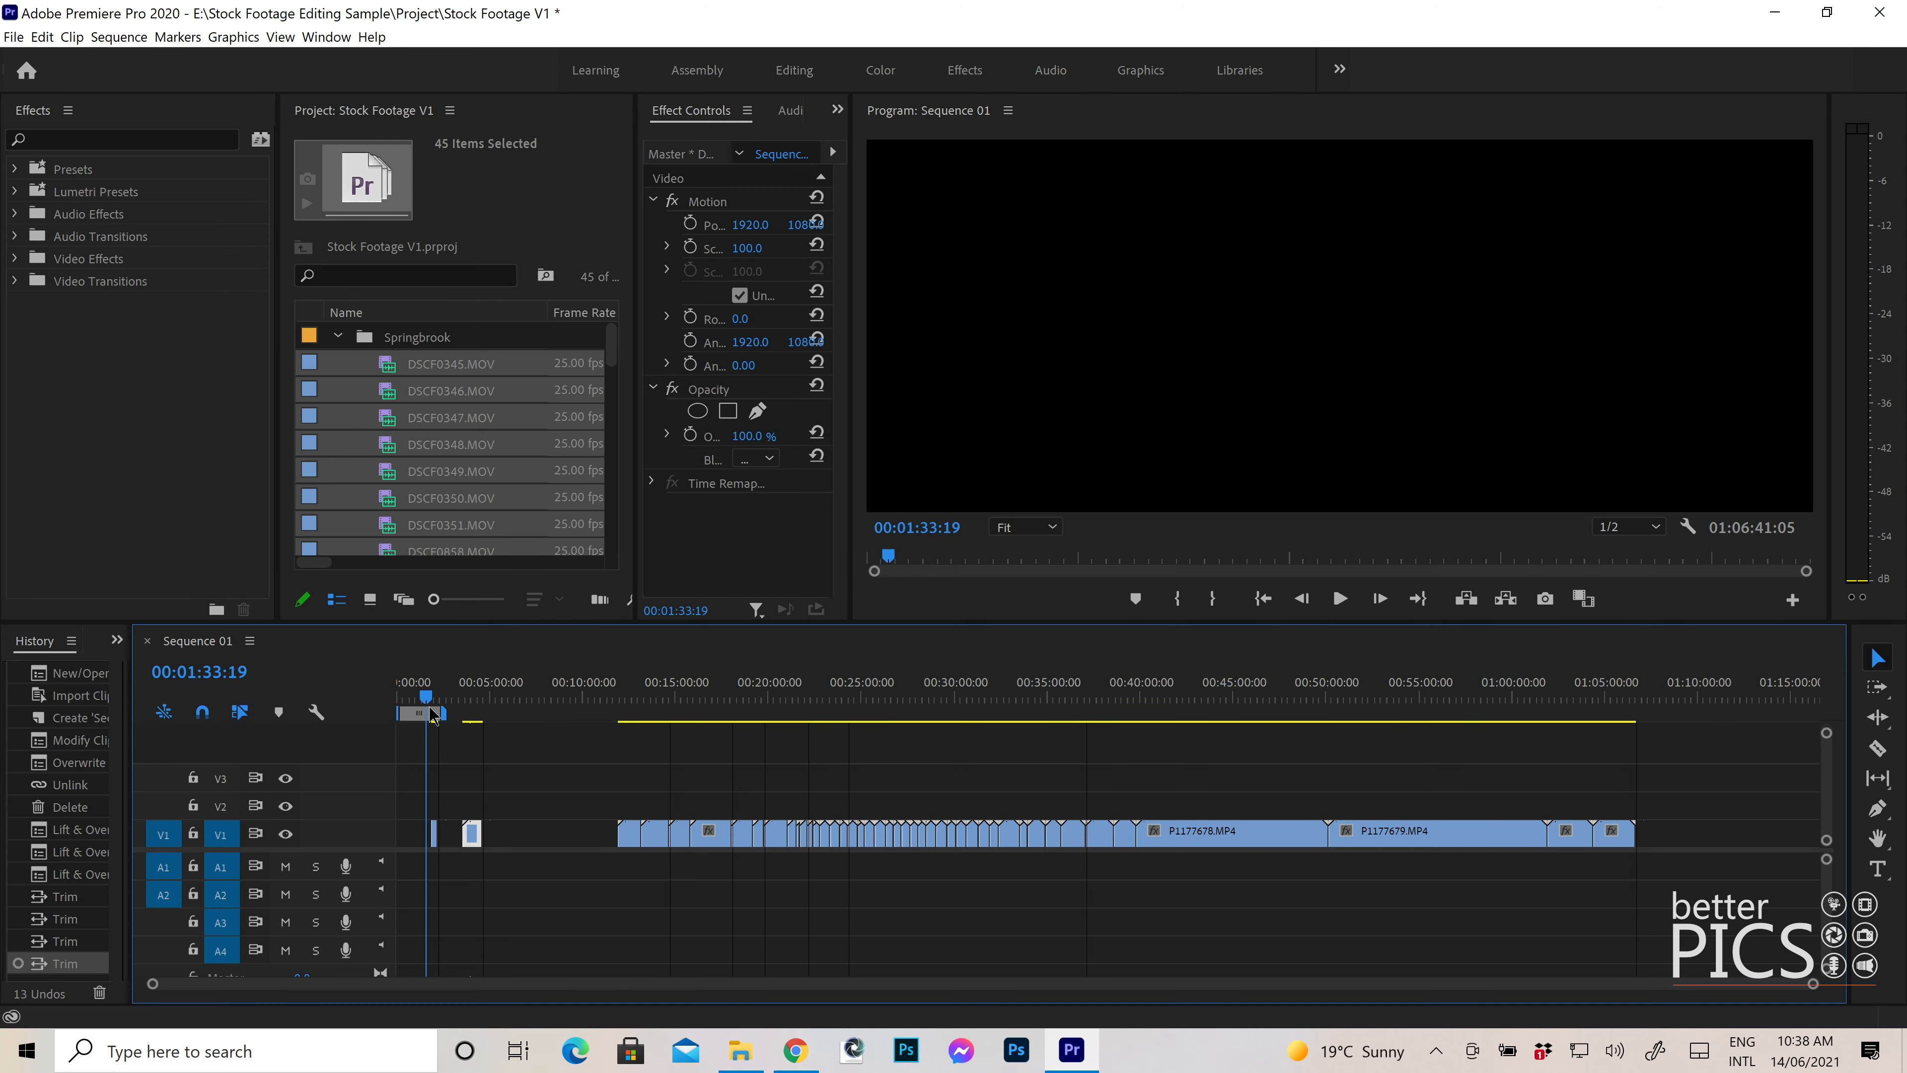
# - Fit the work area around DSCF0345.MOV, from 00:01:54:18 to 00:02:14:19
pyautogui.press('=')
pyautogui.press('=')
pyautogui.press('=')
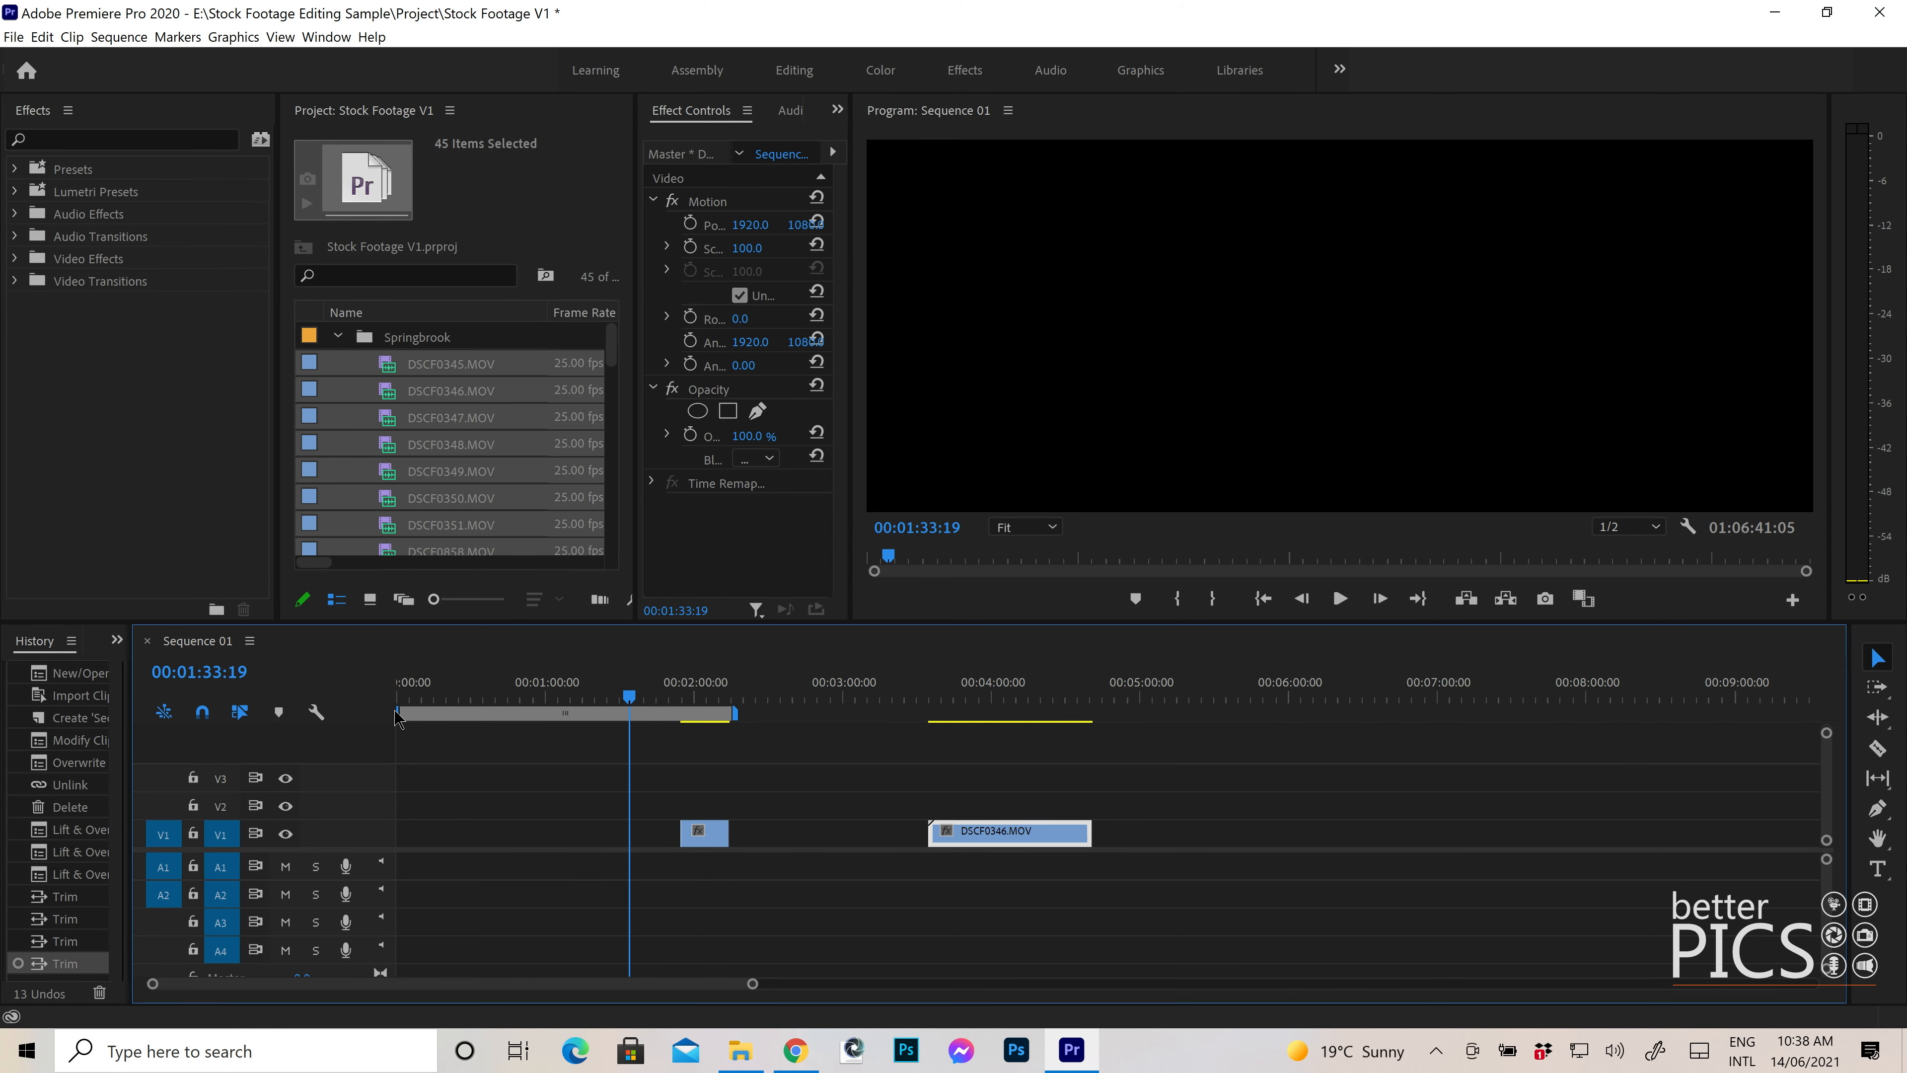
pyautogui.moveTo(396, 717); pyautogui.dragTo(673, 767)
pyautogui.click(708, 698)
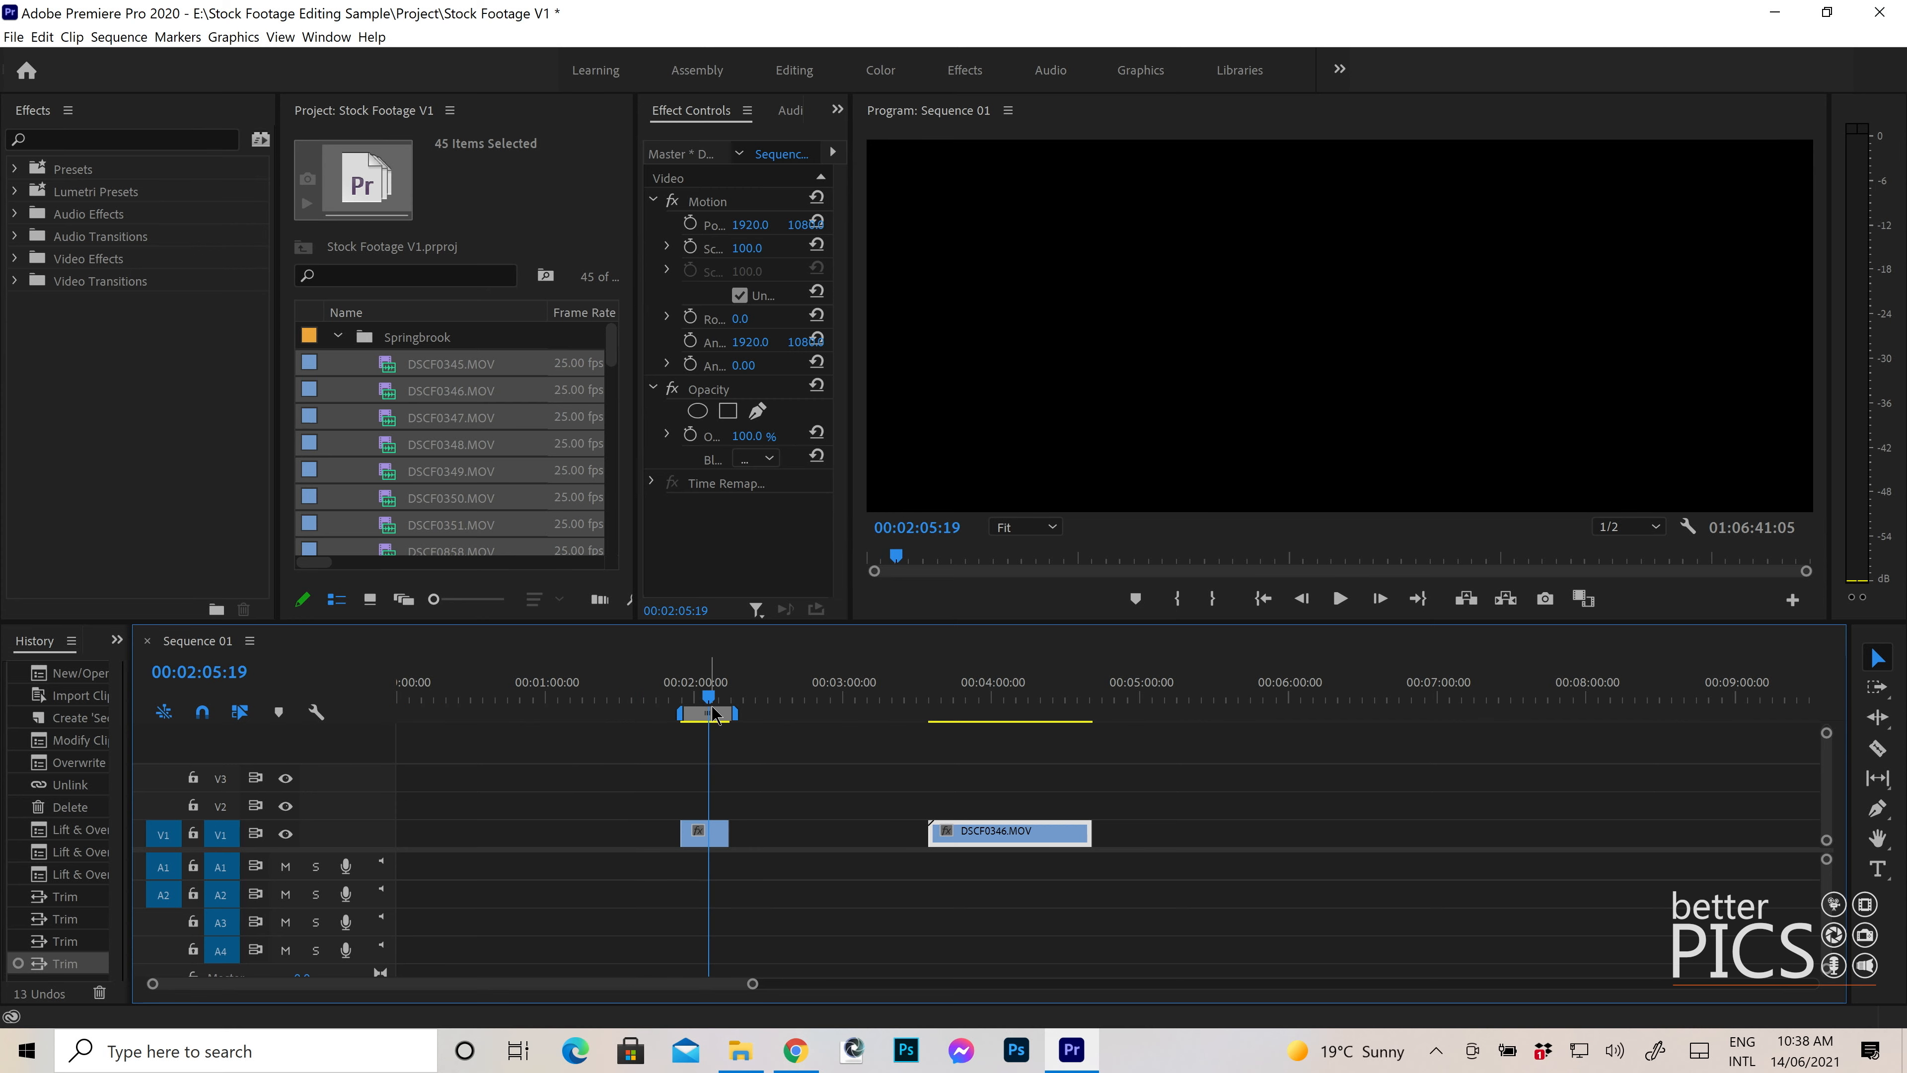
pyautogui.press('=')
pyautogui.press('=')
pyautogui.press('=')
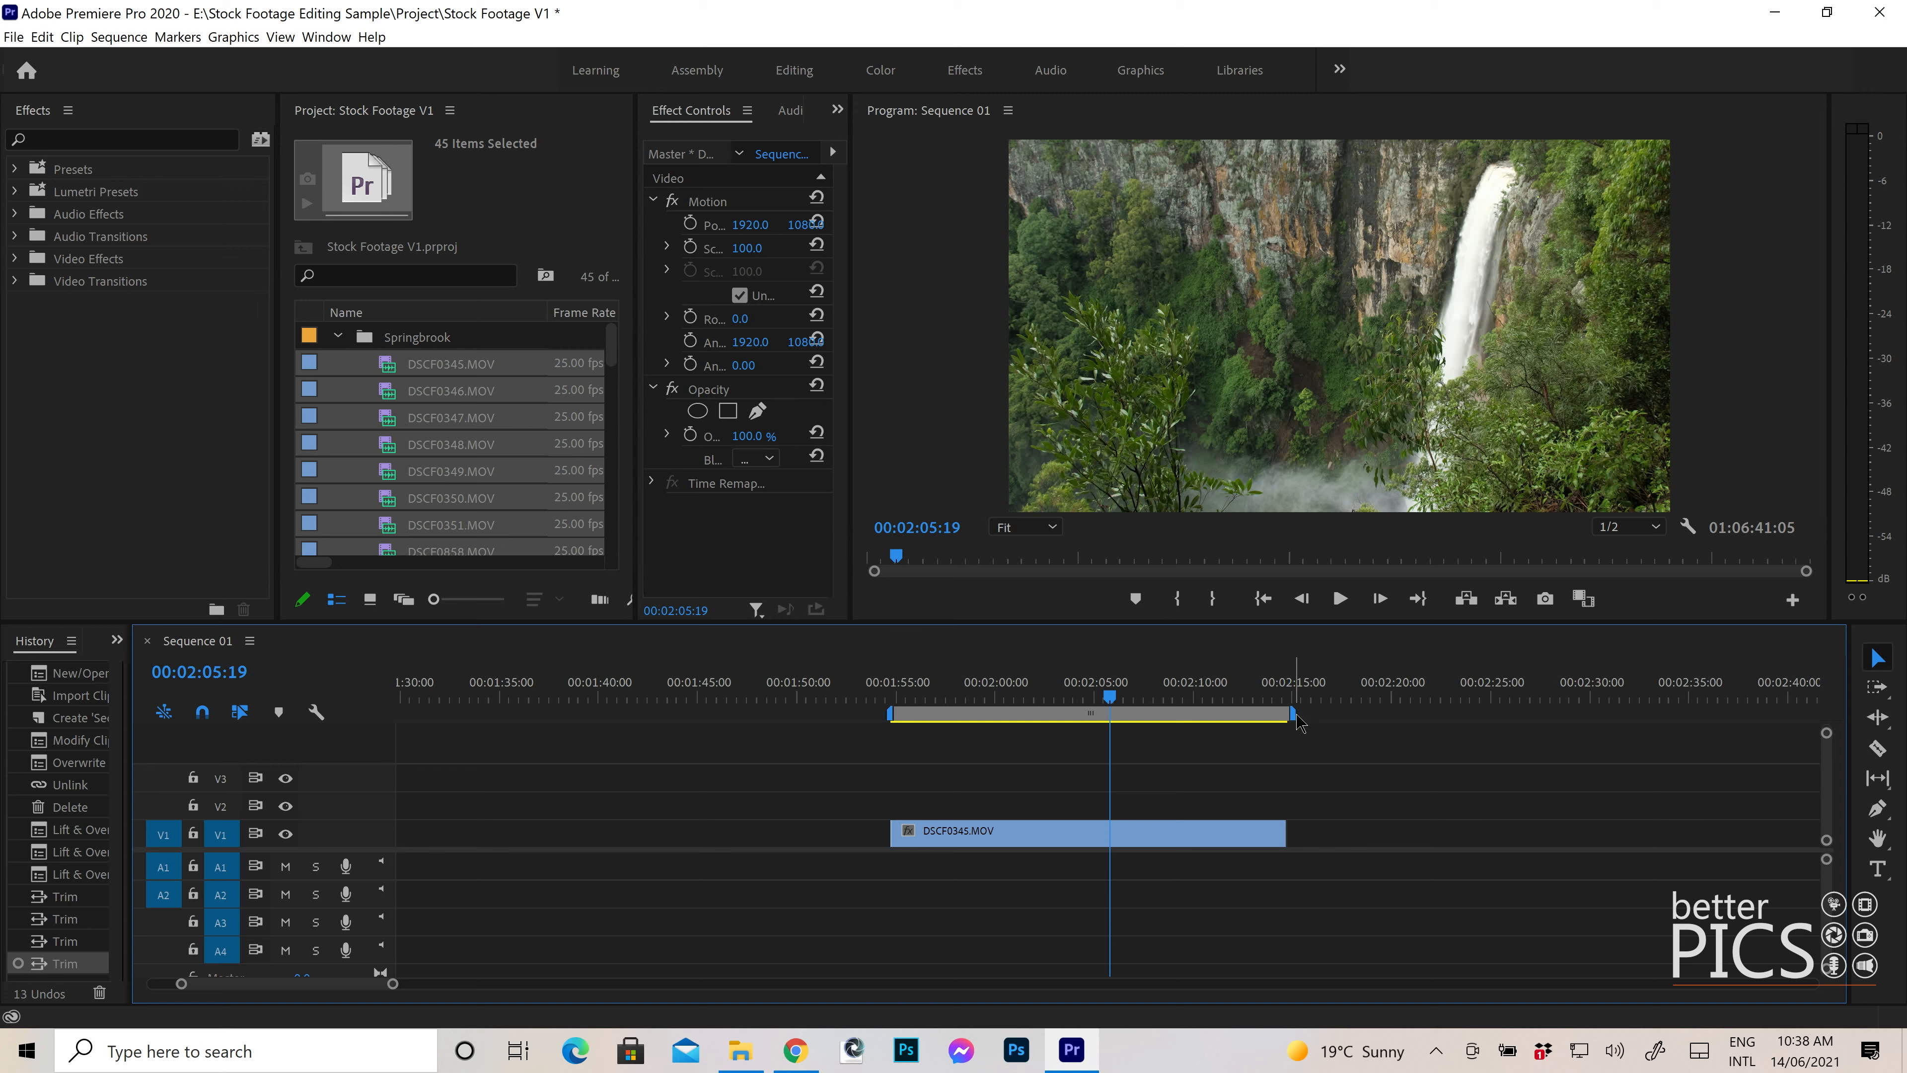
pyautogui.moveTo(1300, 724); pyautogui.dragTo(1304, 725)
pyautogui.moveTo(887, 723); pyautogui.dragTo(885, 722)
# - Move DSCF0346.MOV closer to DSCF0345.MOV on V1, starting at about 00:02:39
pyautogui.press('\\')
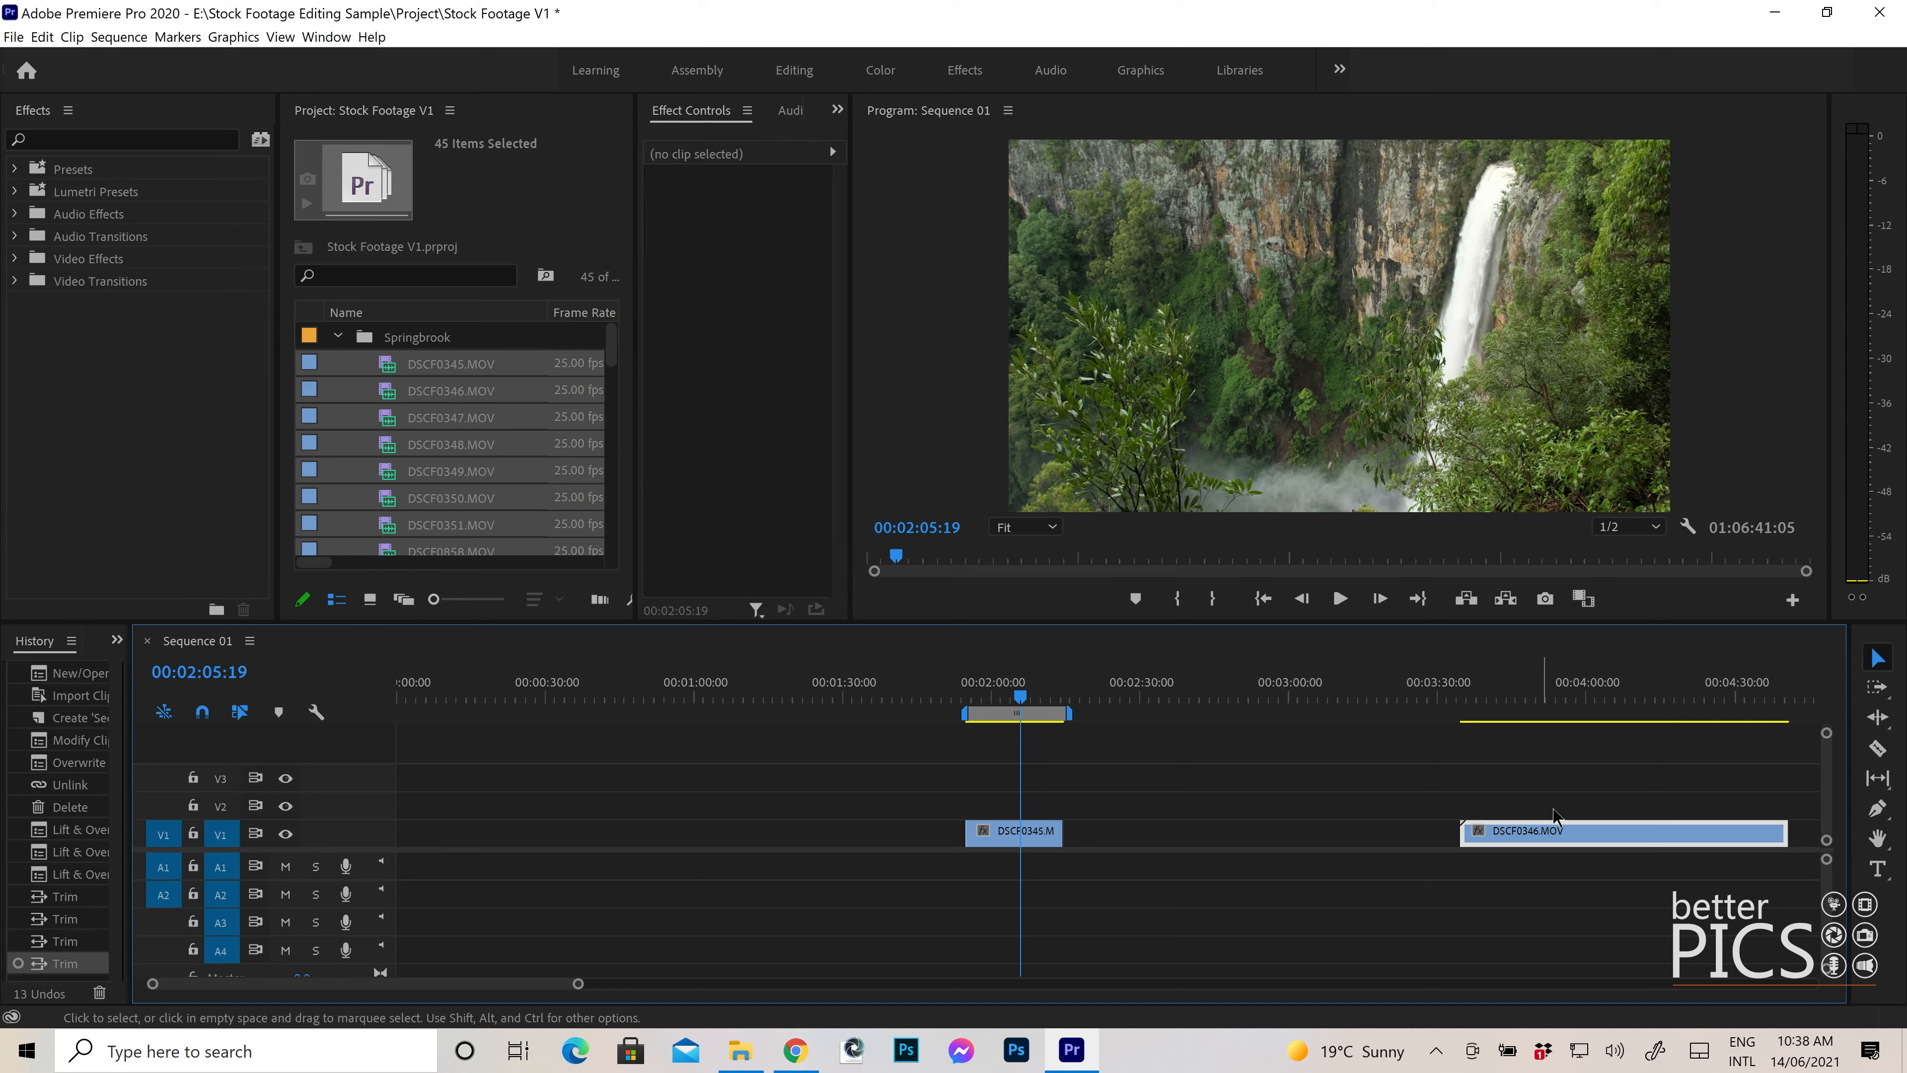
pyautogui.moveTo(1583, 834); pyautogui.dragTo(1306, 842)
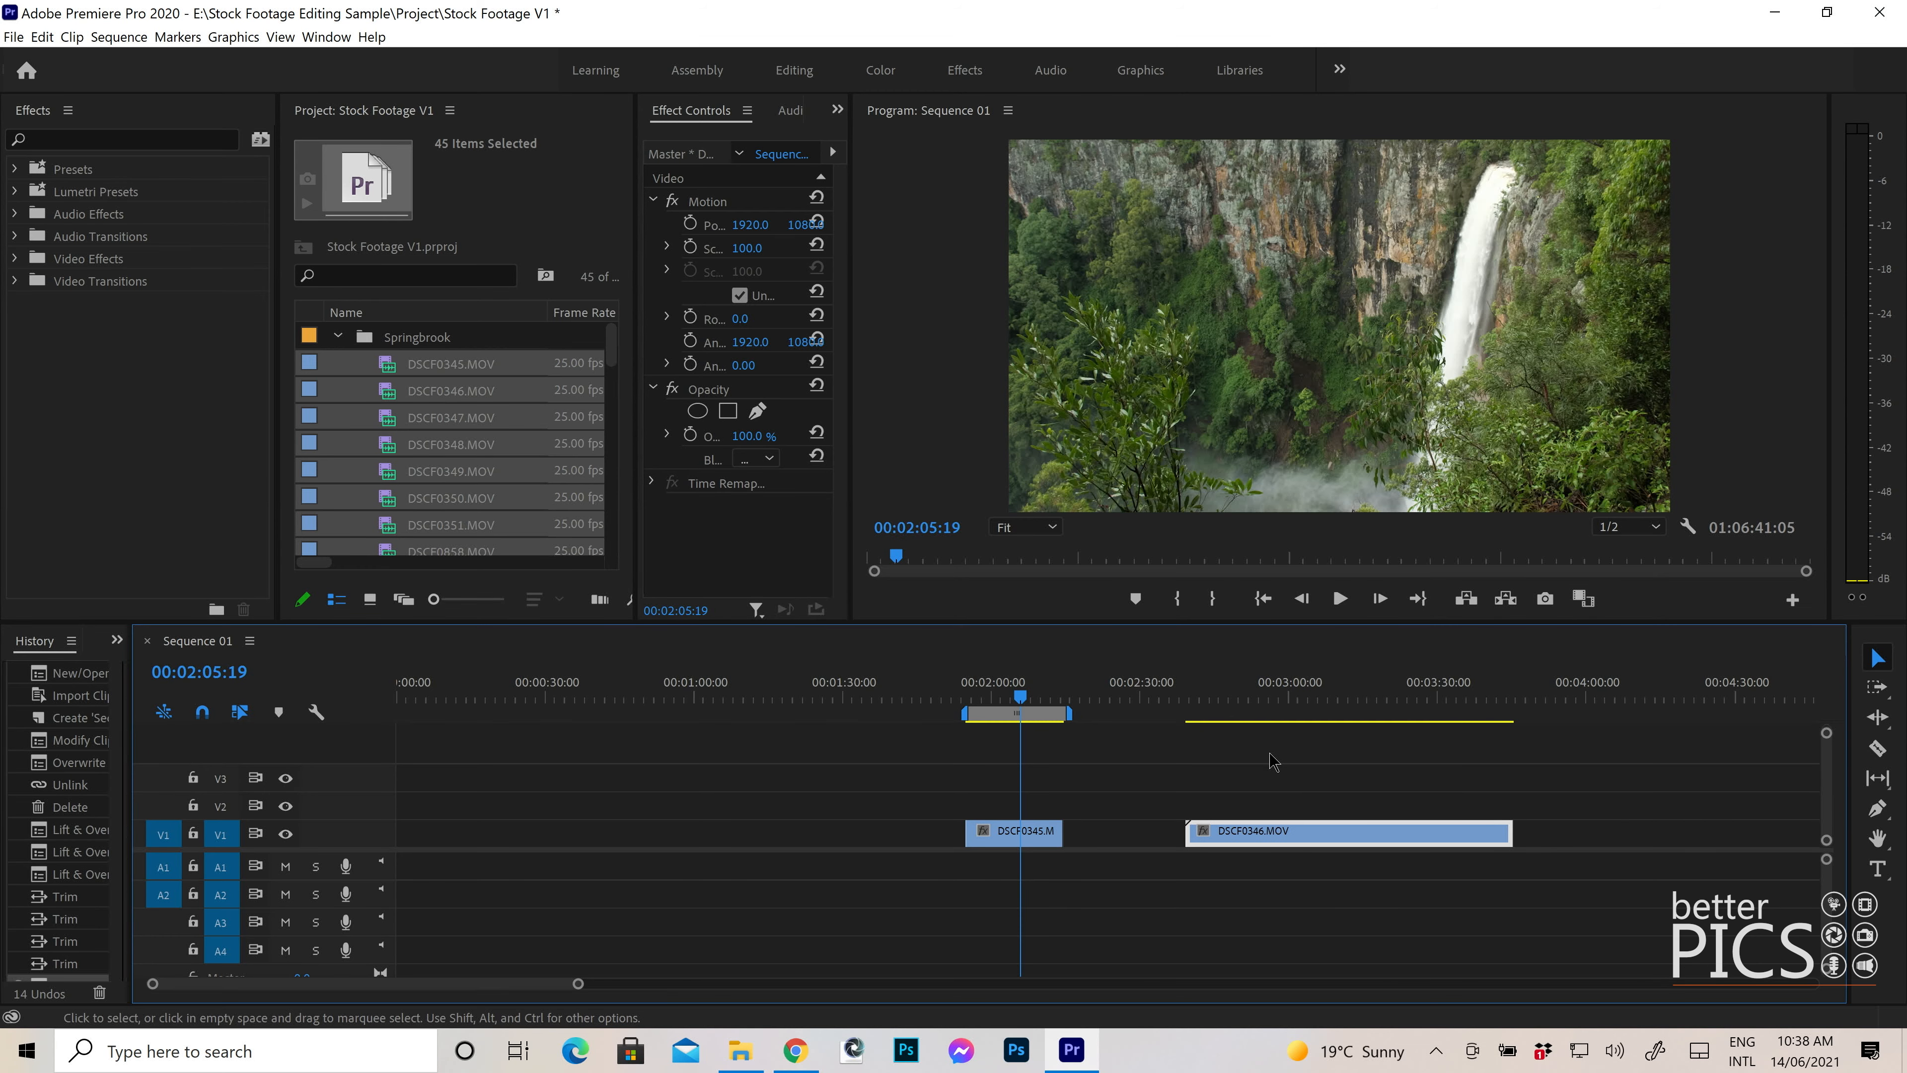
pyautogui.click(982, 696)
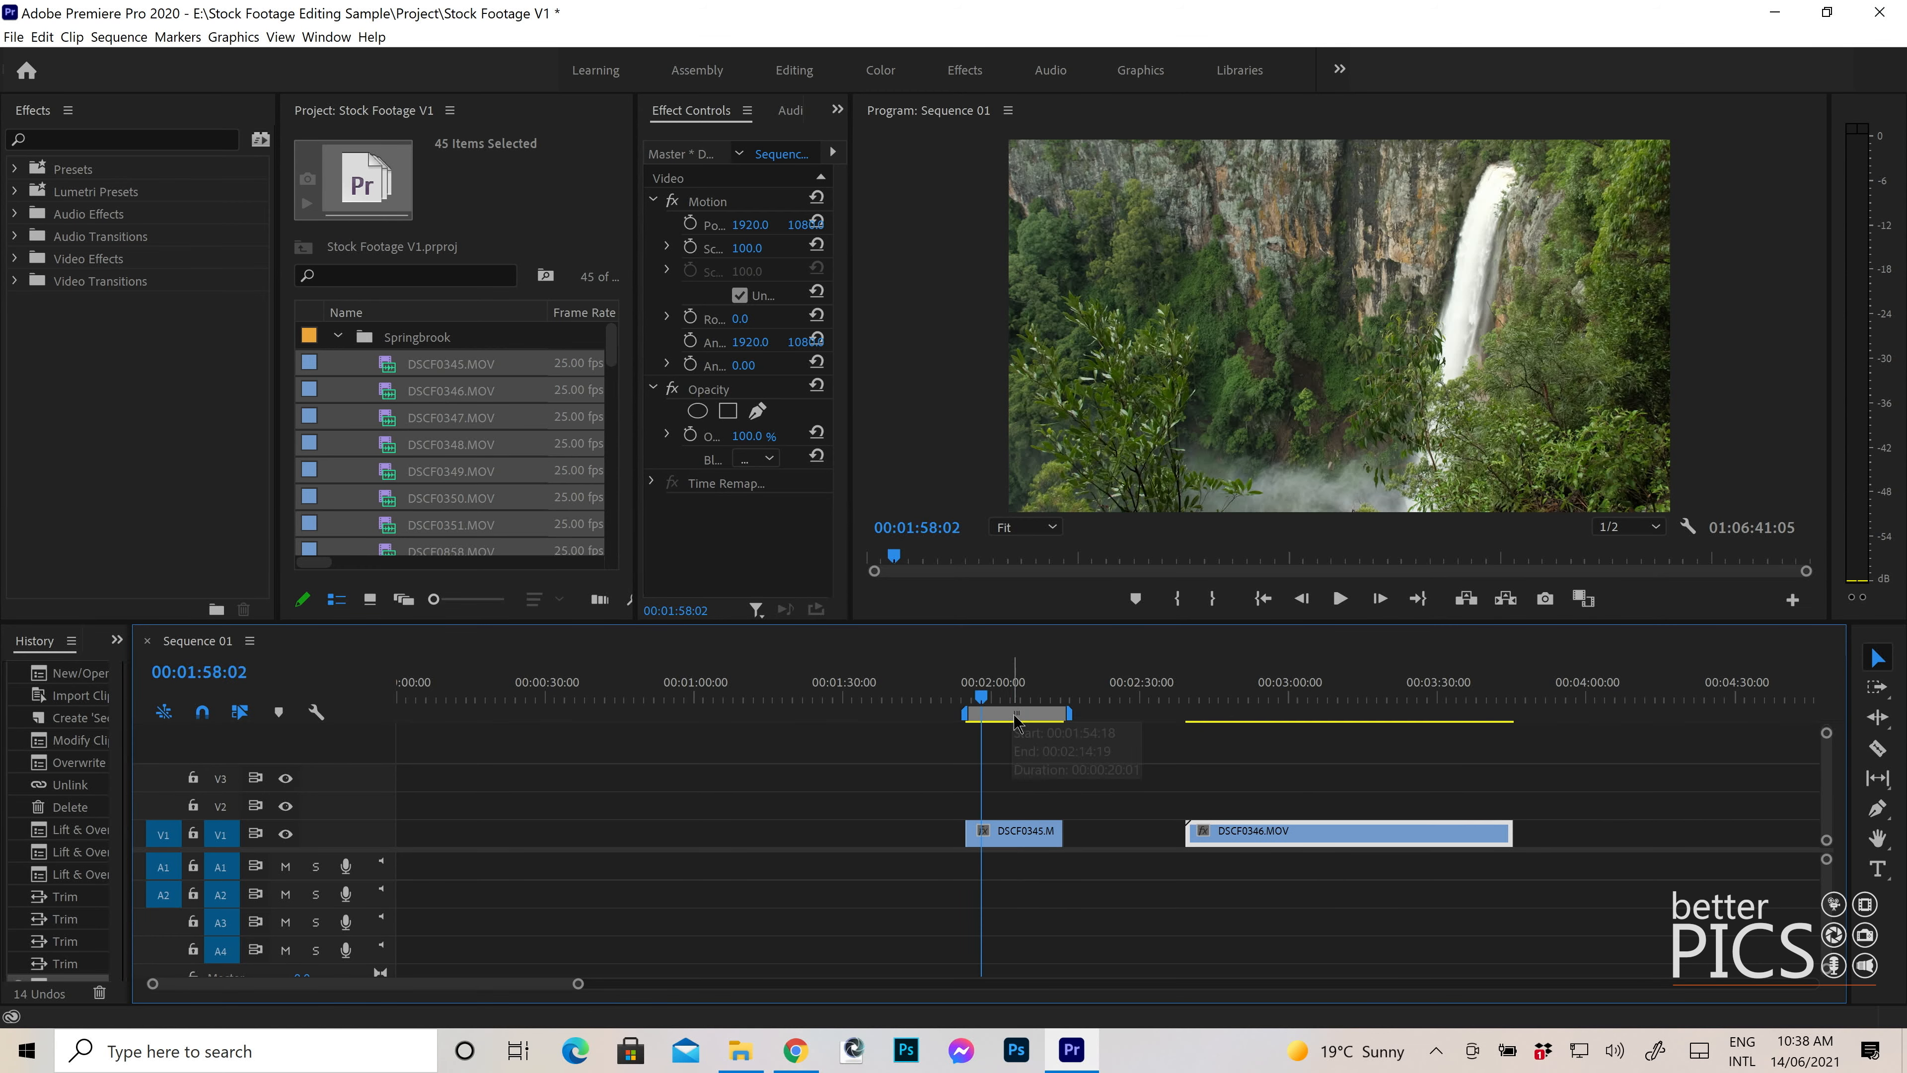
# - Move the work area over DSCF0346.MOV and trim both ends of the clip to match it, checking the playback
pyautogui.moveTo(1014, 709); pyautogui.dragTo(1285, 693)
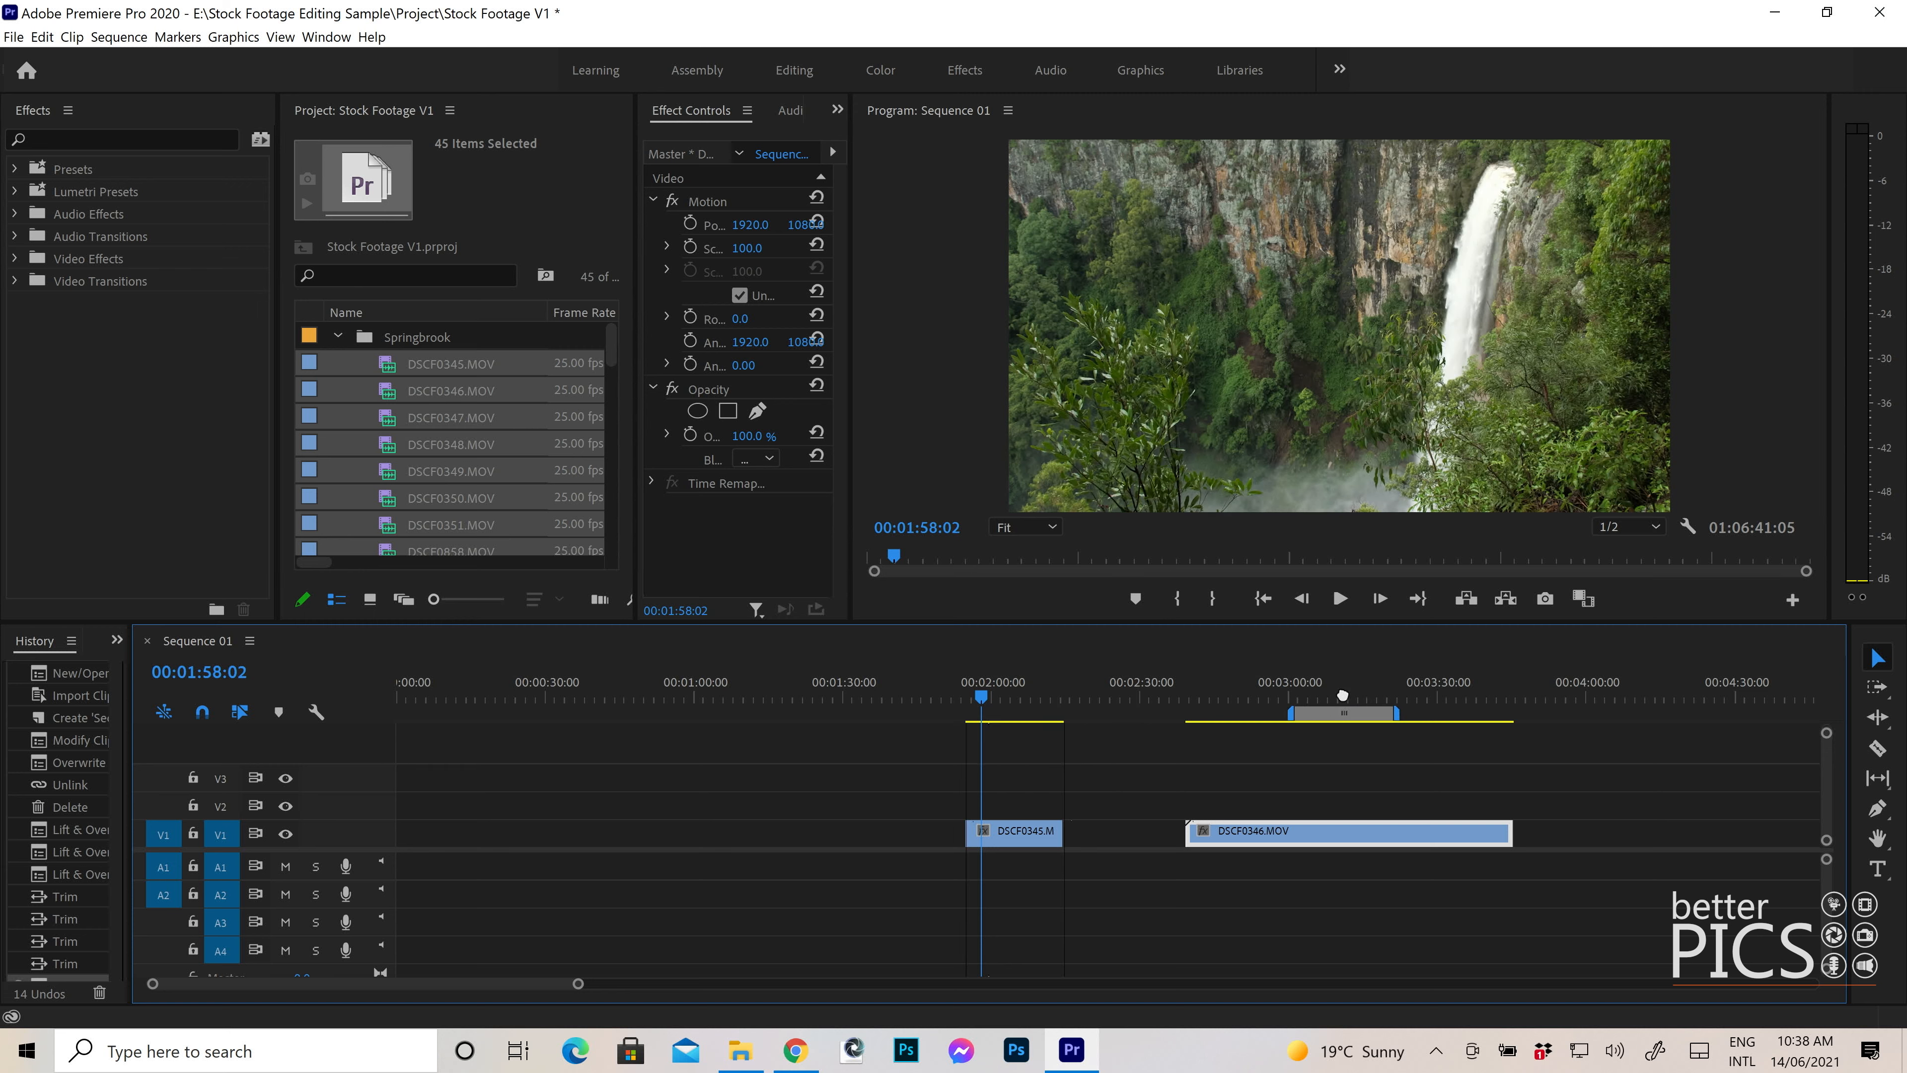
pyautogui.moveTo(1217, 811); pyautogui.dragTo(1320, 812)
pyautogui.moveTo(1512, 829); pyautogui.dragTo(1390, 788)
pyautogui.click(1297, 694)
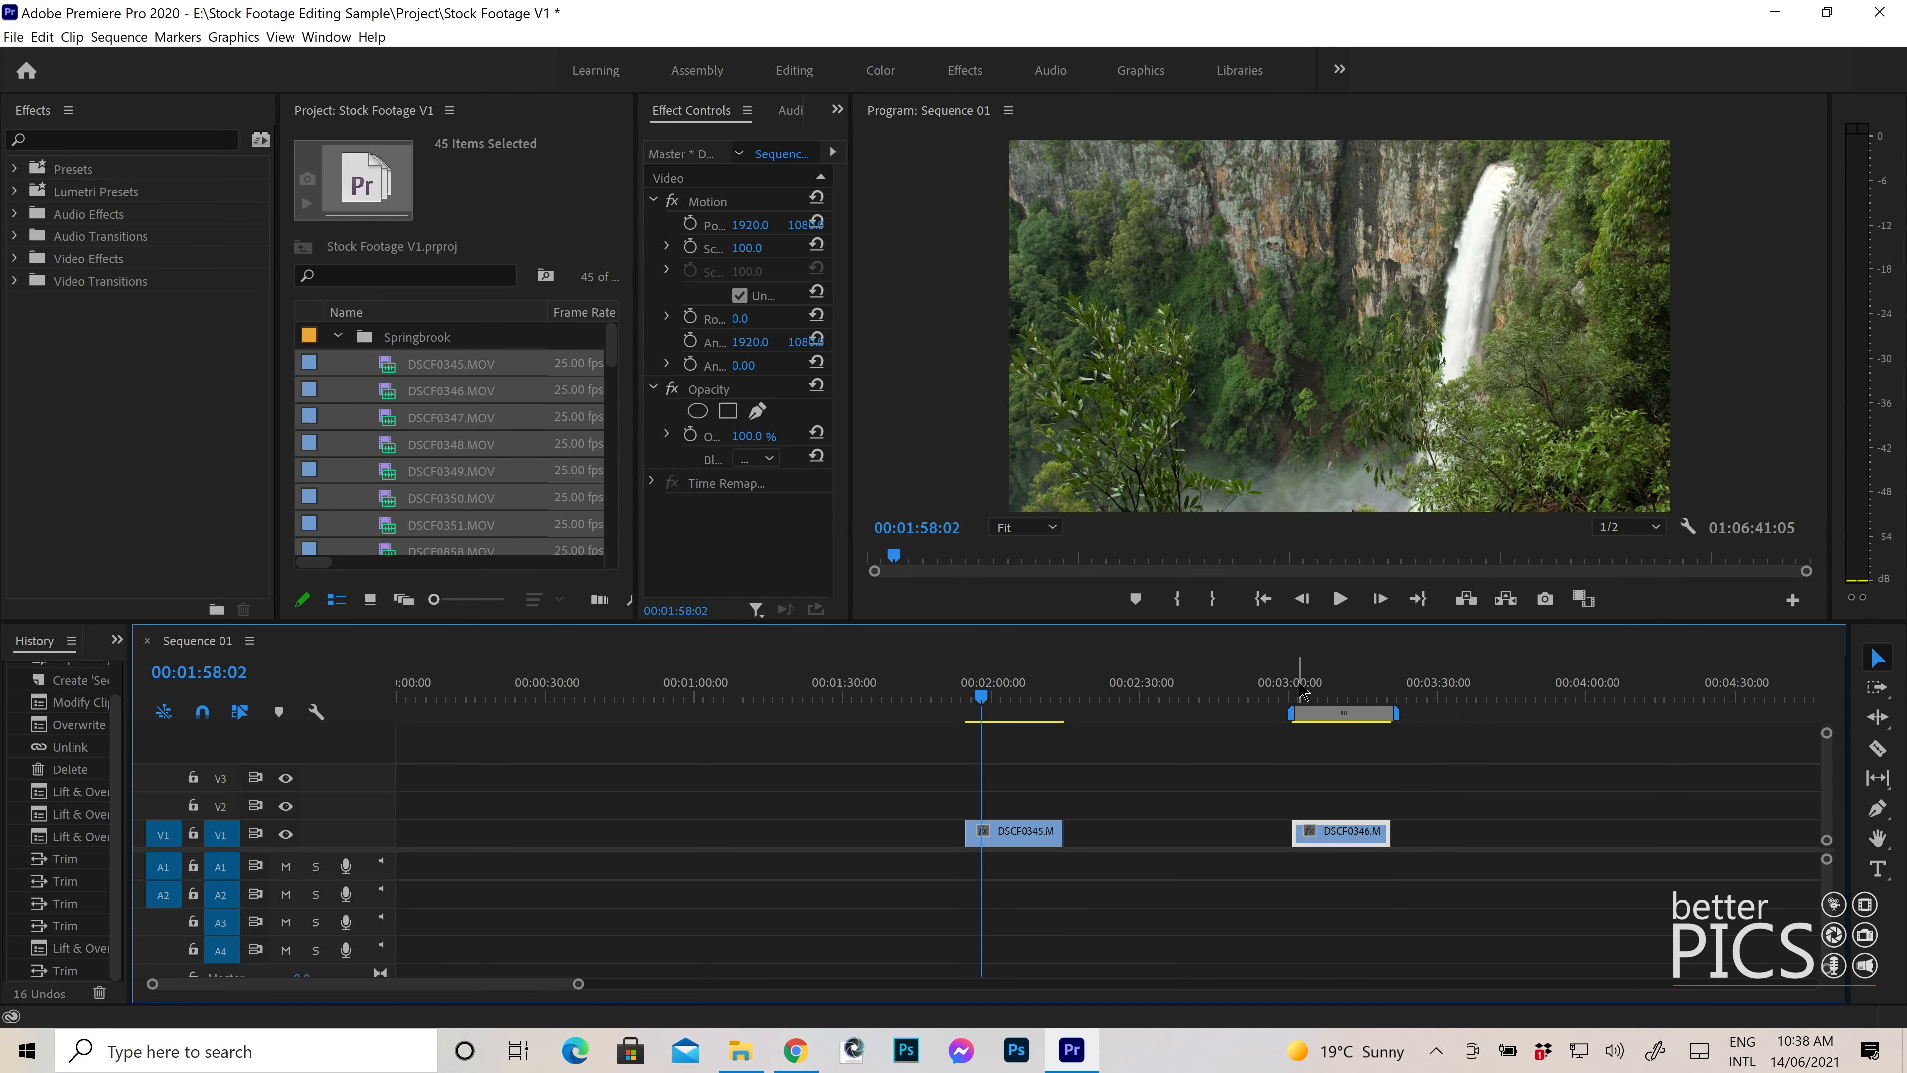
pyautogui.press('space')
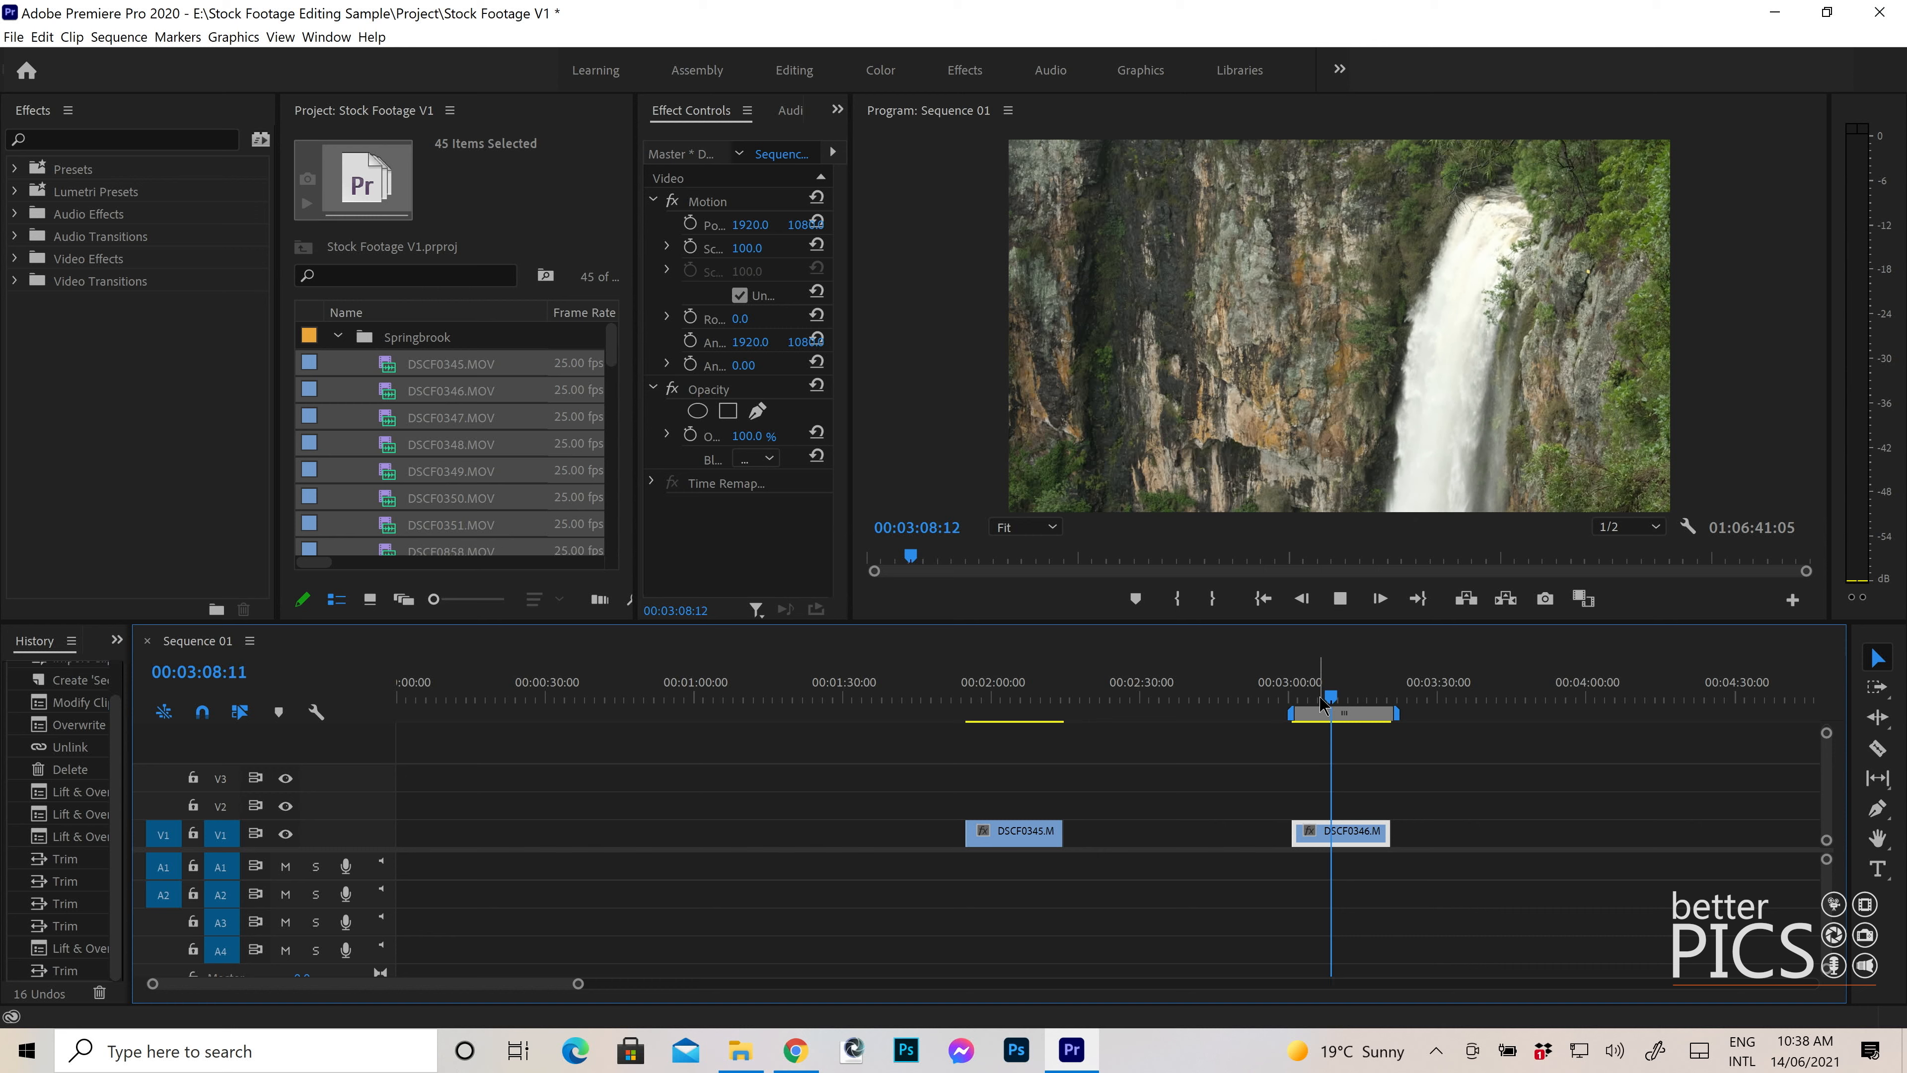
pyautogui.moveTo(1331, 697); pyautogui.dragTo(1381, 696)
# - Move DSCF0347.MOV into the gap after DSCF0346.MOV on V1, starting at about 00:03:46
pyautogui.press('-')
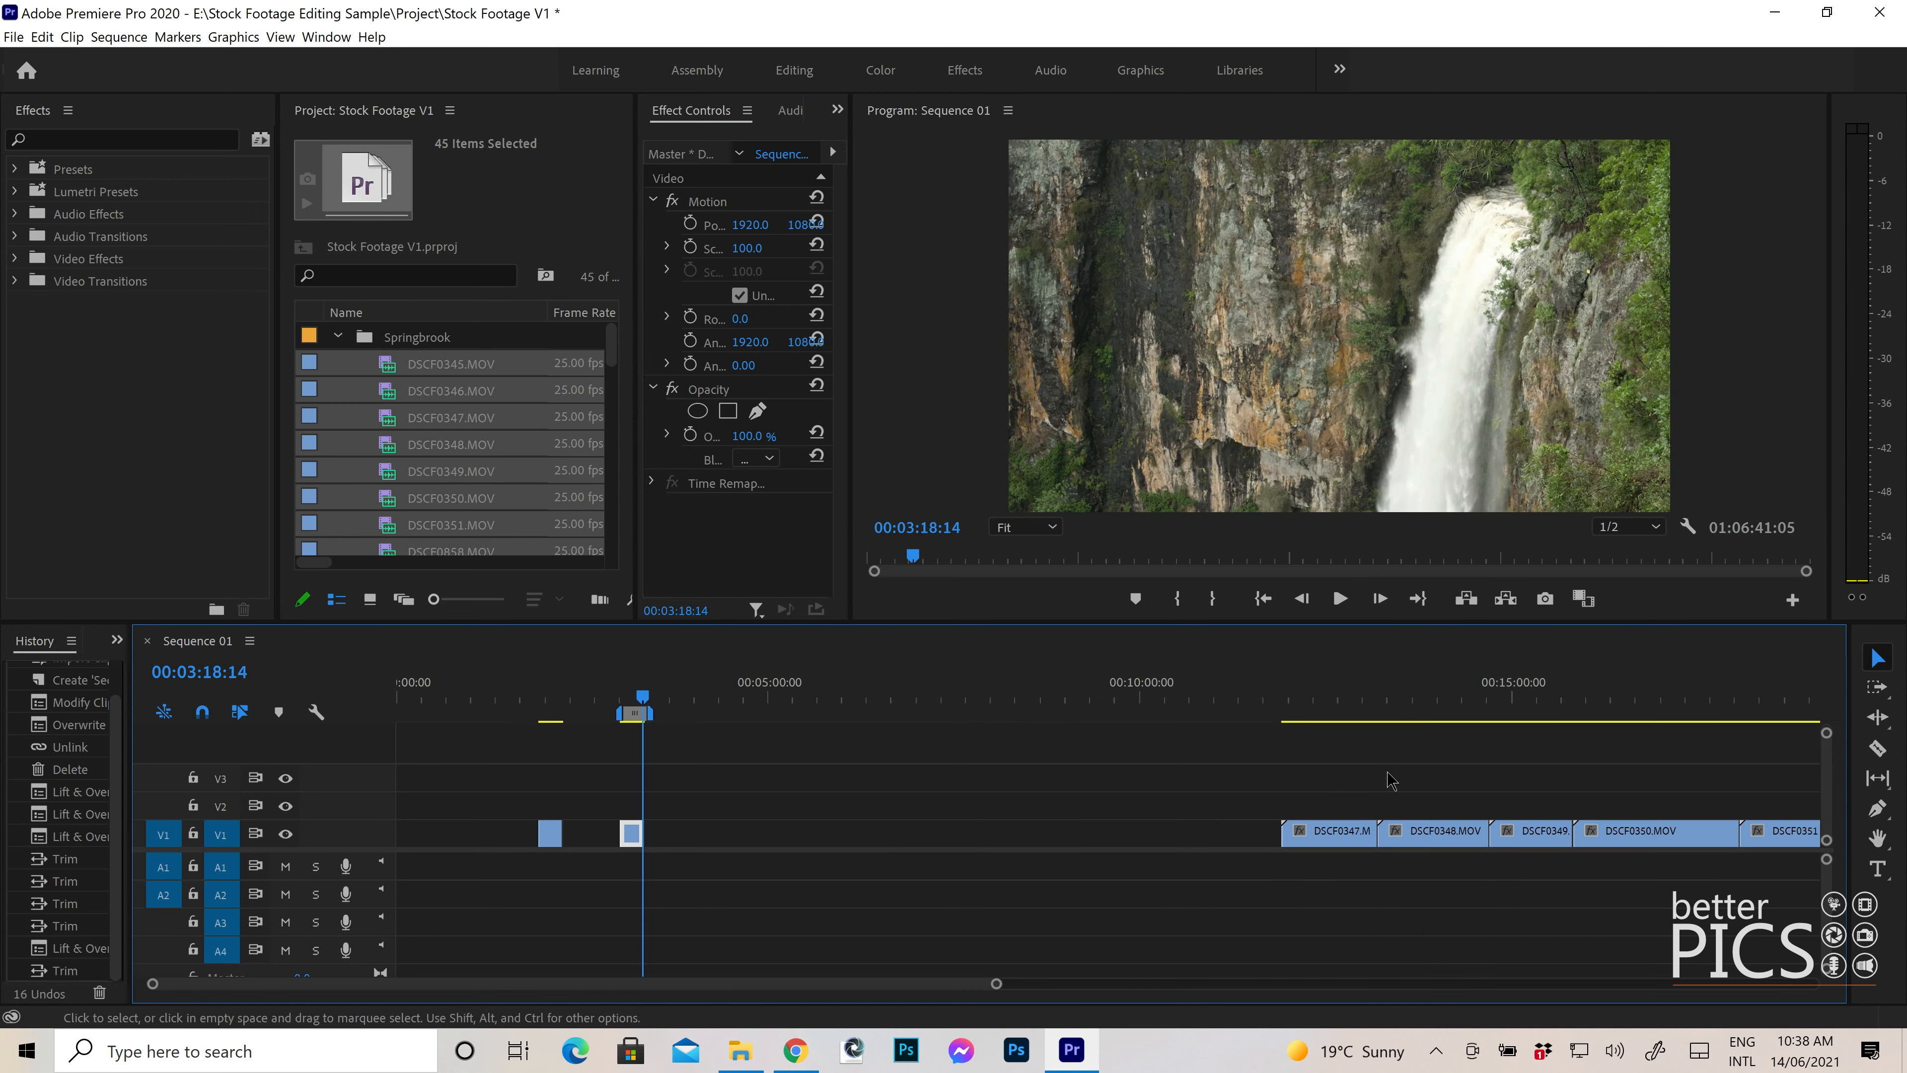
pyautogui.moveTo(1351, 848); pyautogui.dragTo(748, 856)
pyautogui.press('=')
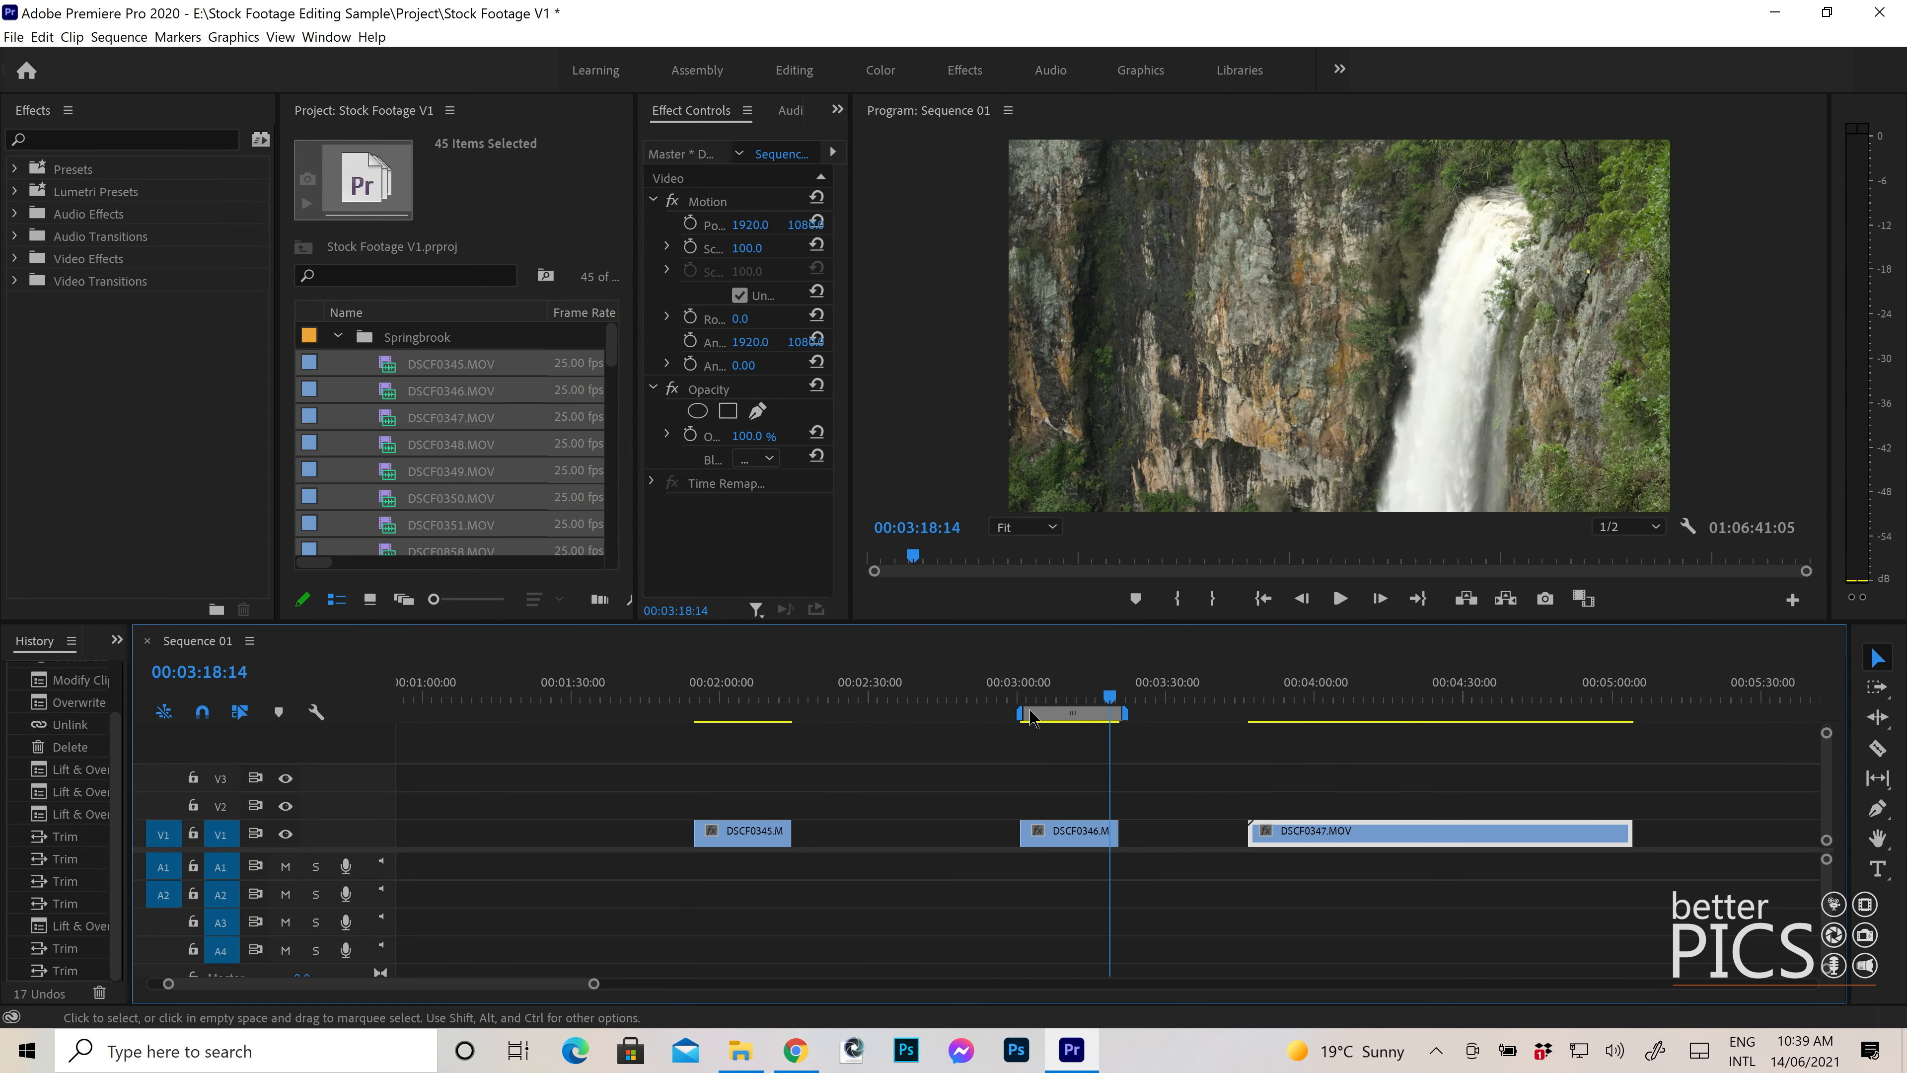
# - Move the work area over DSCF0347.MOV and trim both ends of the clip to match it, checking the playback
pyautogui.moveTo(1071, 712); pyautogui.dragTo(1419, 712)
pyautogui.moveTo(1251, 825); pyautogui.dragTo(1368, 824)
pyautogui.moveTo(1641, 820); pyautogui.dragTo(1466, 825)
pyautogui.click(1369, 687)
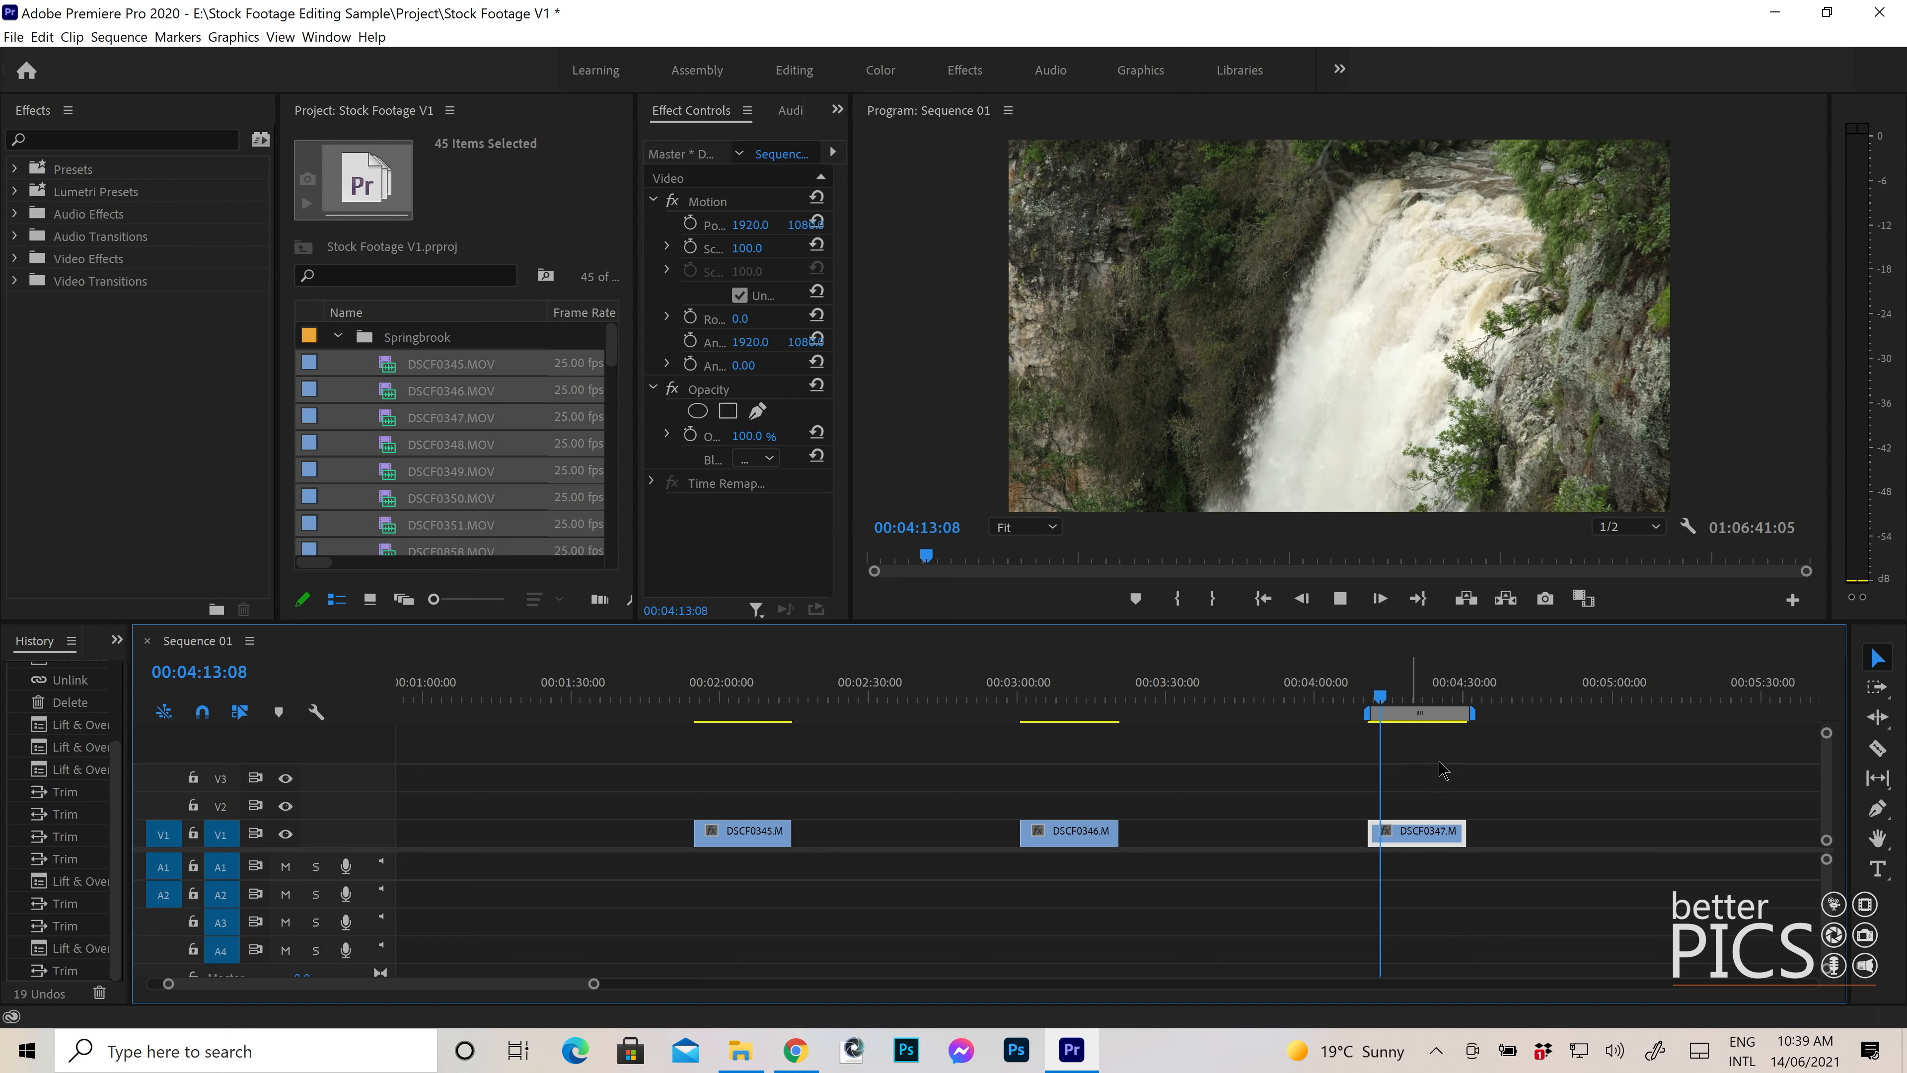
pyautogui.press('space')
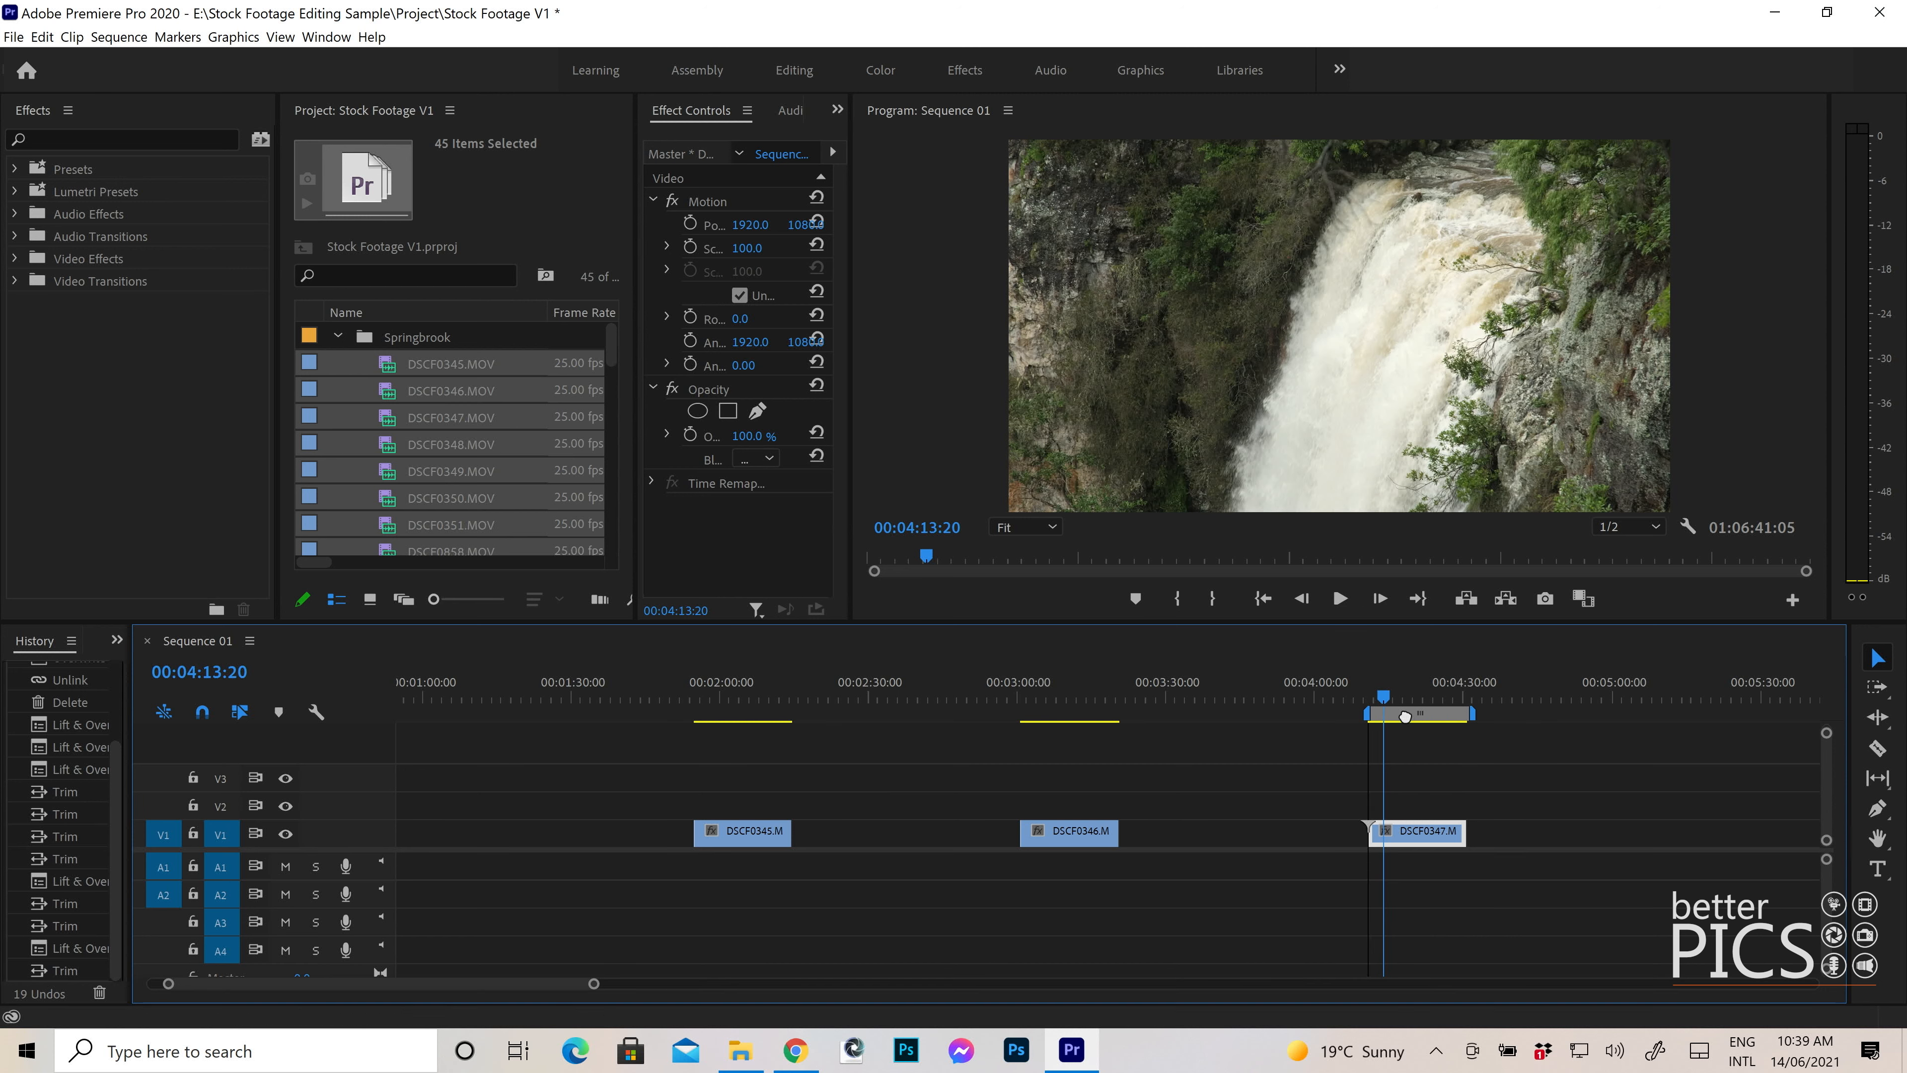
# - Fit the work area over DSCF0345.MOV, DSCF0346.MOV and DSCF0347.MOV in turn
pyautogui.moveTo(1420, 714); pyautogui.dragTo(1240, 713)
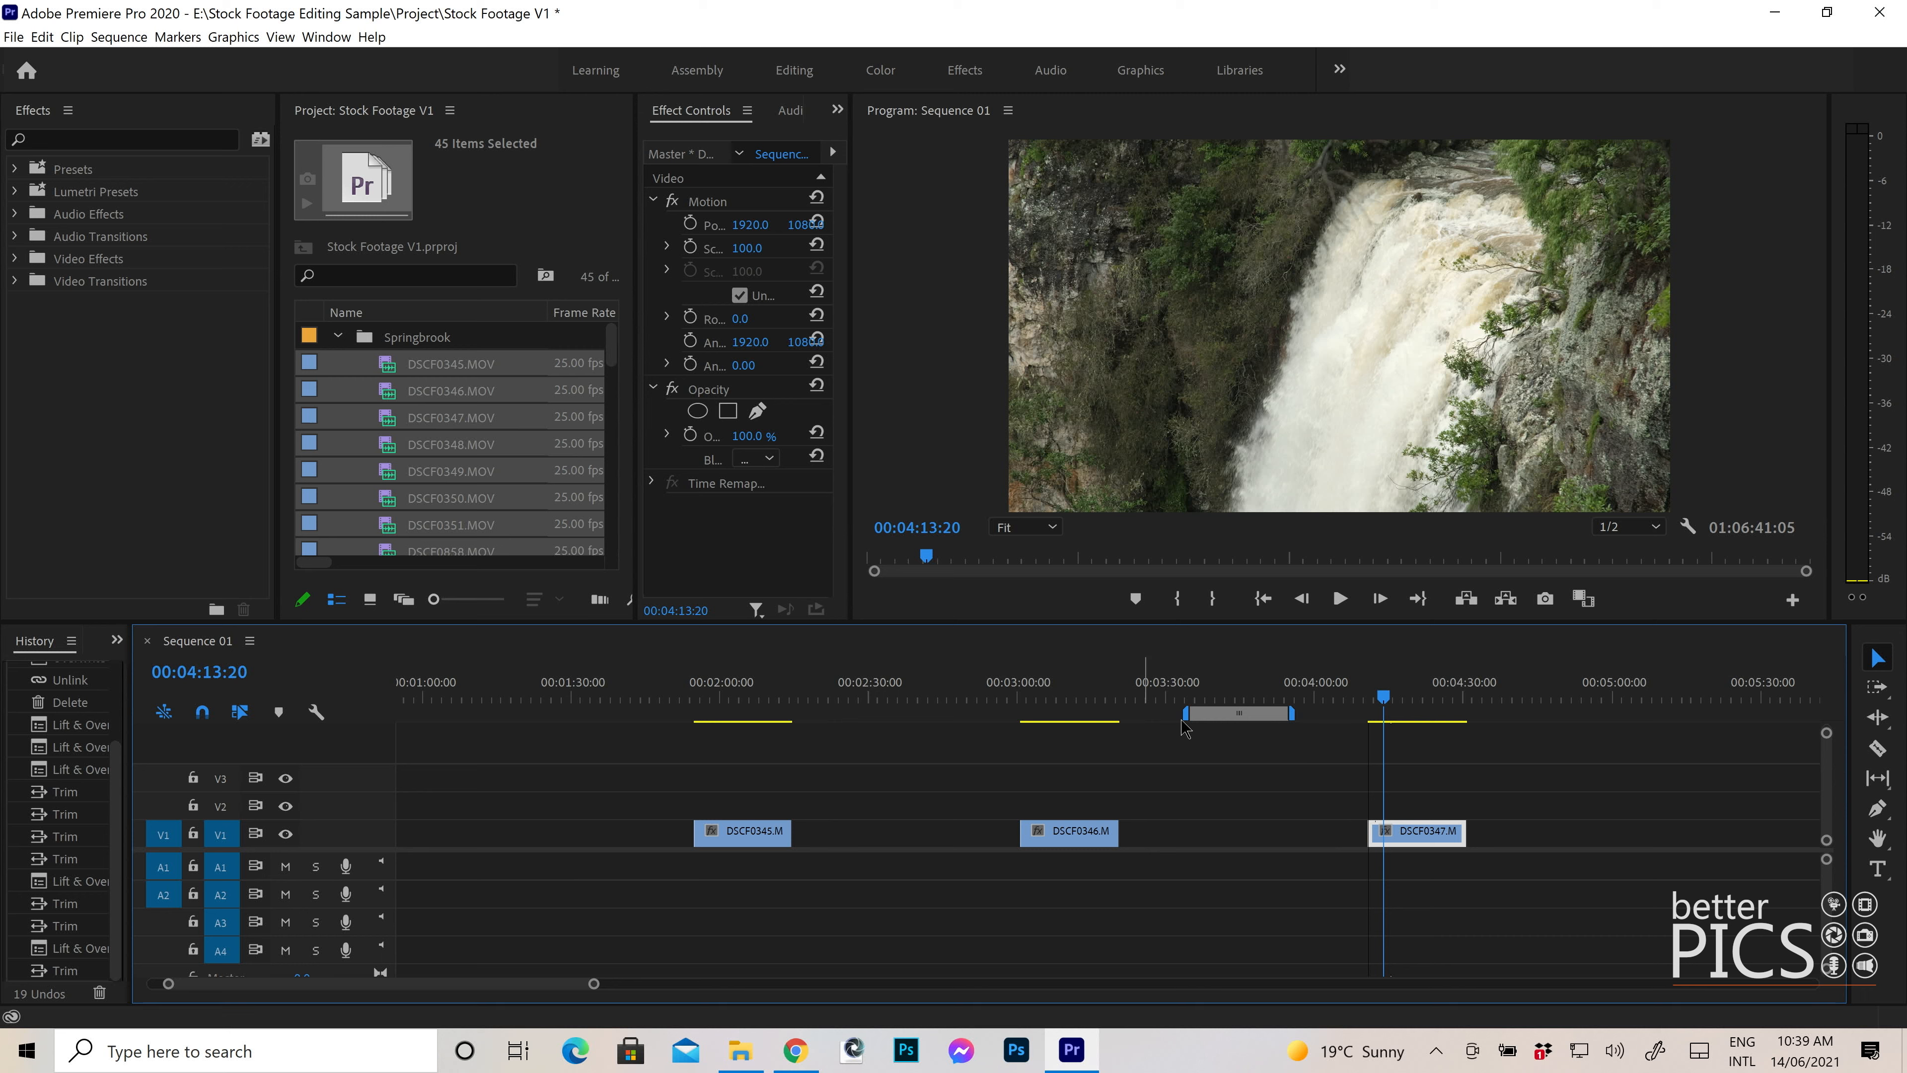
pyautogui.moveTo(1239, 712); pyautogui.dragTo(748, 718)
pyautogui.click(736, 701)
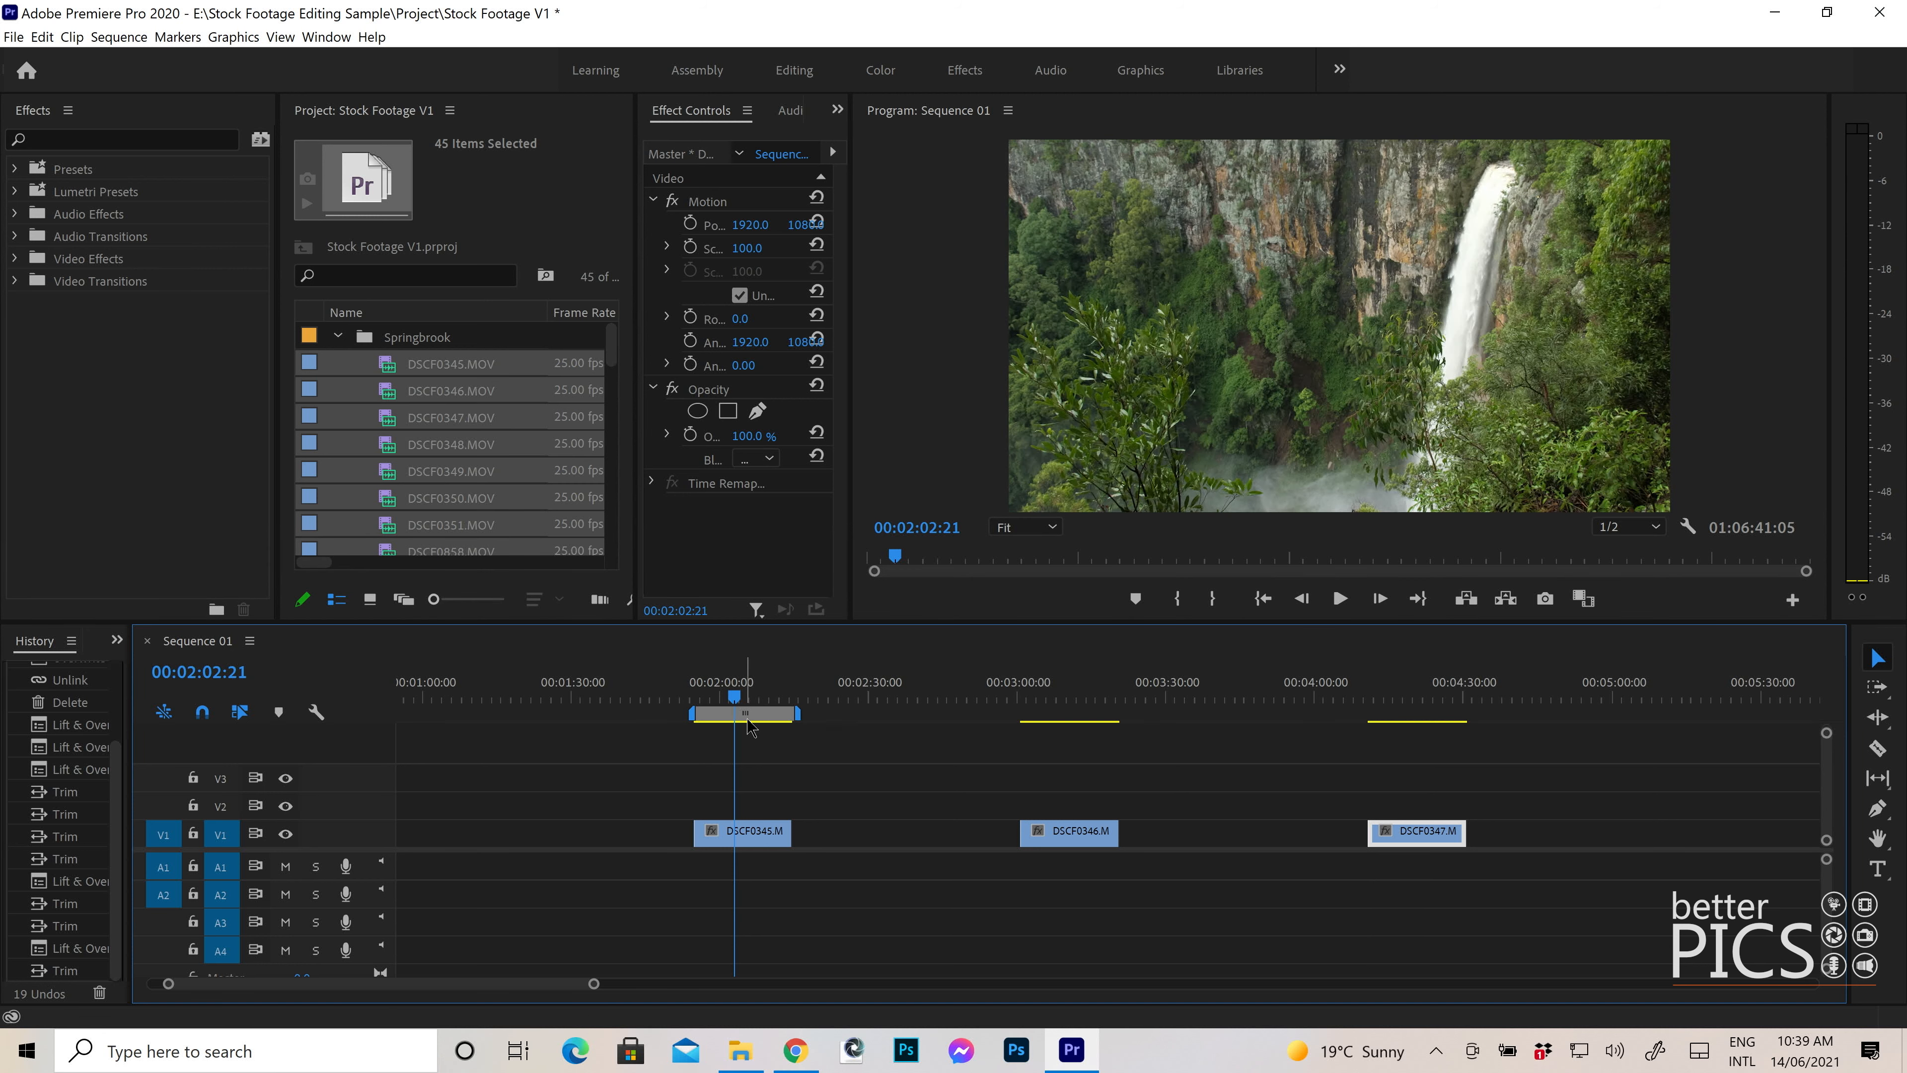
pyautogui.moveTo(743, 712); pyautogui.dragTo(1073, 694)
pyautogui.click(1064, 695)
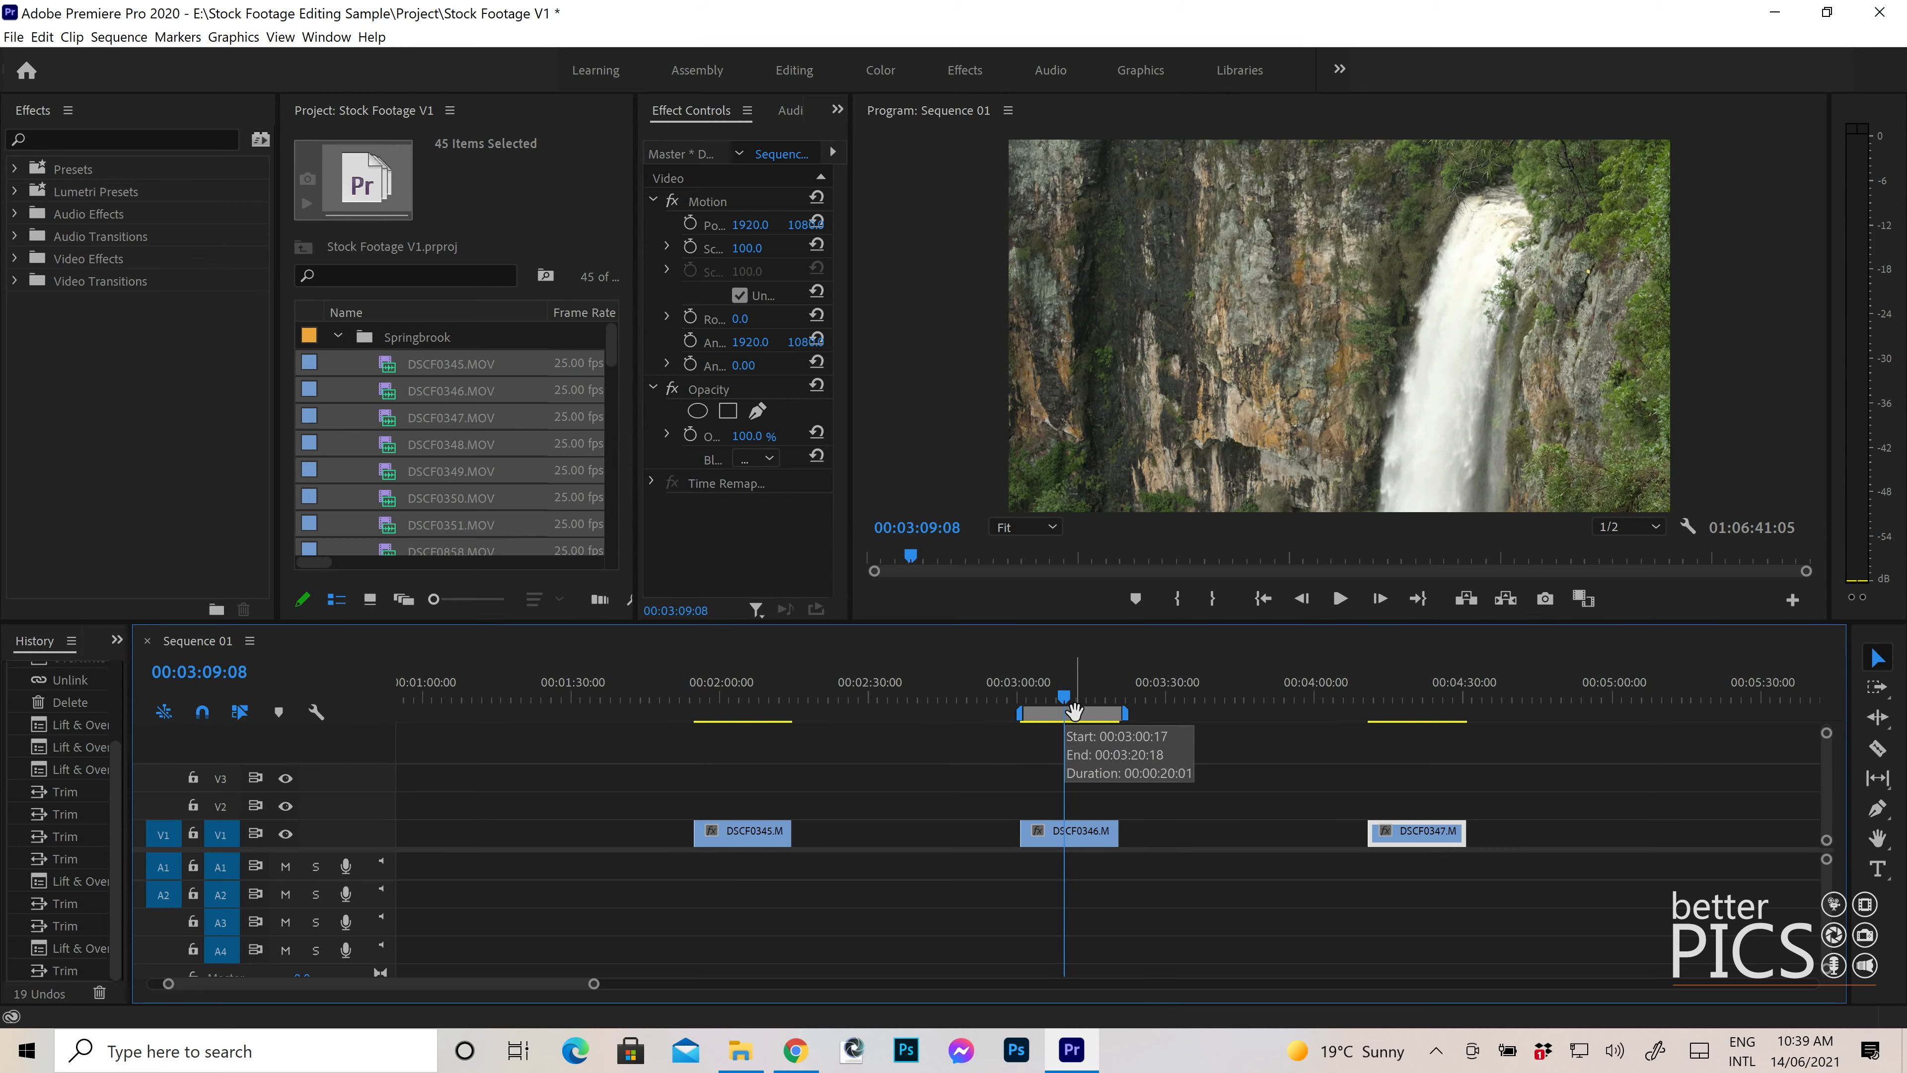
pyautogui.moveTo(1074, 711); pyautogui.dragTo(1422, 711)
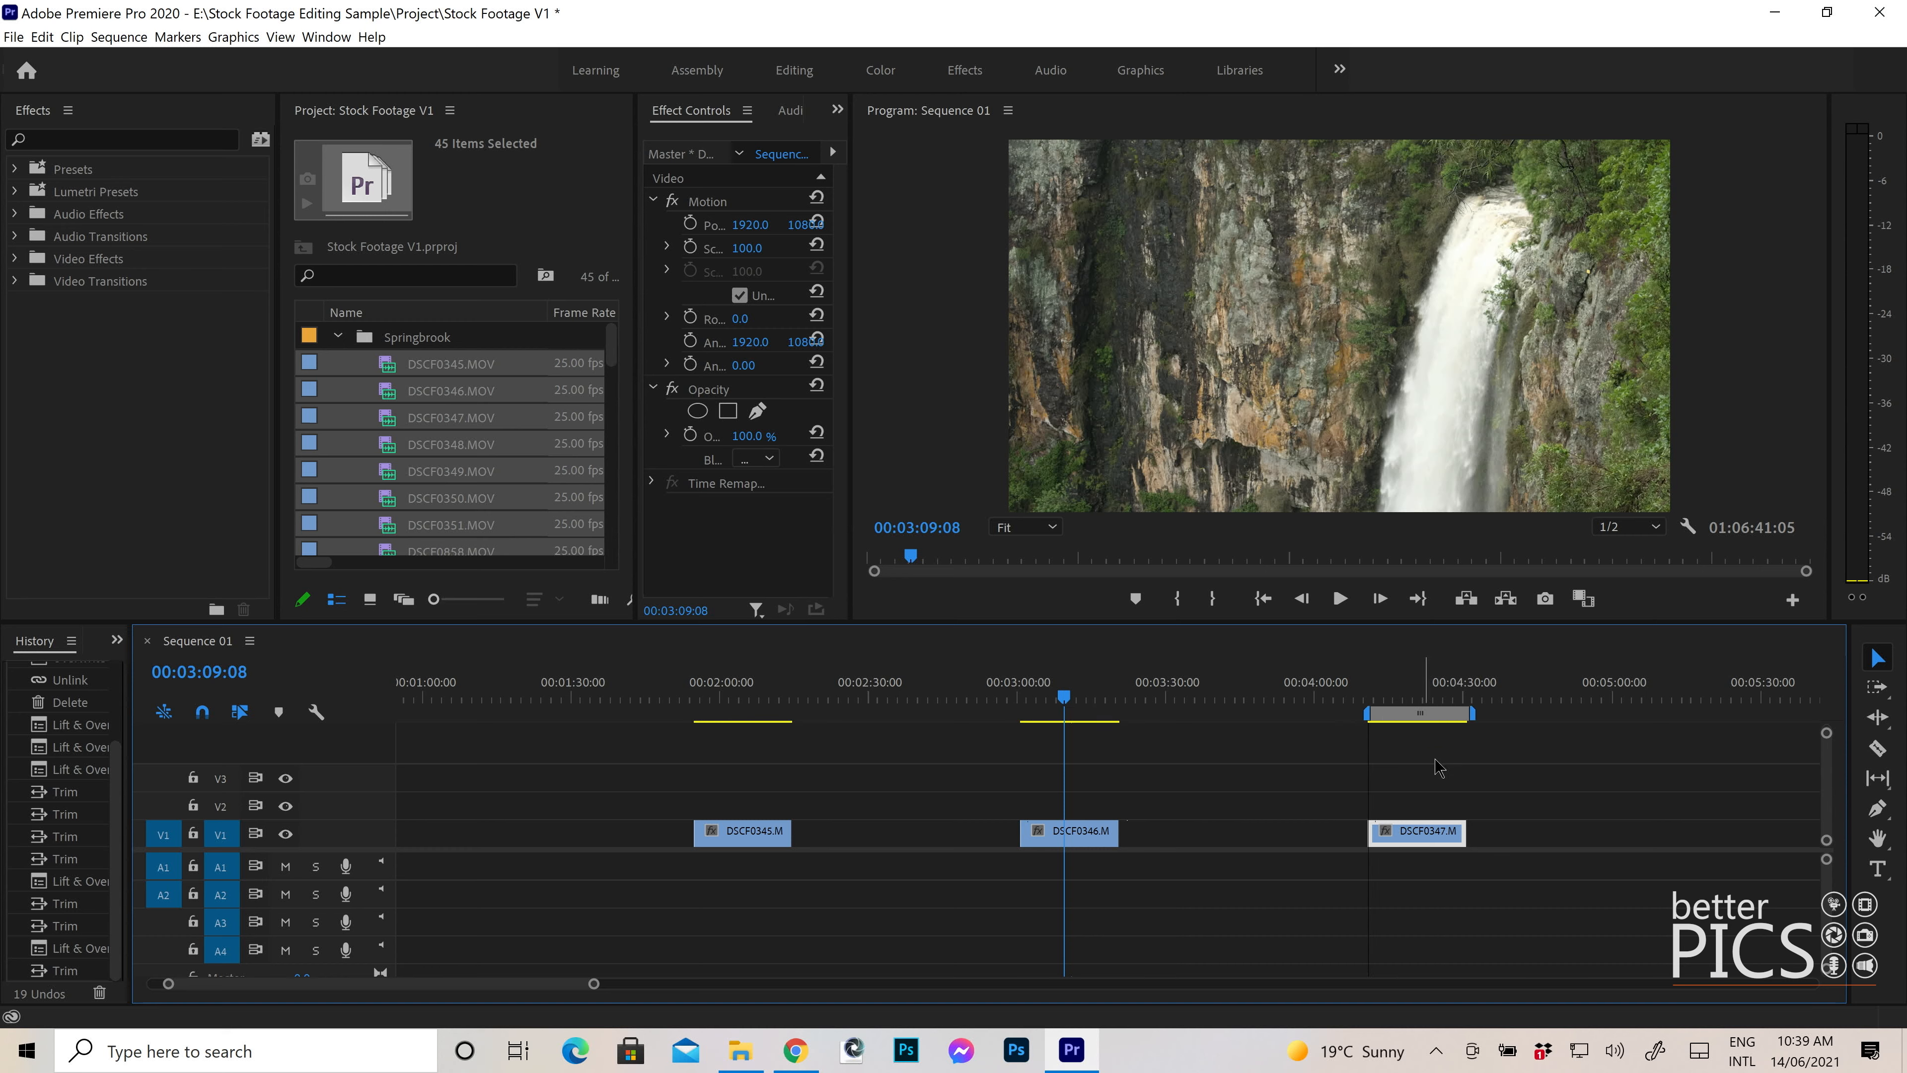
# - Move DSCF0347.MOV and DSCF0345.MOV closer to DSCF0346.MOV on V1, starting at about 00:03:30 and 00:02:36 respectively
pyautogui.click(1398, 693)
pyautogui.moveTo(1480, 797); pyautogui.dragTo(1216, 831)
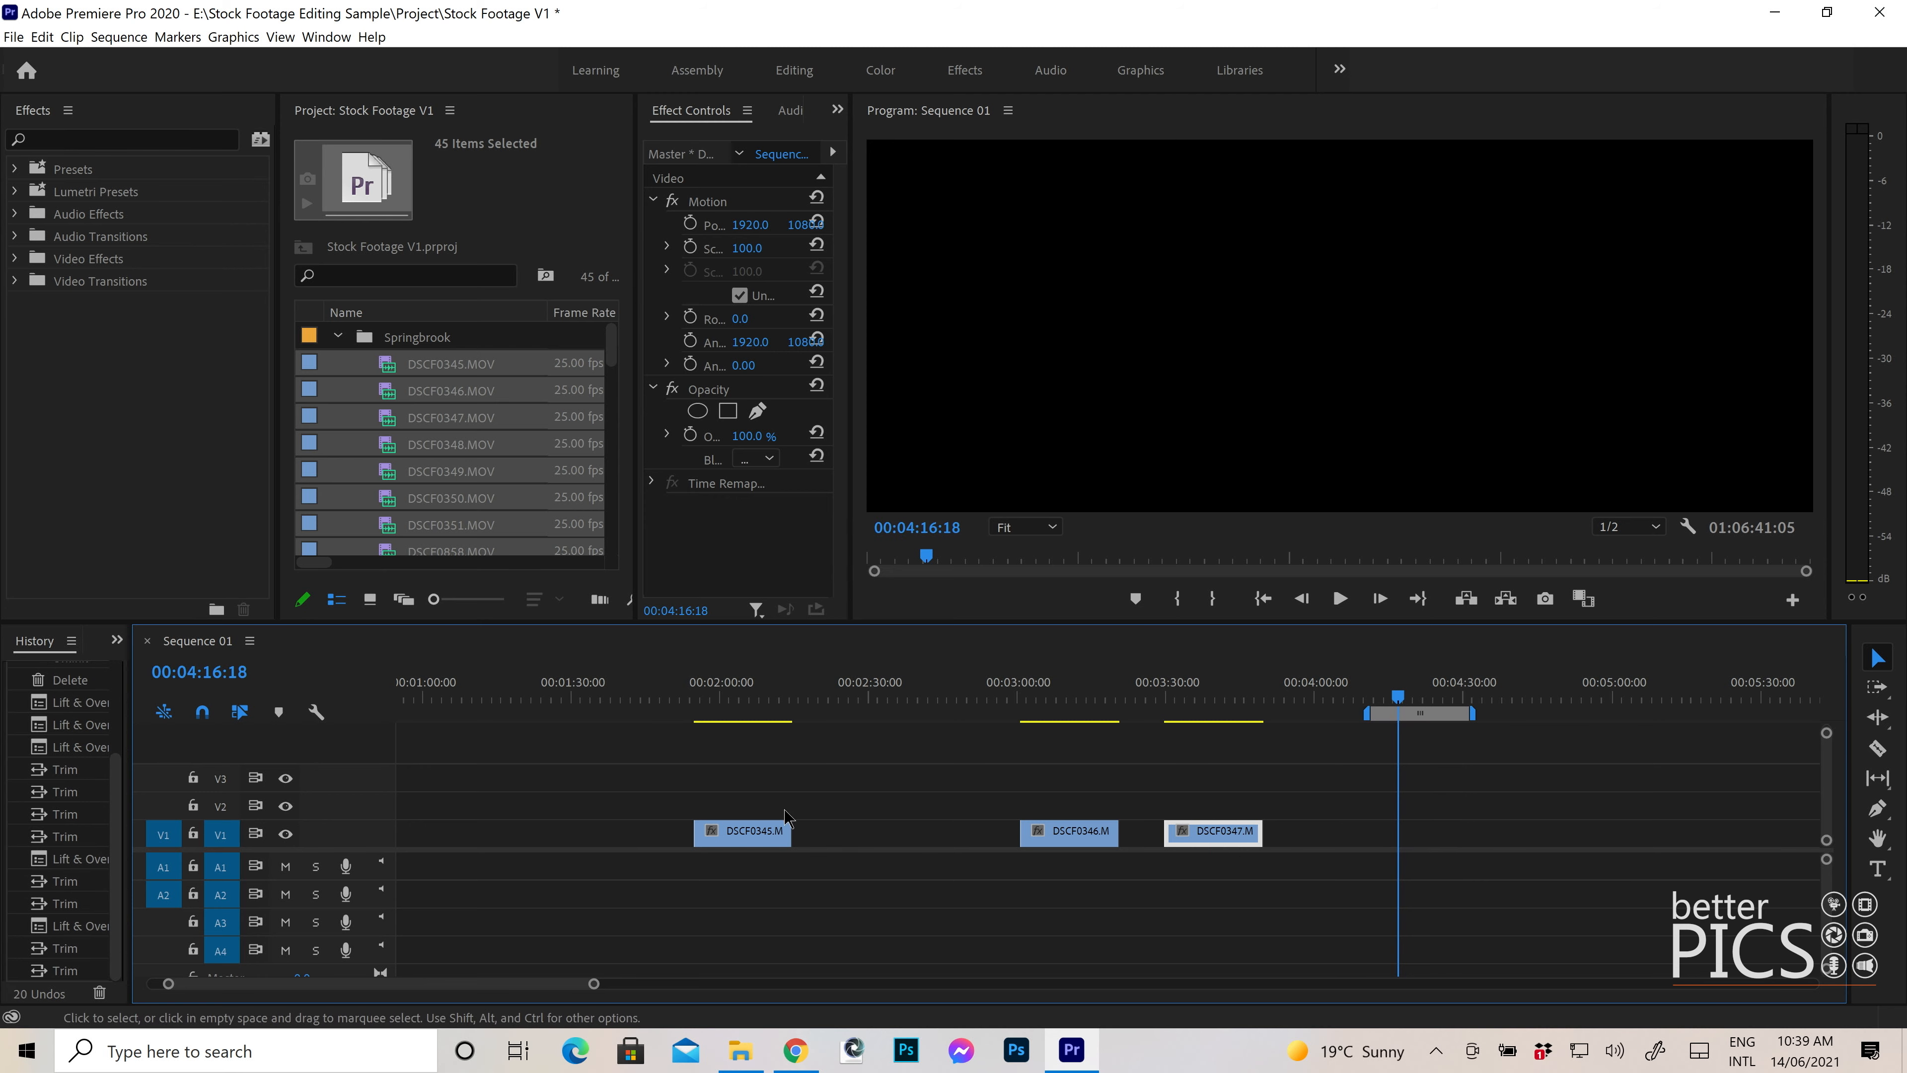
pyautogui.moveTo(733, 839); pyautogui.dragTo(941, 839)
pyautogui.click(1045, 694)
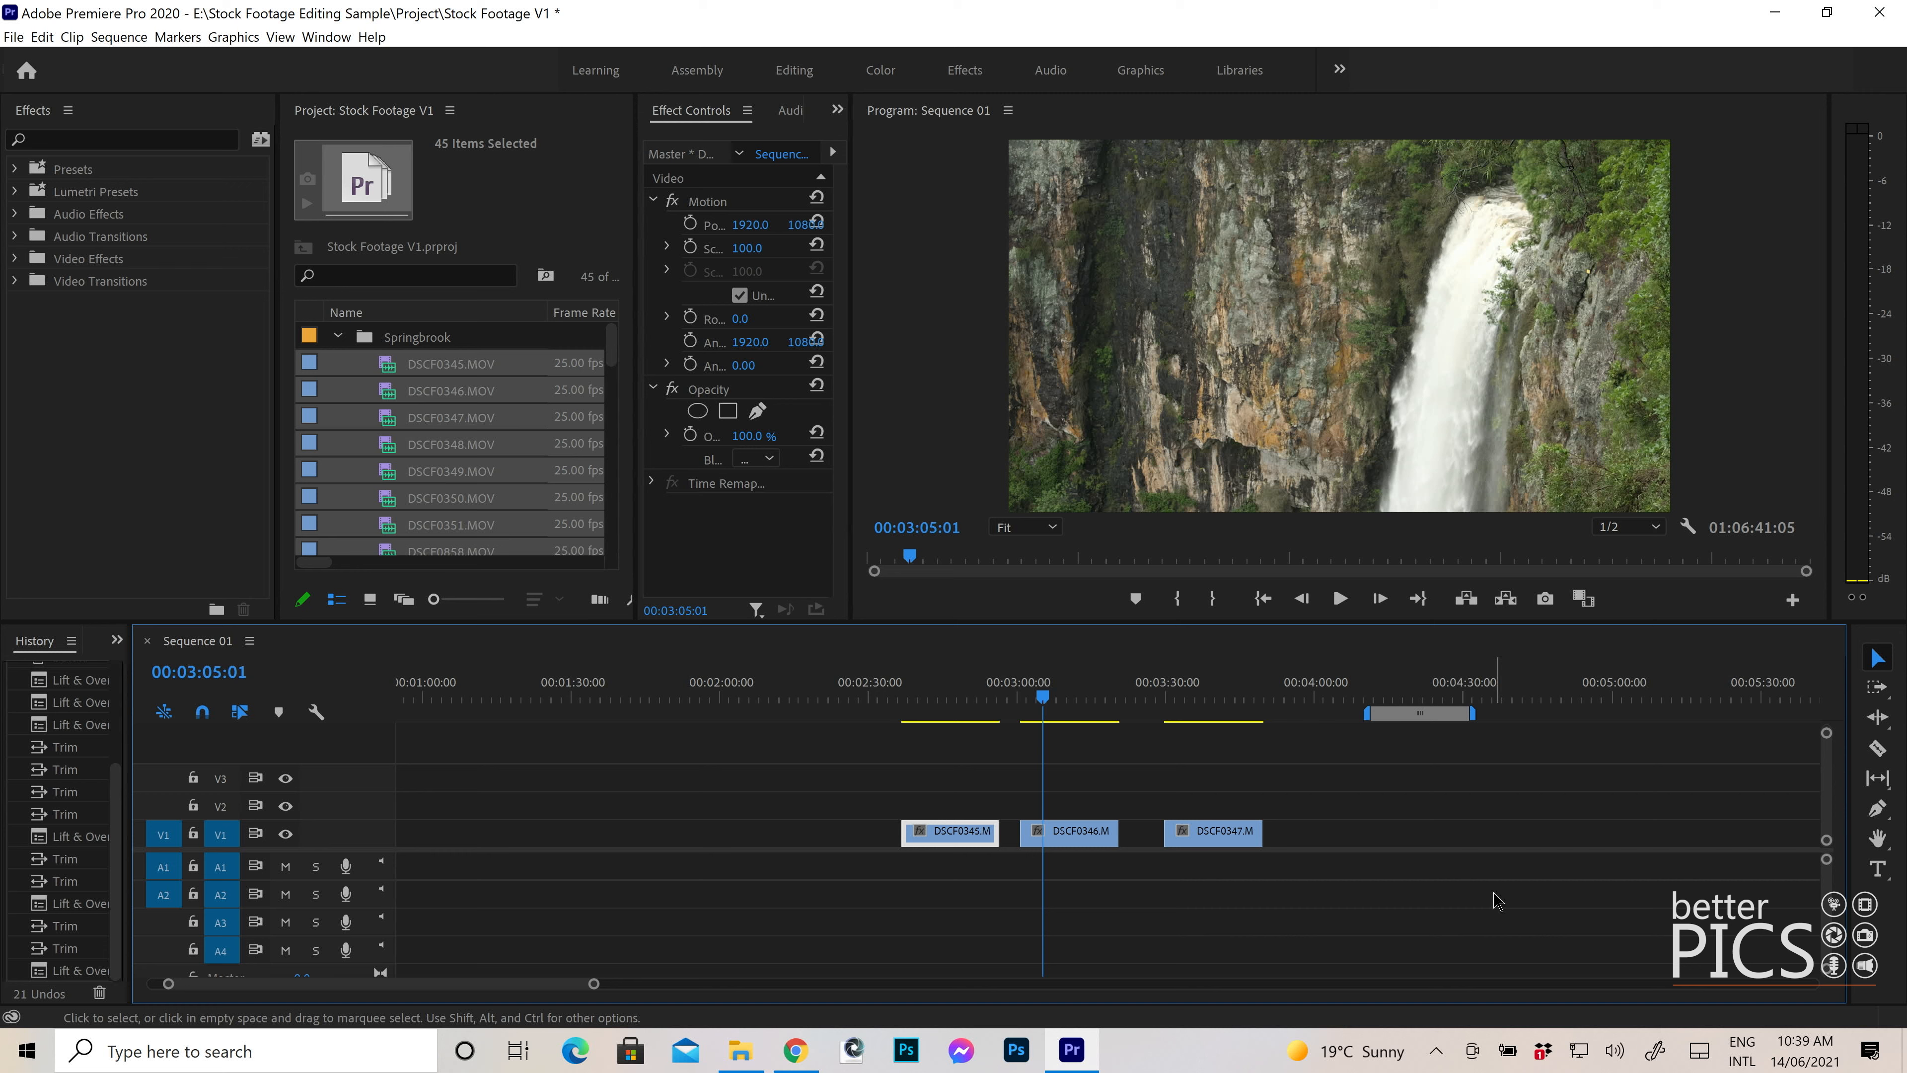
# - Move DSCF0348.MOV into the gap after DSCF0347.MOV on V1, starting at about 00:04:10
pyautogui.press('-')
pyautogui.press('-')
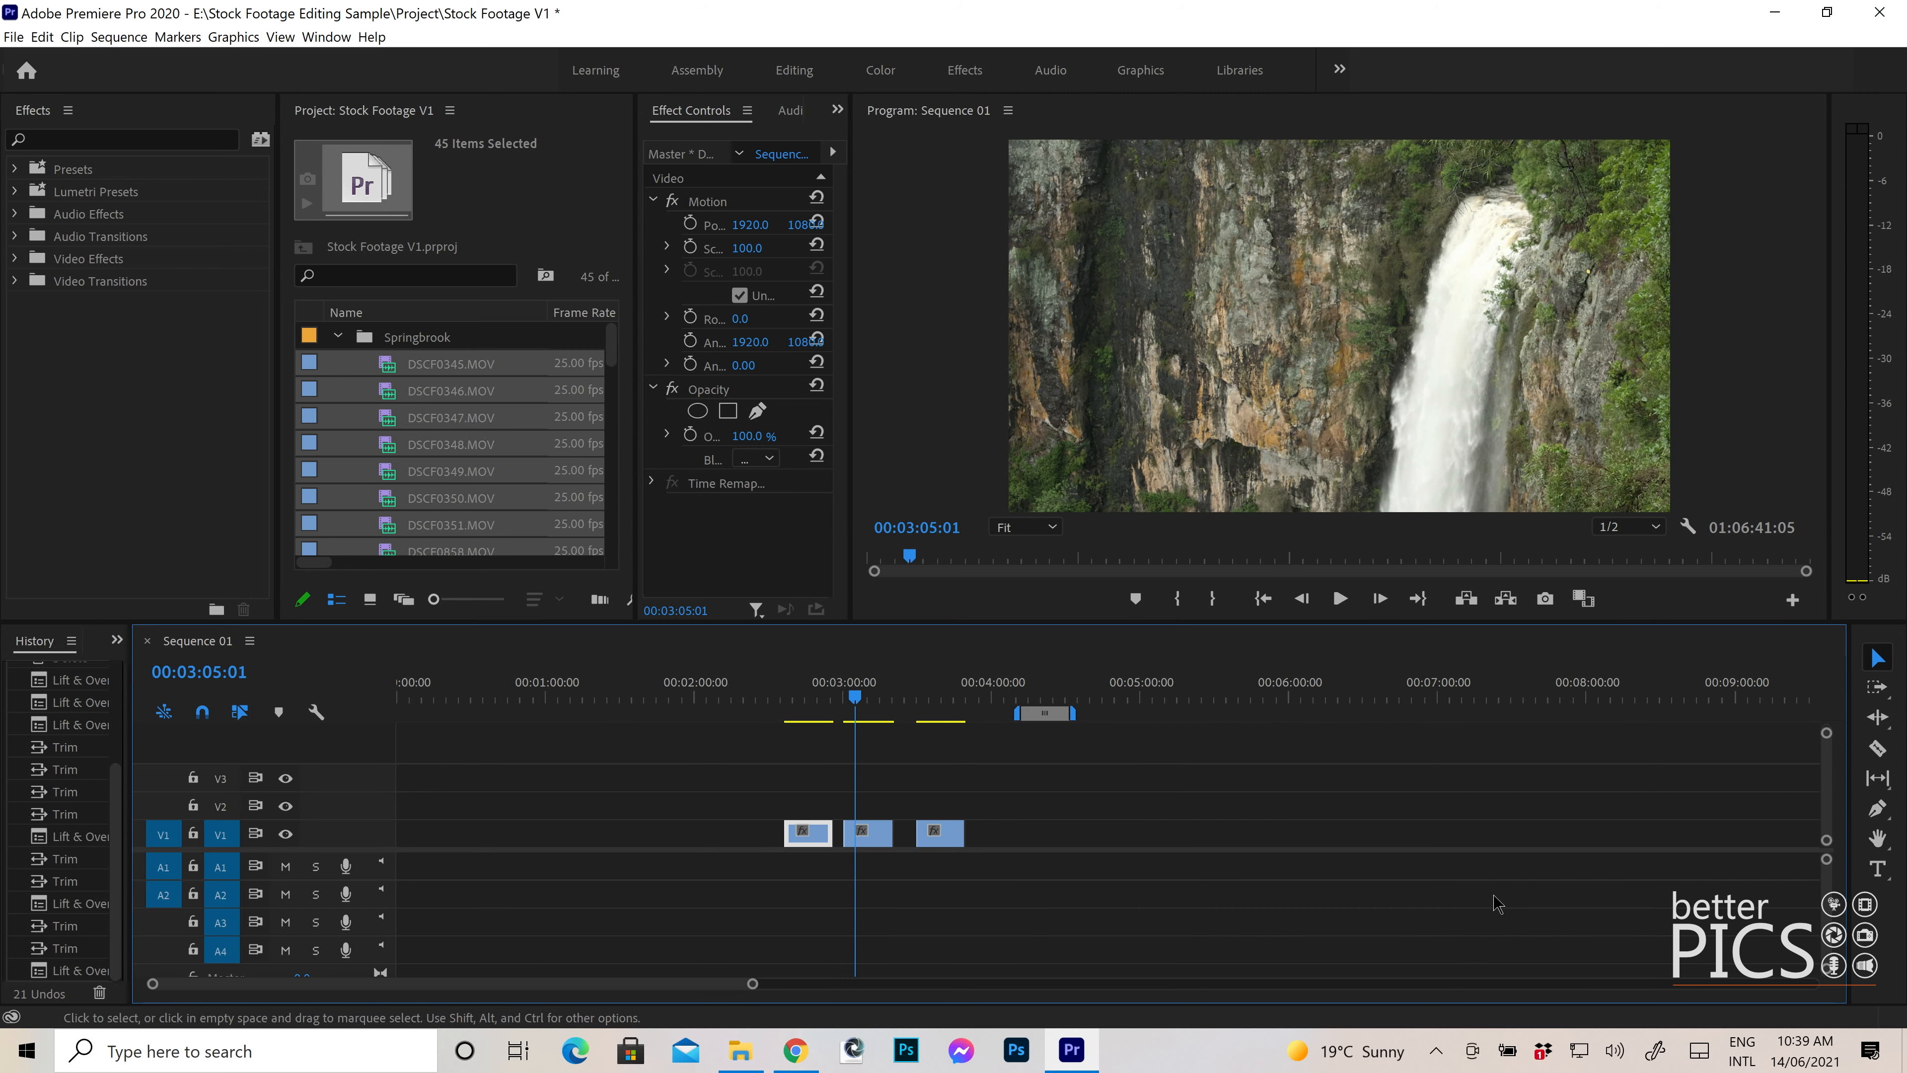
pyautogui.moveTo(1438, 849); pyautogui.dragTo(766, 843)
pyautogui.click(786, 687)
pyautogui.press('=')
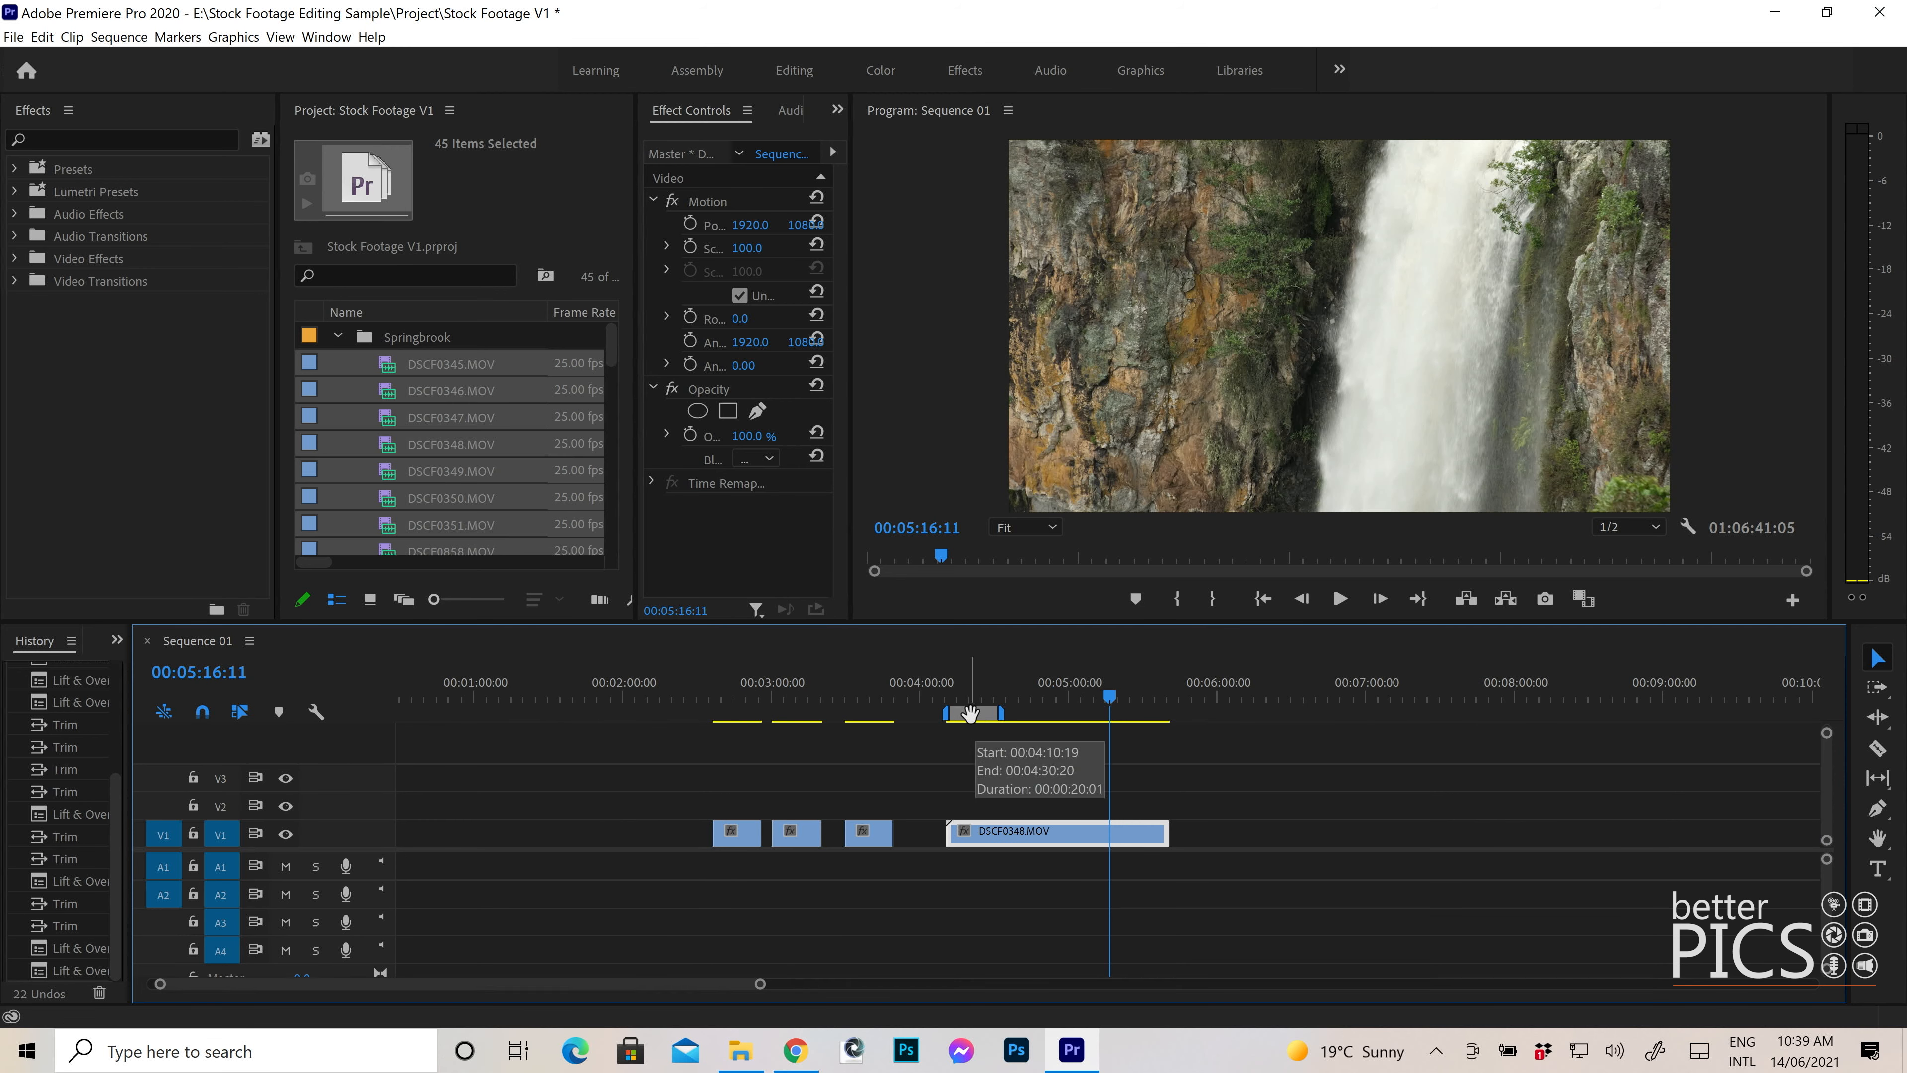
# - Trim both ends of DSCF0348.MOV to the work area shifted over it, and move the clip closer to DSCF0347.MOV
pyautogui.moveTo(1033, 714); pyautogui.dragTo(1050, 714)
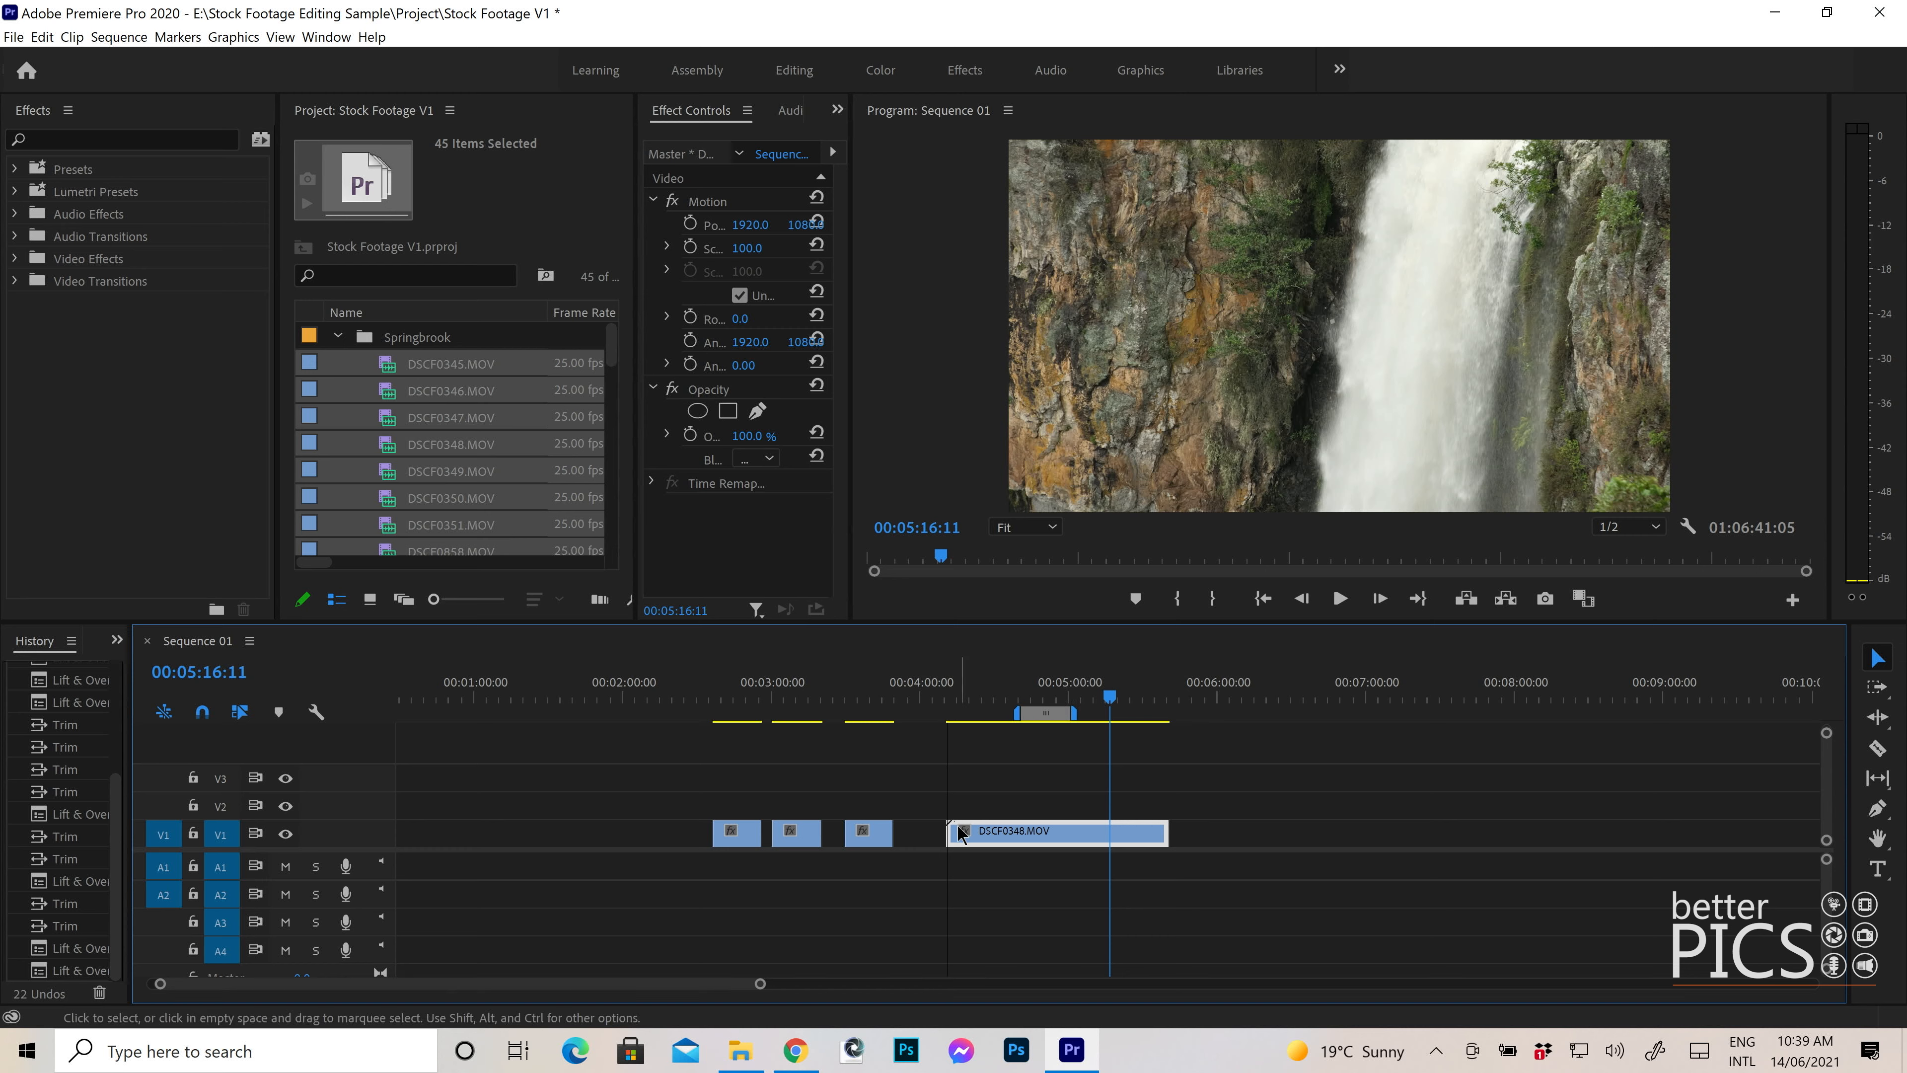
pyautogui.moveTo(957, 834); pyautogui.dragTo(1019, 834)
pyautogui.moveTo(1166, 832); pyautogui.dragTo(1066, 833)
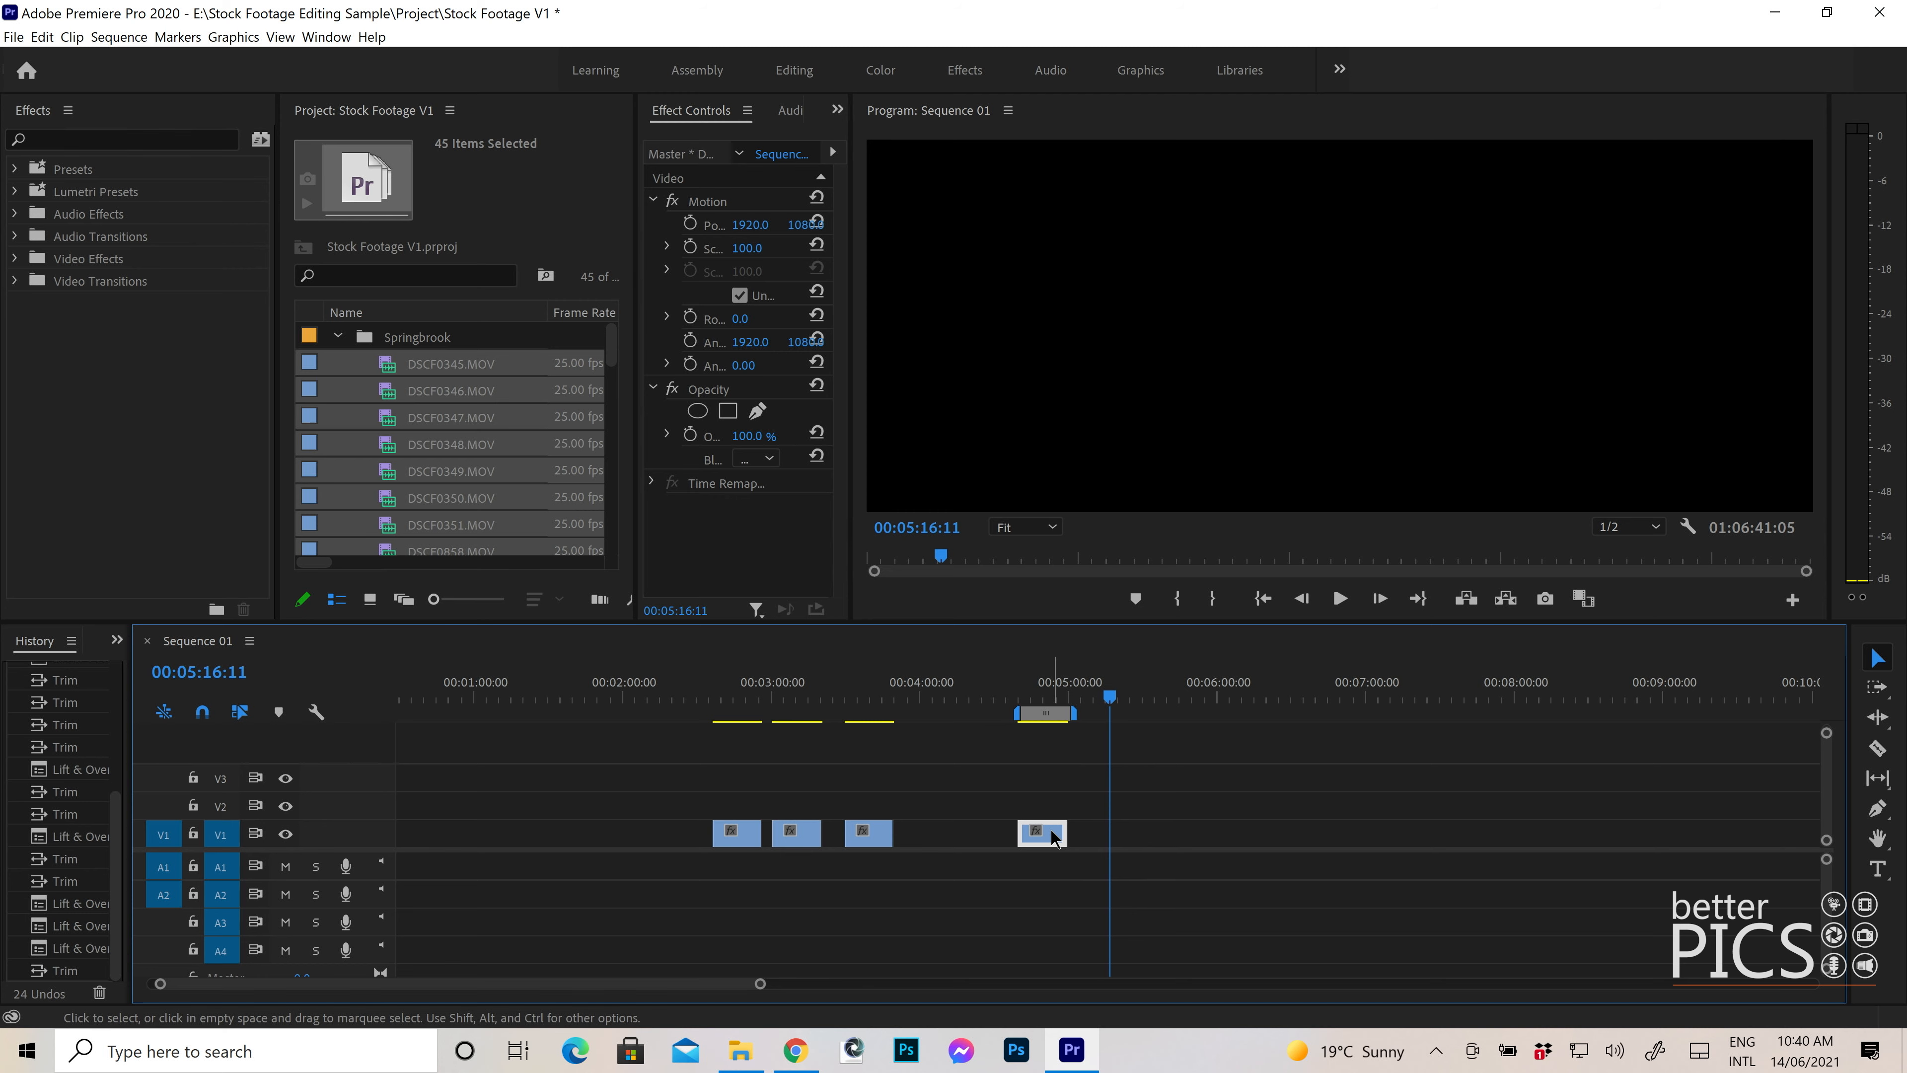
pyautogui.click(1068, 830)
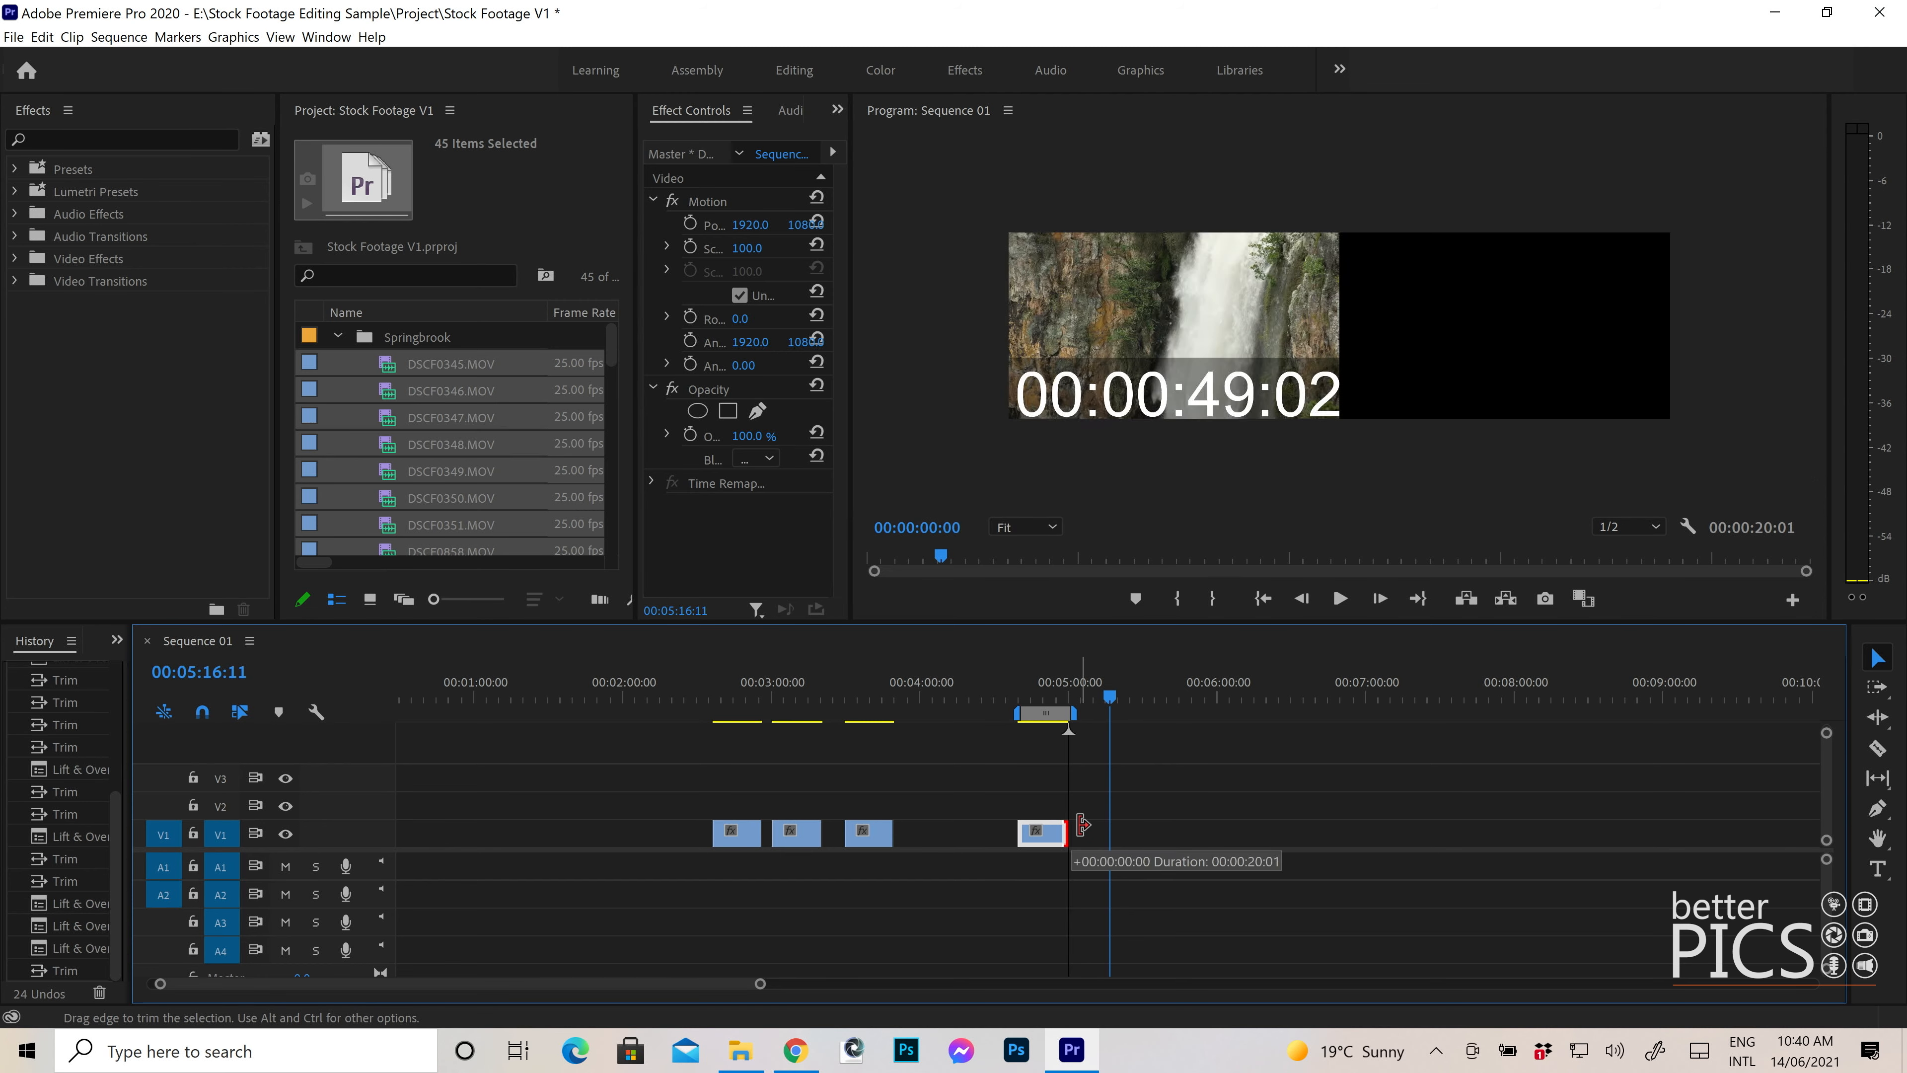
pyautogui.click(997, 826)
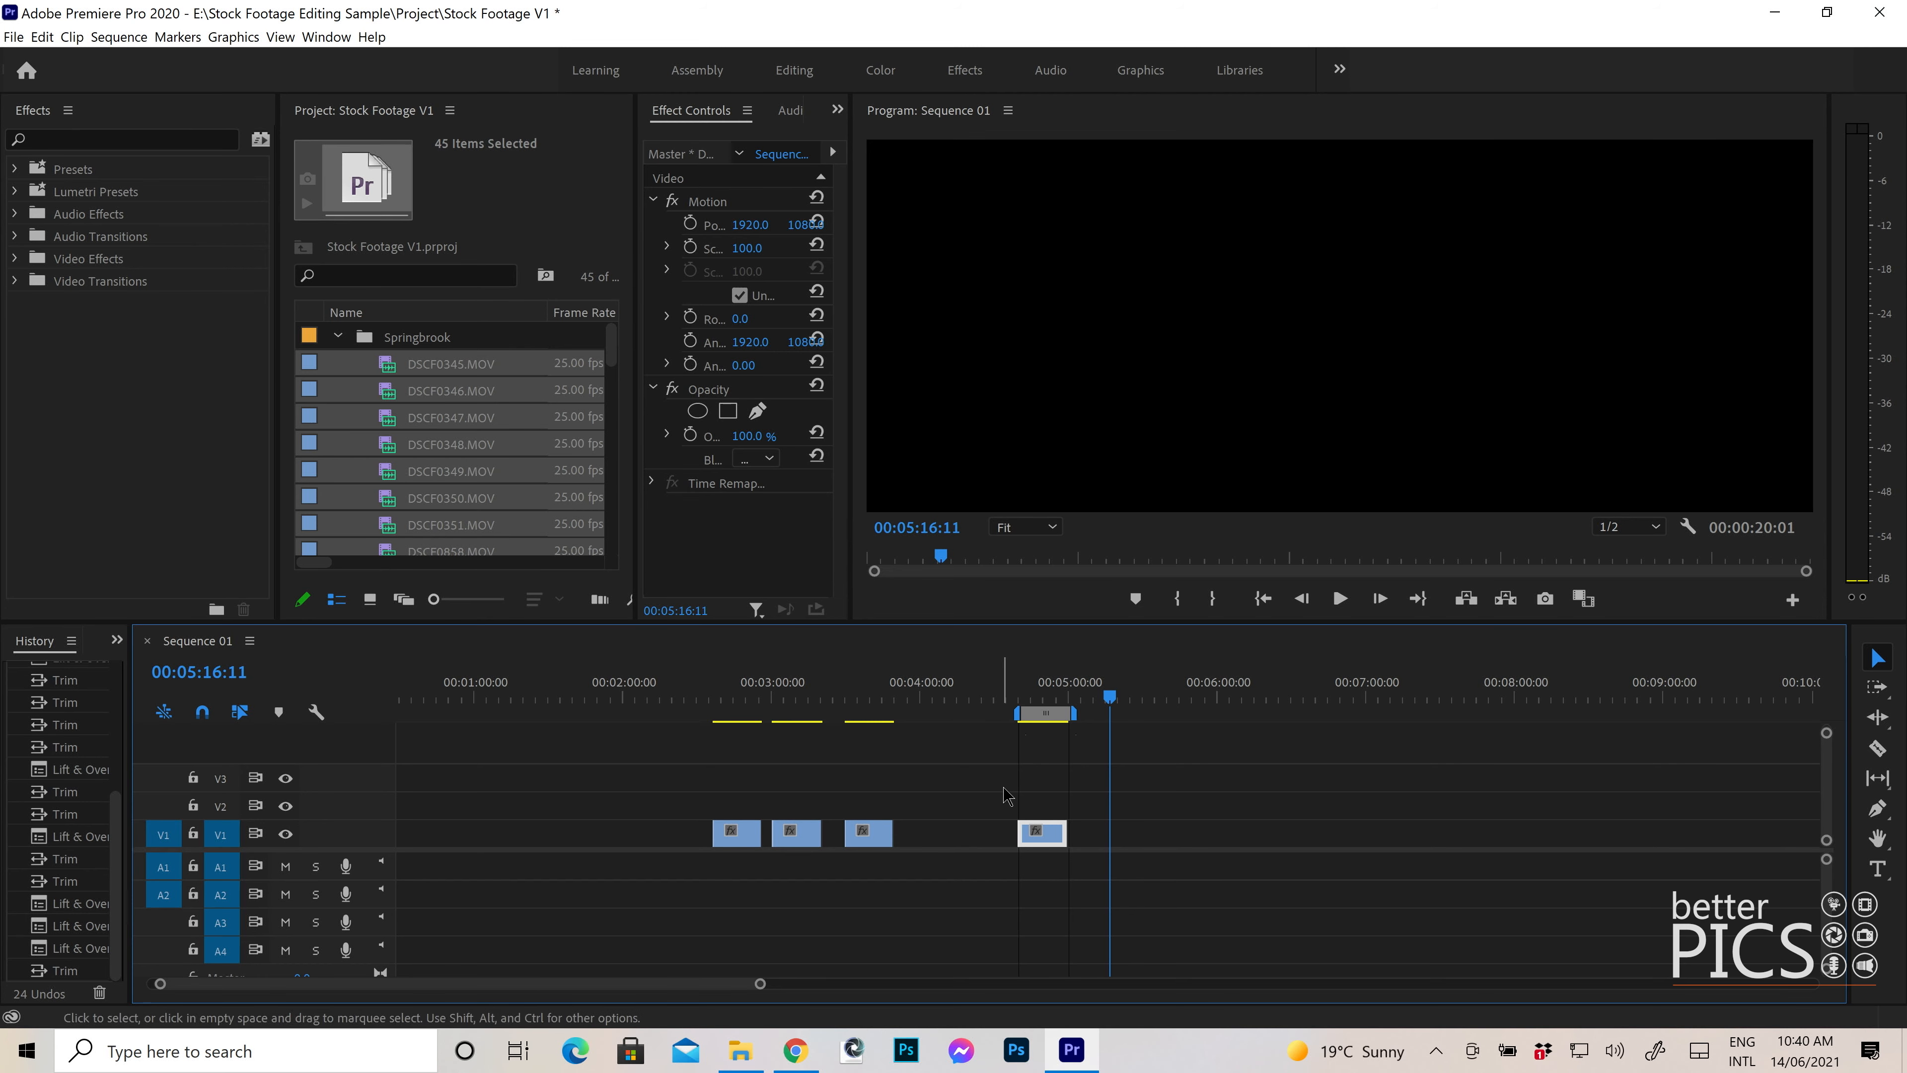
pyautogui.moveTo(1045, 841); pyautogui.dragTo(950, 835)
# - Move DSCF0349.MOV into the gap after DSCF0348.MOV on V1, starting at about 00:04:39
pyautogui.press('-')
pyautogui.moveTo(1532, 845); pyautogui.dragTo(800, 866)
pyautogui.press('=')
pyautogui.press('=')
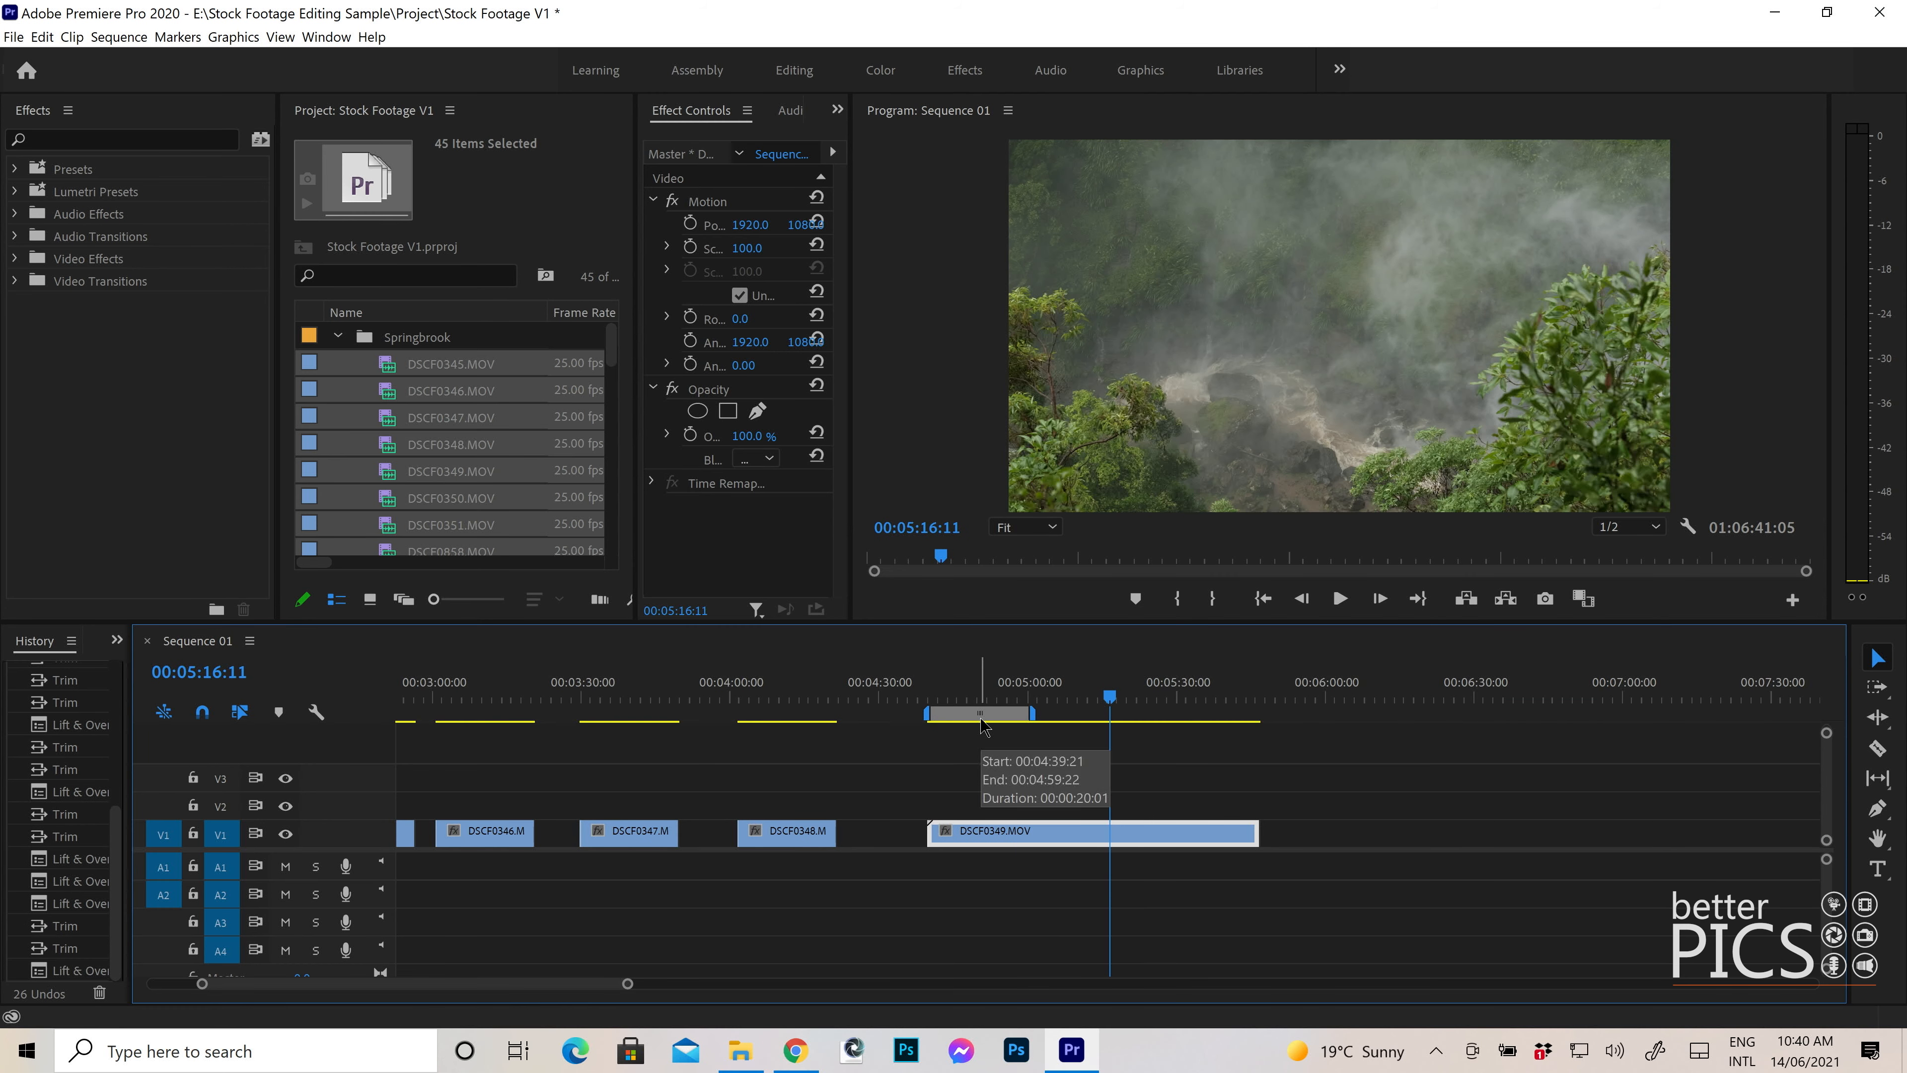
# - Trim both ends of DSCF0349.MOV to the work area starting at 00:05:04:22, play it back and move it closer to DSCF0348.MOV
pyautogui.moveTo(981, 719); pyautogui.dragTo(1106, 720)
pyautogui.moveTo(935, 830); pyautogui.dragTo(1051, 833)
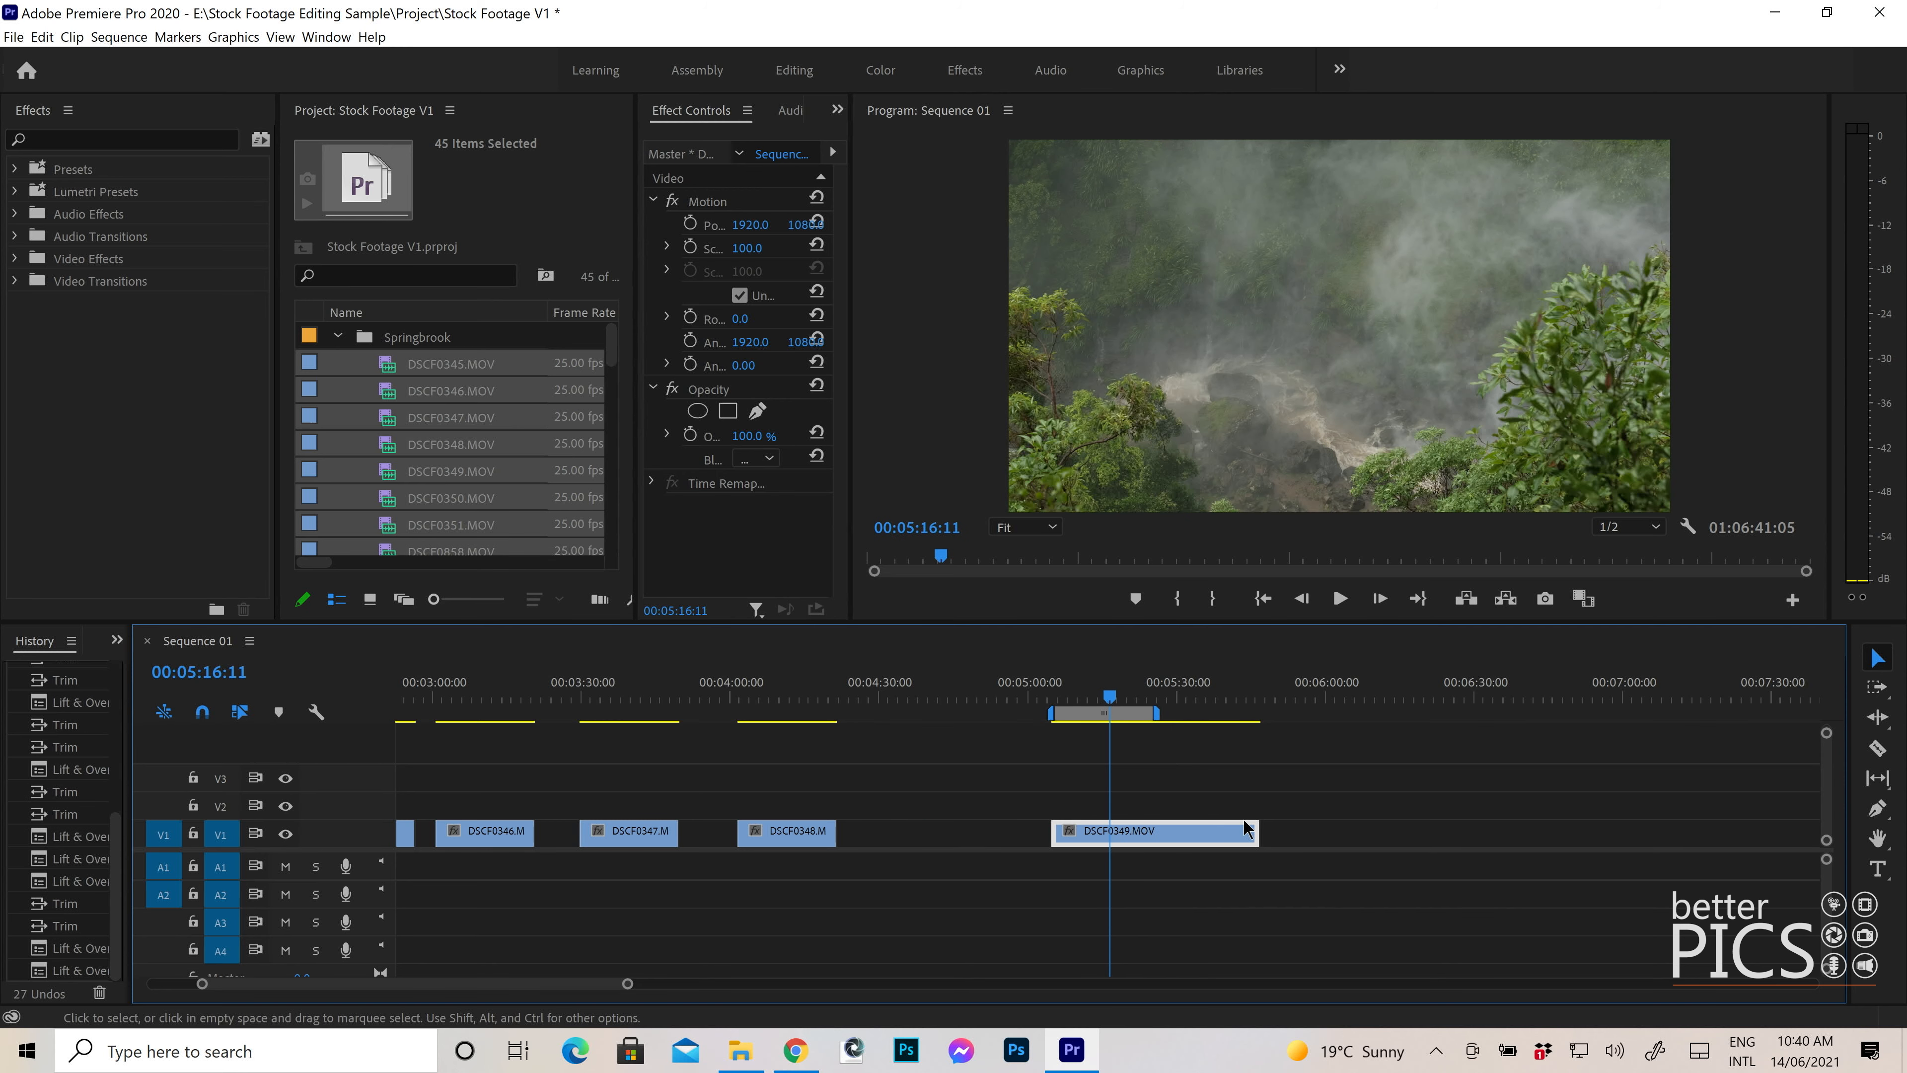
pyautogui.moveTo(1257, 829); pyautogui.dragTo(1153, 797)
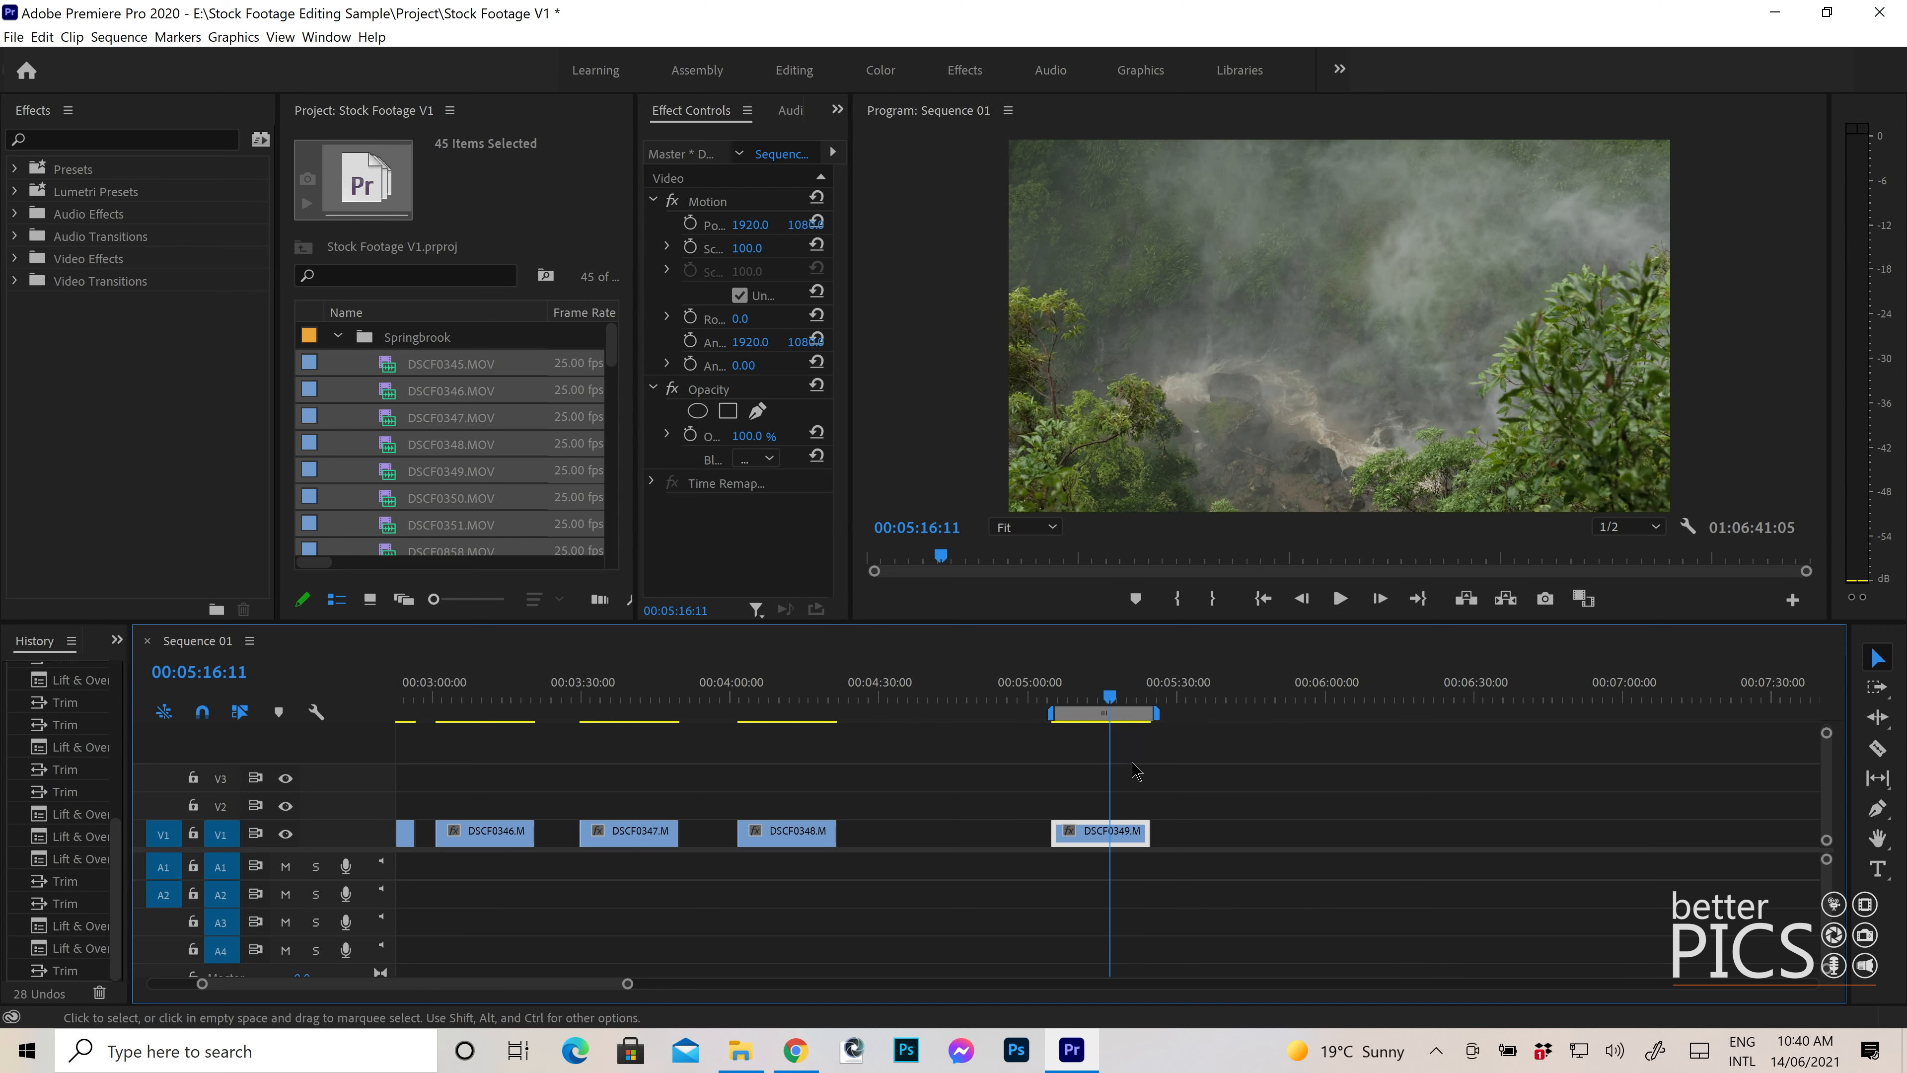
pyautogui.click(1059, 699)
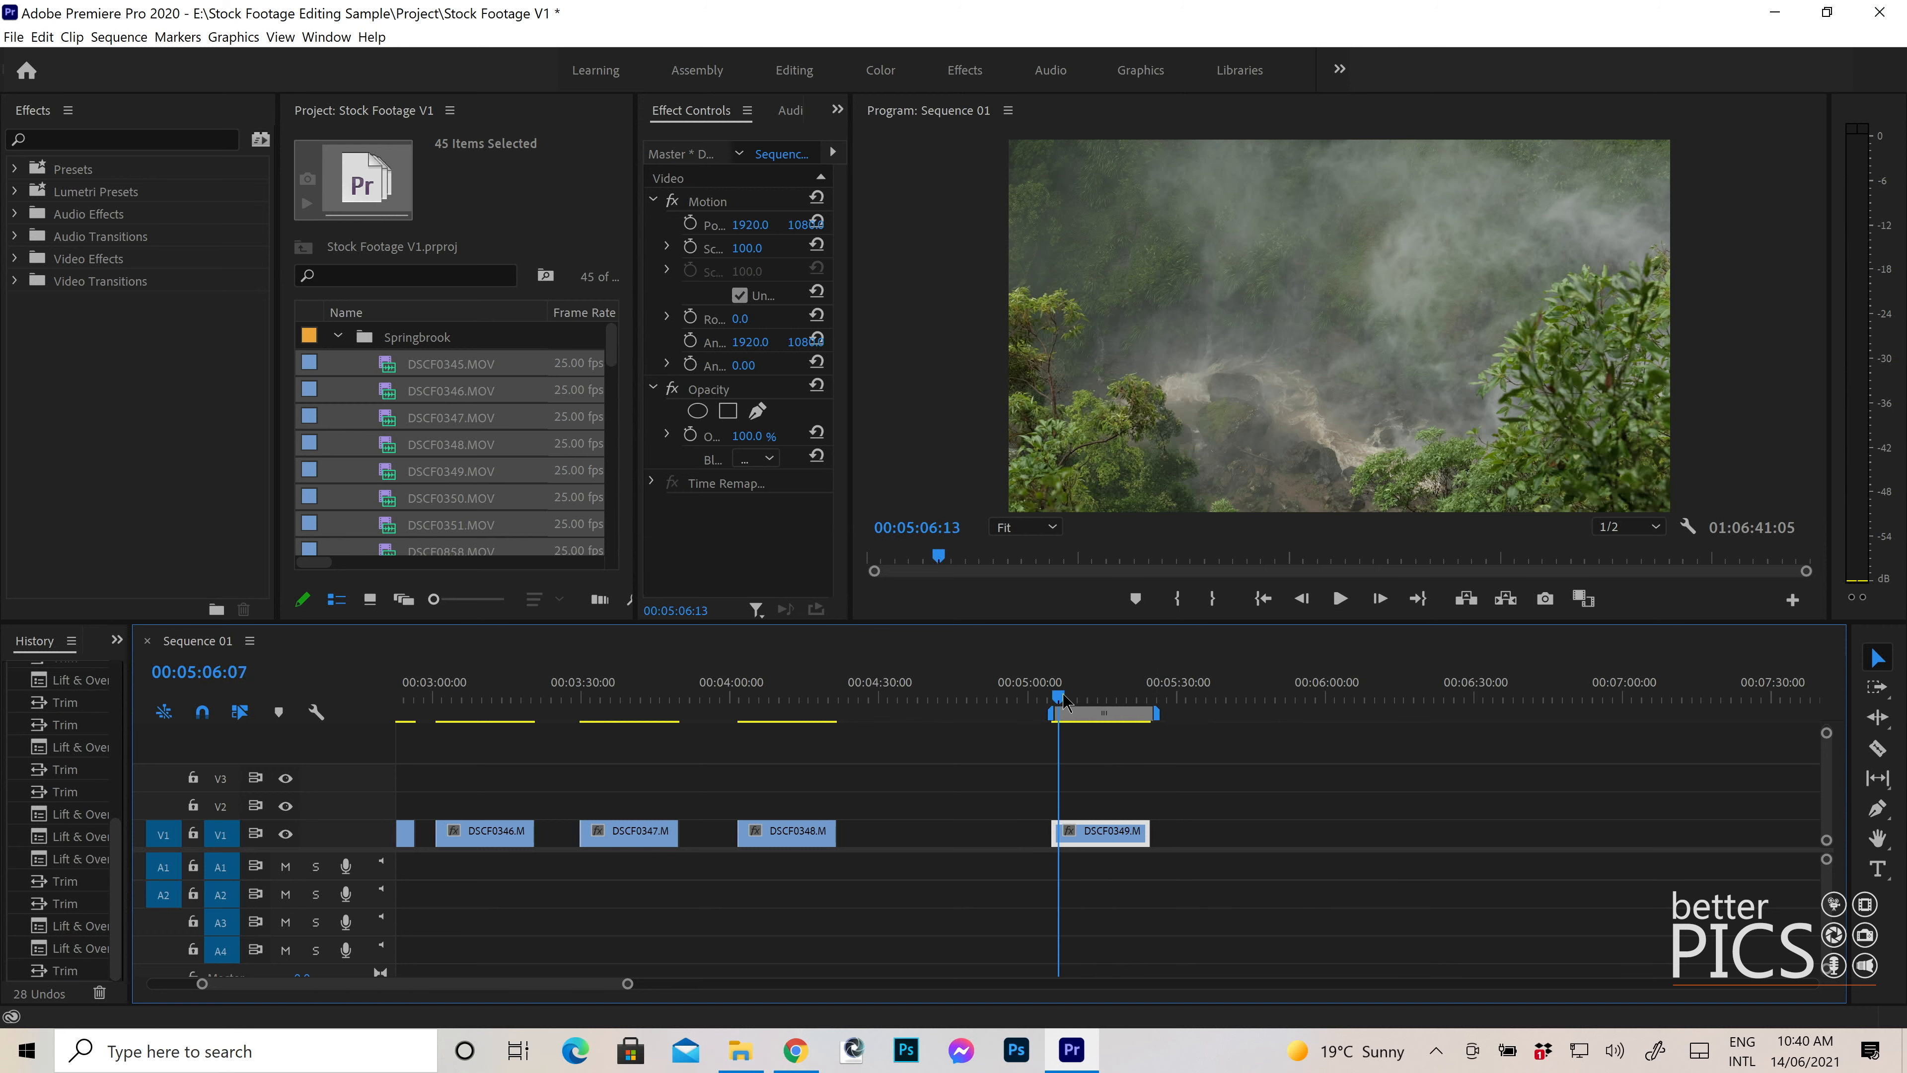
pyautogui.press('space')
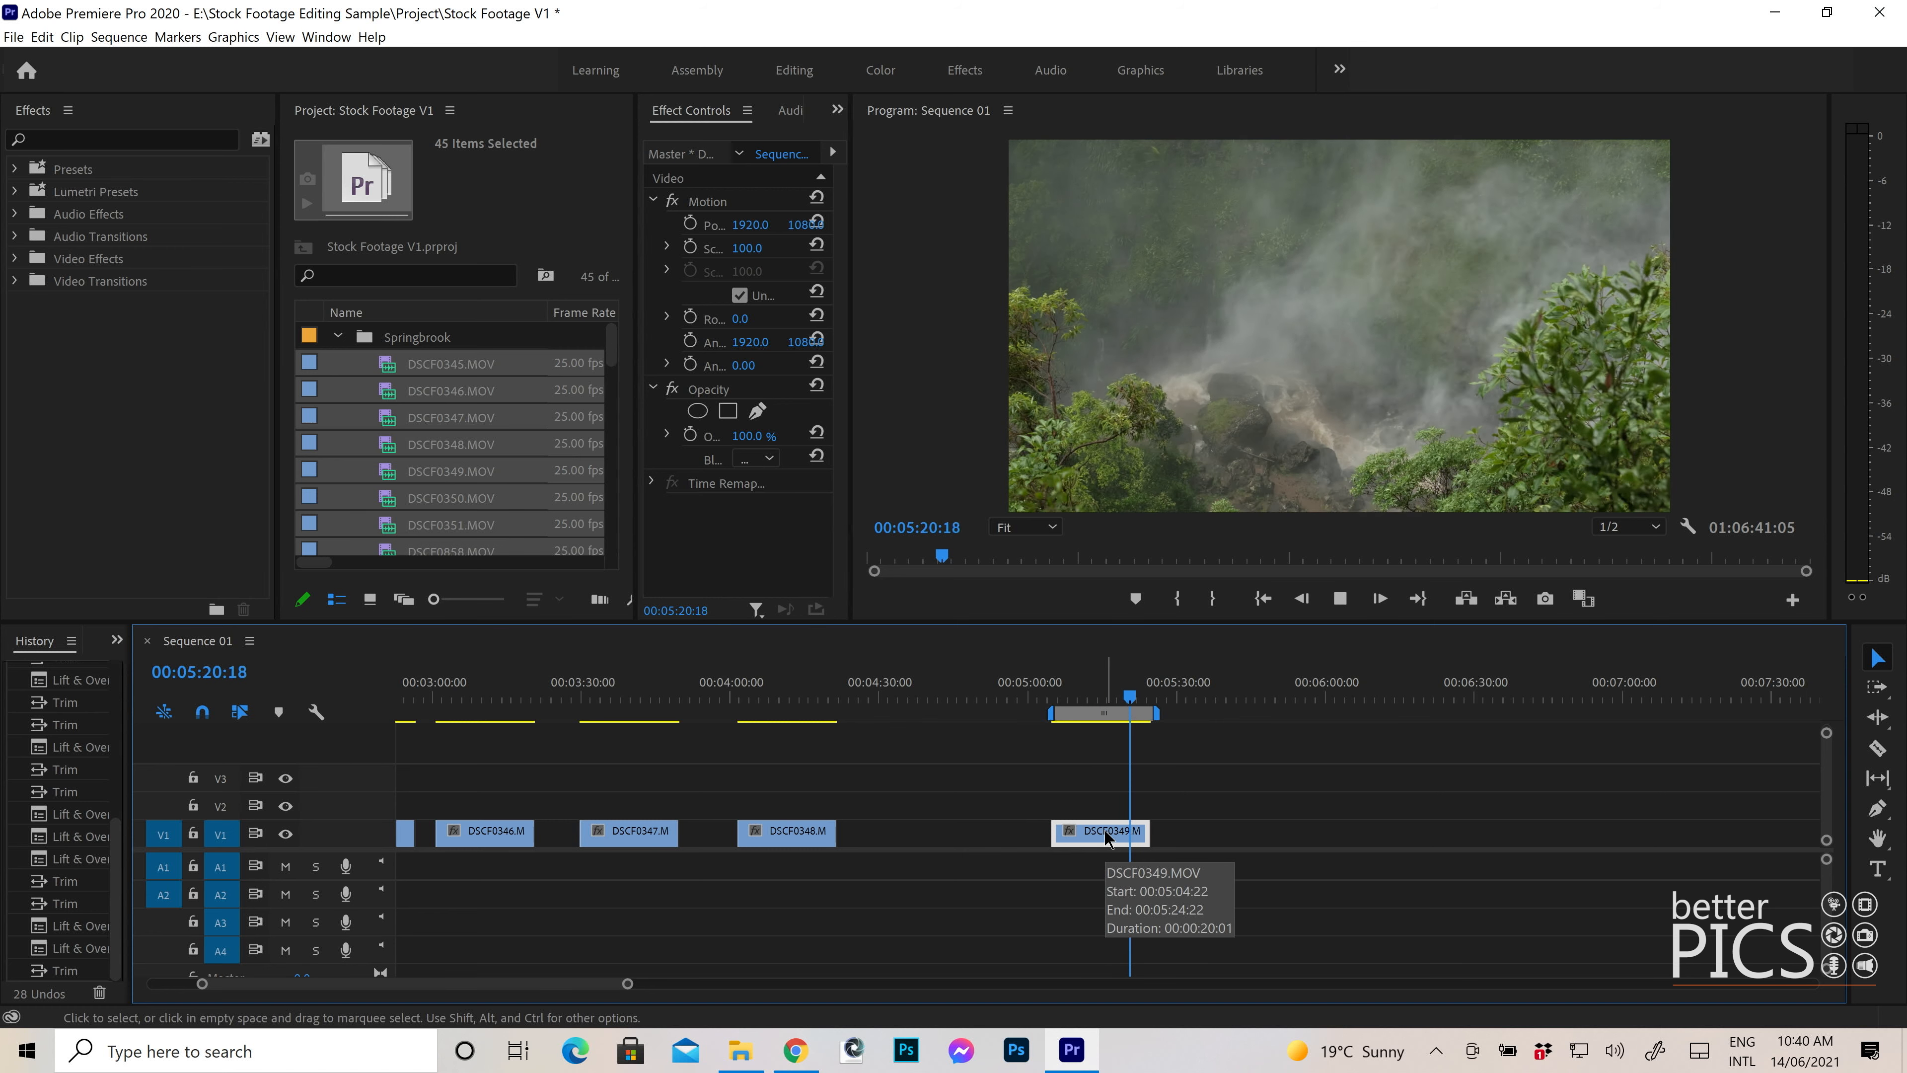
pyautogui.moveTo(1106, 836); pyautogui.dragTo(918, 835)
pyautogui.press('space')
# - Move DSCF0350.MOV into the gap after DSCF0349.MOV on V1, starting at about 00:05:04
pyautogui.press('-')
pyautogui.press('-')
pyautogui.moveTo(1649, 841); pyautogui.dragTo(858, 852)
pyautogui.press('=')
pyautogui.press('=')
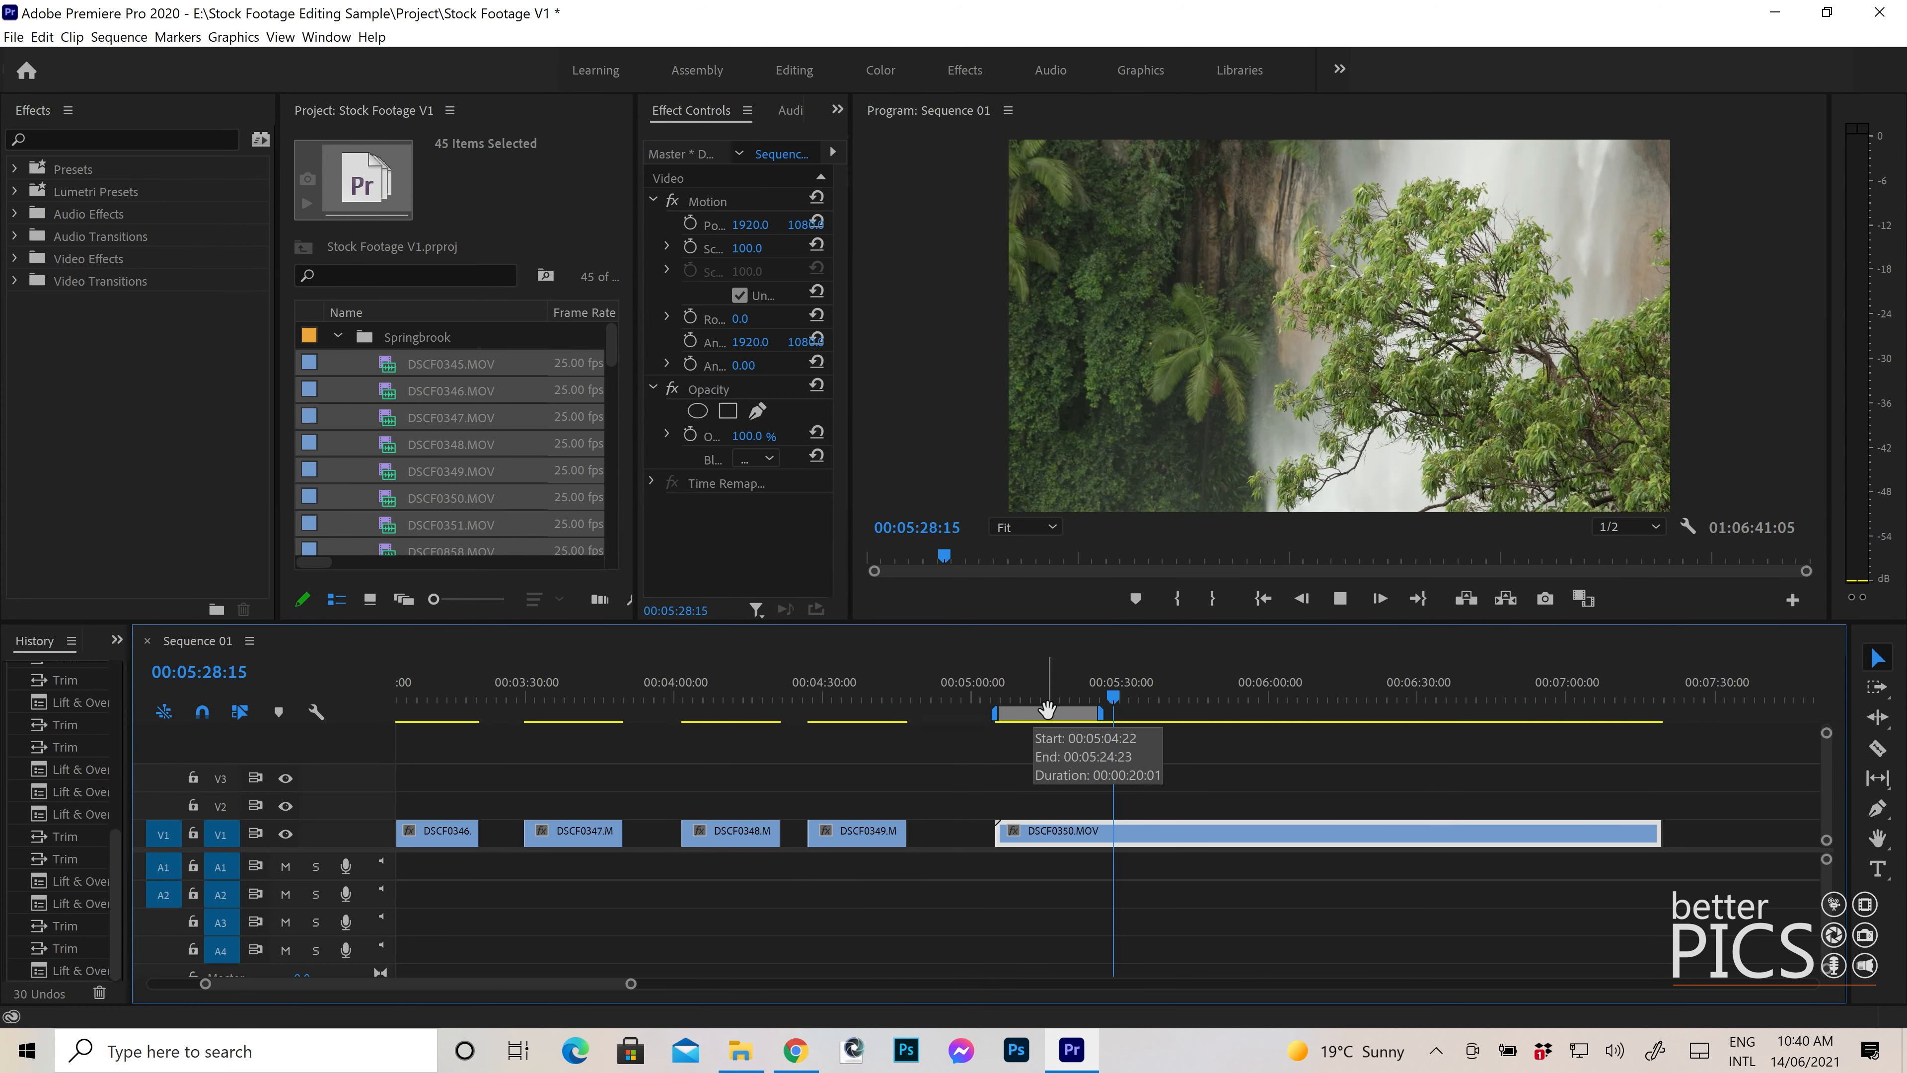
# - Shift the work area over a later part of DSCF0350.MOV and trim both ends of the clip to match it
pyautogui.moveTo(1048, 713); pyautogui.dragTo(1307, 713)
pyautogui.moveTo(1006, 824); pyautogui.dragTo(1255, 827)
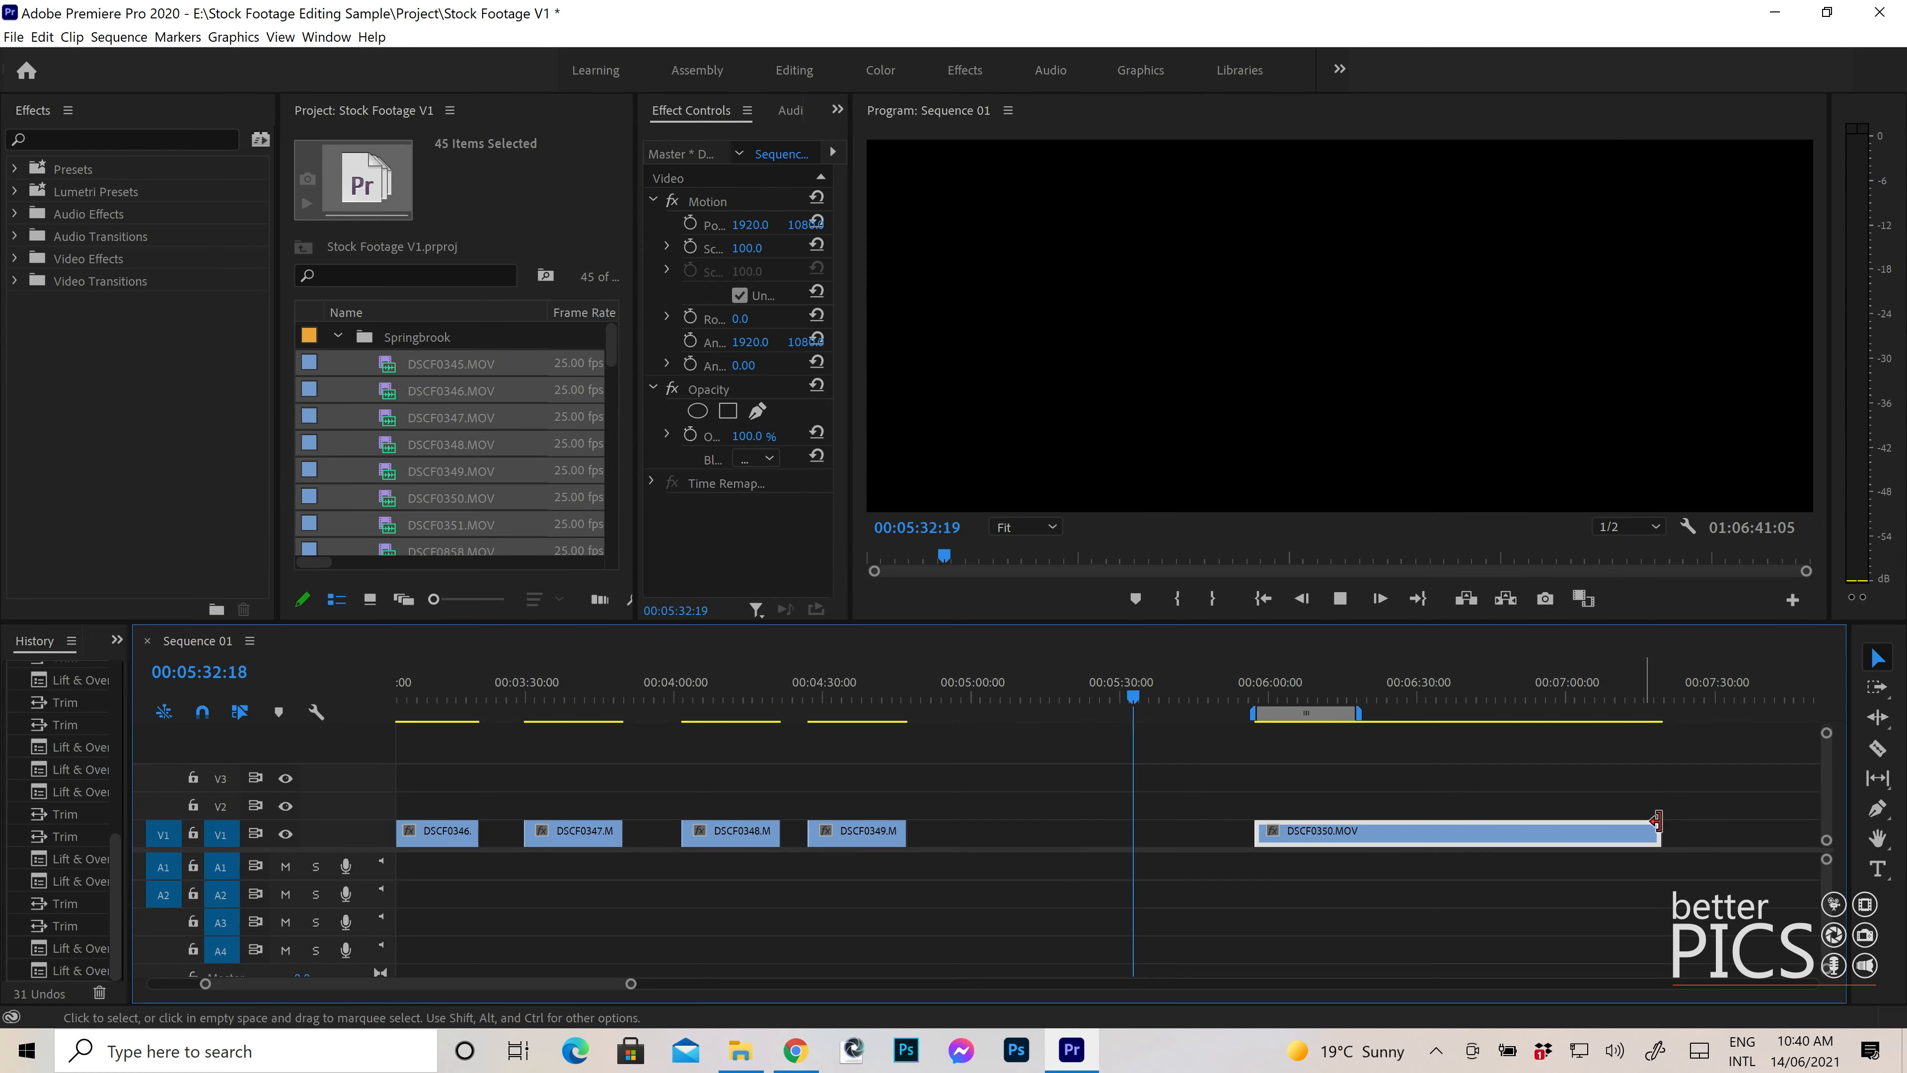
pyautogui.moveTo(1657, 828); pyautogui.dragTo(1246, 819)
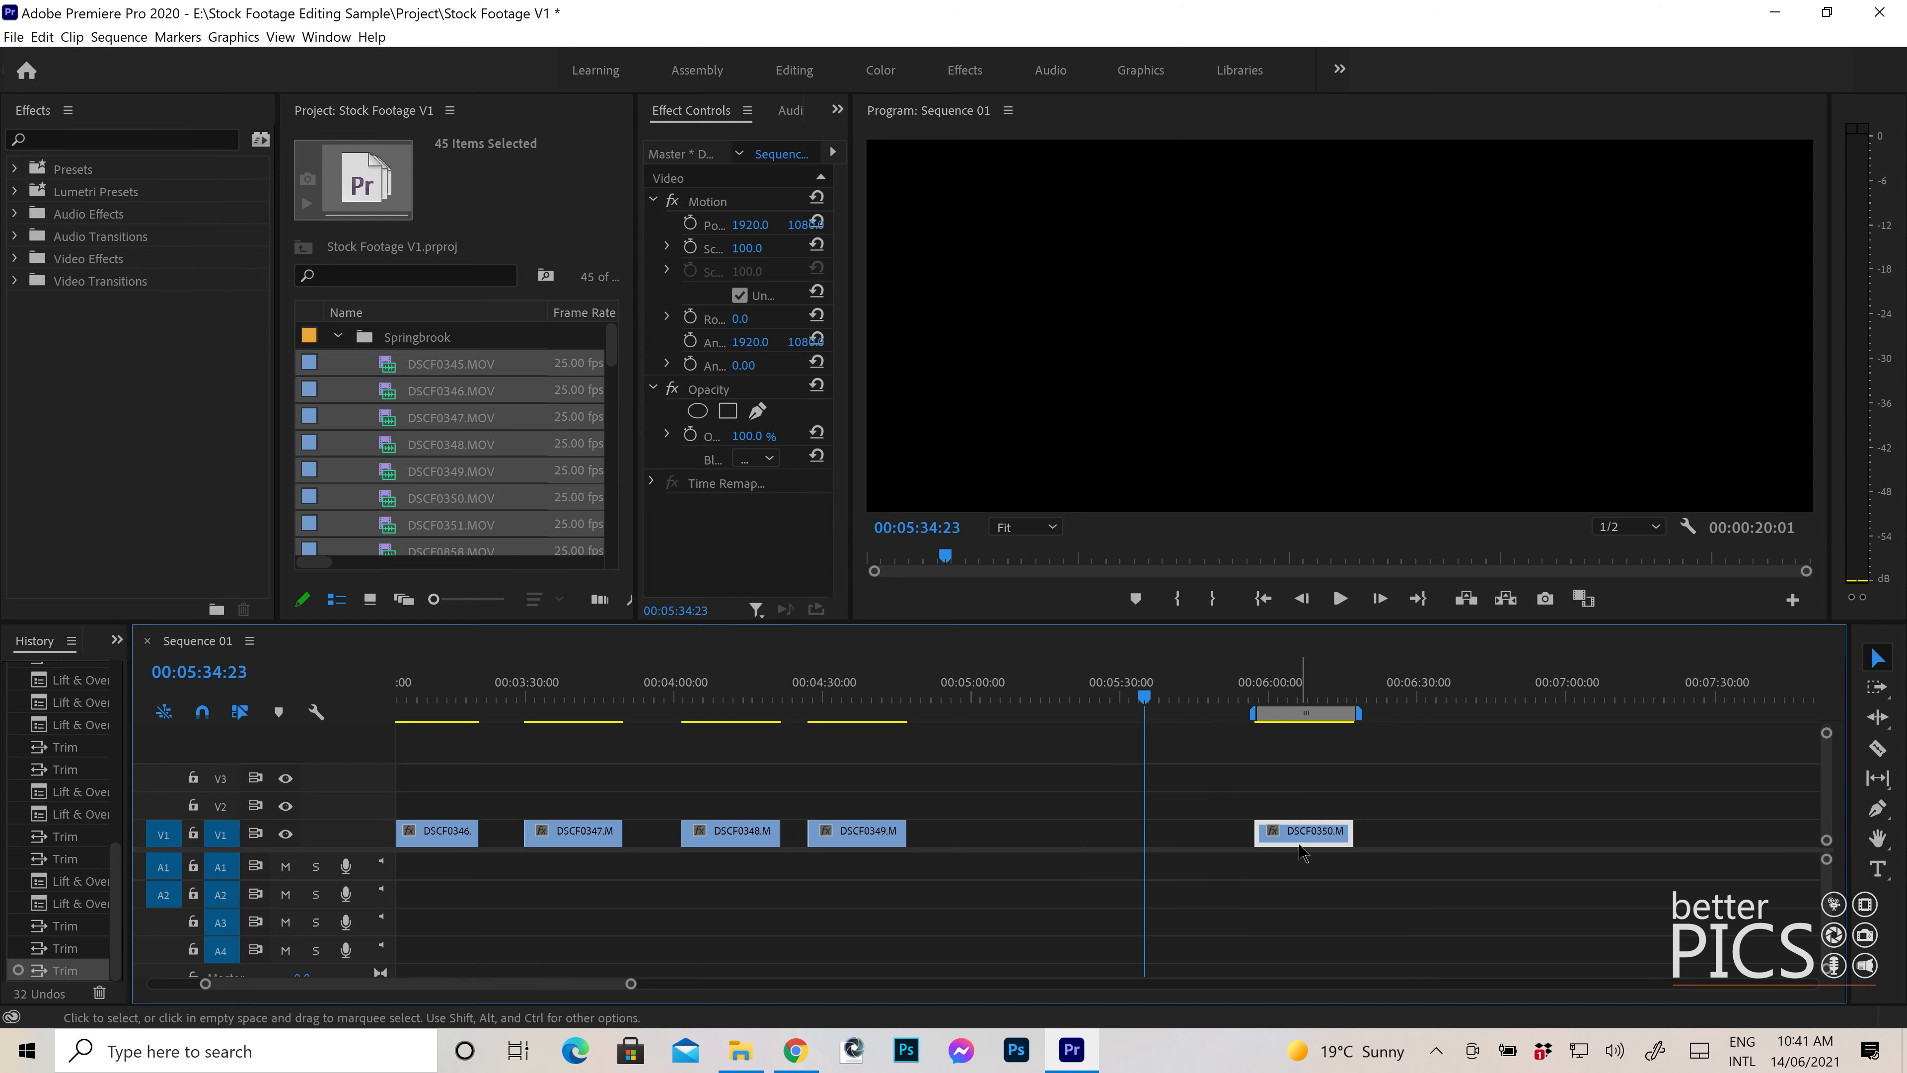
# - Move the trimmed DSCF0350.MOV and the work area back to just after DSCF0349.MOV, starting at about 00:04:55
pyautogui.moveTo(1305, 839); pyautogui.dragTo(1000, 832)
pyautogui.click(989, 695)
pyautogui.moveTo(1307, 712); pyautogui.dragTo(1002, 706)
# - Review a frame of each trimmed clip from DSCF0349.MOV back to DSCF0345.MOV, and move the work area over DSCF0345.MOV
pyautogui.hscroll(-2, 1040, 796)
pyautogui.hscroll(-1, 1062, 835)
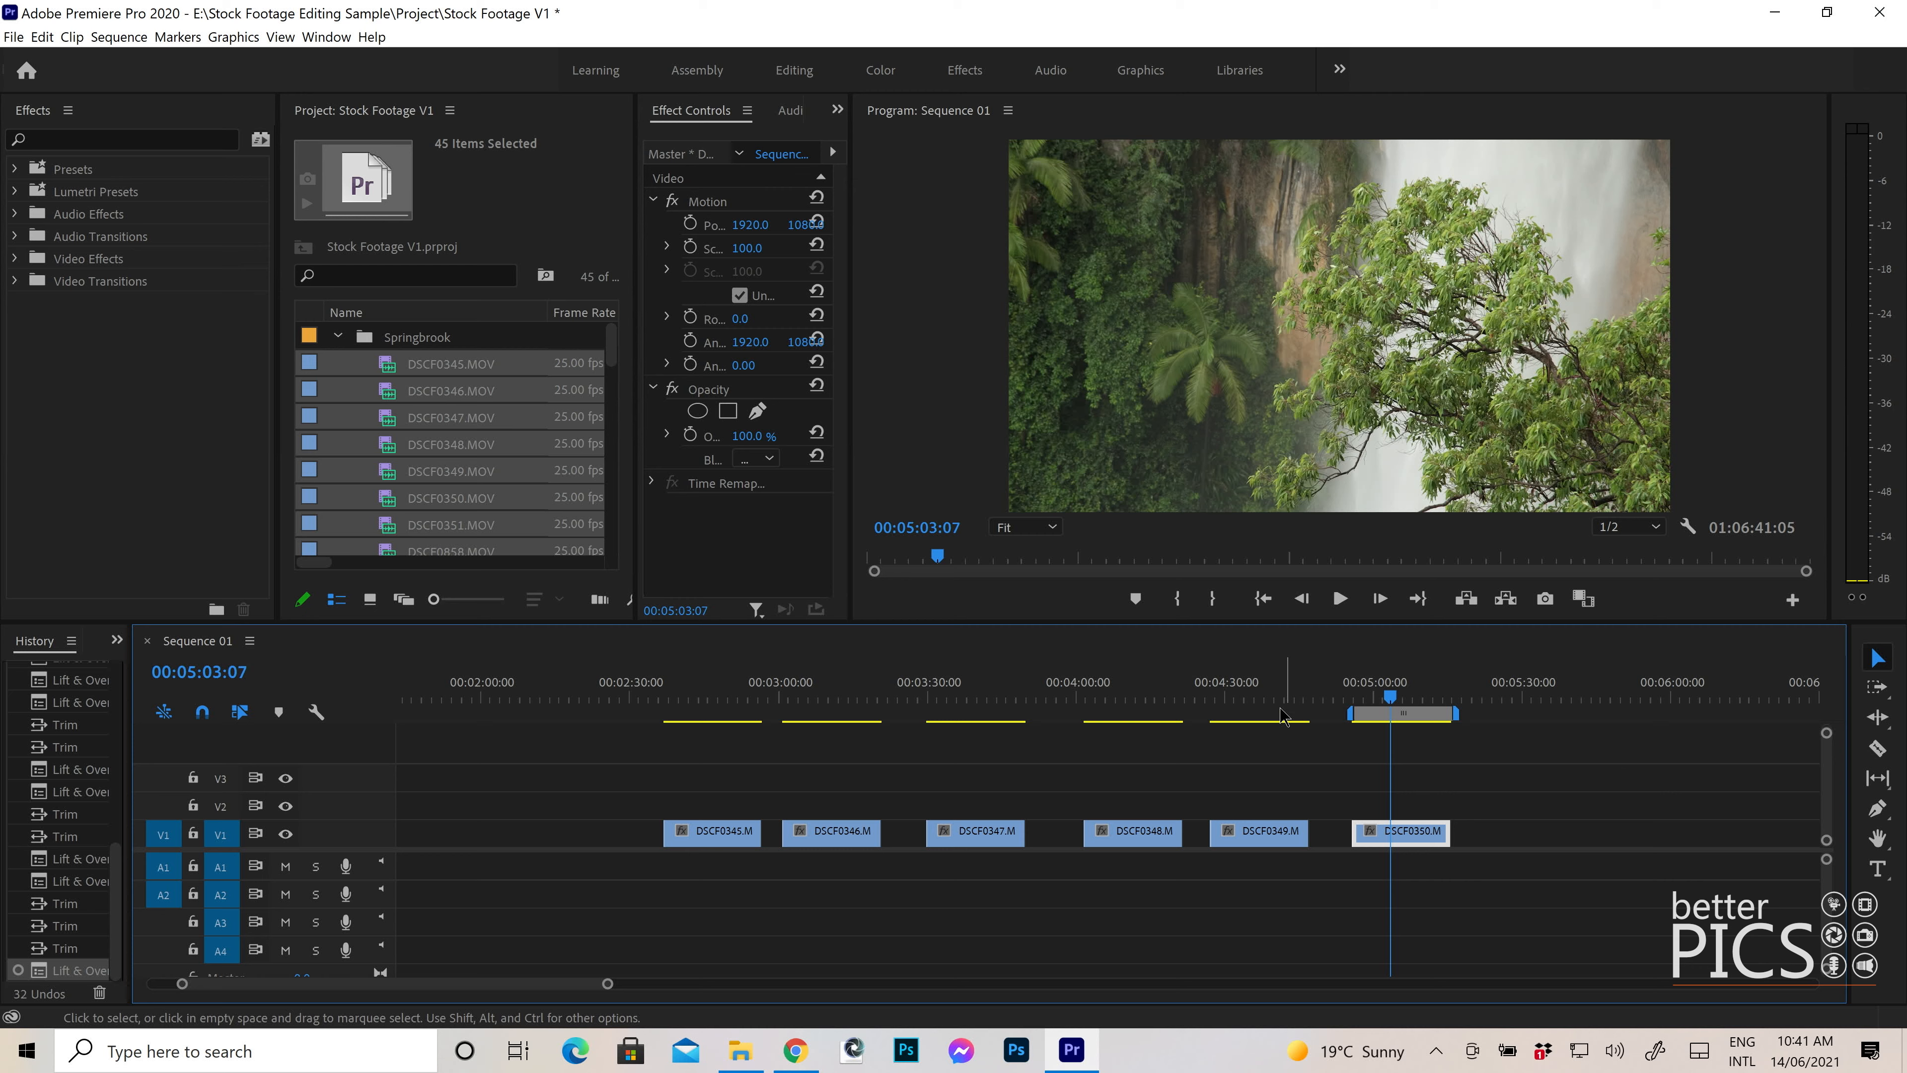
pyautogui.click(1265, 691)
pyautogui.click(1128, 695)
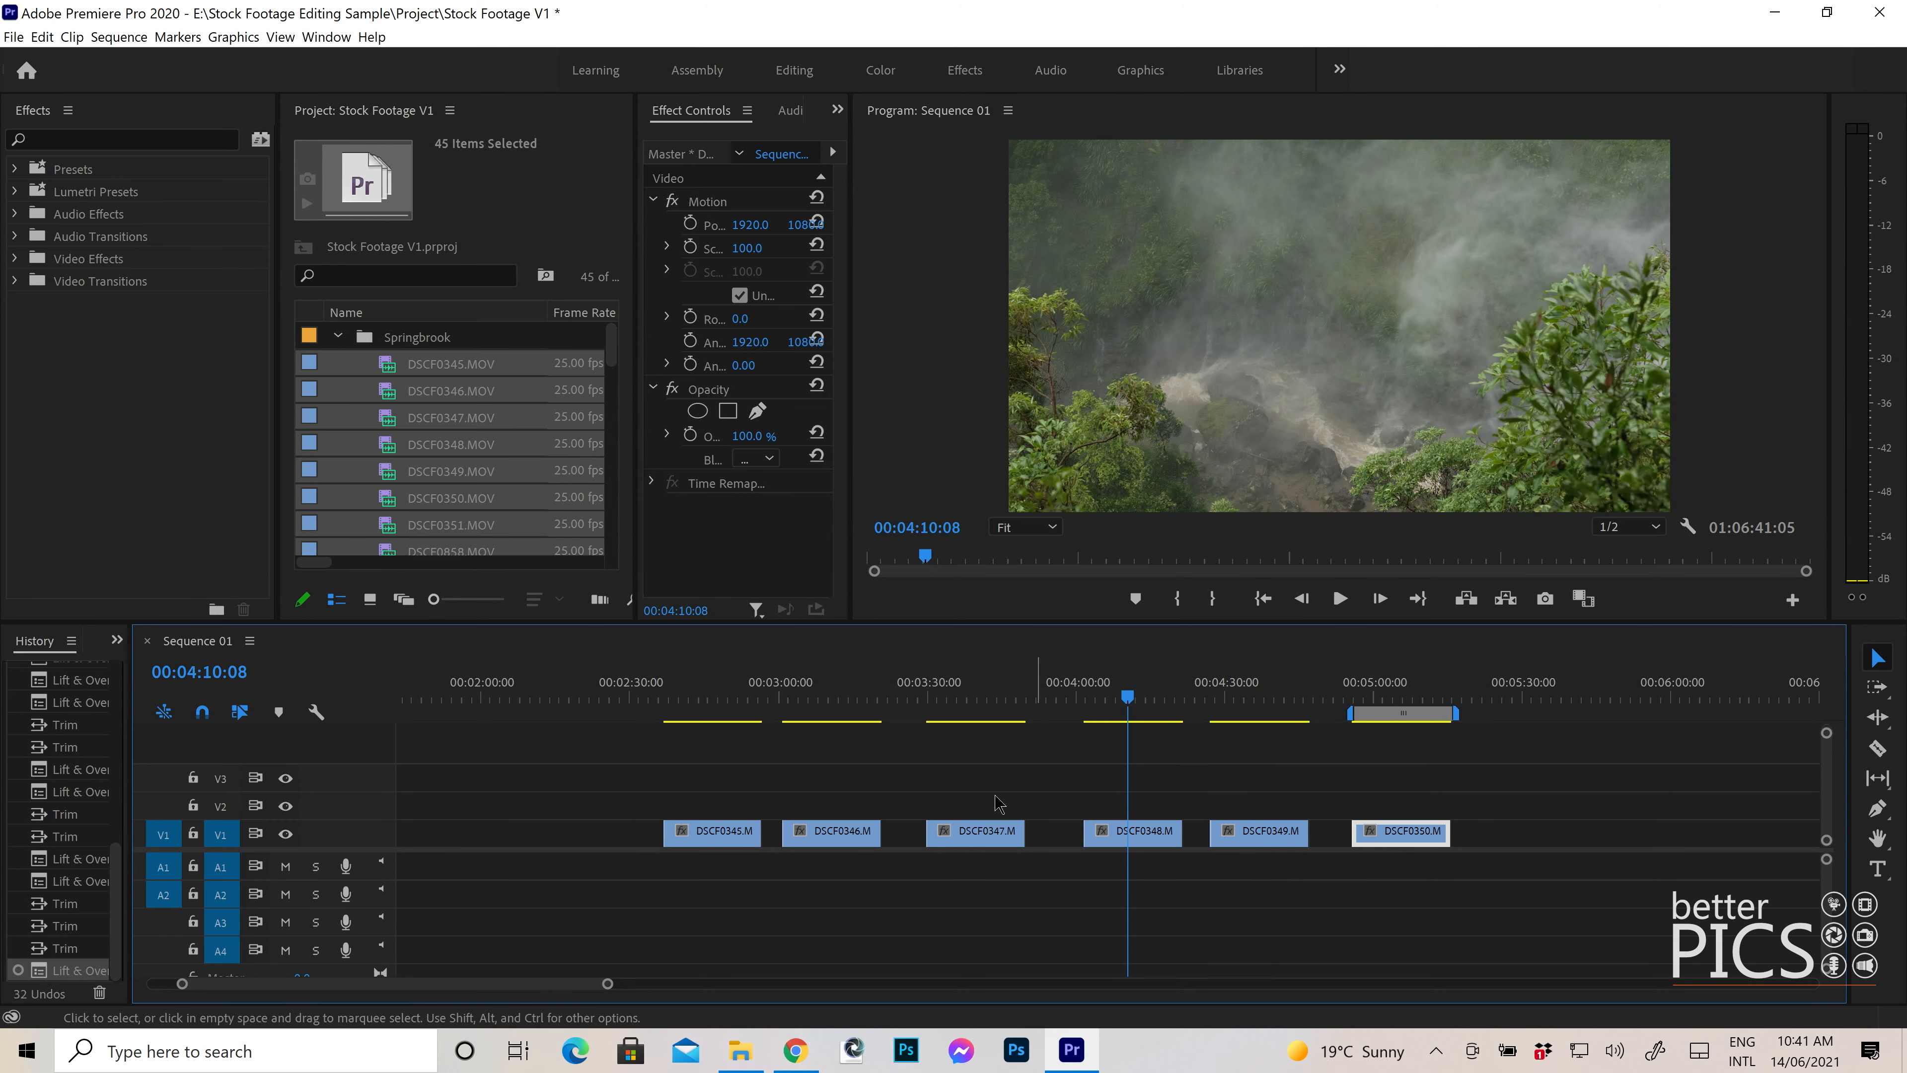
pyautogui.click(964, 695)
pyautogui.click(828, 696)
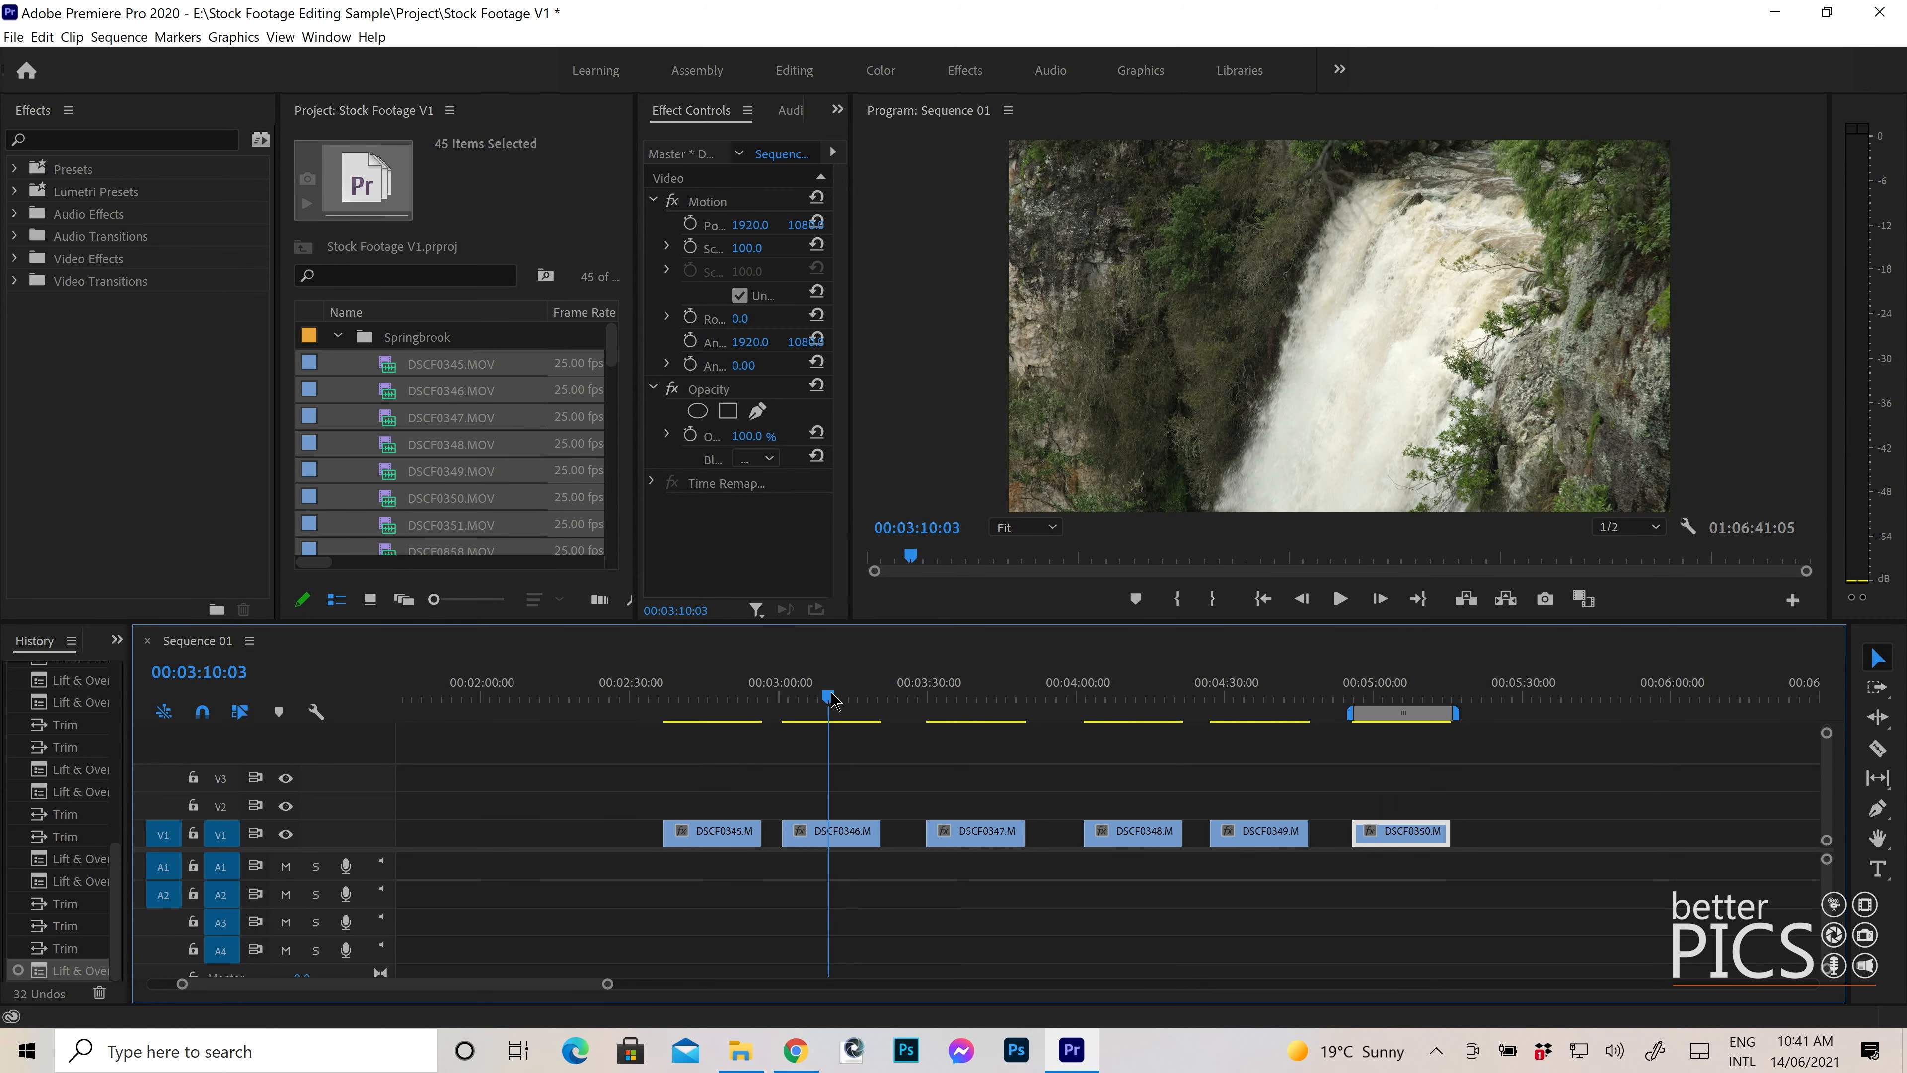
pyautogui.click(713, 720)
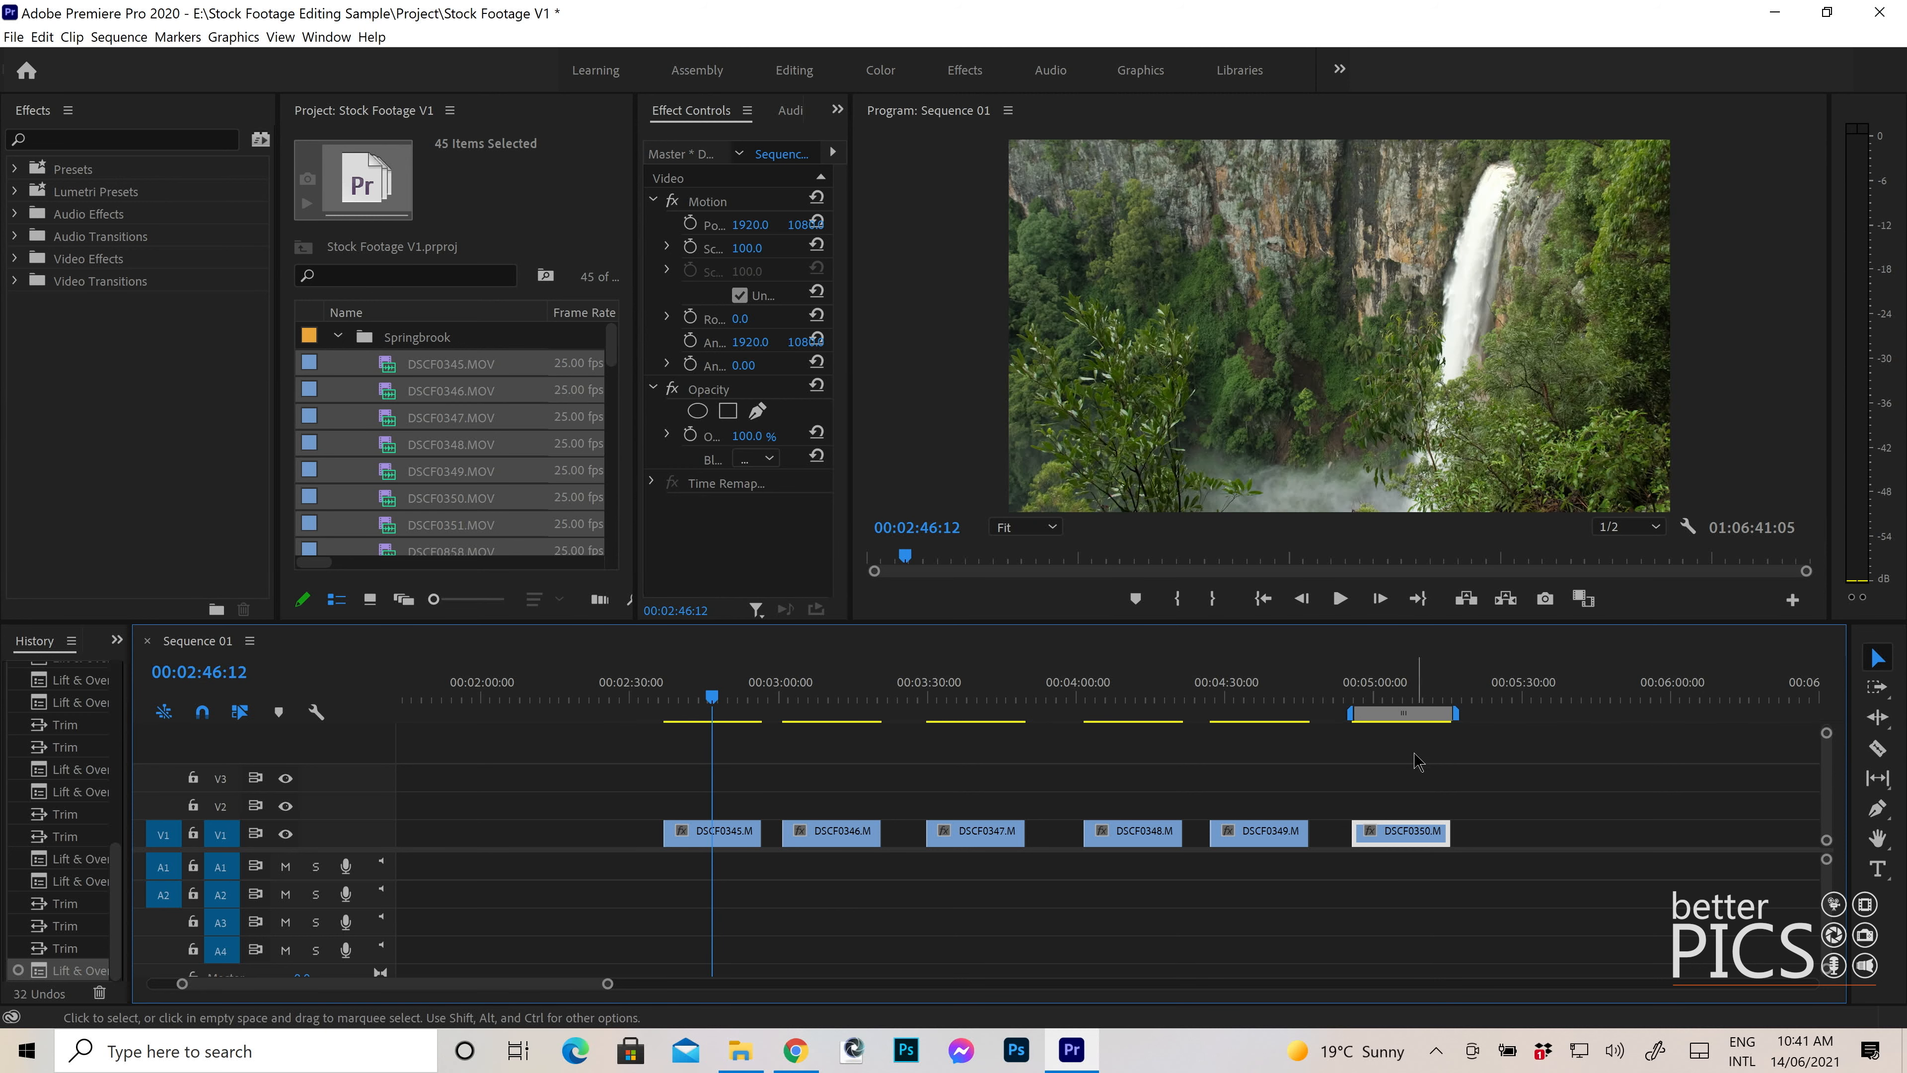
pyautogui.moveTo(1403, 714); pyautogui.dragTo(714, 713)
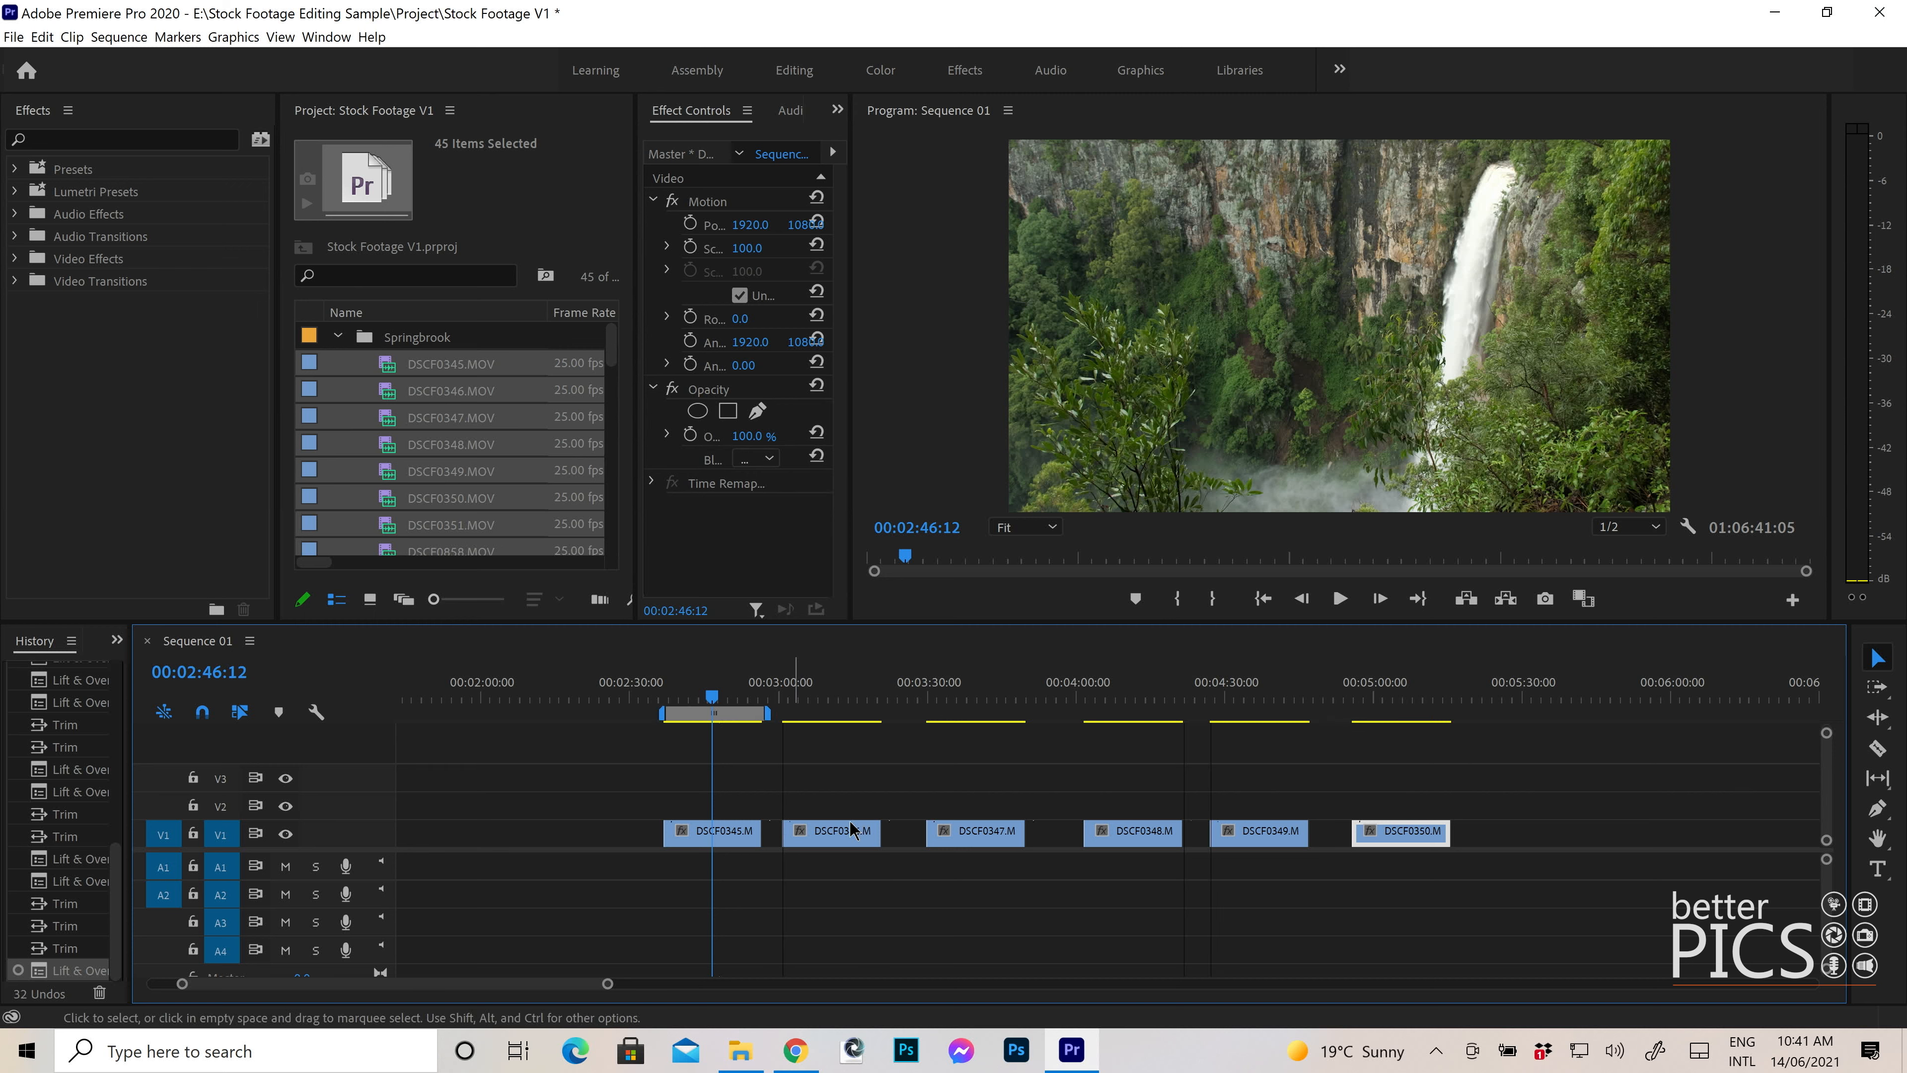
# - Select all the untrimmed clips that follow the gap after DSCF0350.MOV on V1
pyautogui.press('-')
pyautogui.press('-')
pyautogui.press('-')
pyautogui.press('-')
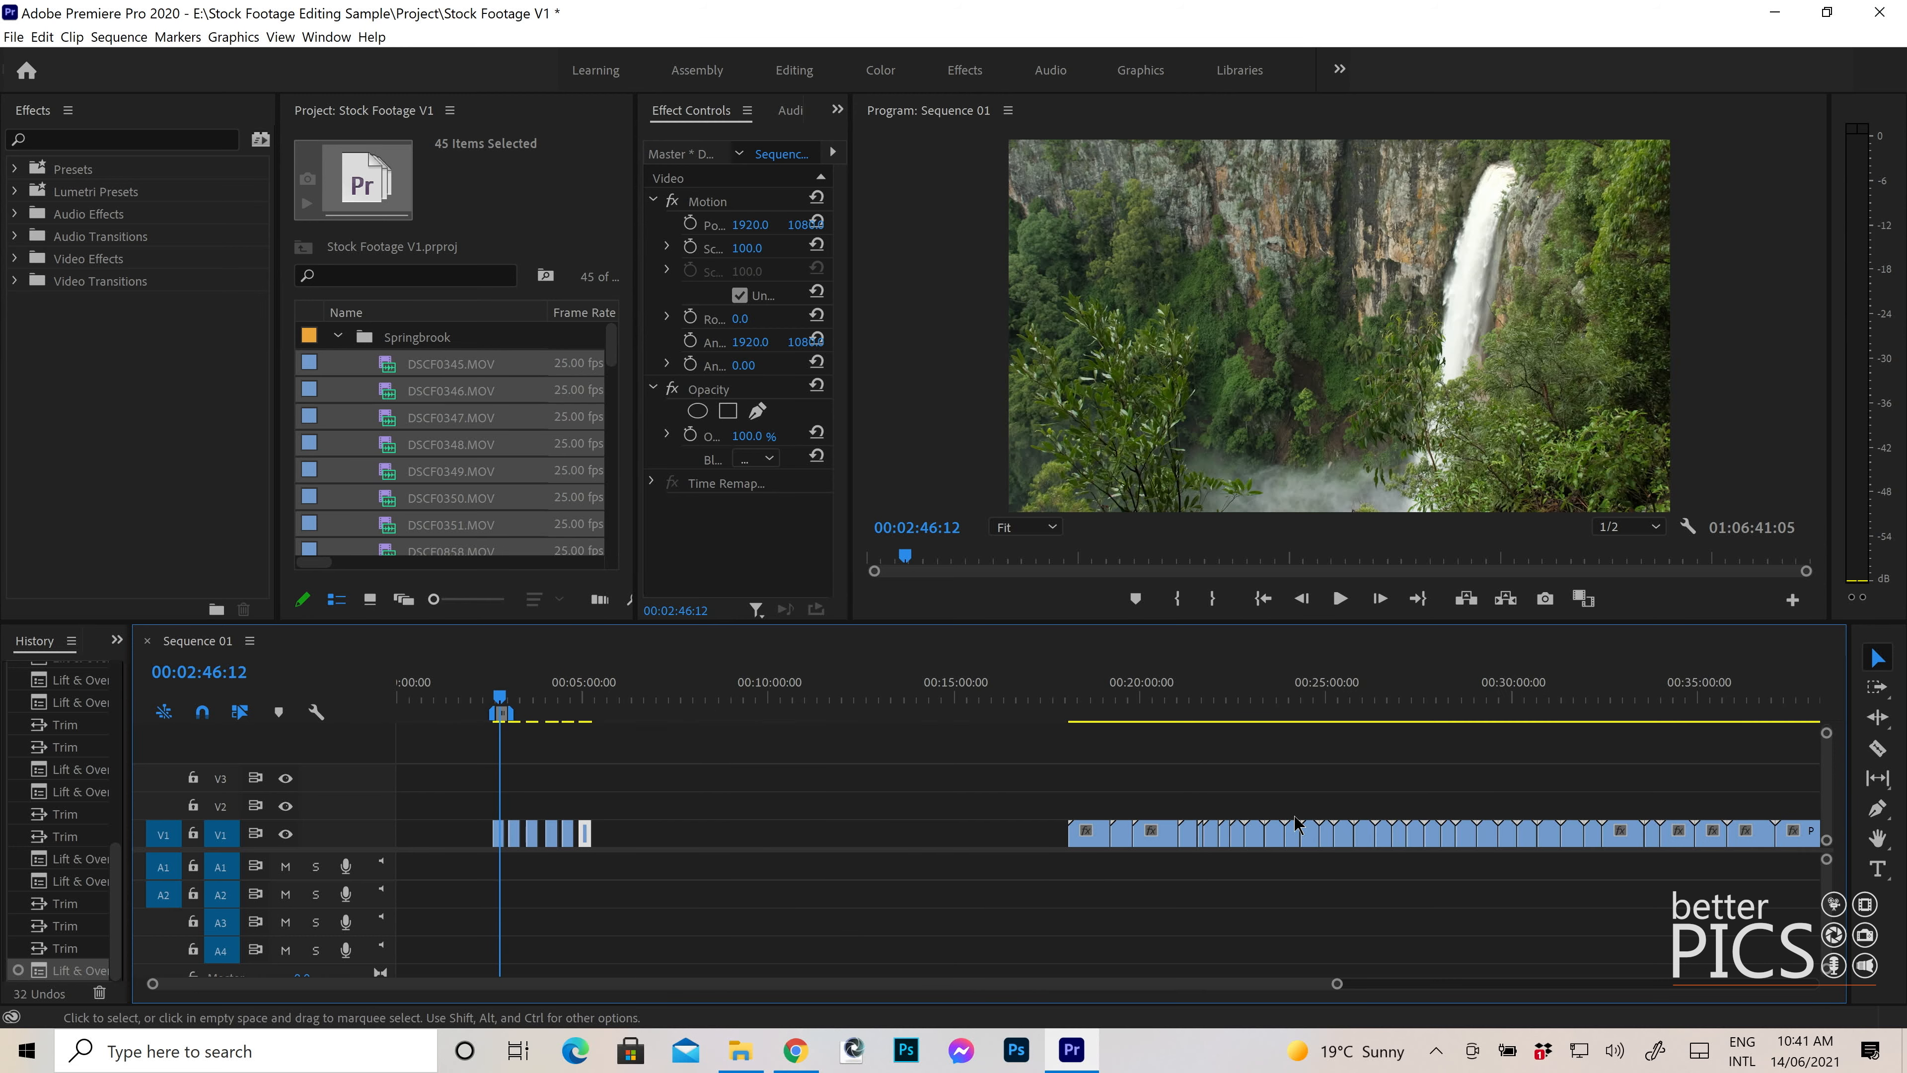
pyautogui.moveTo(727, 778); pyautogui.dragTo(1705, 909)
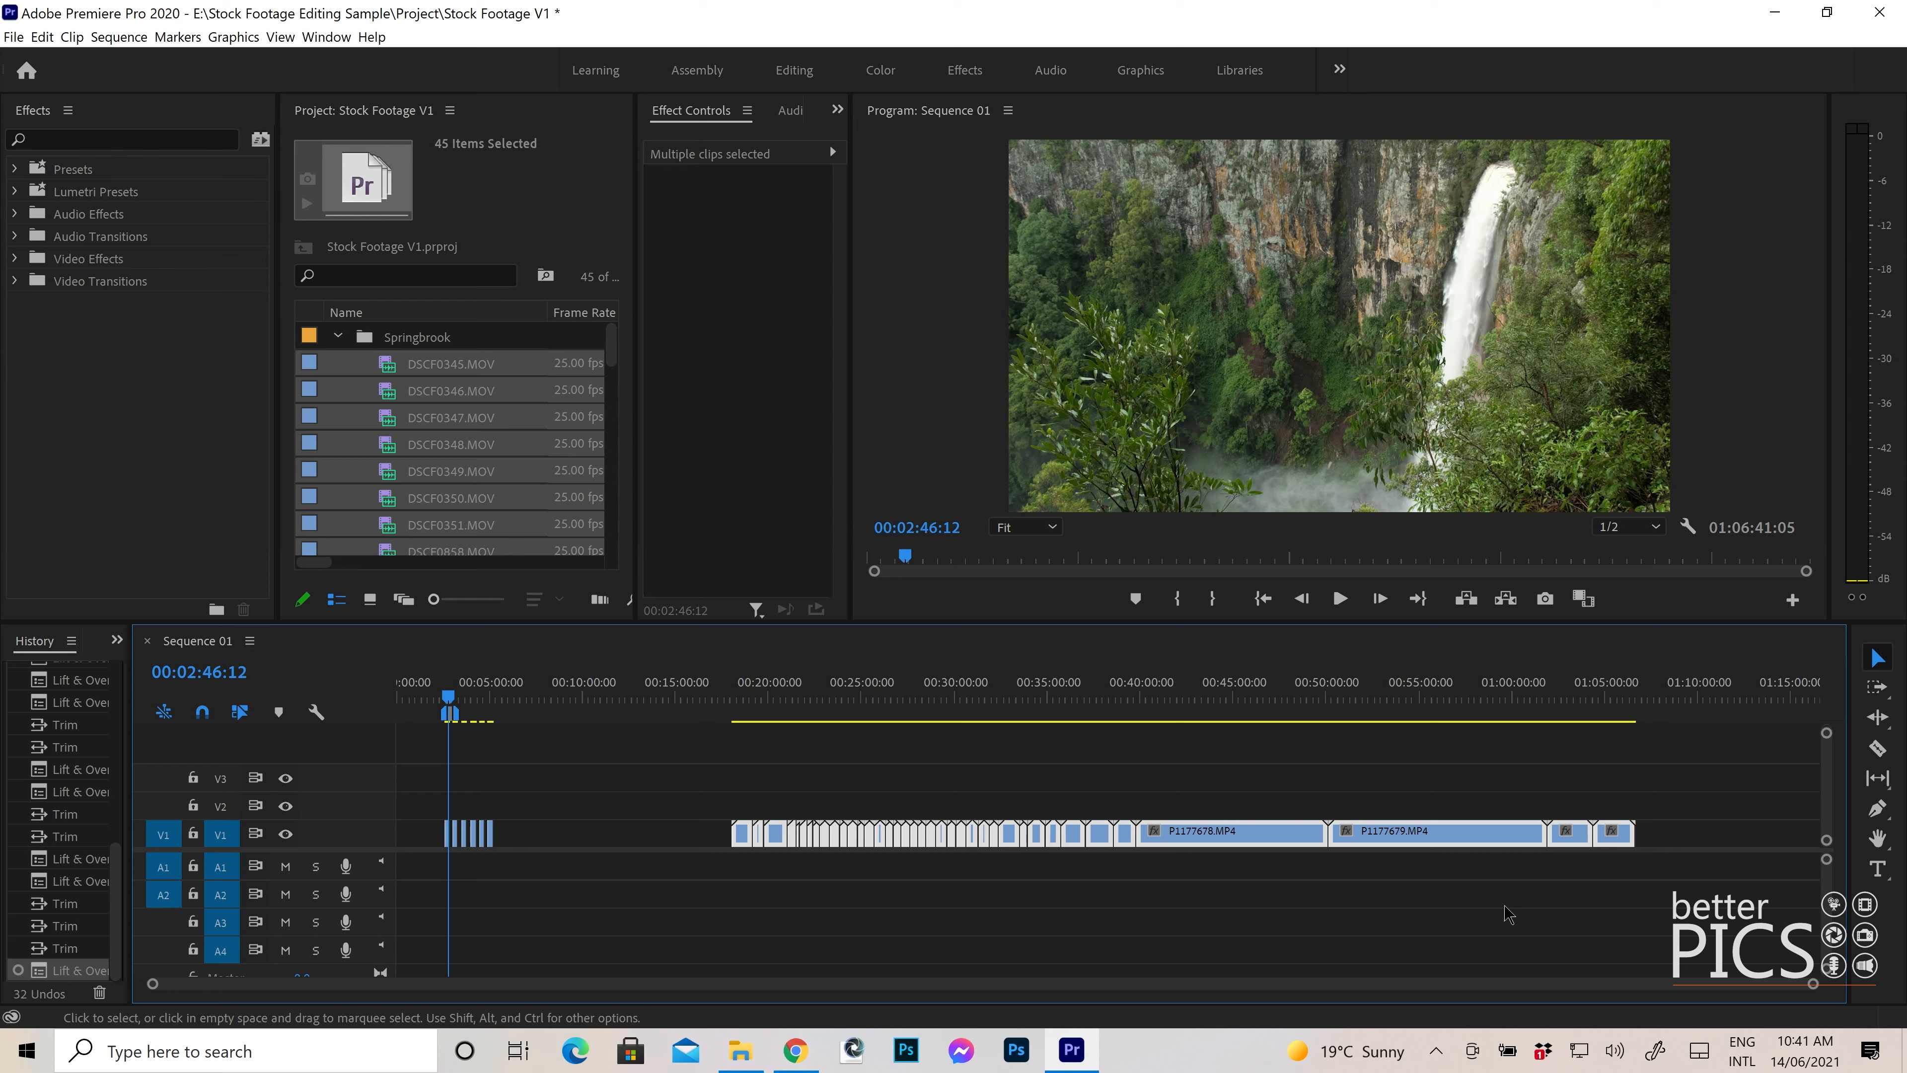
pyautogui.press('=')
pyautogui.press('=')
pyautogui.press('=')
pyautogui.press('=')
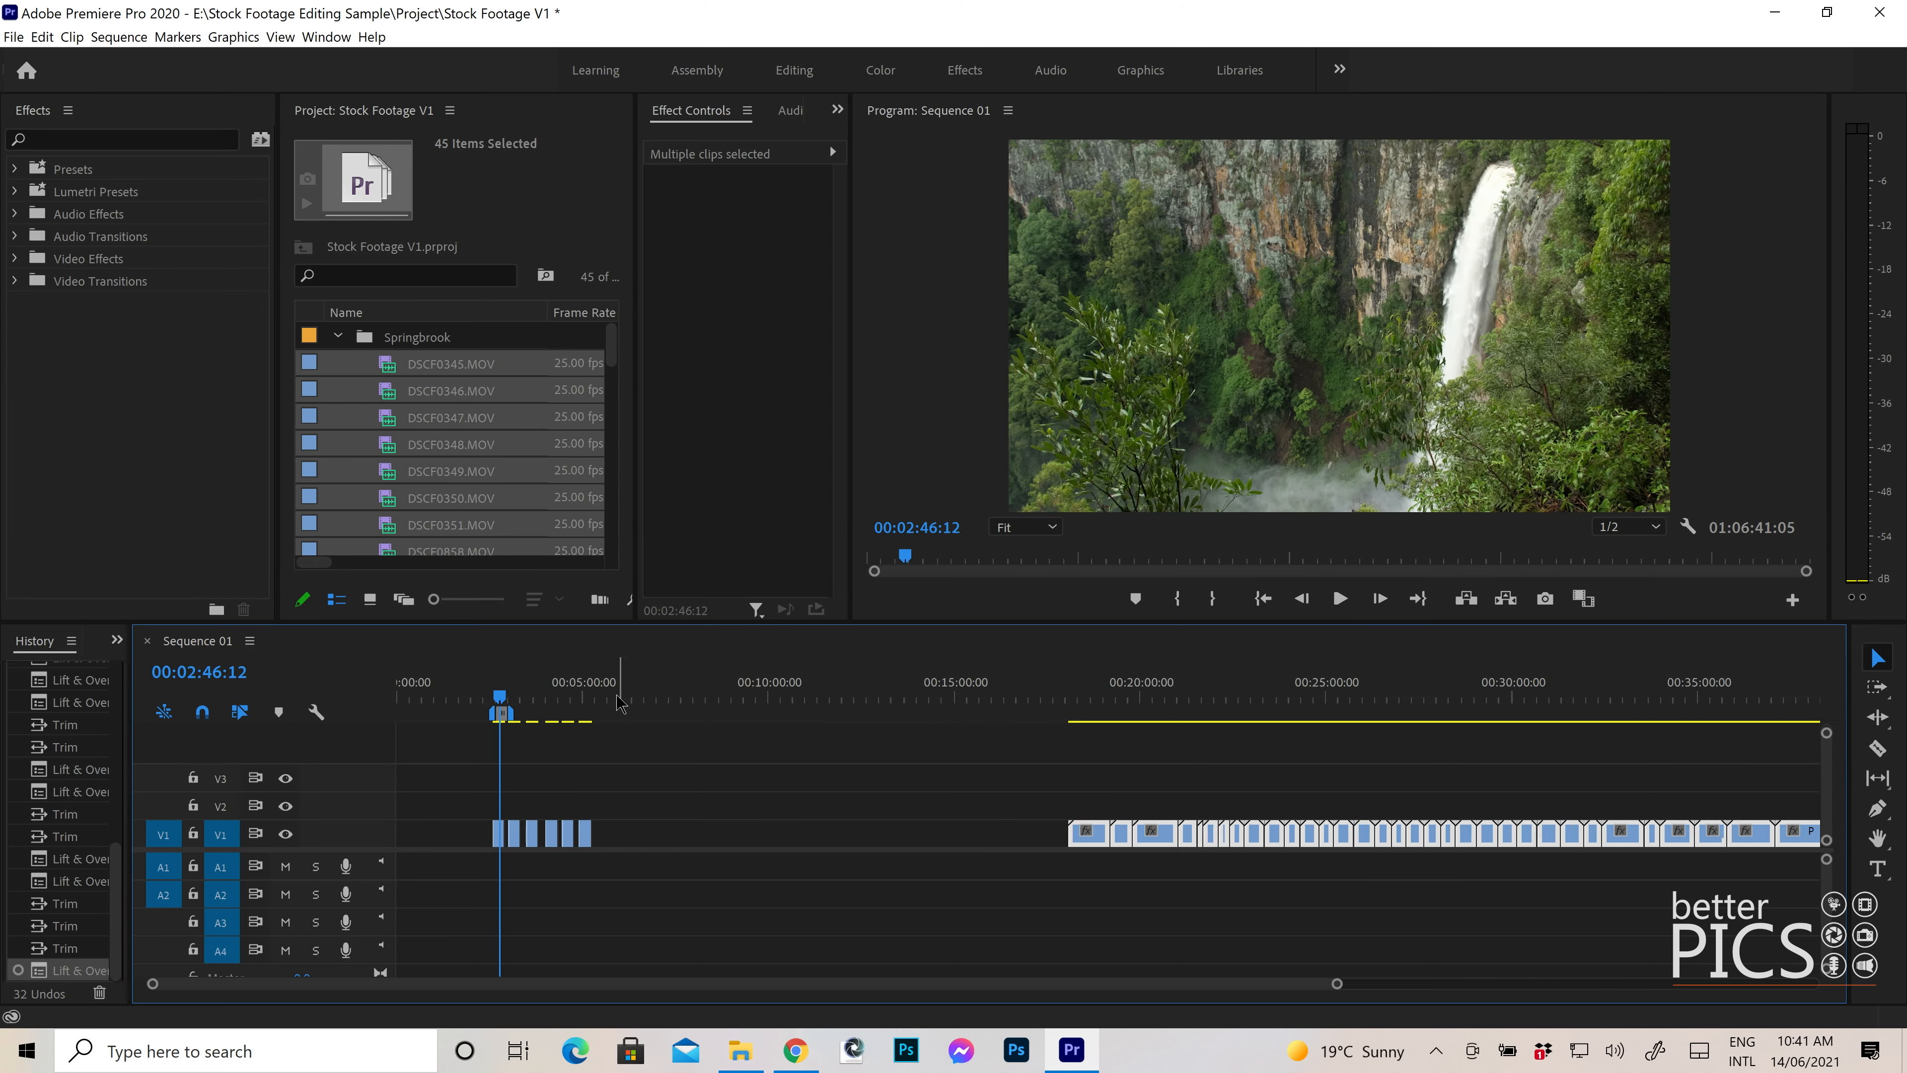
# - Review a frame of DSCF0346.MOV, DSCF0347.MOV, DSCF0348.MOV and DSCF0349.MOV in turn
pyautogui.scroll(-3, 1250, 838)
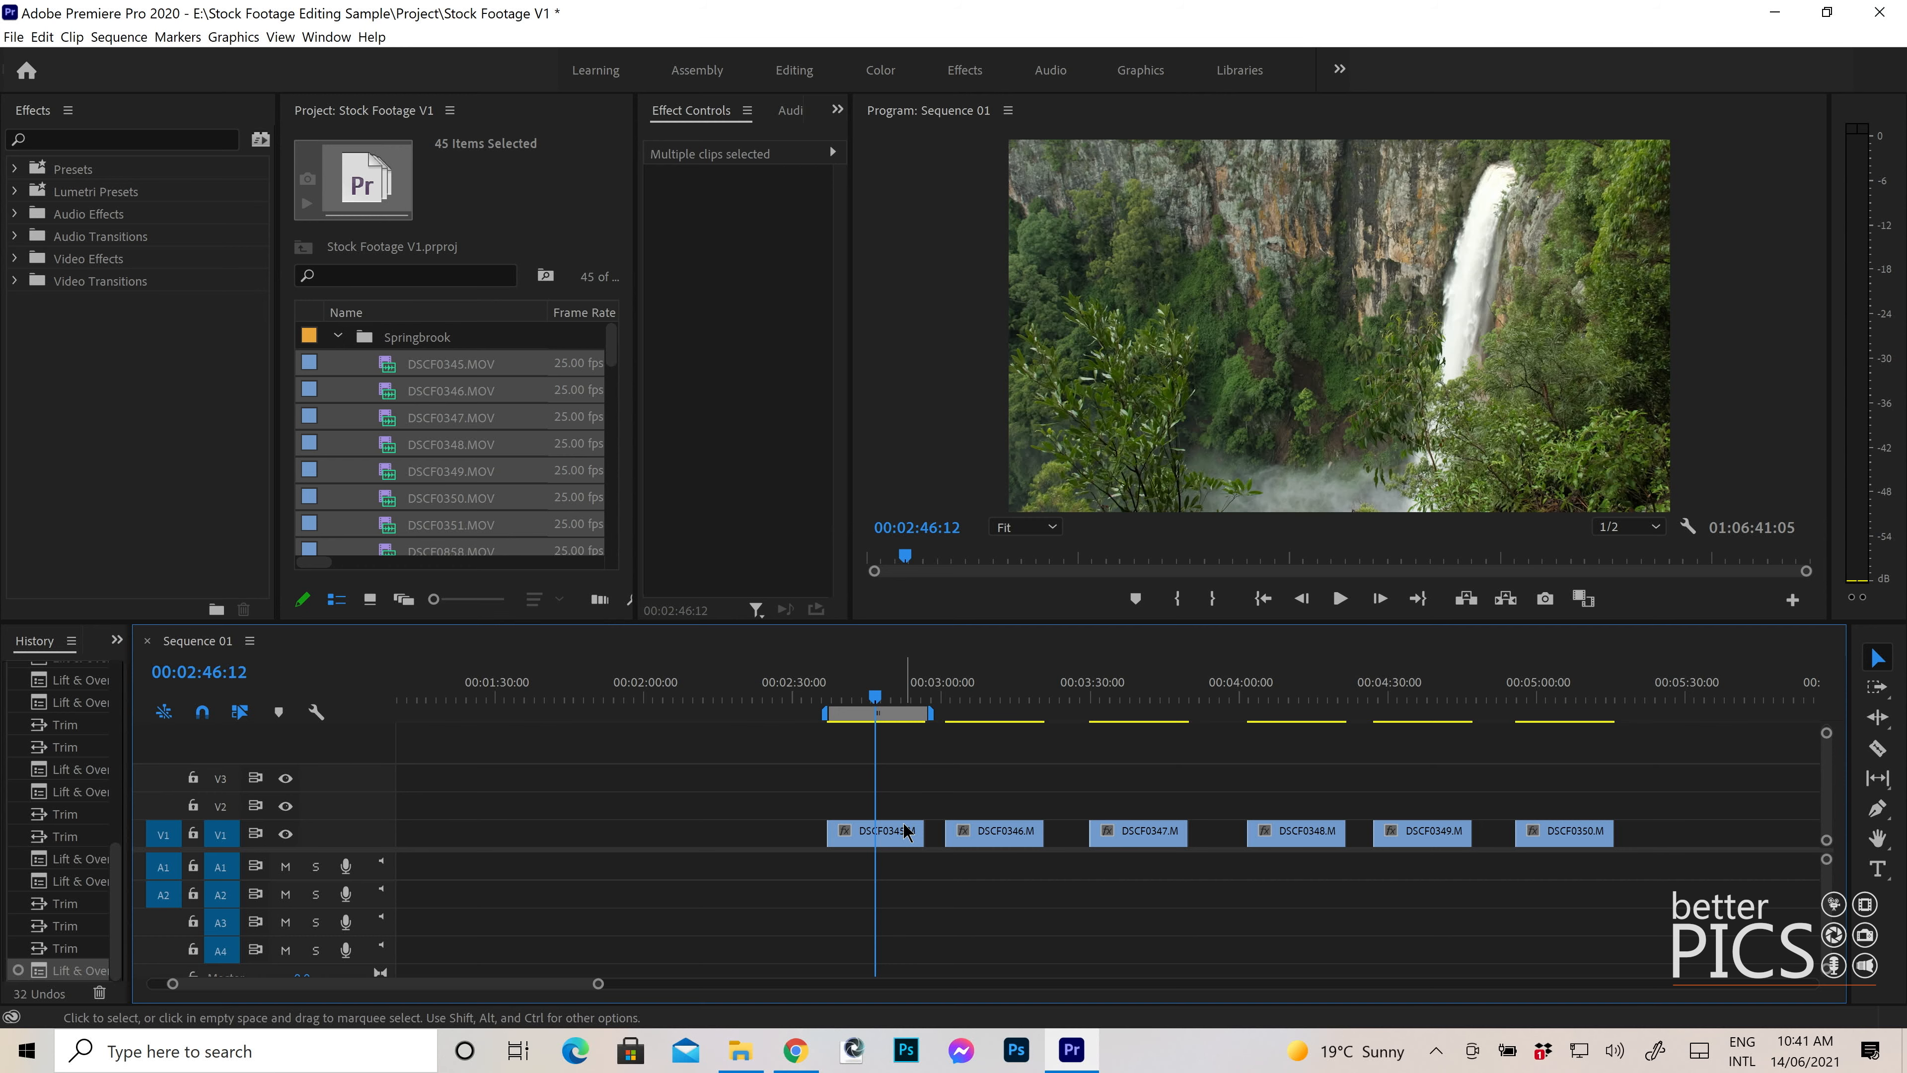
pyautogui.click(1022, 694)
pyautogui.click(1131, 691)
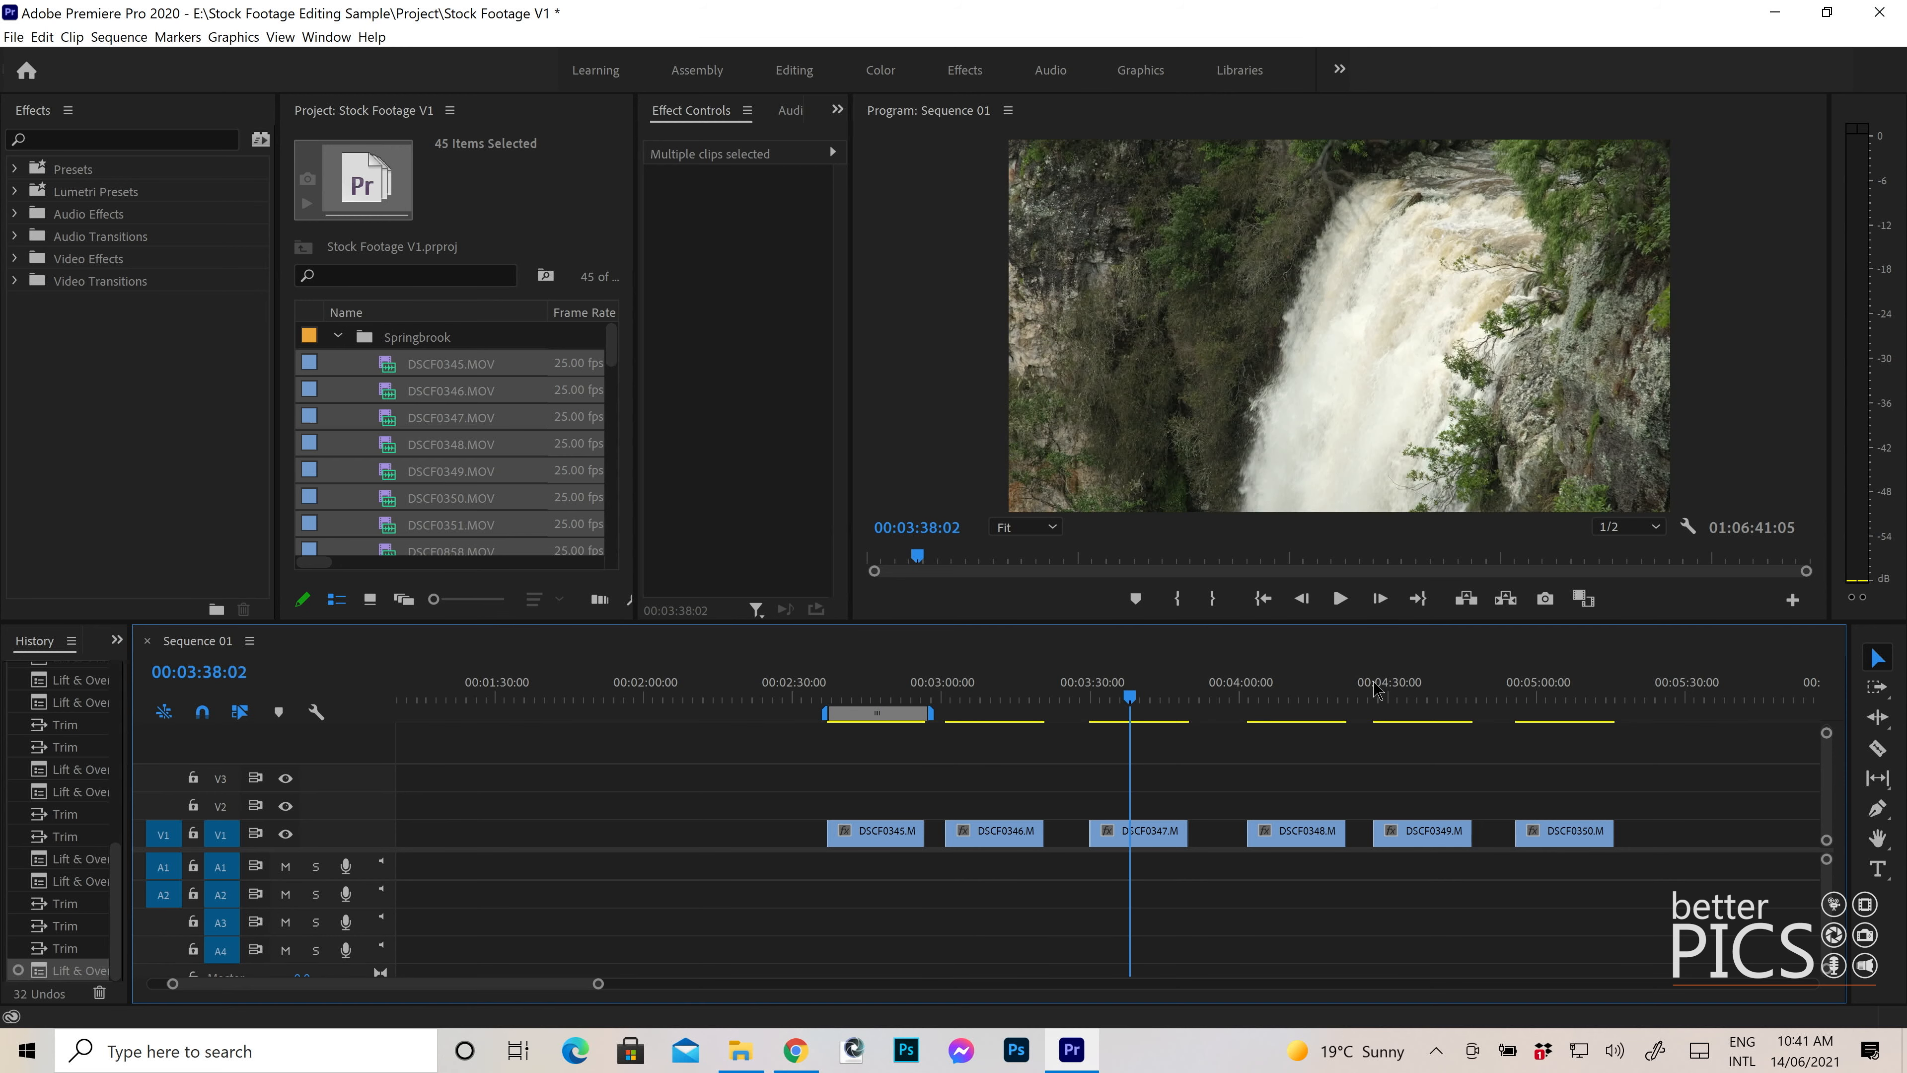
pyautogui.click(1319, 691)
pyautogui.click(1429, 693)
# - Park the playhead at about 00:02:47 over DSCF0345.MOV, select that clip and switch to the Color workspace
pyautogui.click(882, 693)
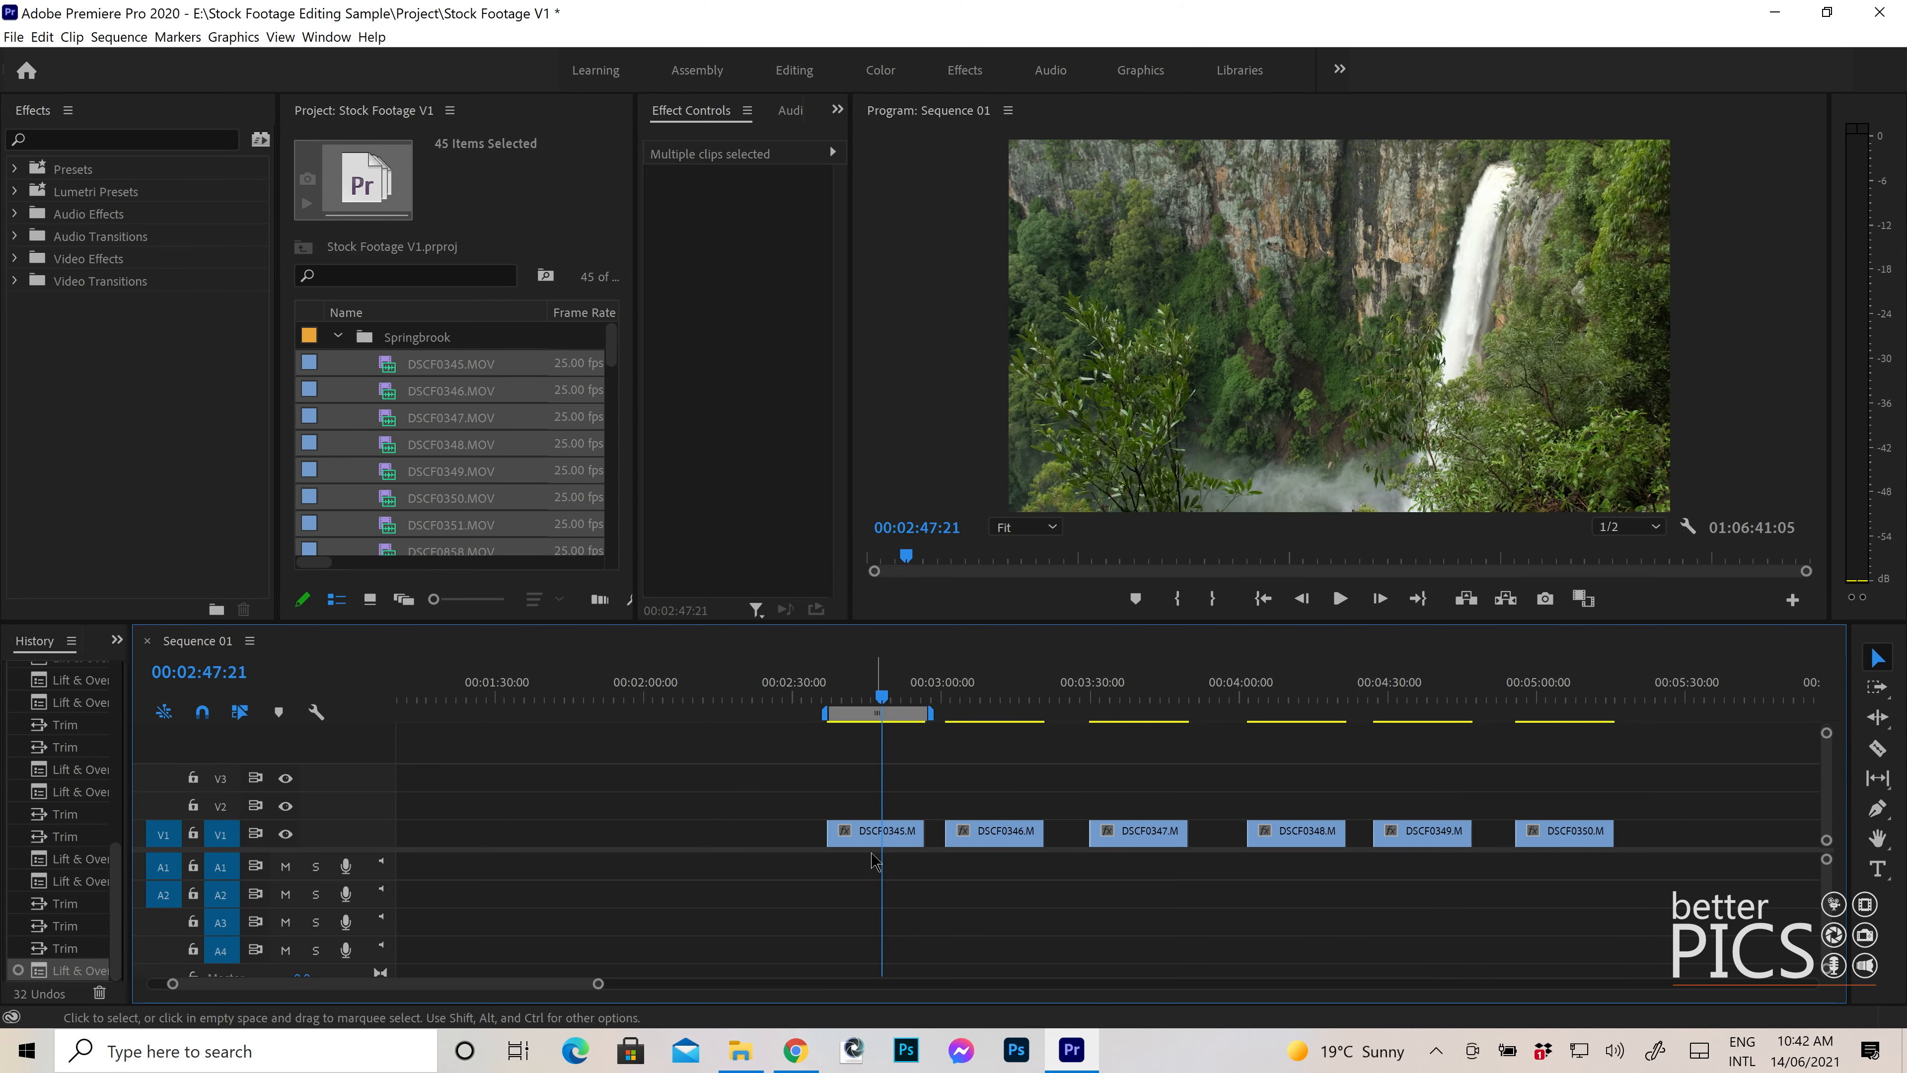
pyautogui.click(879, 830)
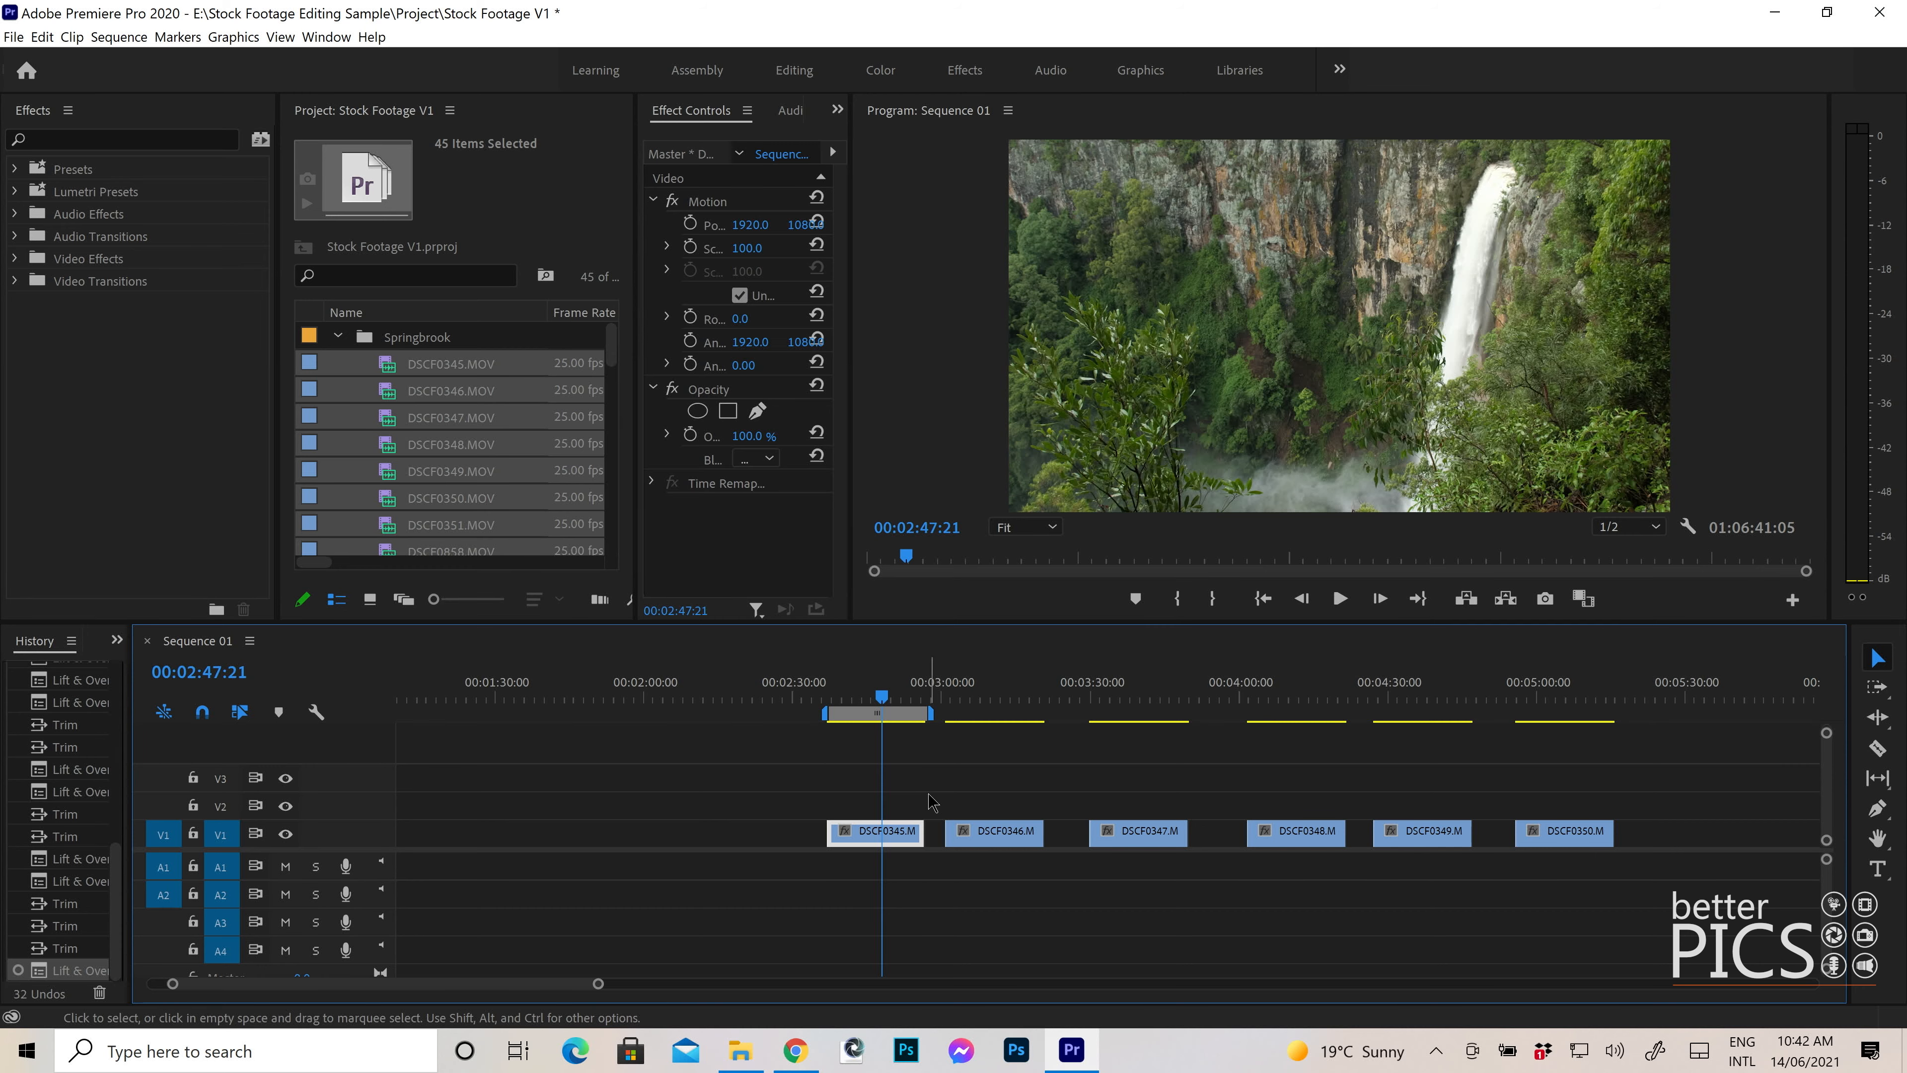
pyautogui.click(881, 70)
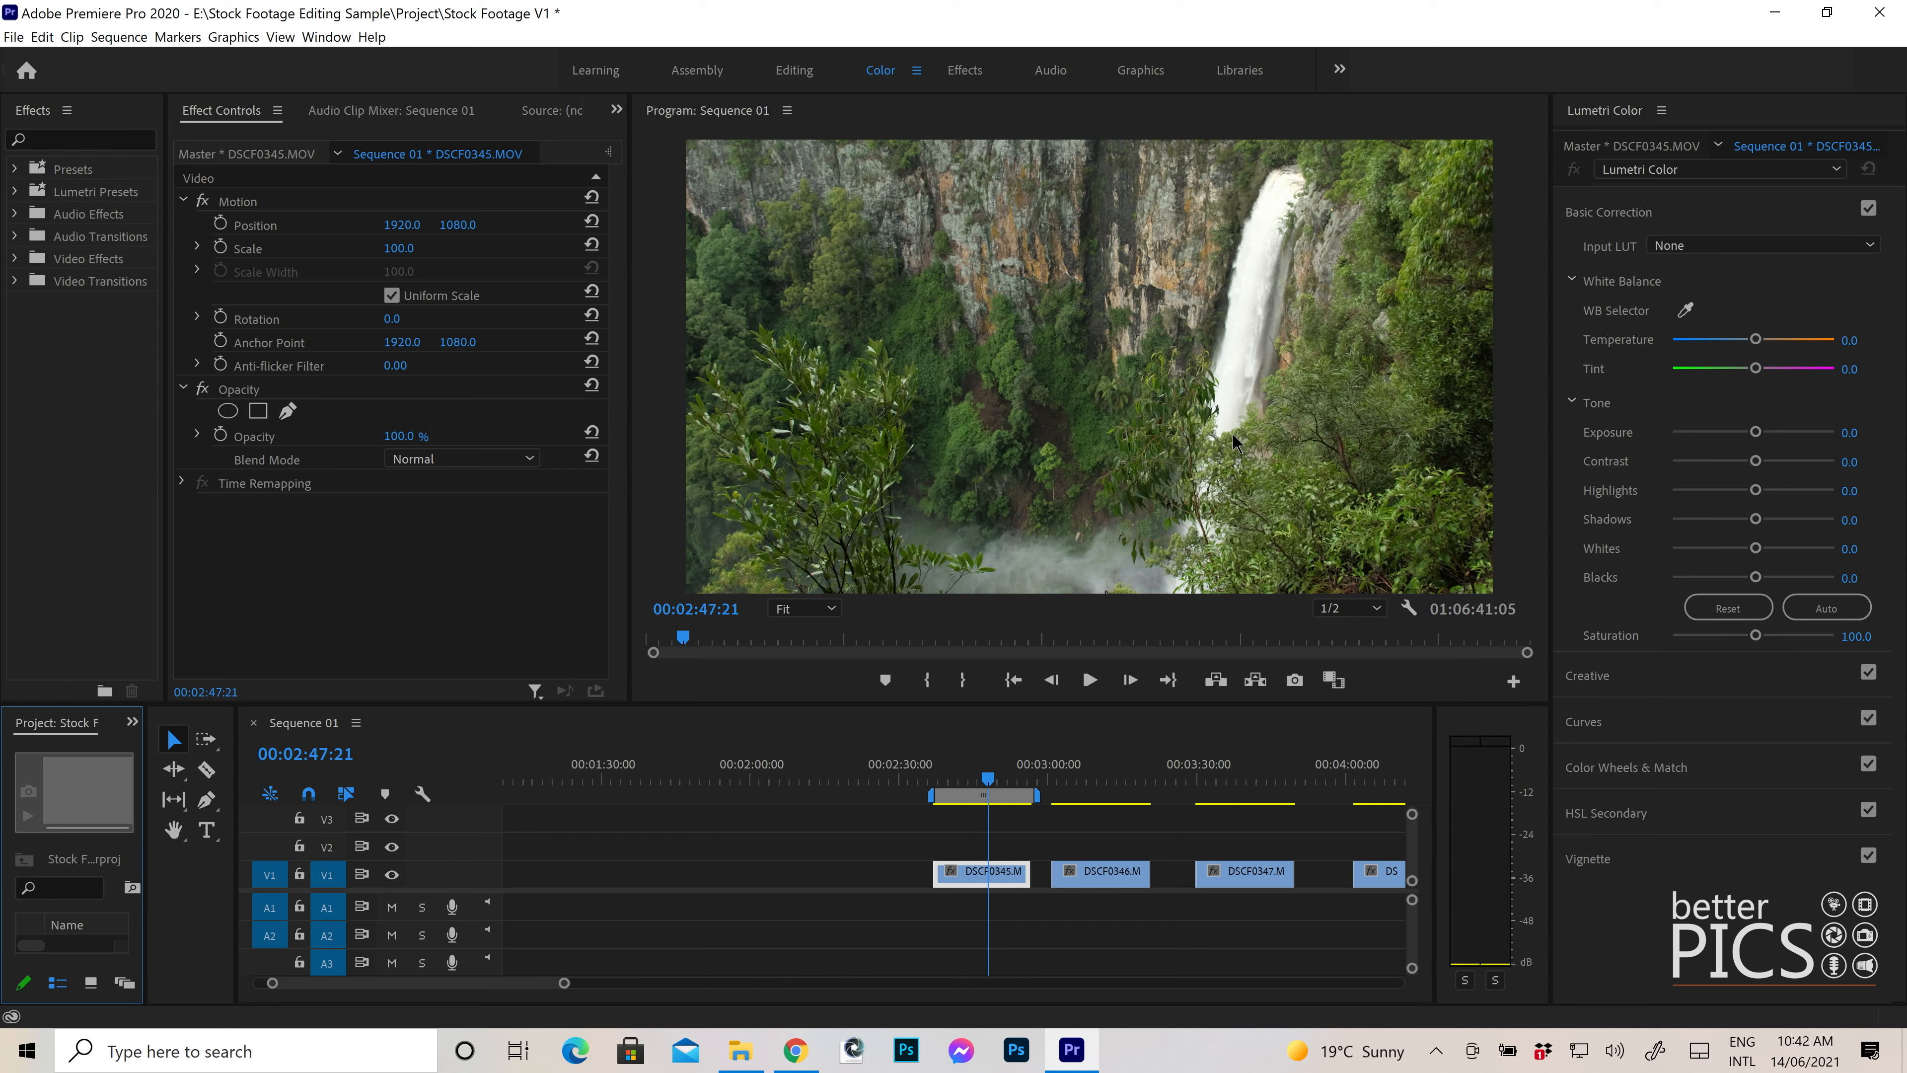
pyautogui.scroll(-3, 1087, 814)
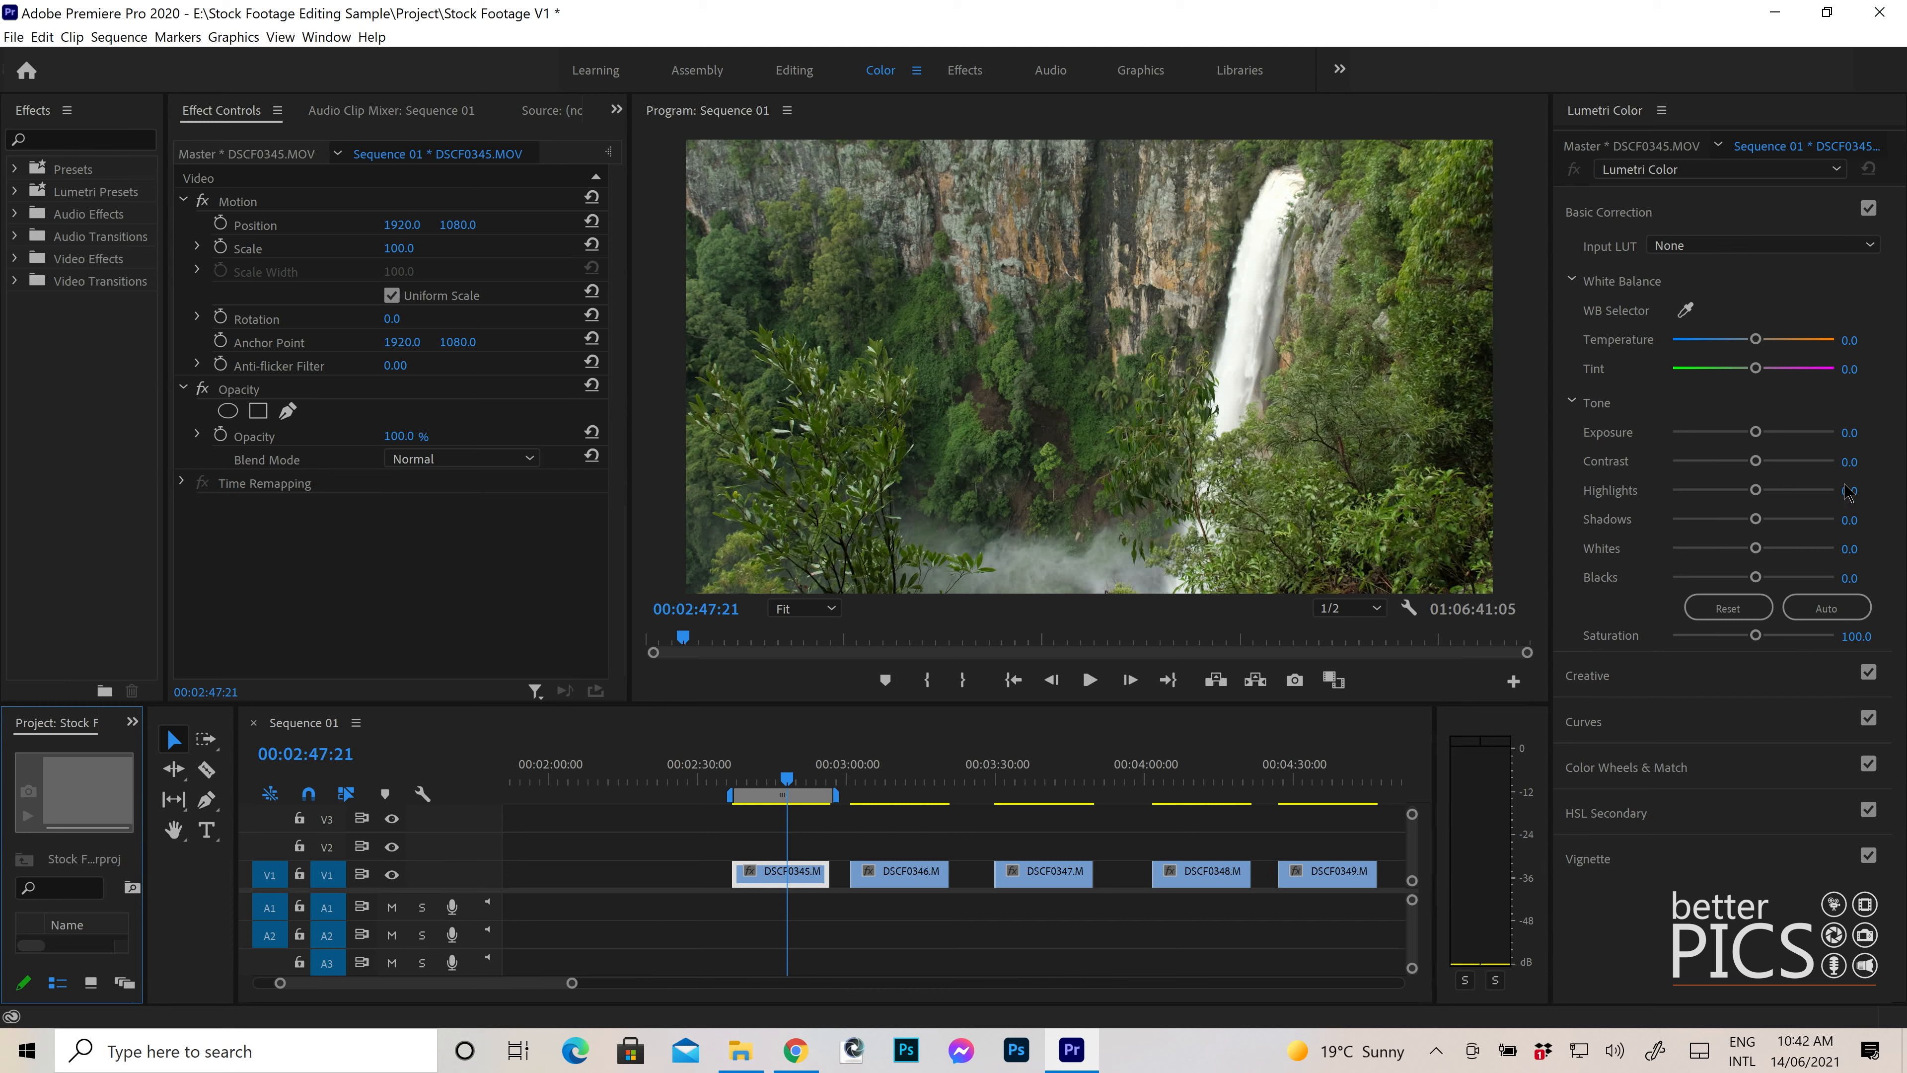
# - Set the contrast of DSCF0345.MOV to 21.9, lower its highlights, and slightly raise its sharpening and vibrance in Lumetri Color
pyautogui.moveTo(1760, 458); pyautogui.dragTo(1736, 494)
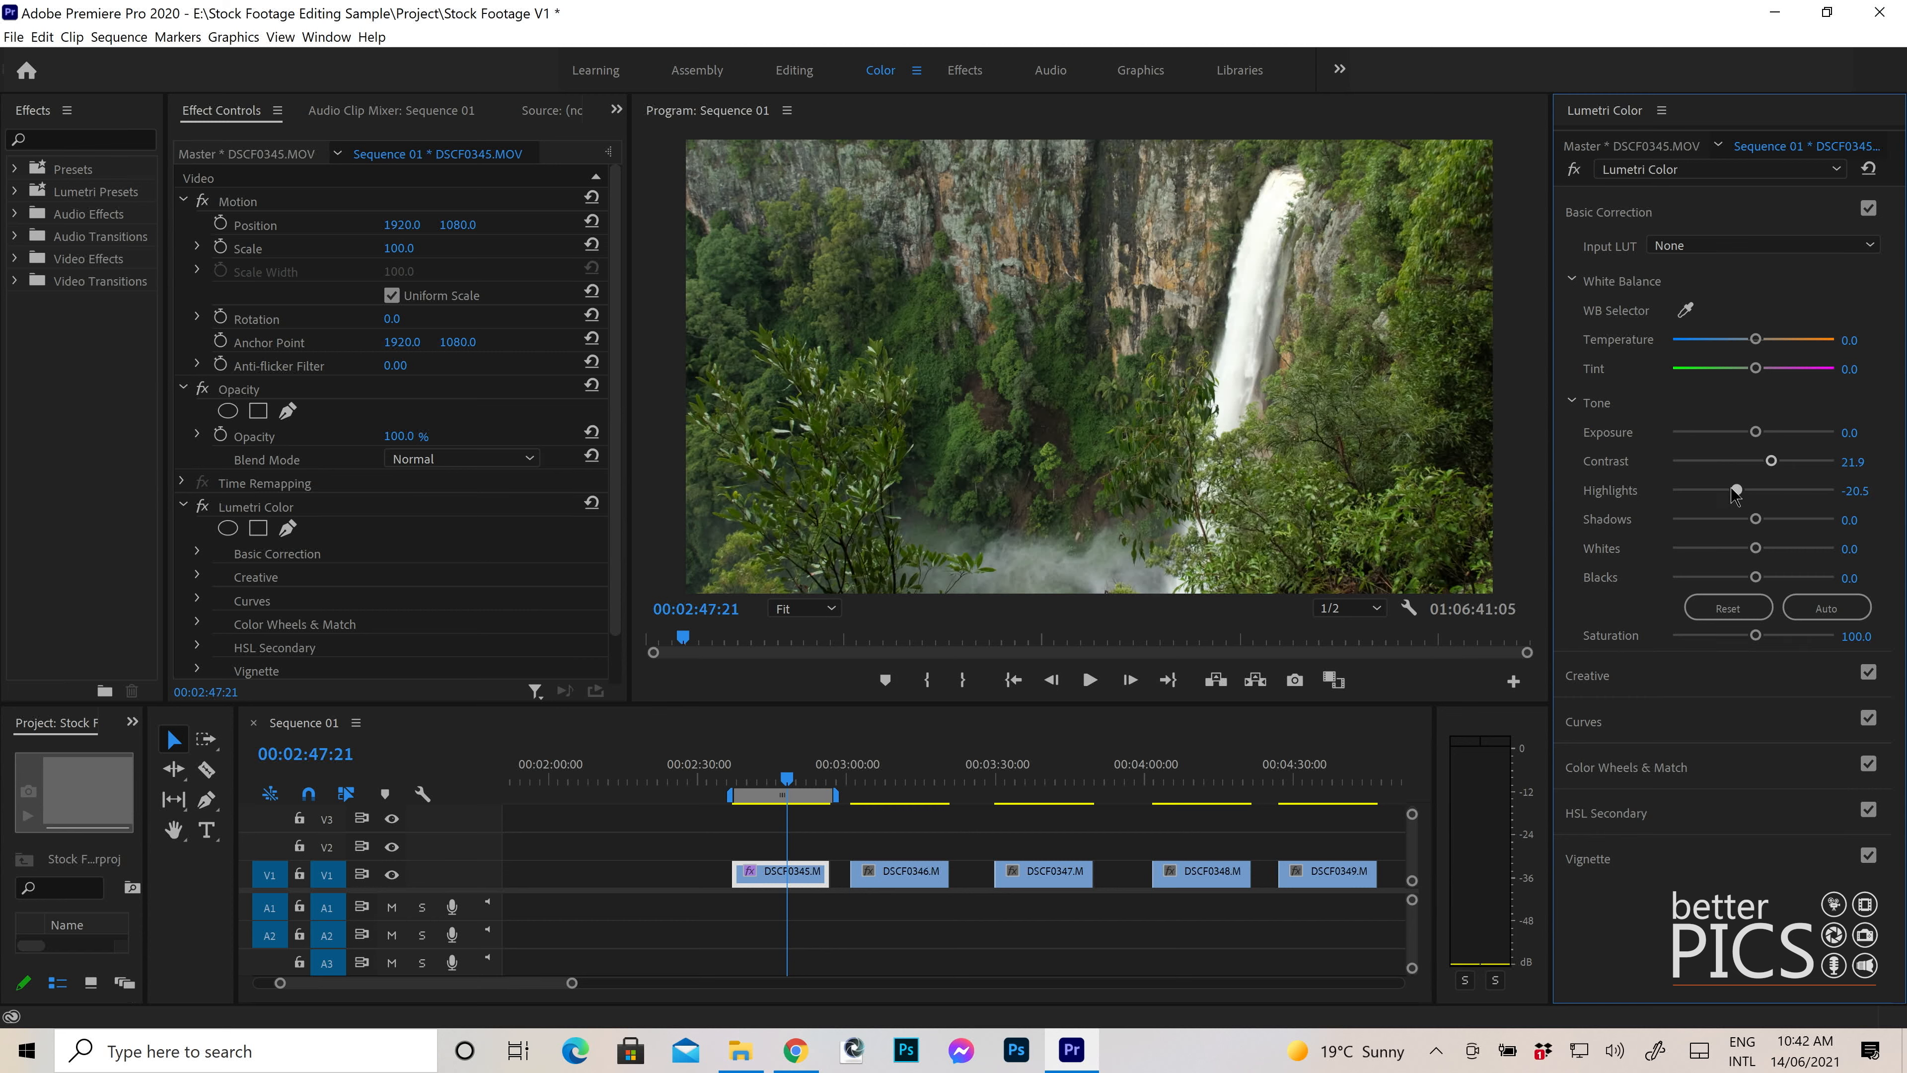
pyautogui.click(1725, 674)
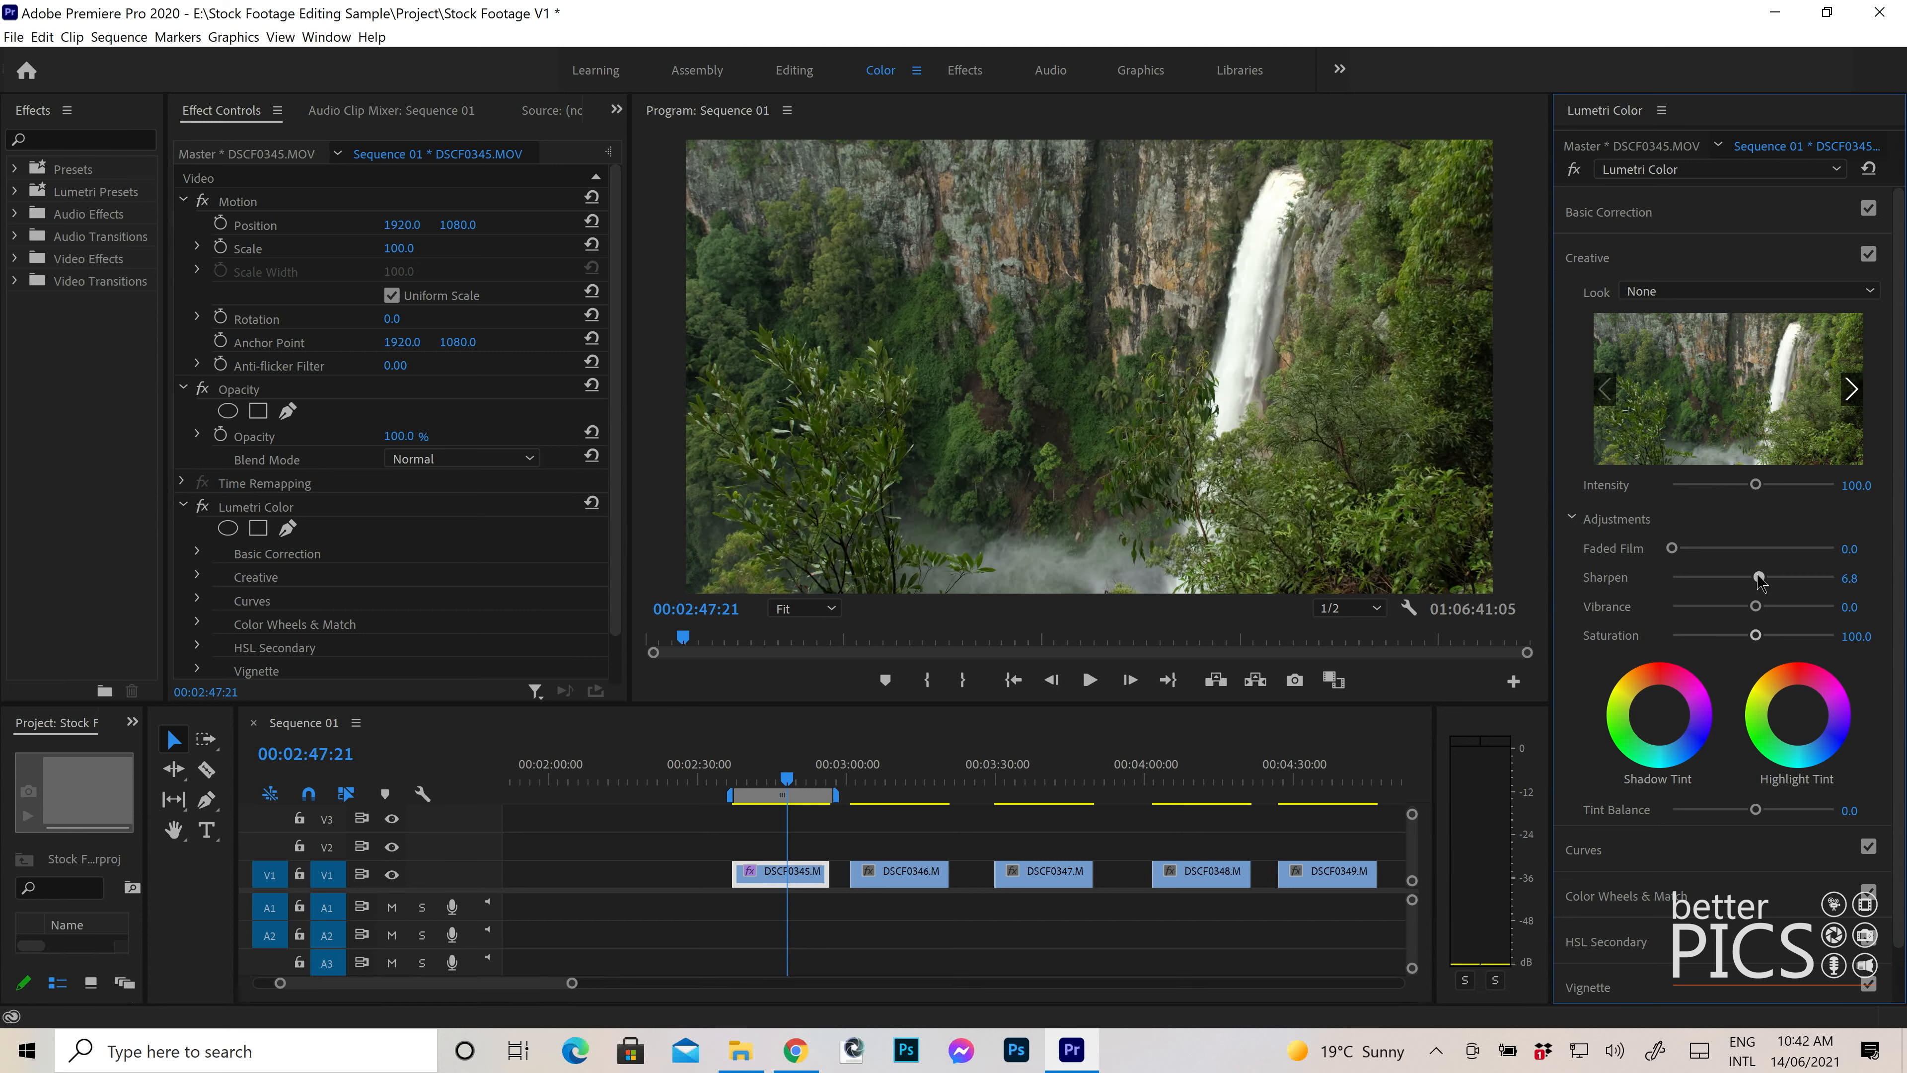
pyautogui.moveTo(1755, 606); pyautogui.dragTo(1765, 606)
# - Set the basic correction of DSCF0345.MOV to temperature 8.2, tint 9.6, highlights -65.8 and exposure -0.3
pyautogui.click(1670, 213)
pyautogui.moveTo(1759, 367); pyautogui.dragTo(1759, 338)
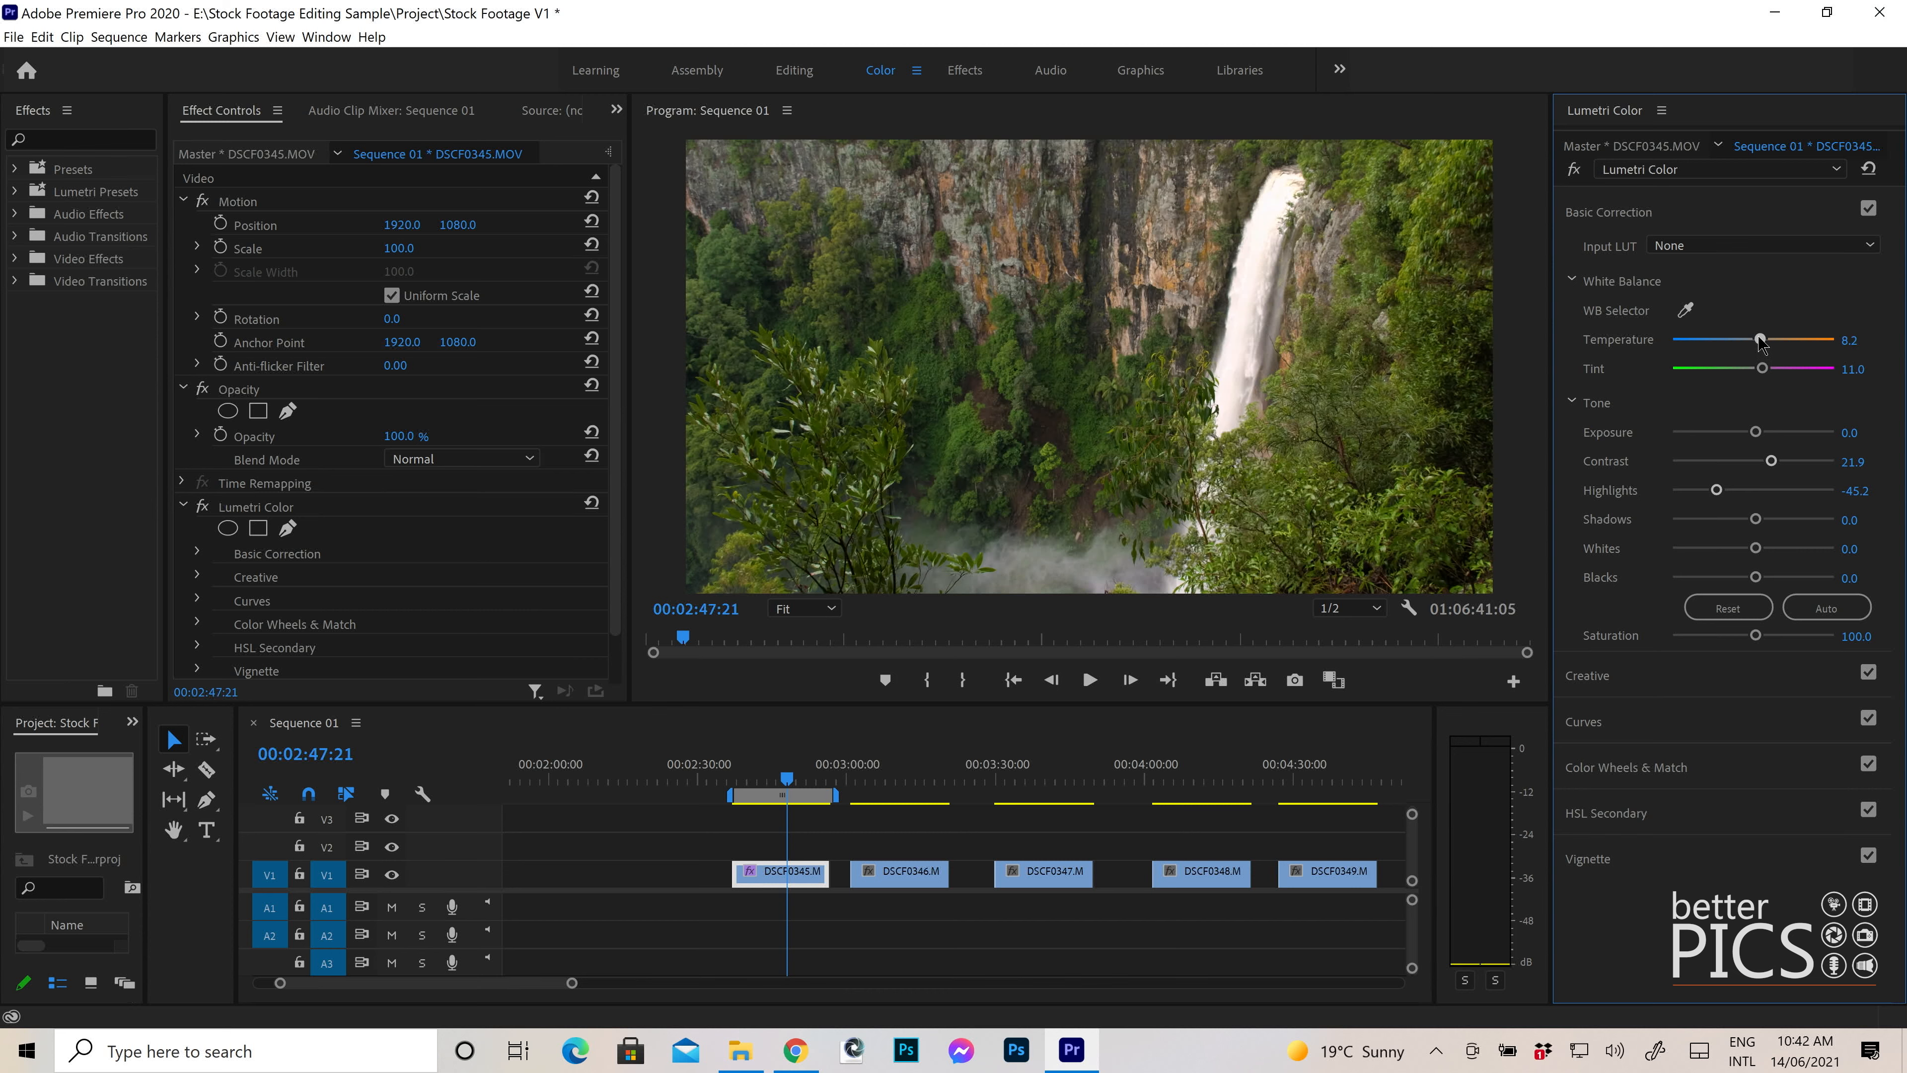
pyautogui.doubleClick(1764, 368)
pyautogui.moveTo(1756, 368); pyautogui.dragTo(1759, 370)
pyautogui.moveTo(1716, 490); pyautogui.dragTo(1747, 433)
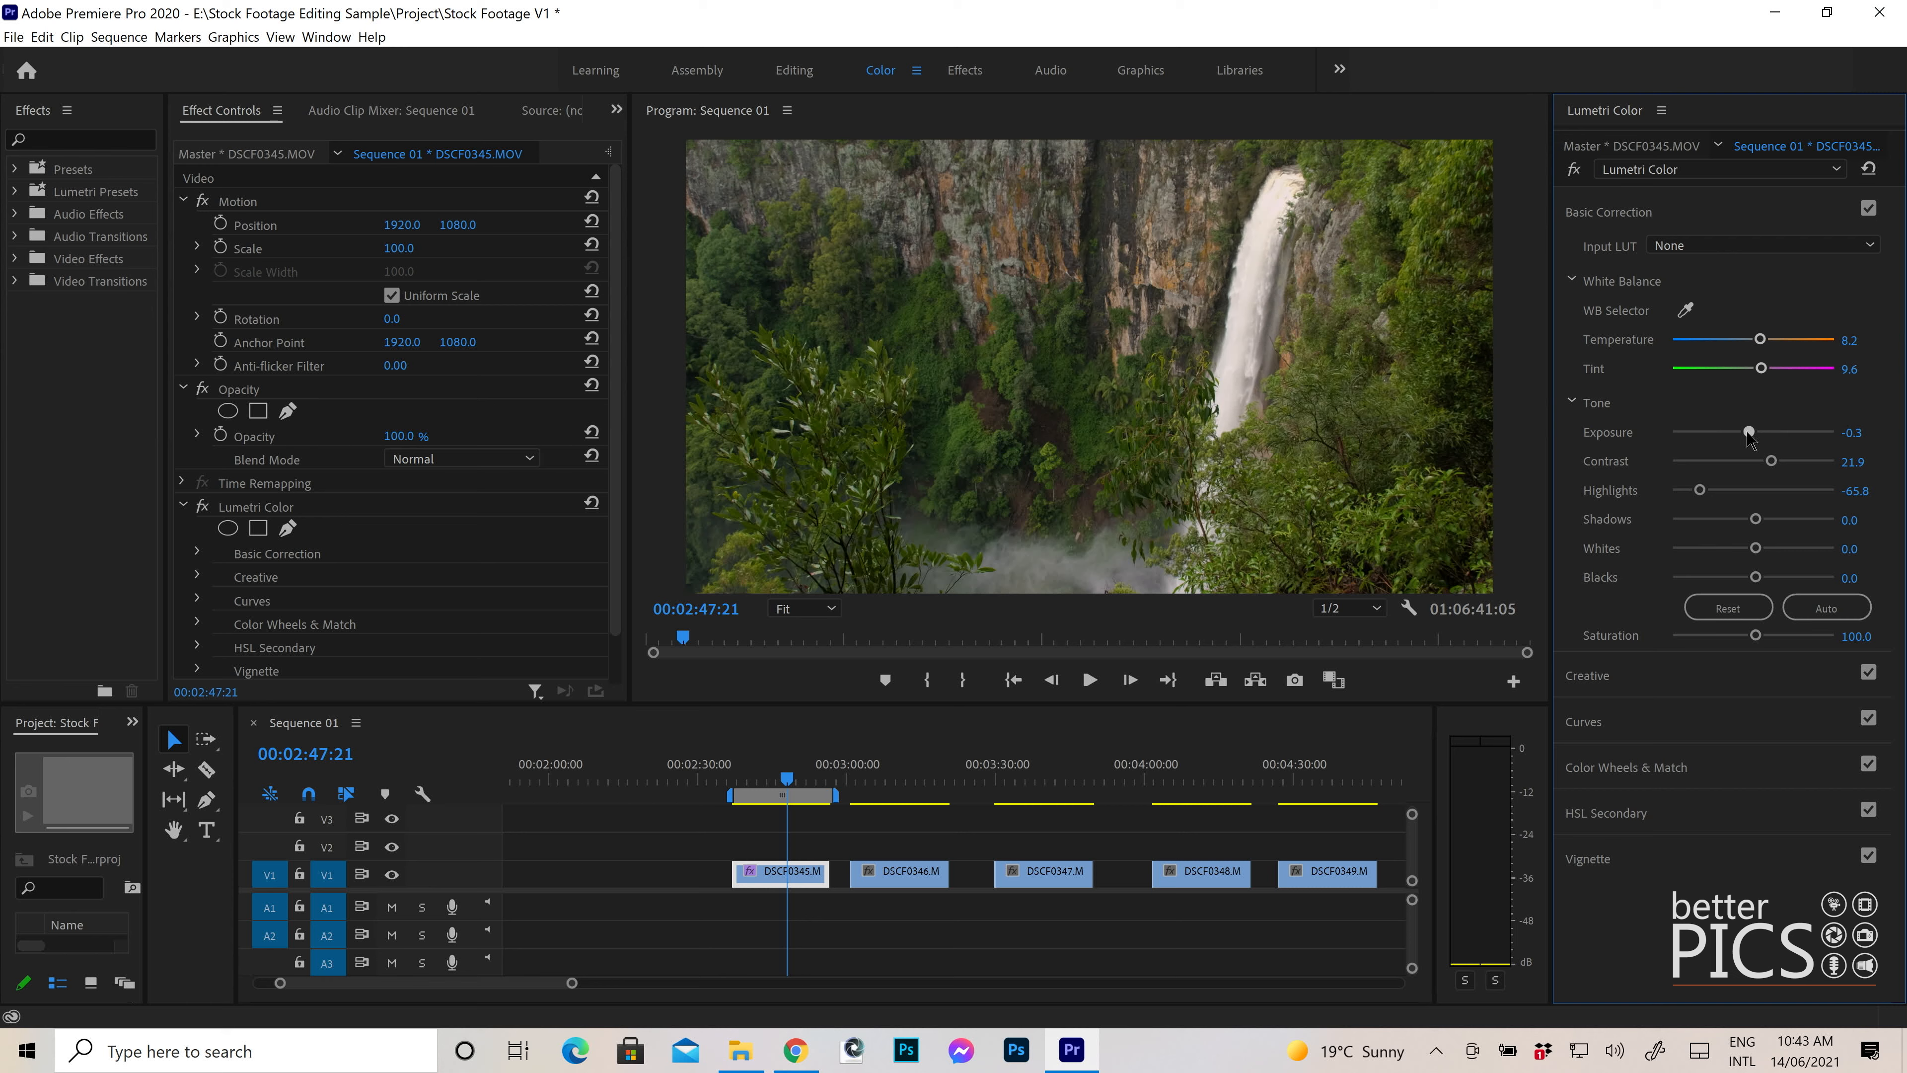
# - Compare DSCF0345.MOV with and without the Lumetri grade, and refine its temperature to 6.8 and exposure to -0.1
pyautogui.click(1576, 172)
pyautogui.click(1576, 171)
pyautogui.moveTo(1758, 339); pyautogui.dragTo(1757, 339)
pyautogui.click(1574, 169)
pyautogui.click(1574, 170)
pyautogui.moveTo(1747, 434); pyautogui.dragTo(1755, 439)
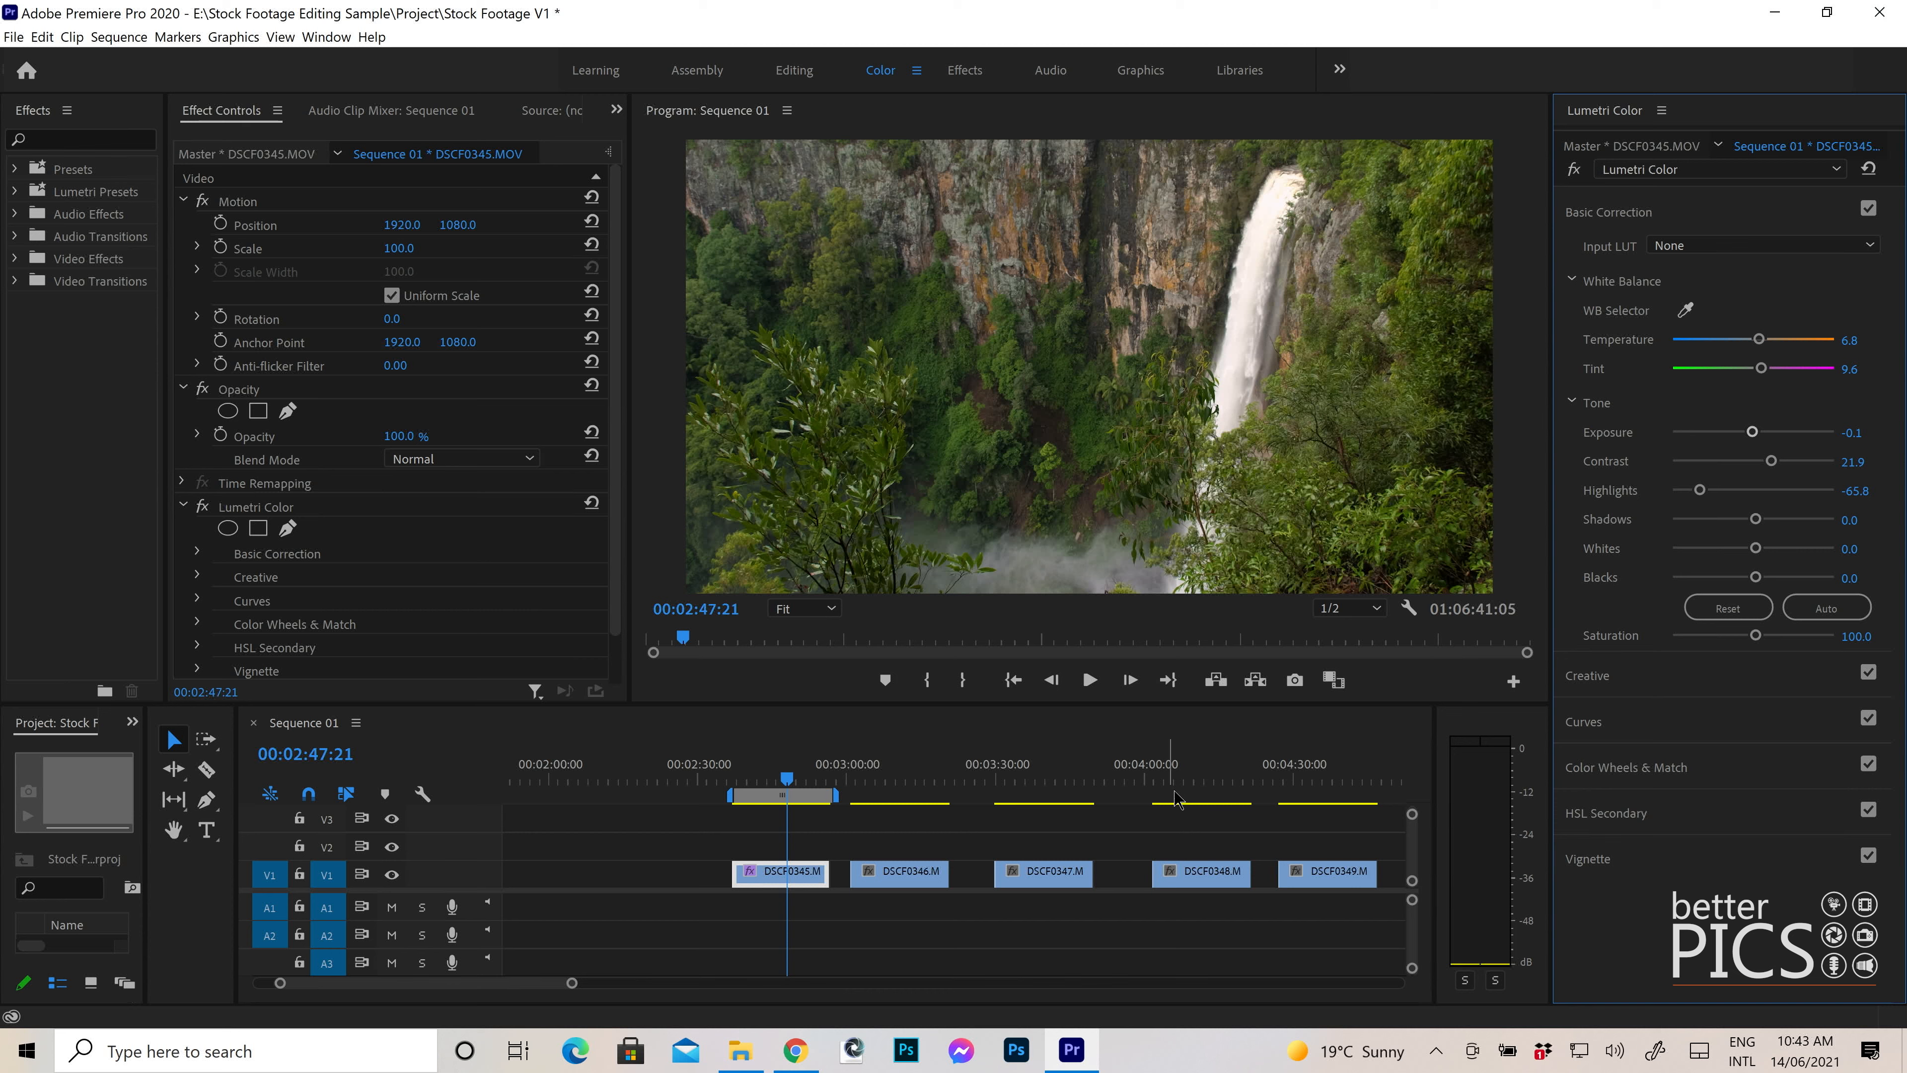
# - Copy the Lumetri Color grade of DSCF0345.MOV onto clips DSCF0346.MOV to DSCF0350.MOV and save the project
pyautogui.scroll(-7, 1180, 801)
pyautogui.scroll(1, 1075, 893)
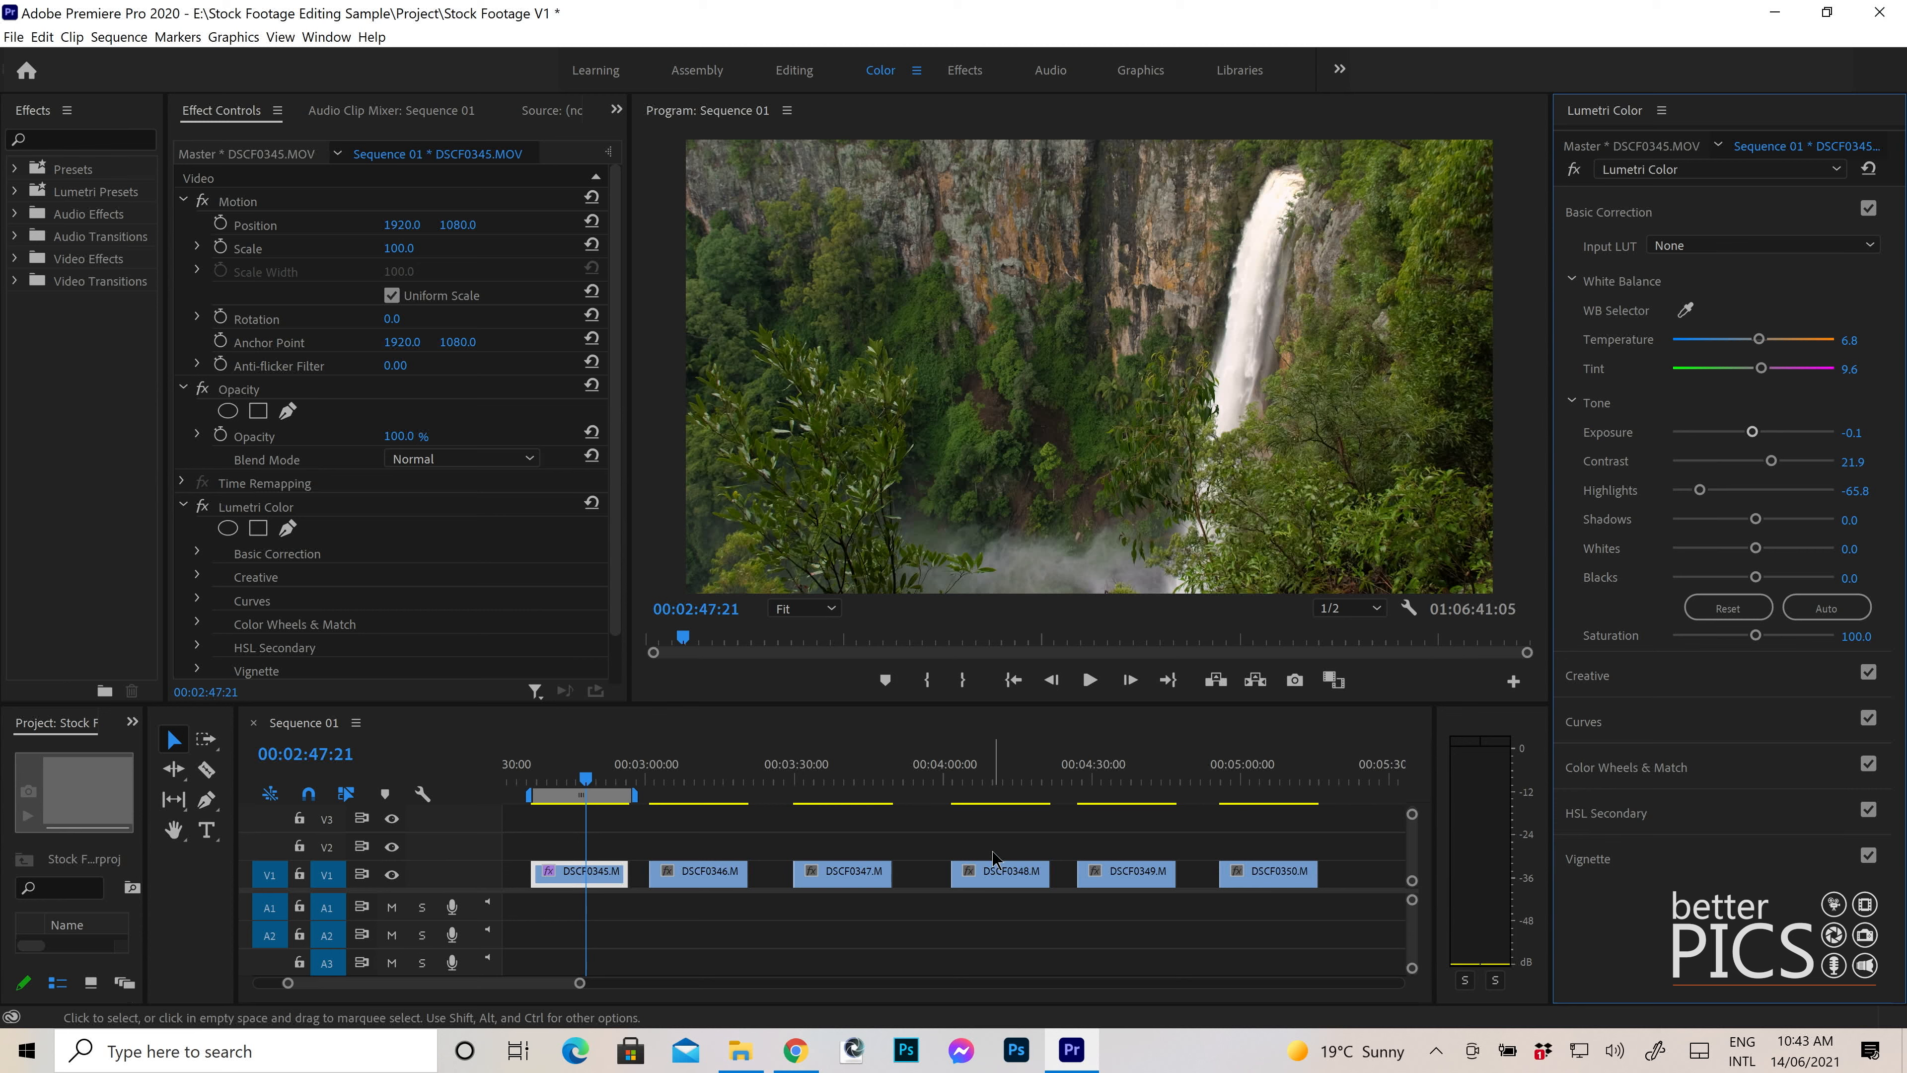
pyautogui.click(273, 511)
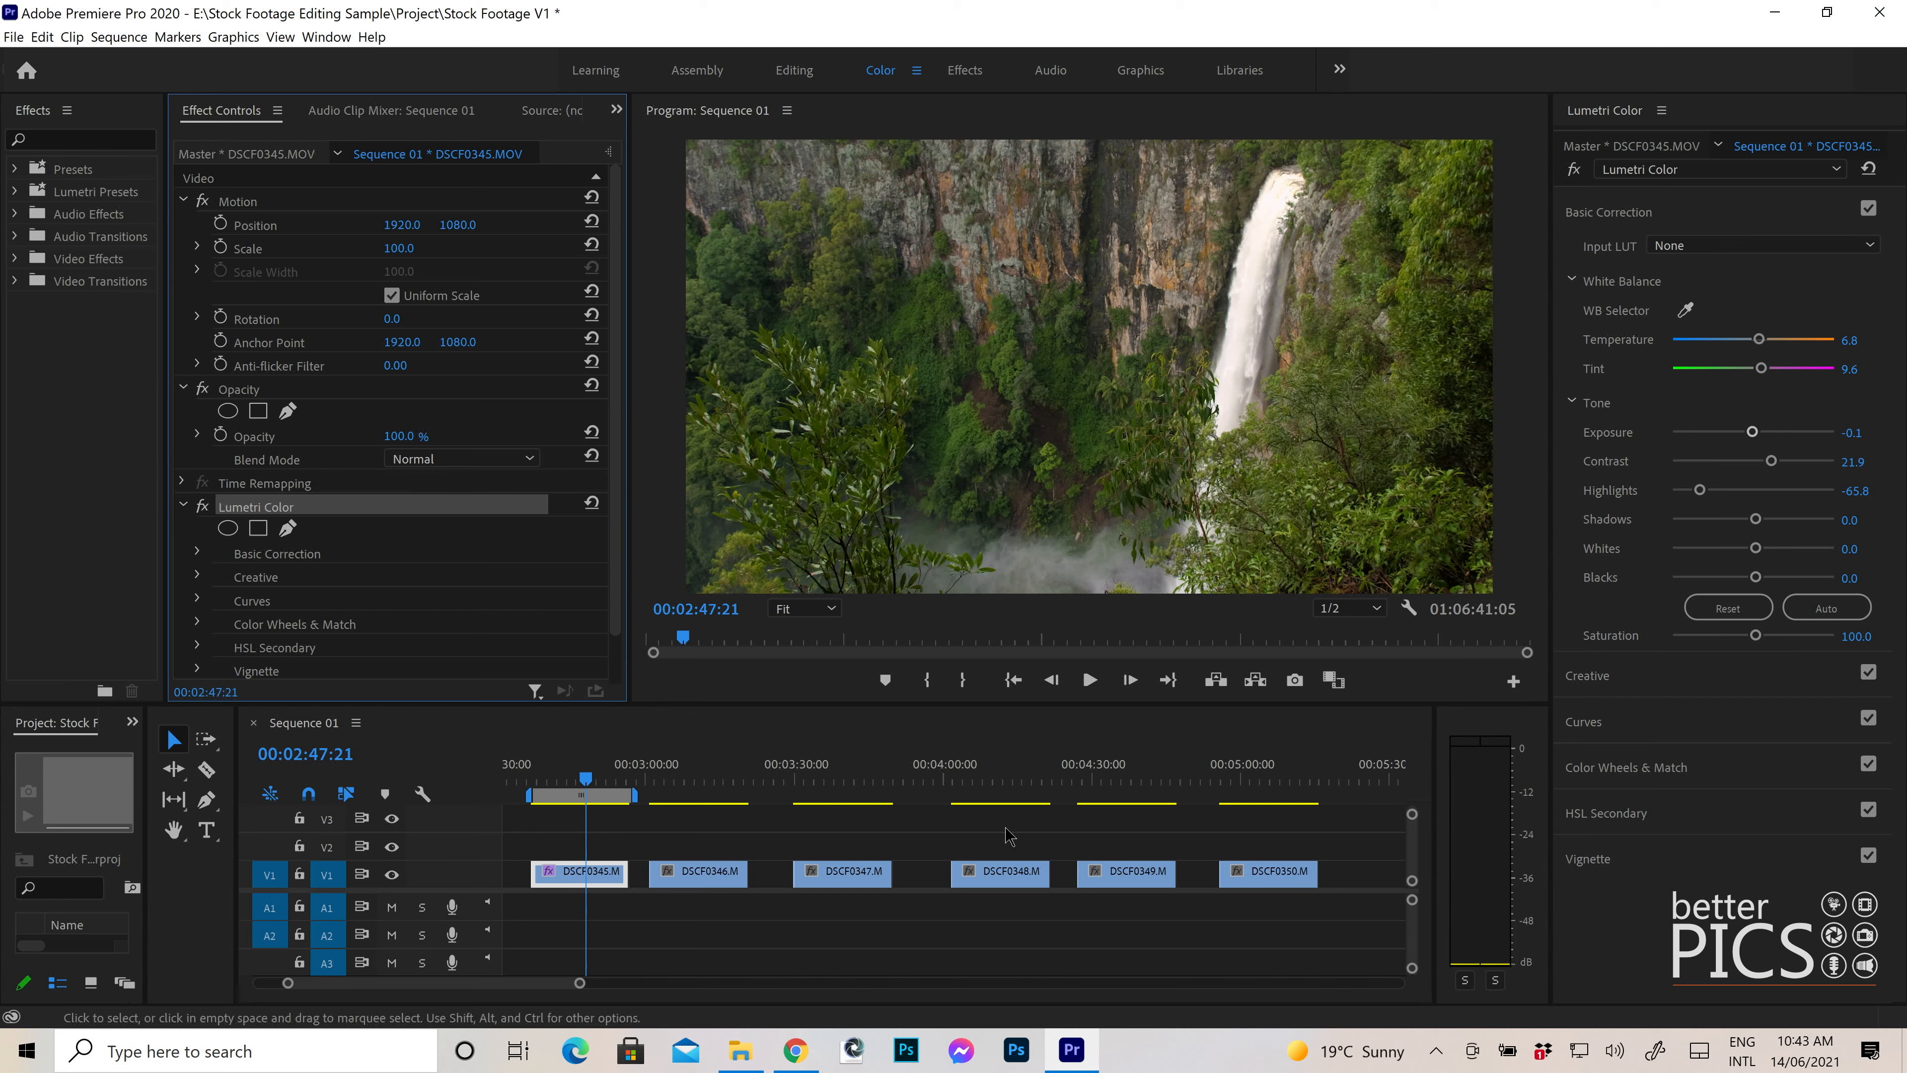
pyautogui.moveTo(1290, 853); pyautogui.dragTo(655, 889)
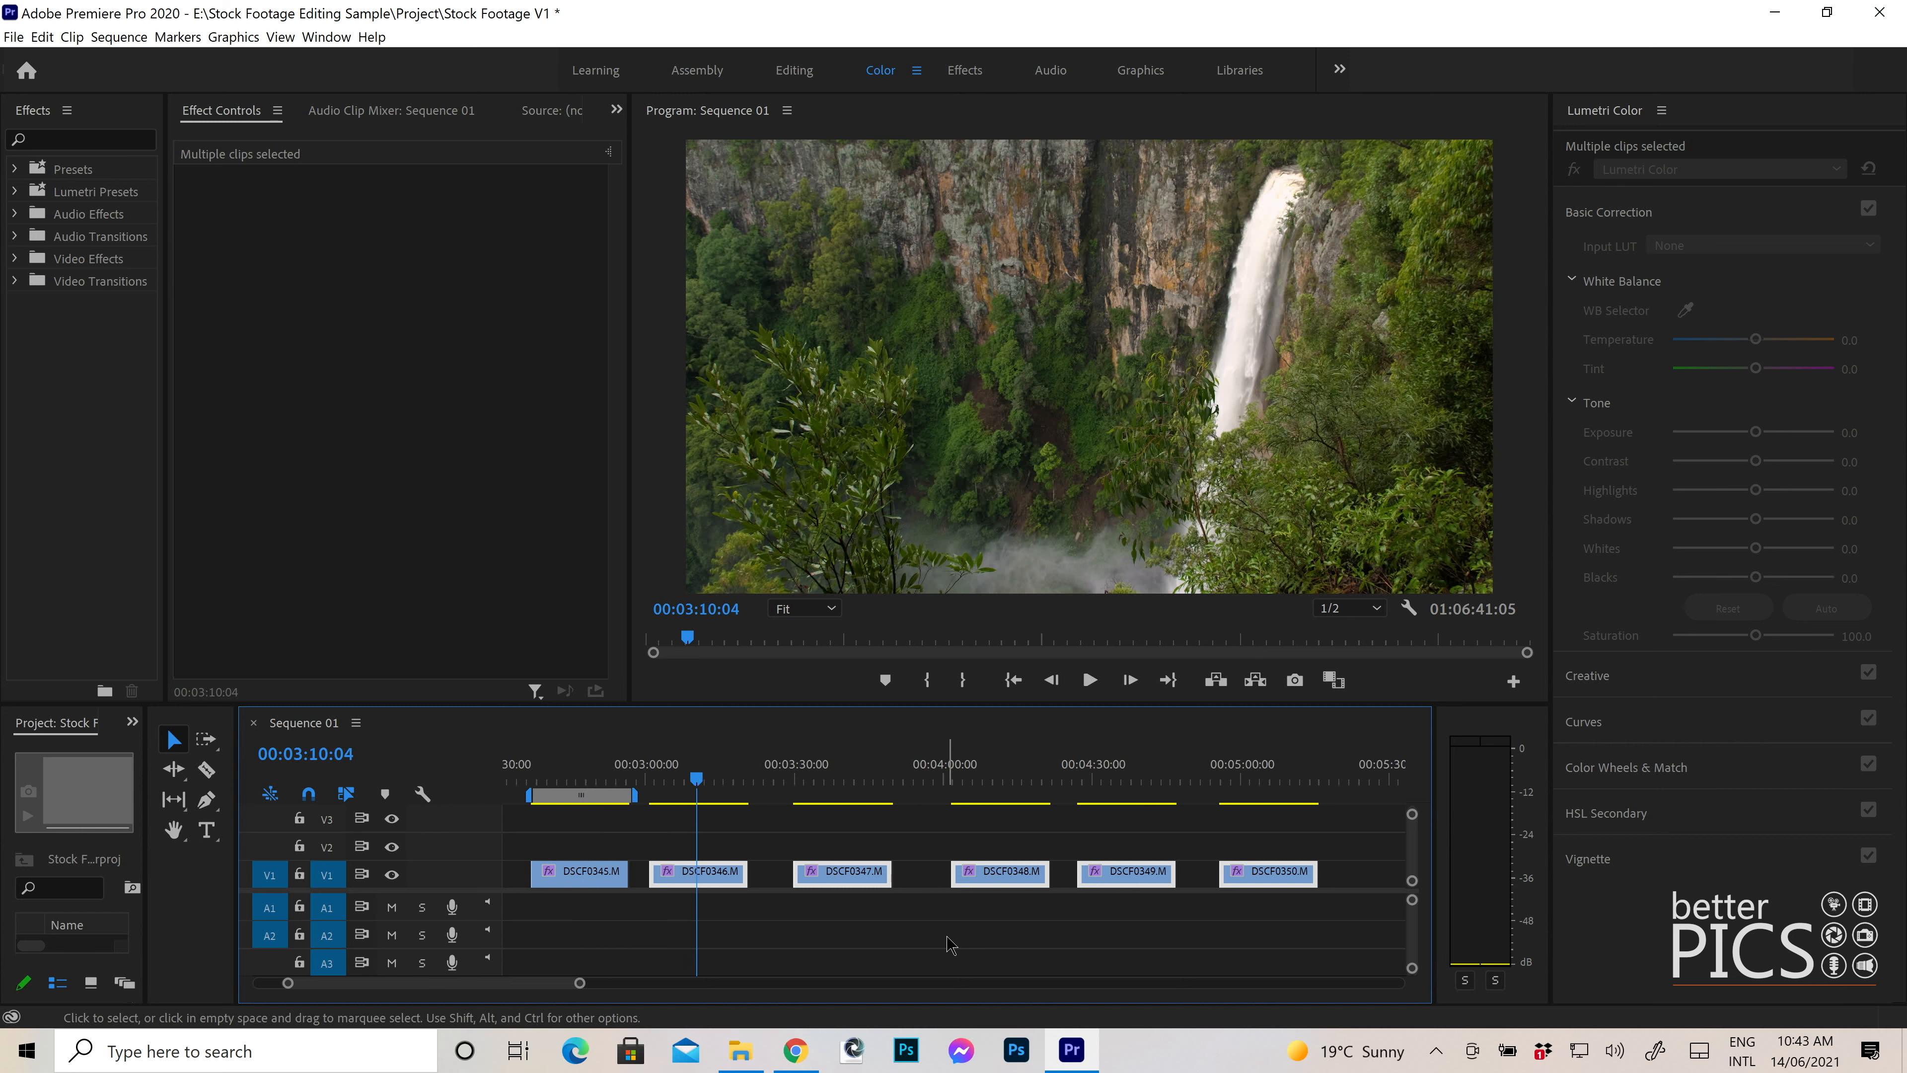
pyautogui.click(843, 847)
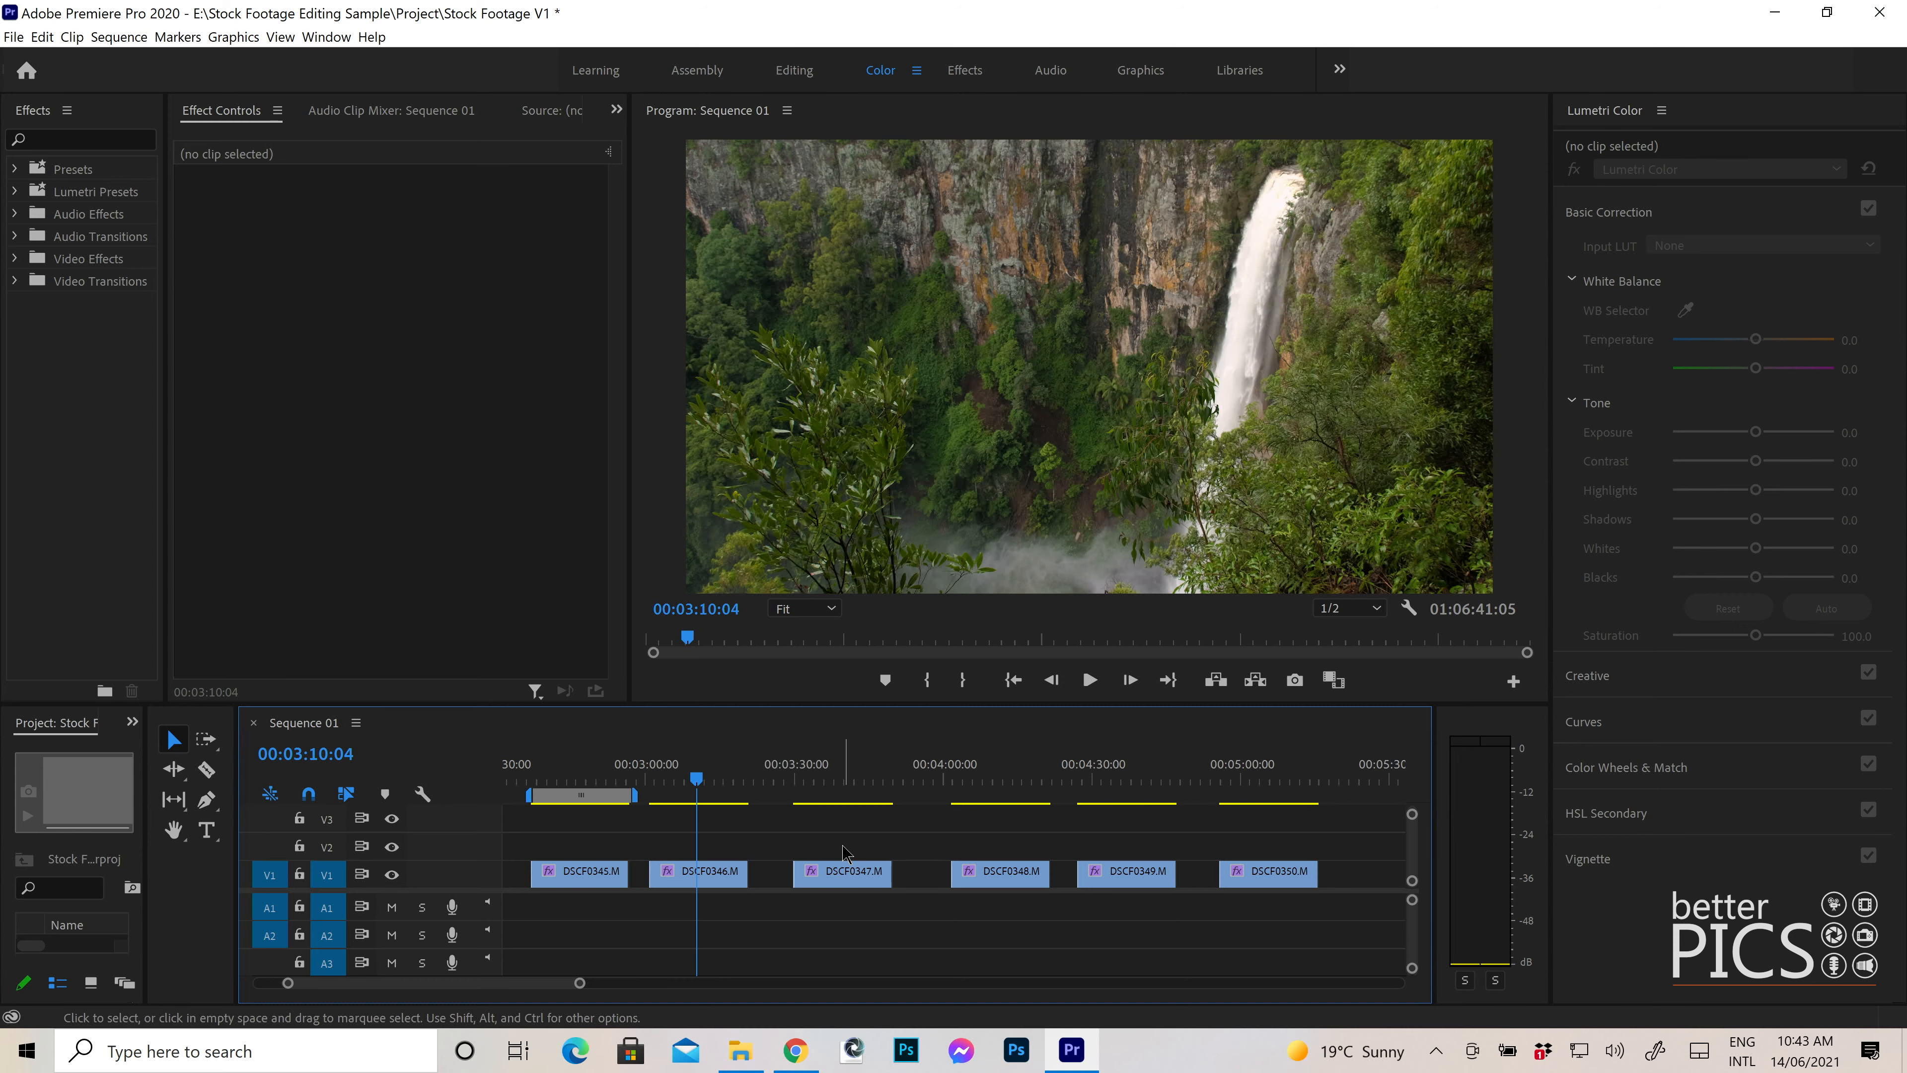
pyautogui.hotkey('ctrl', 's')
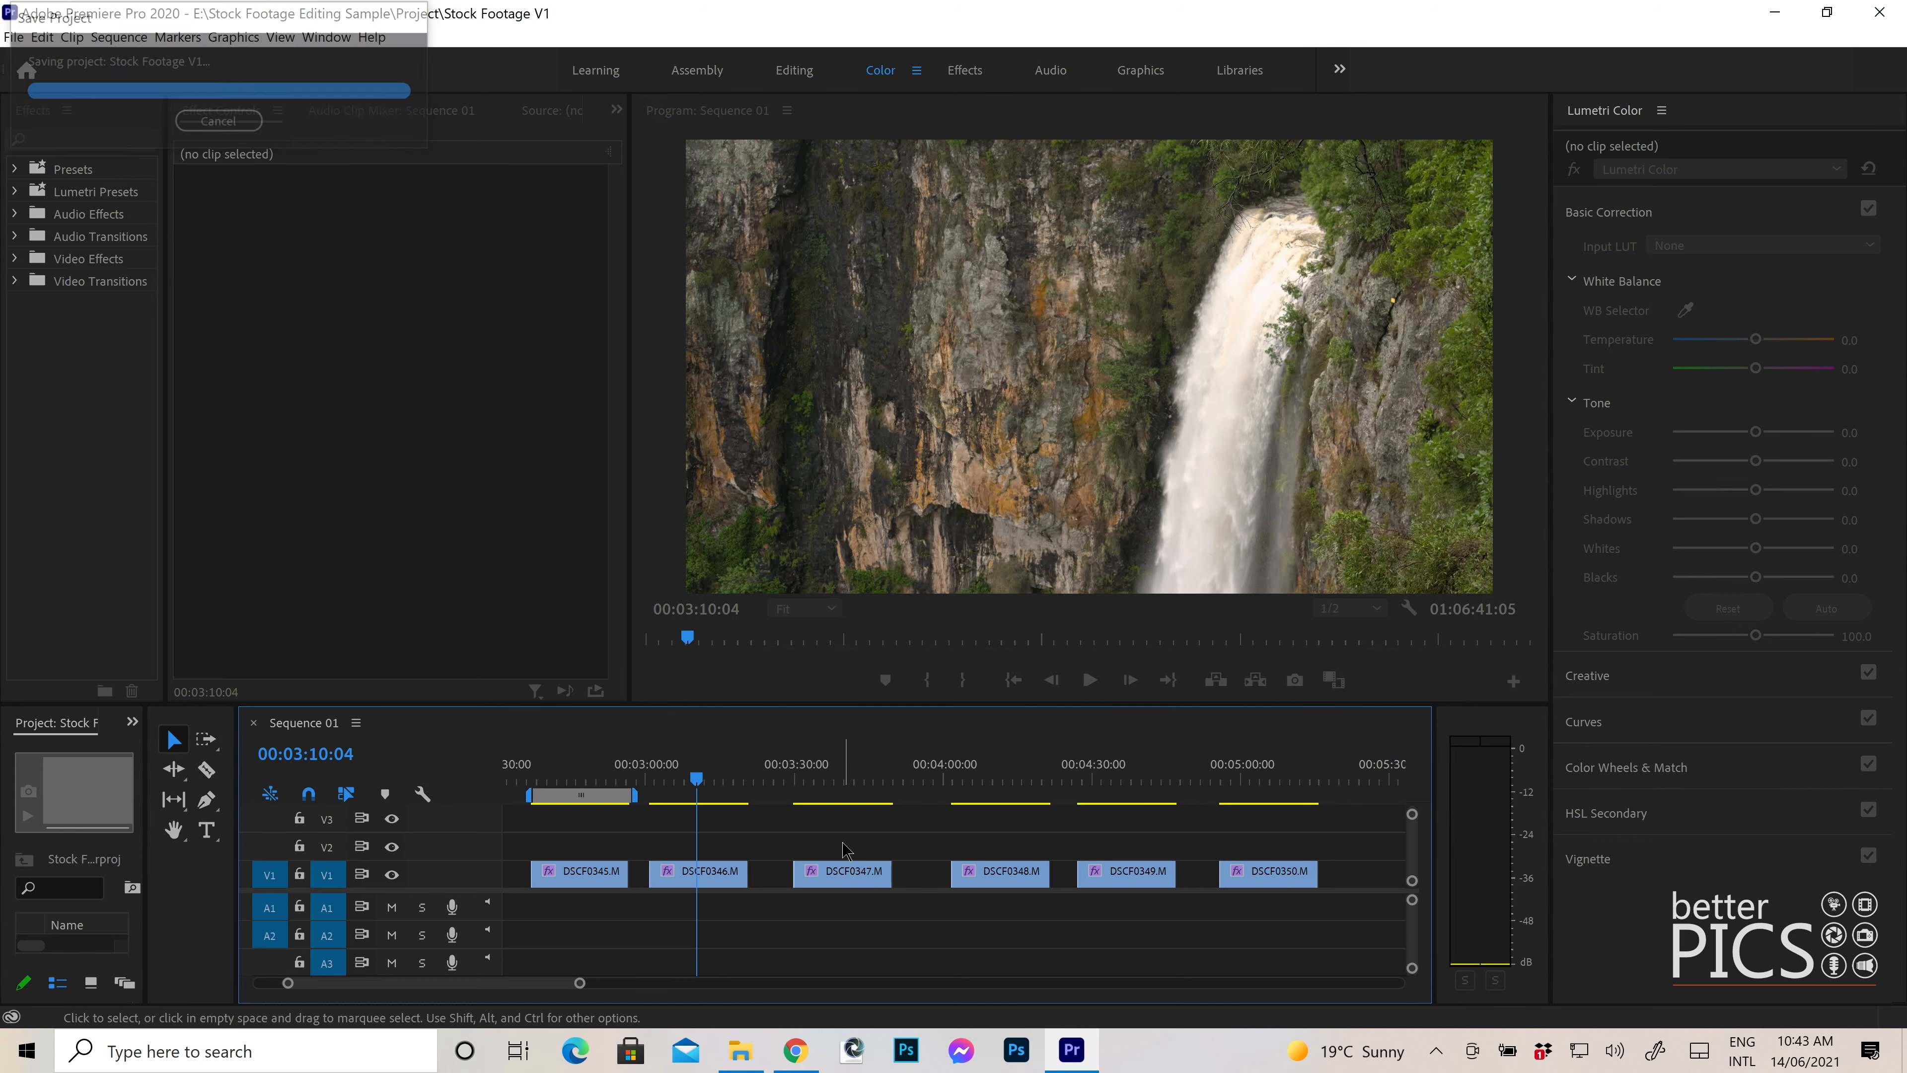
# - Park the playhead over DSCF0346.MOV and lower its tint to 8.2 in Lumetri Color
pyautogui.click(710, 778)
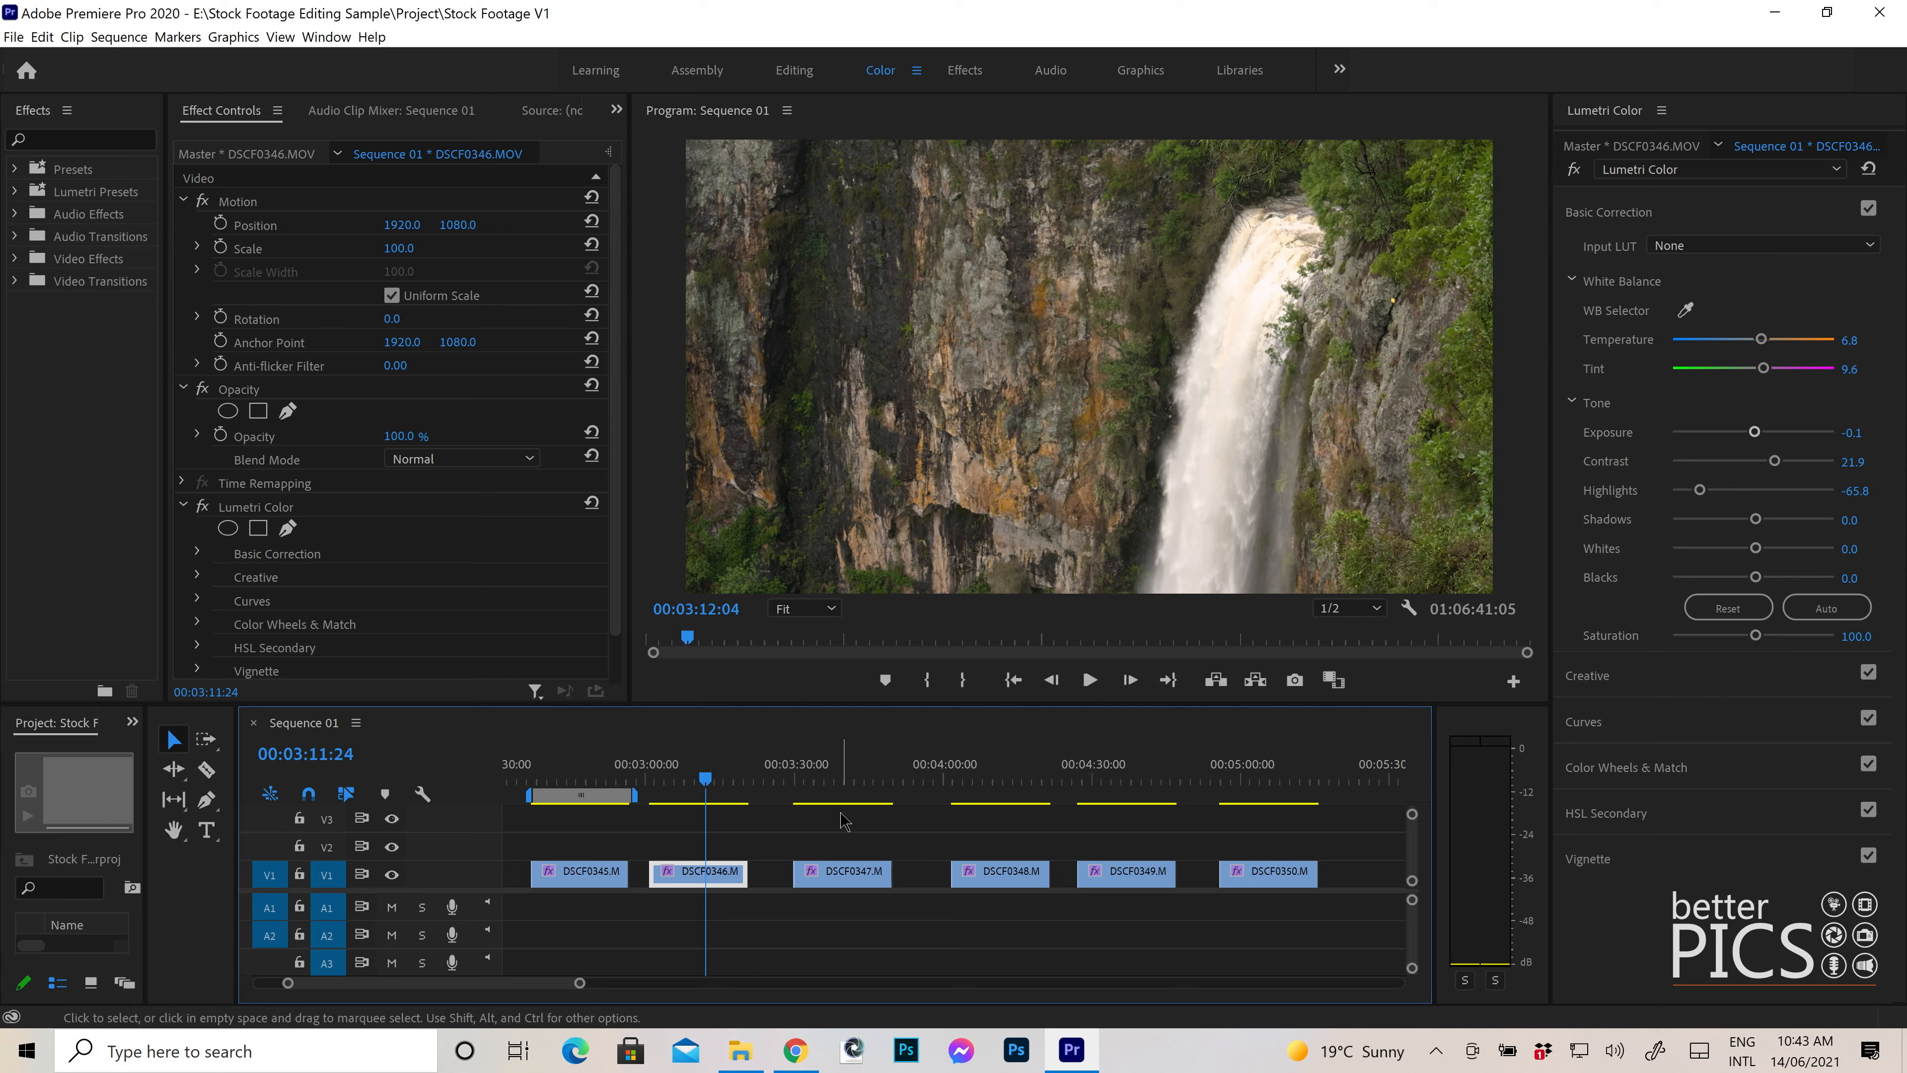
pyautogui.moveTo(1765, 366); pyautogui.dragTo(1768, 366)
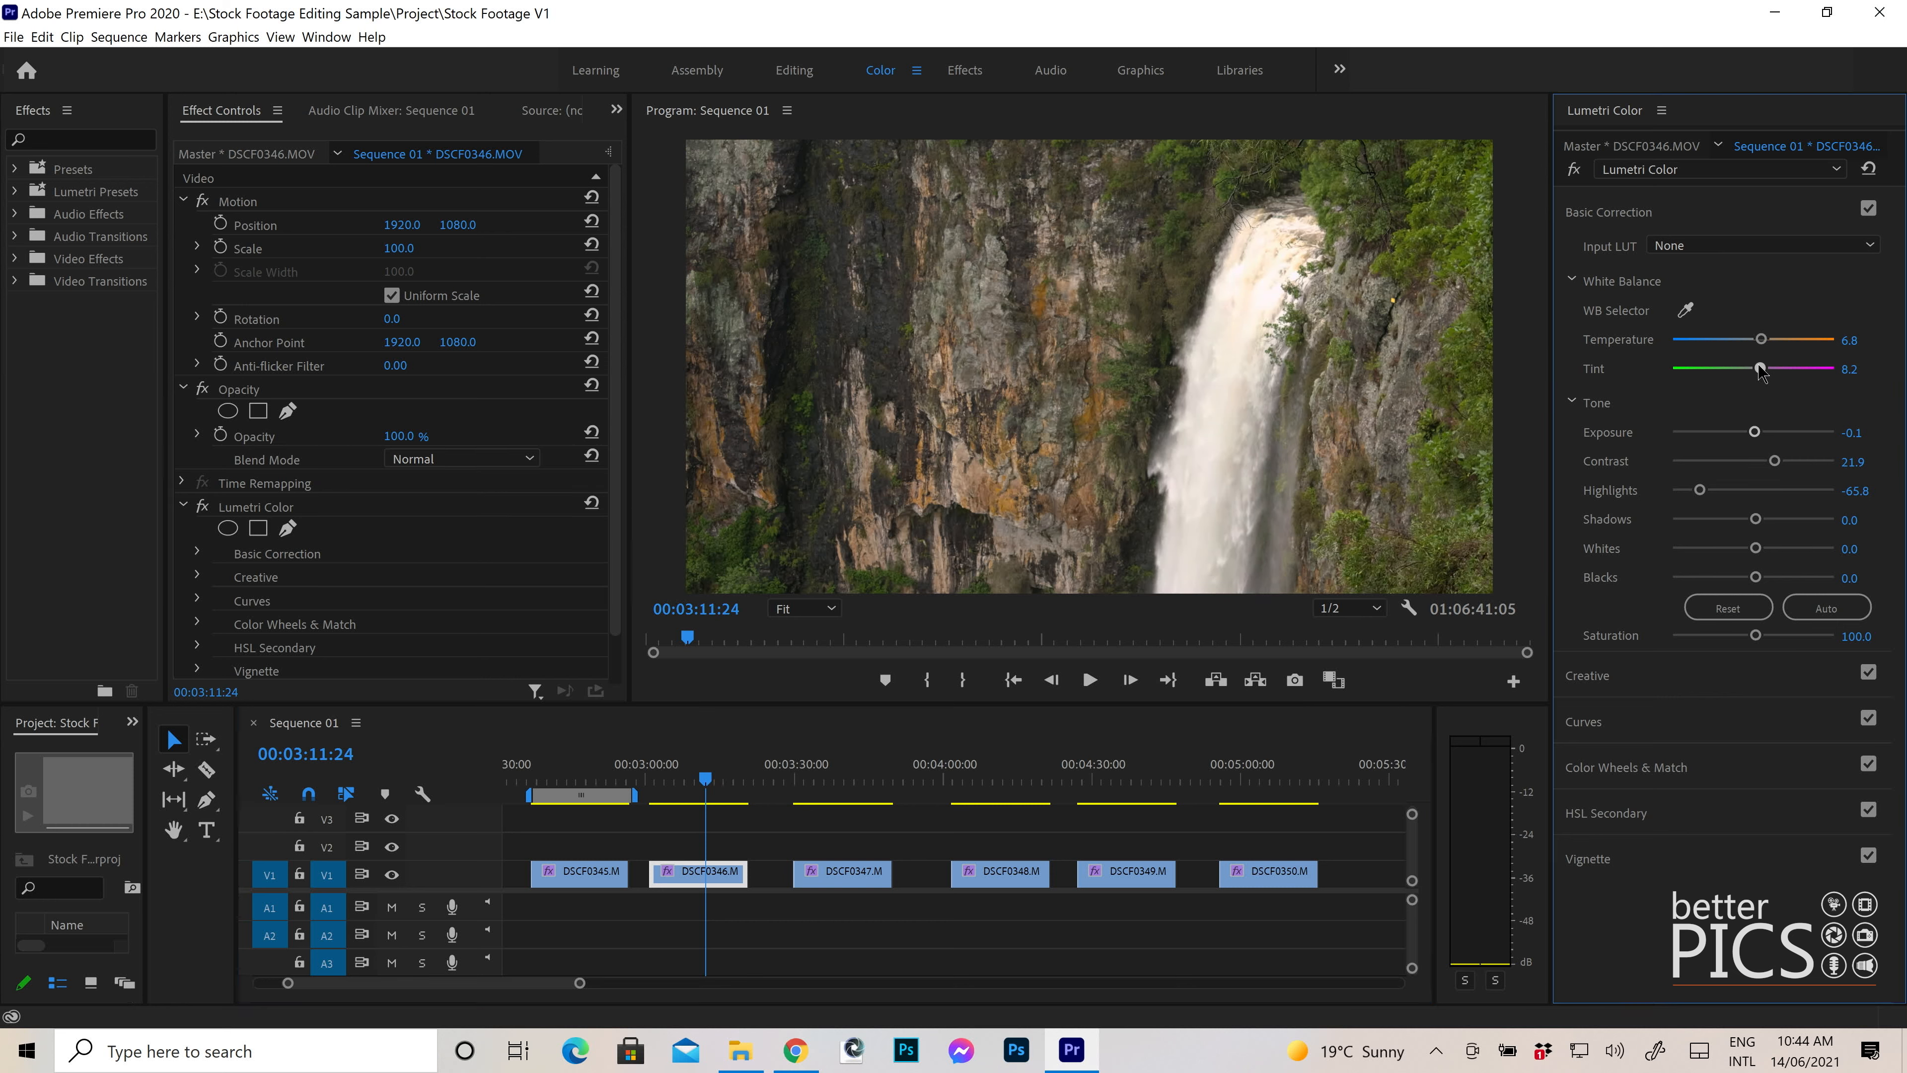
# - Step the playhead through the clips from DSCF0345.MOV to DSCF0350.MOV to examine how the copied grade looks on each
pyautogui.click(856, 779)
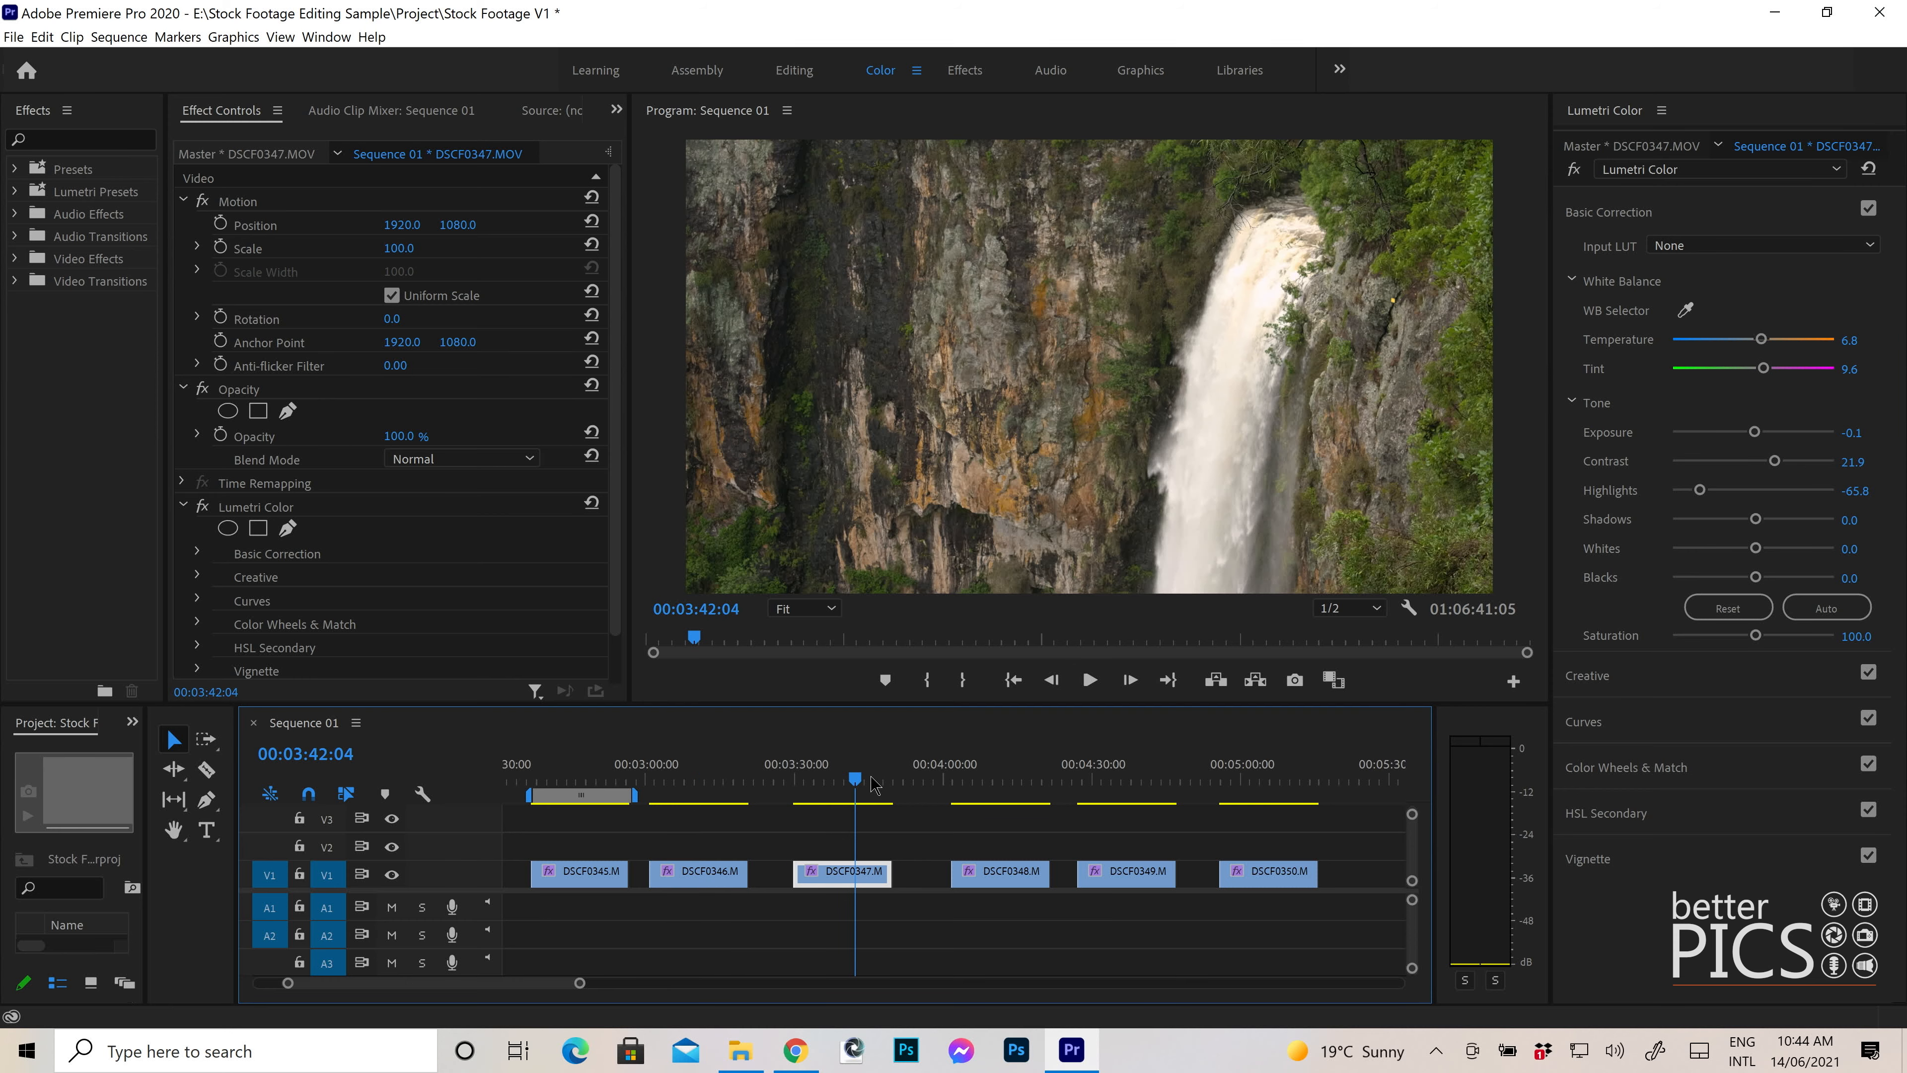
pyautogui.click(1025, 781)
pyautogui.click(1101, 780)
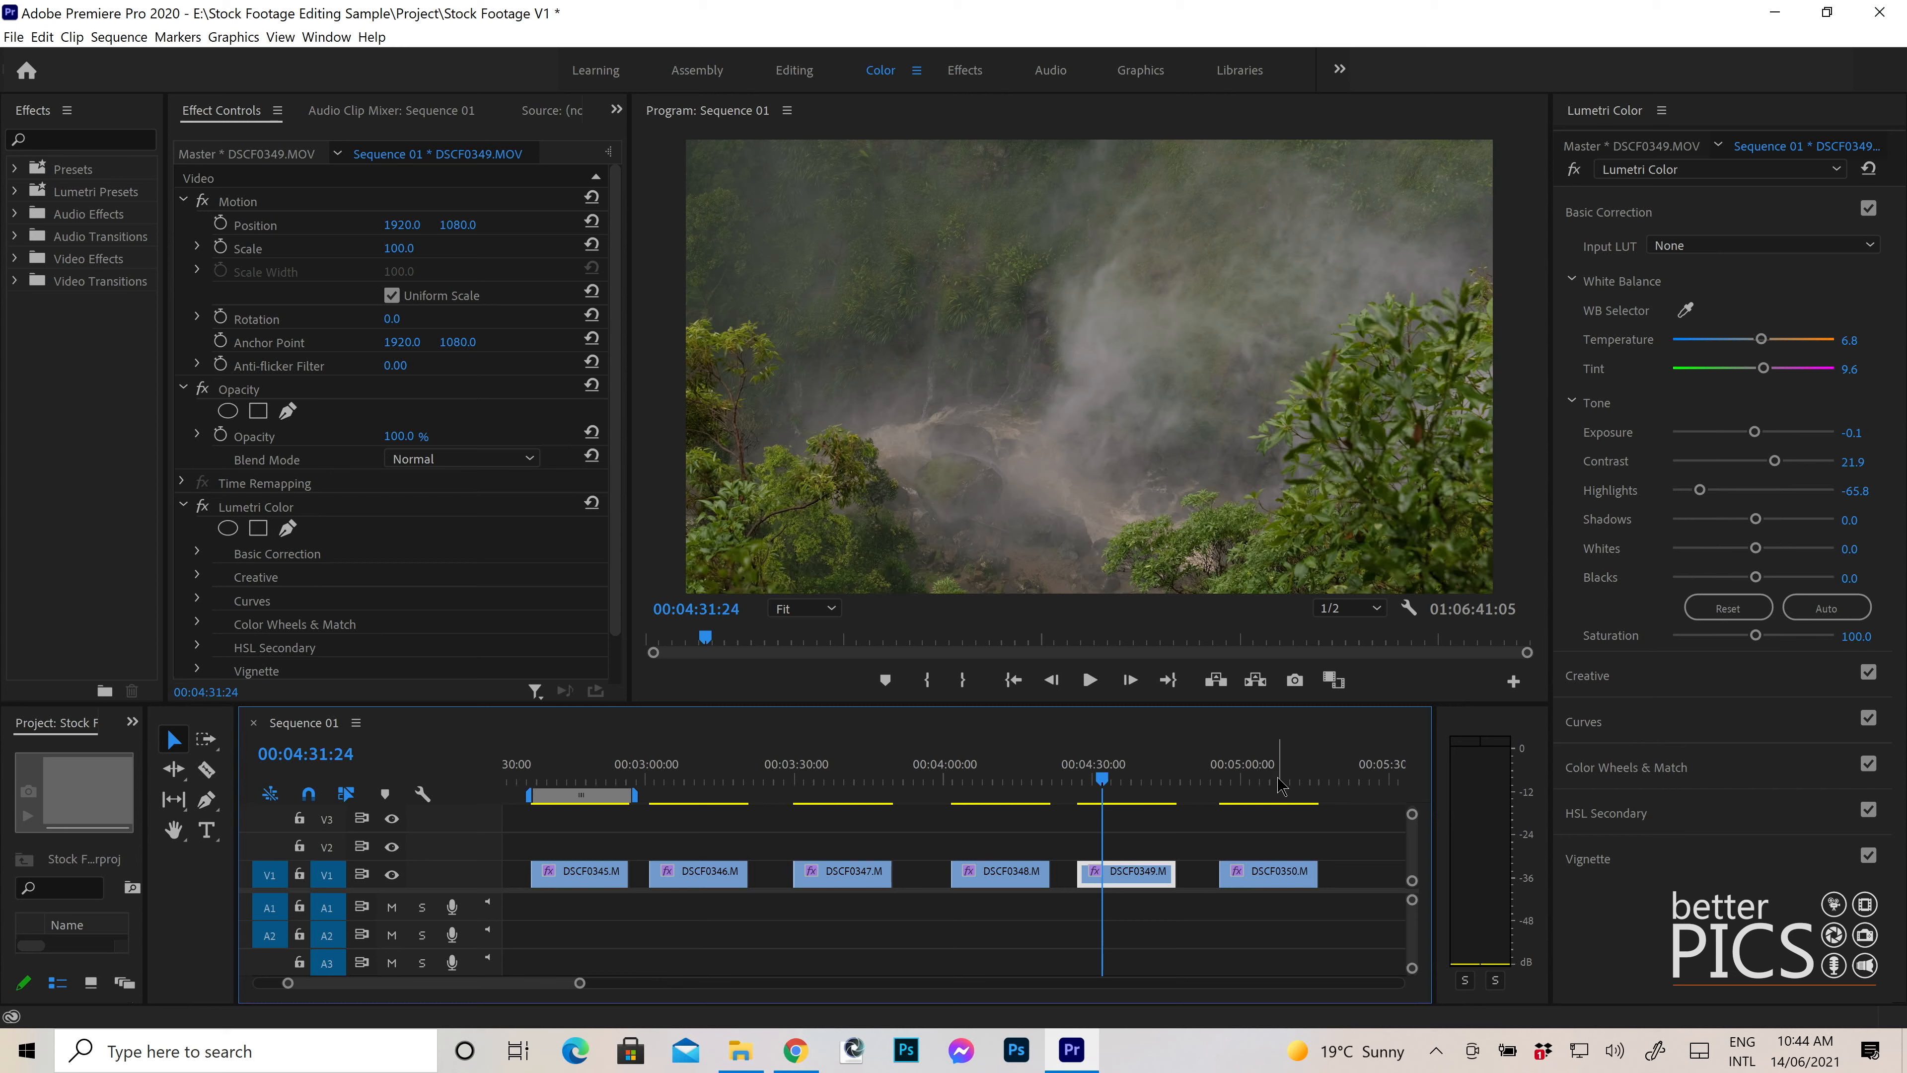
pyautogui.click(1266, 779)
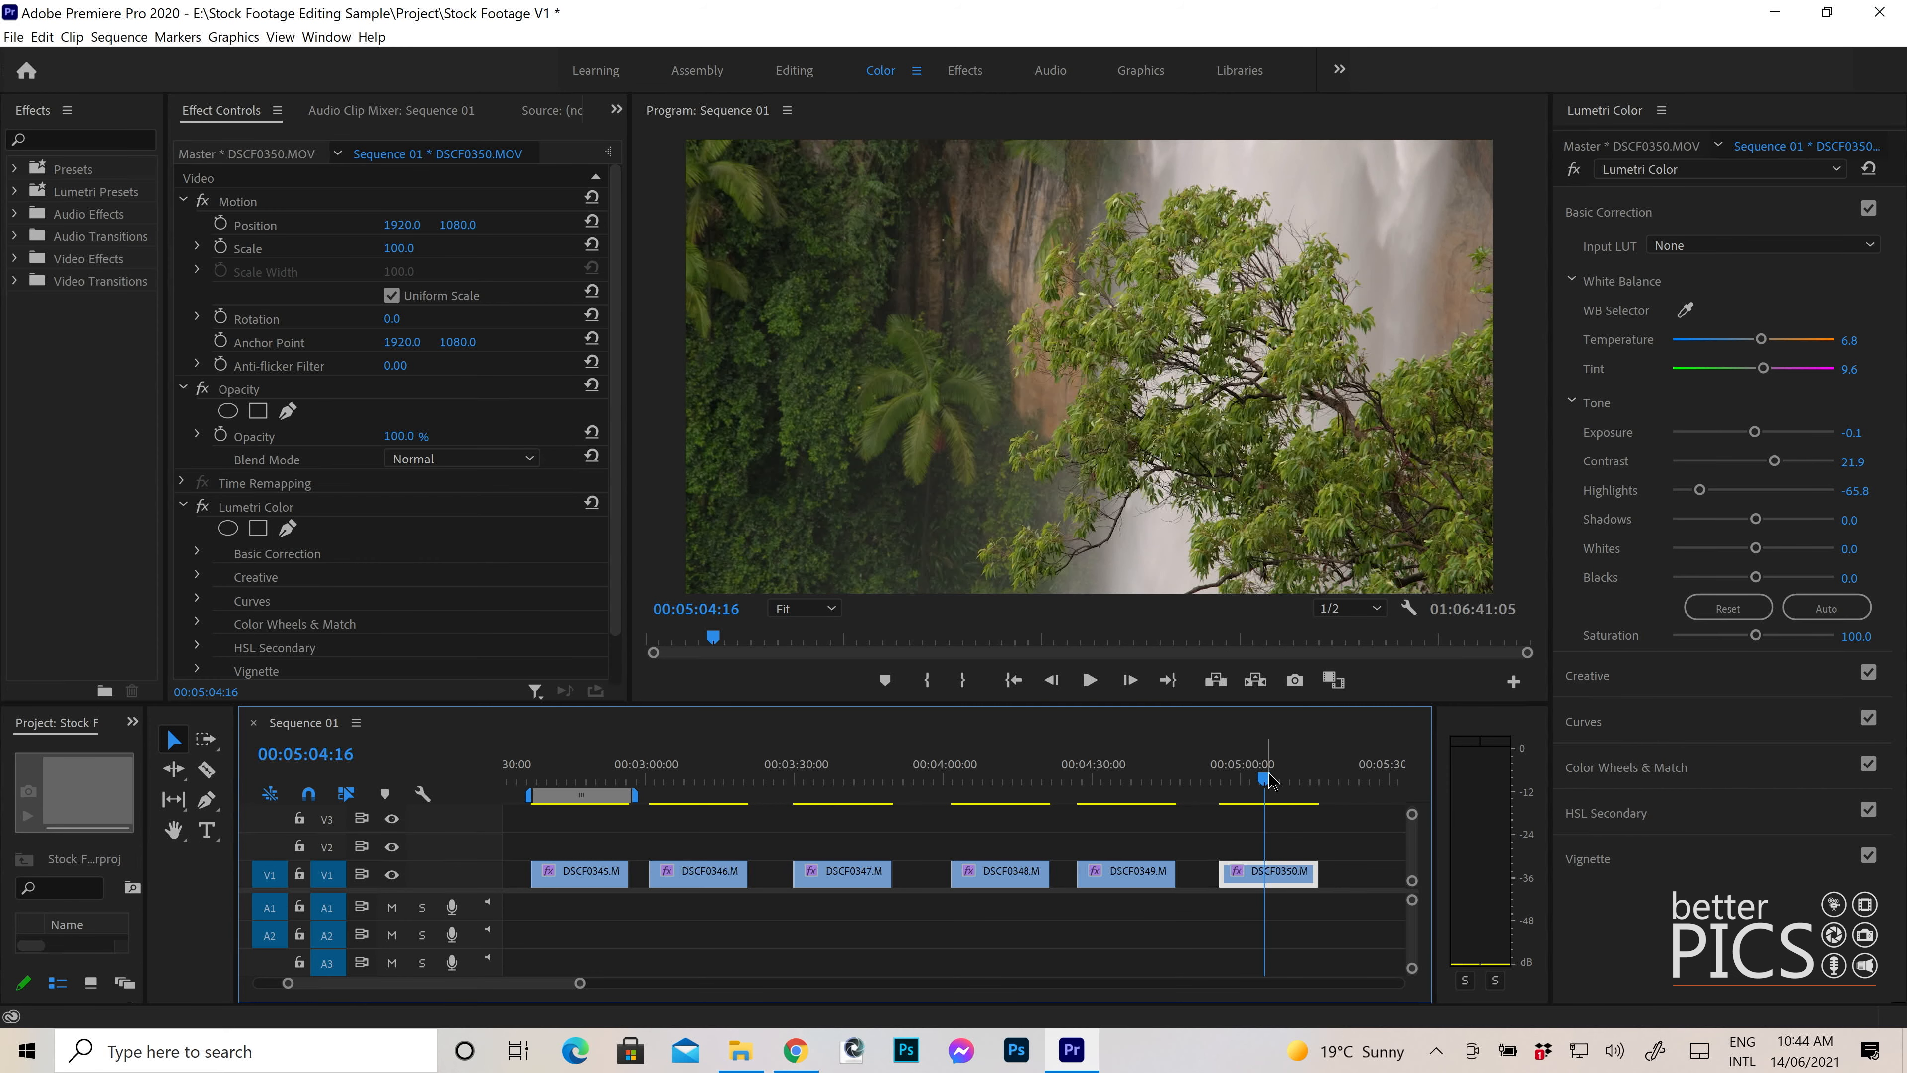
pyautogui.scroll(2, 904, 841)
pyautogui.scroll(-2, 917, 838)
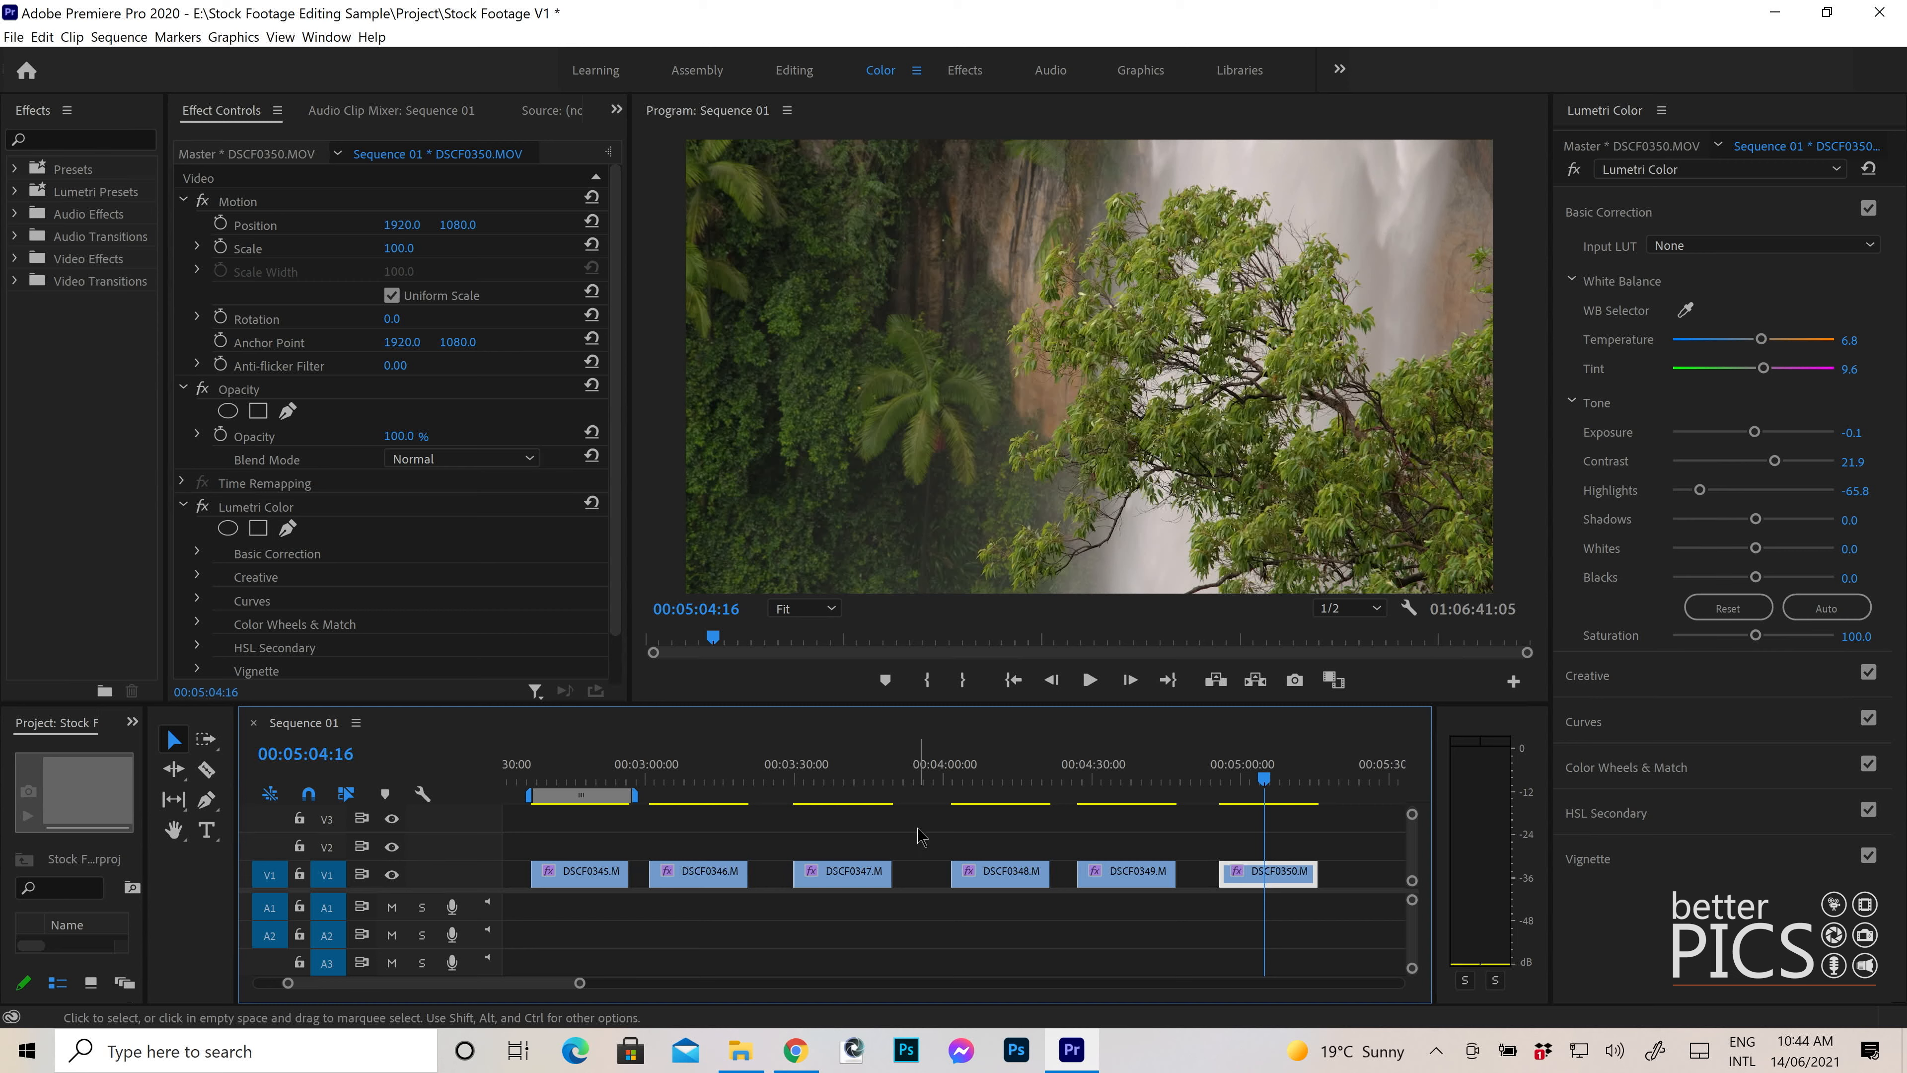
pyautogui.click(590, 779)
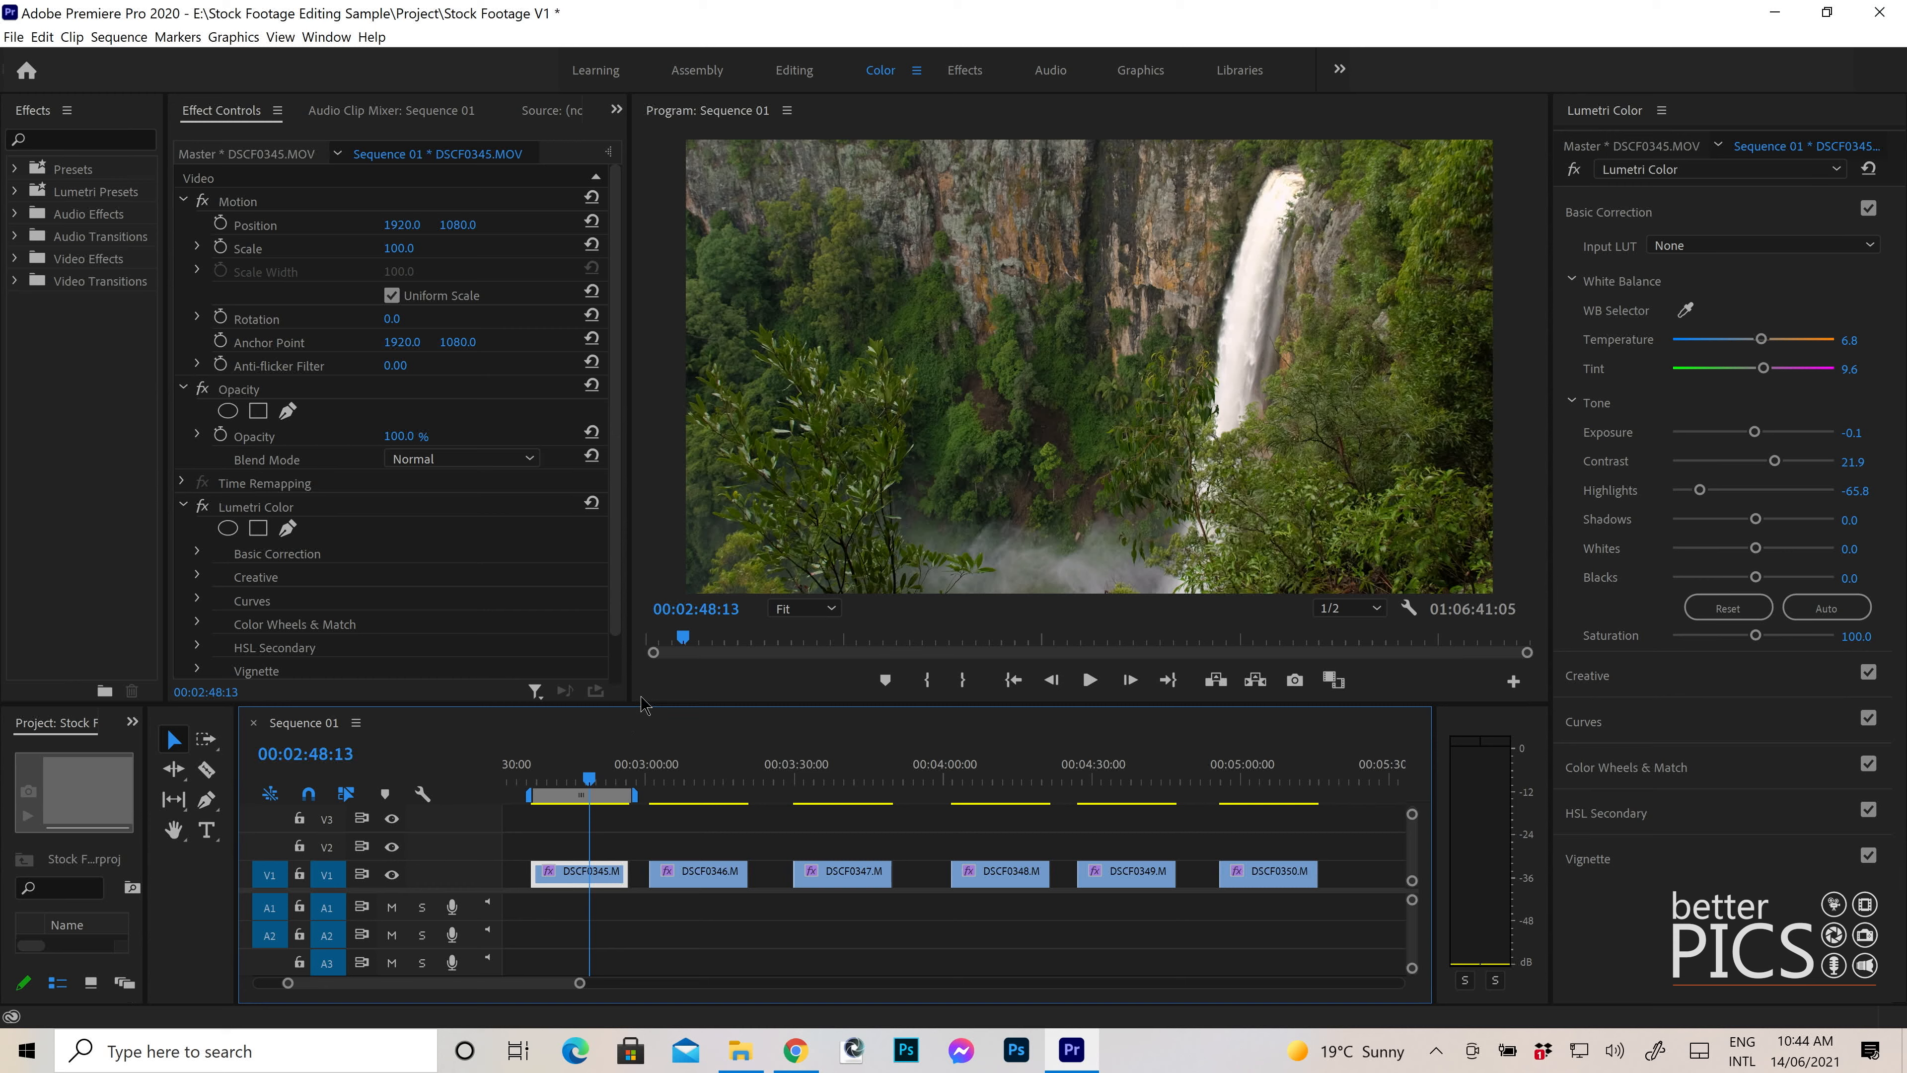
pyautogui.click(718, 779)
pyautogui.click(858, 779)
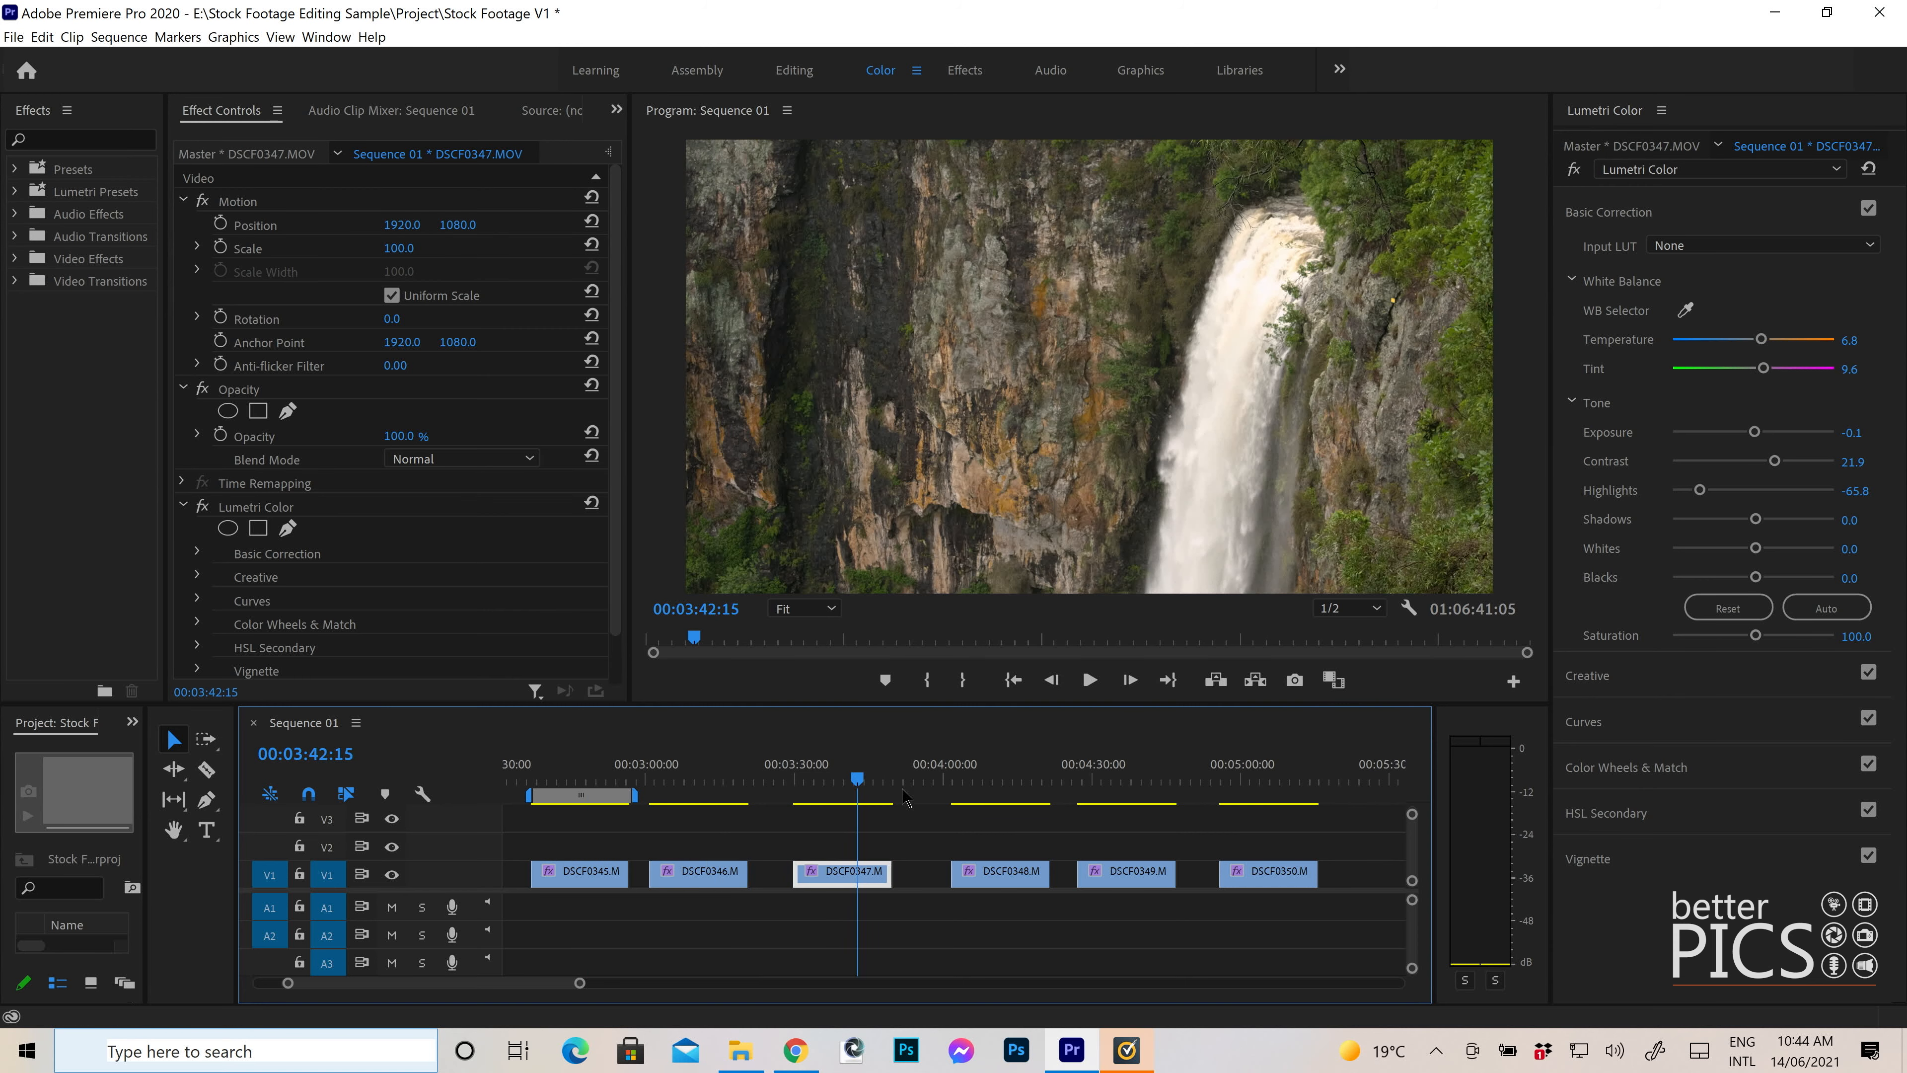
pyautogui.click(1013, 779)
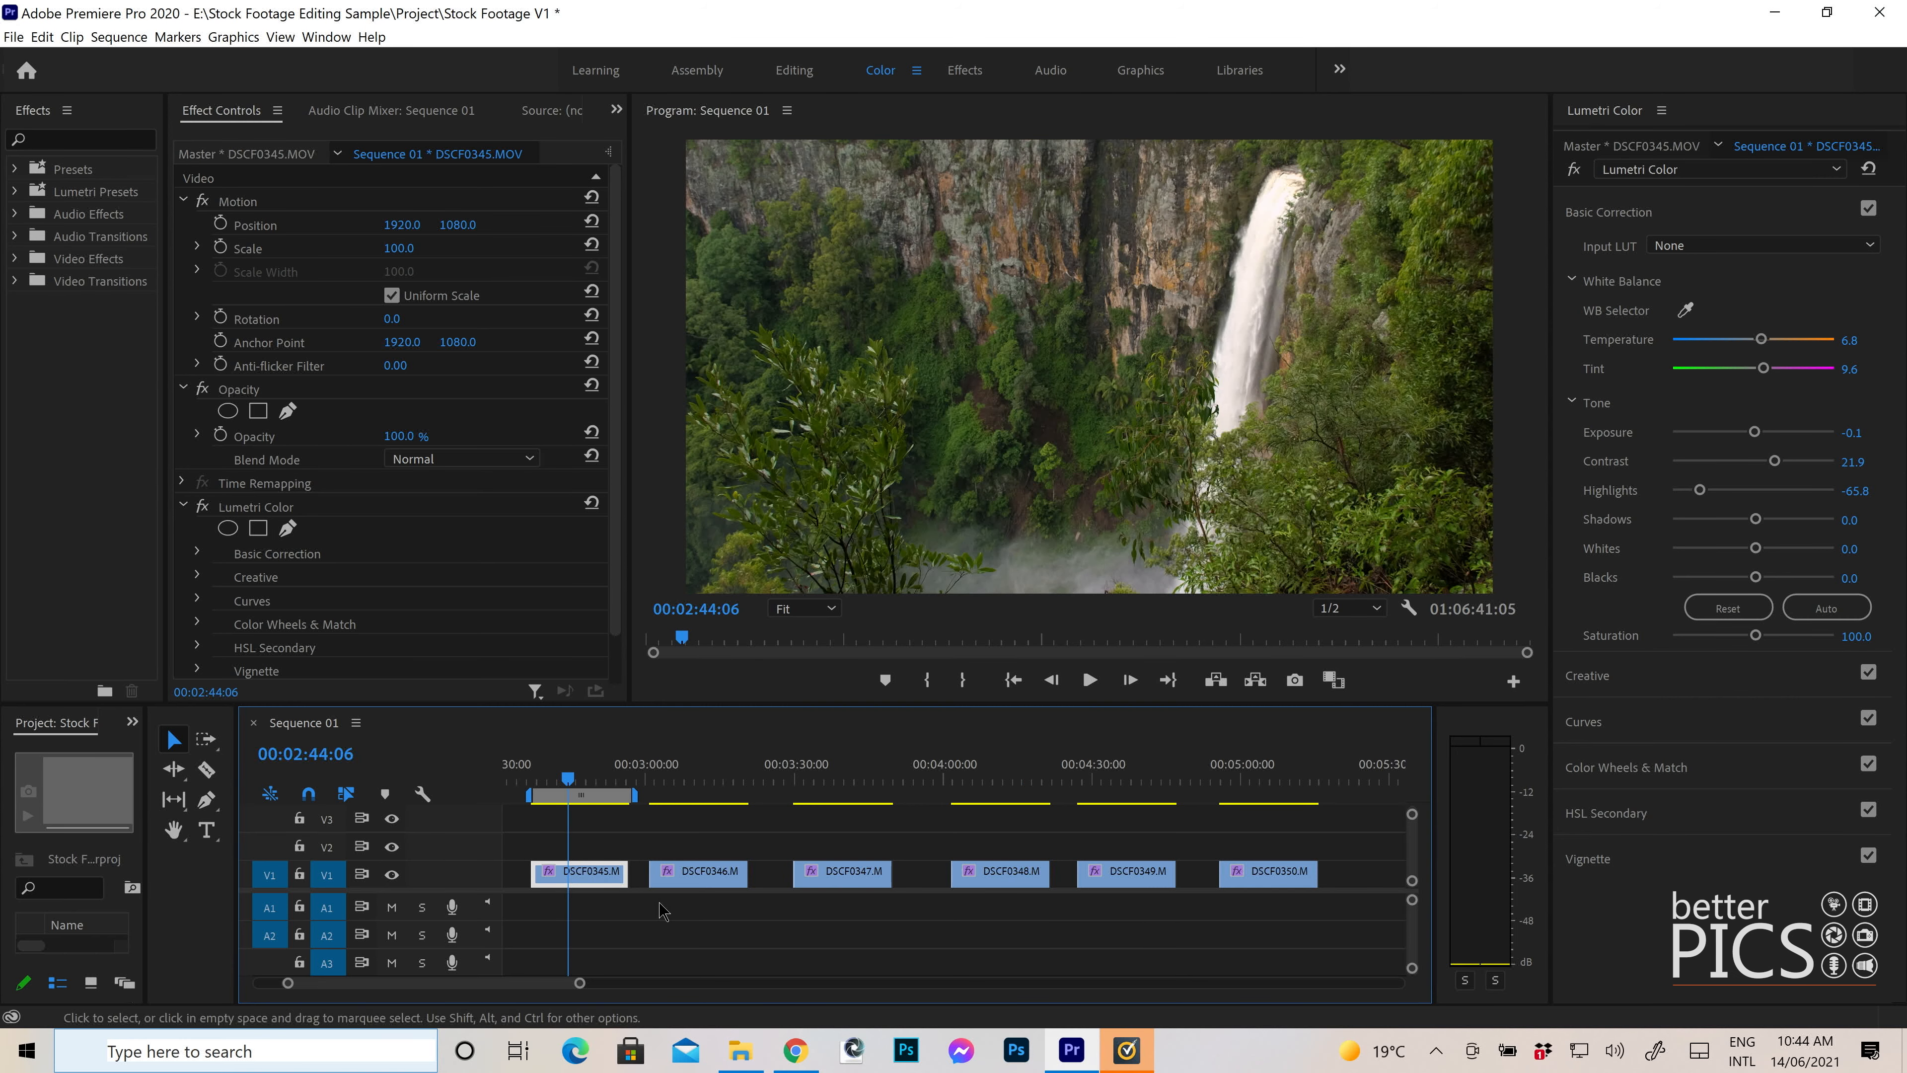
pyautogui.click(248, 508)
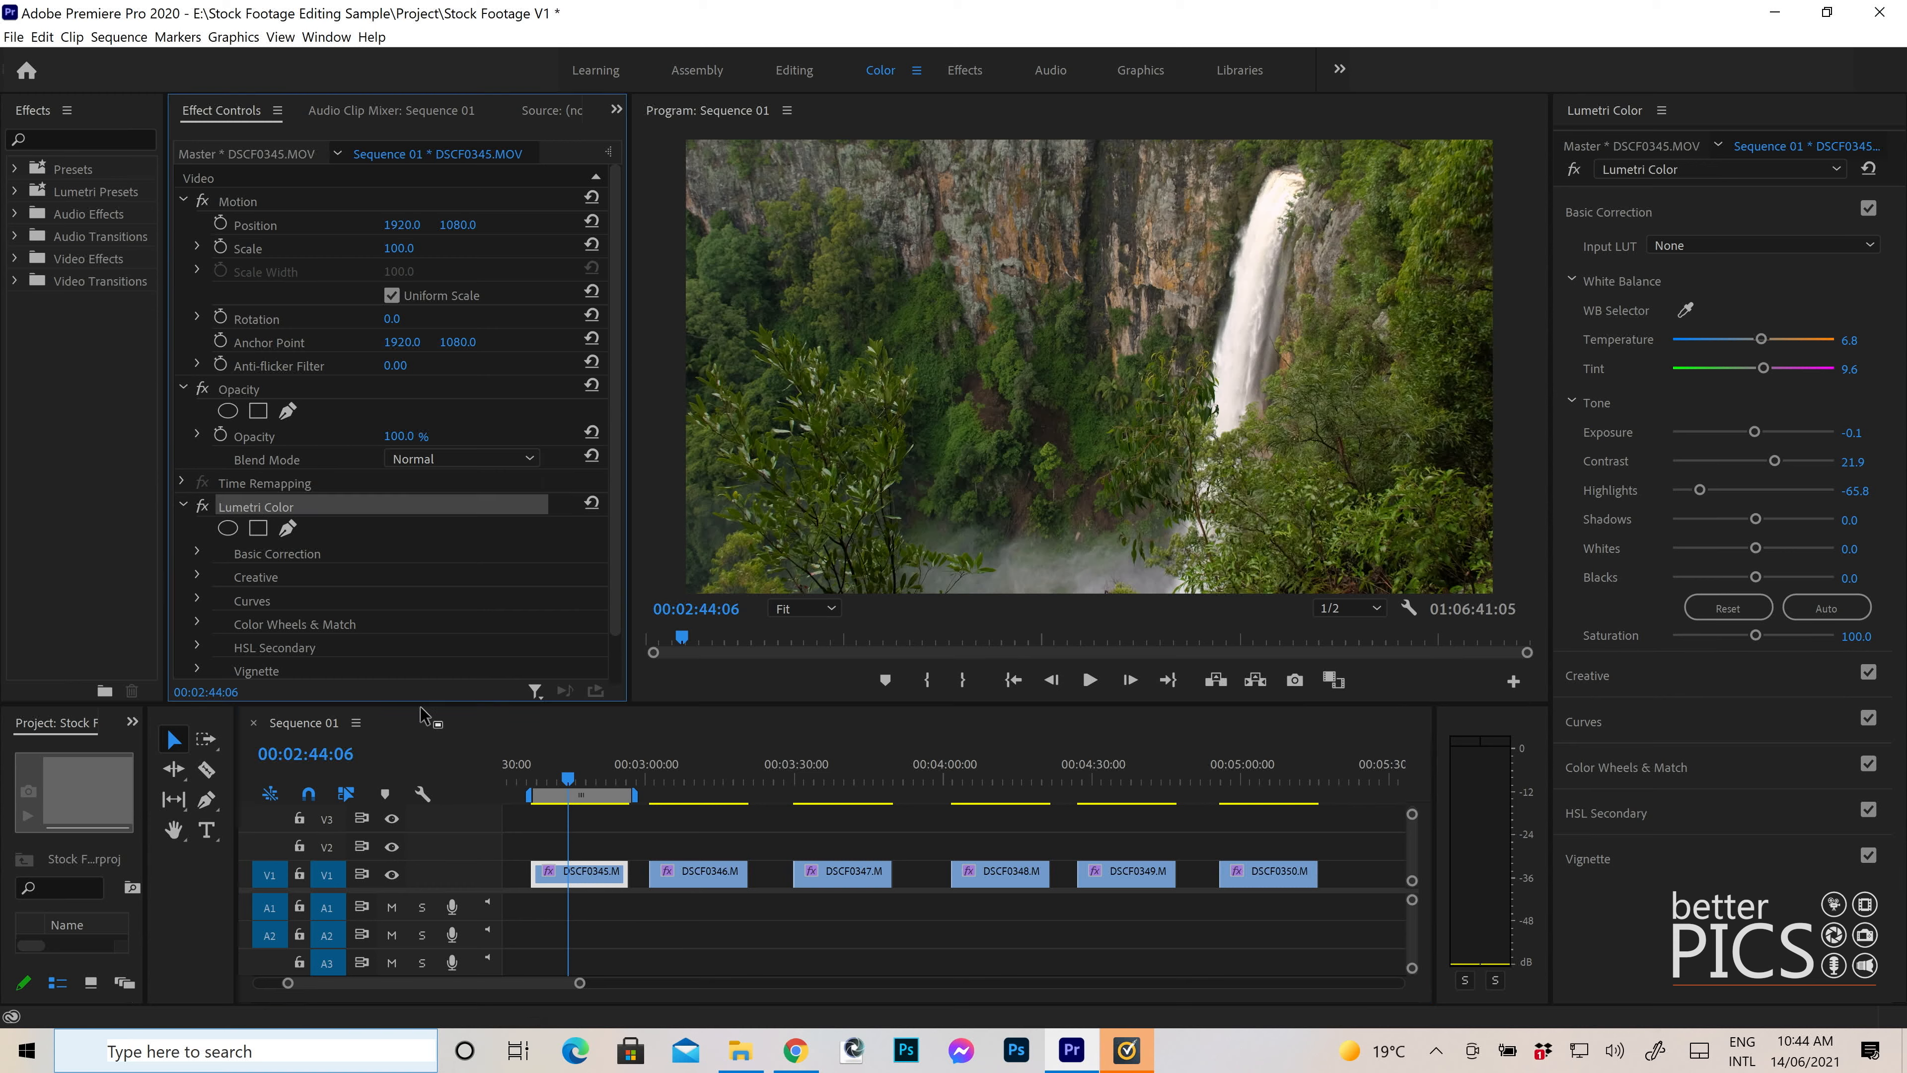
pyautogui.click(713, 762)
pyautogui.click(827, 774)
pyautogui.click(986, 774)
pyautogui.click(1127, 773)
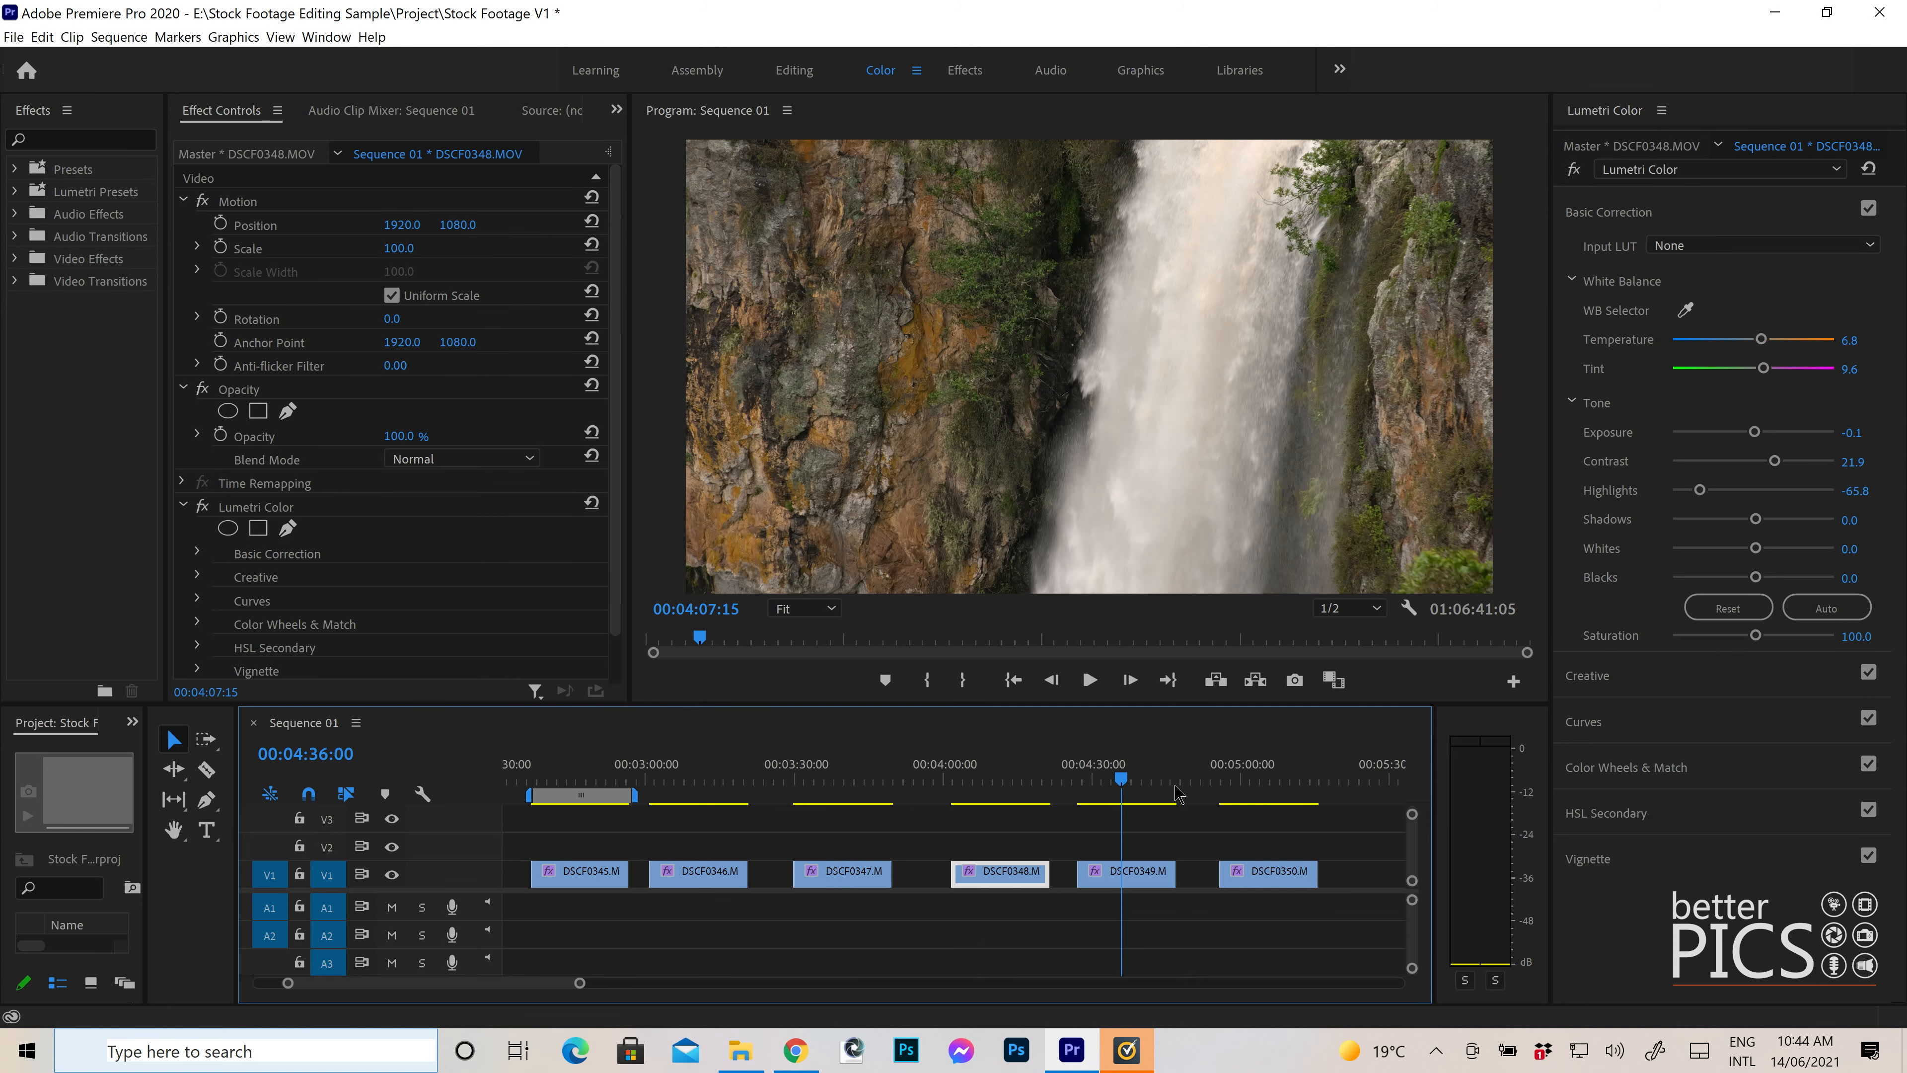
pyautogui.click(1251, 773)
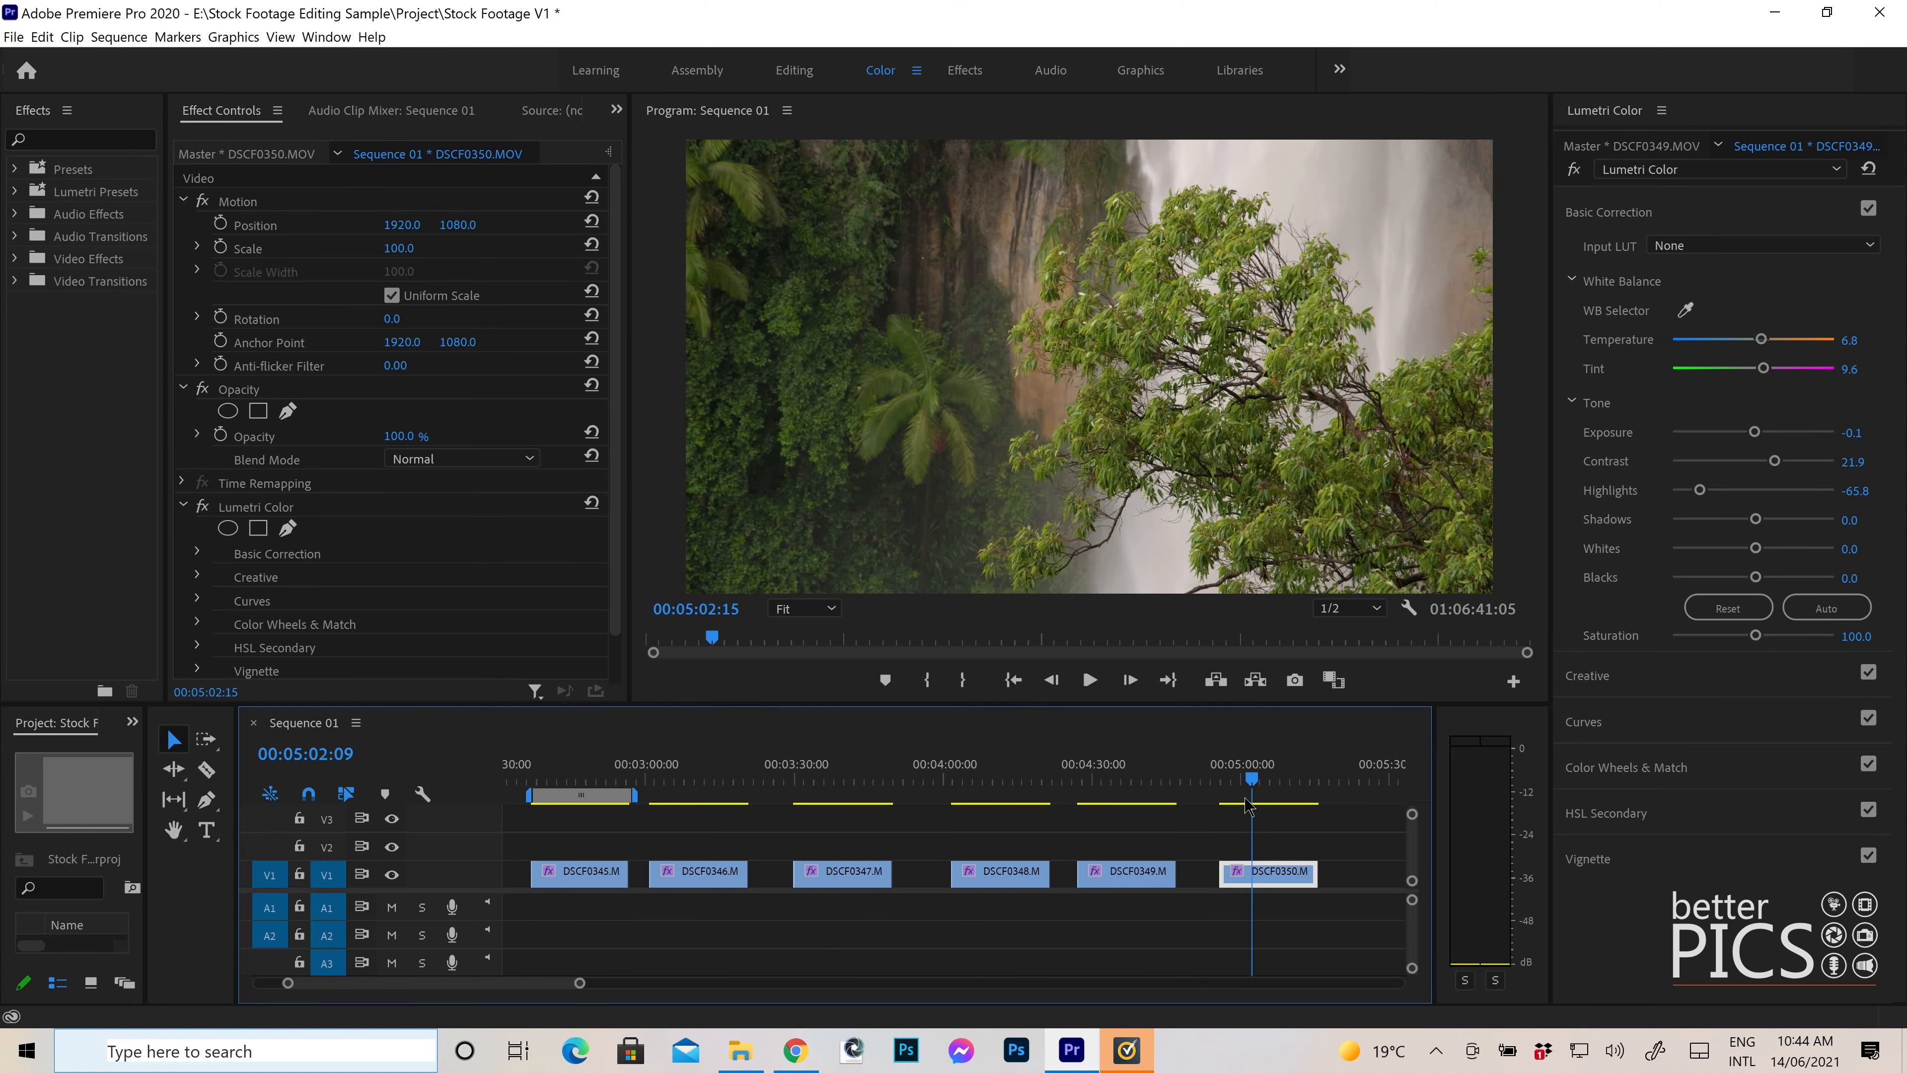
# - Switch to the saved custom editing workspace and park the playhead at about 00:02:48 over DSCF0345.MOV
pyautogui.click(1339, 69)
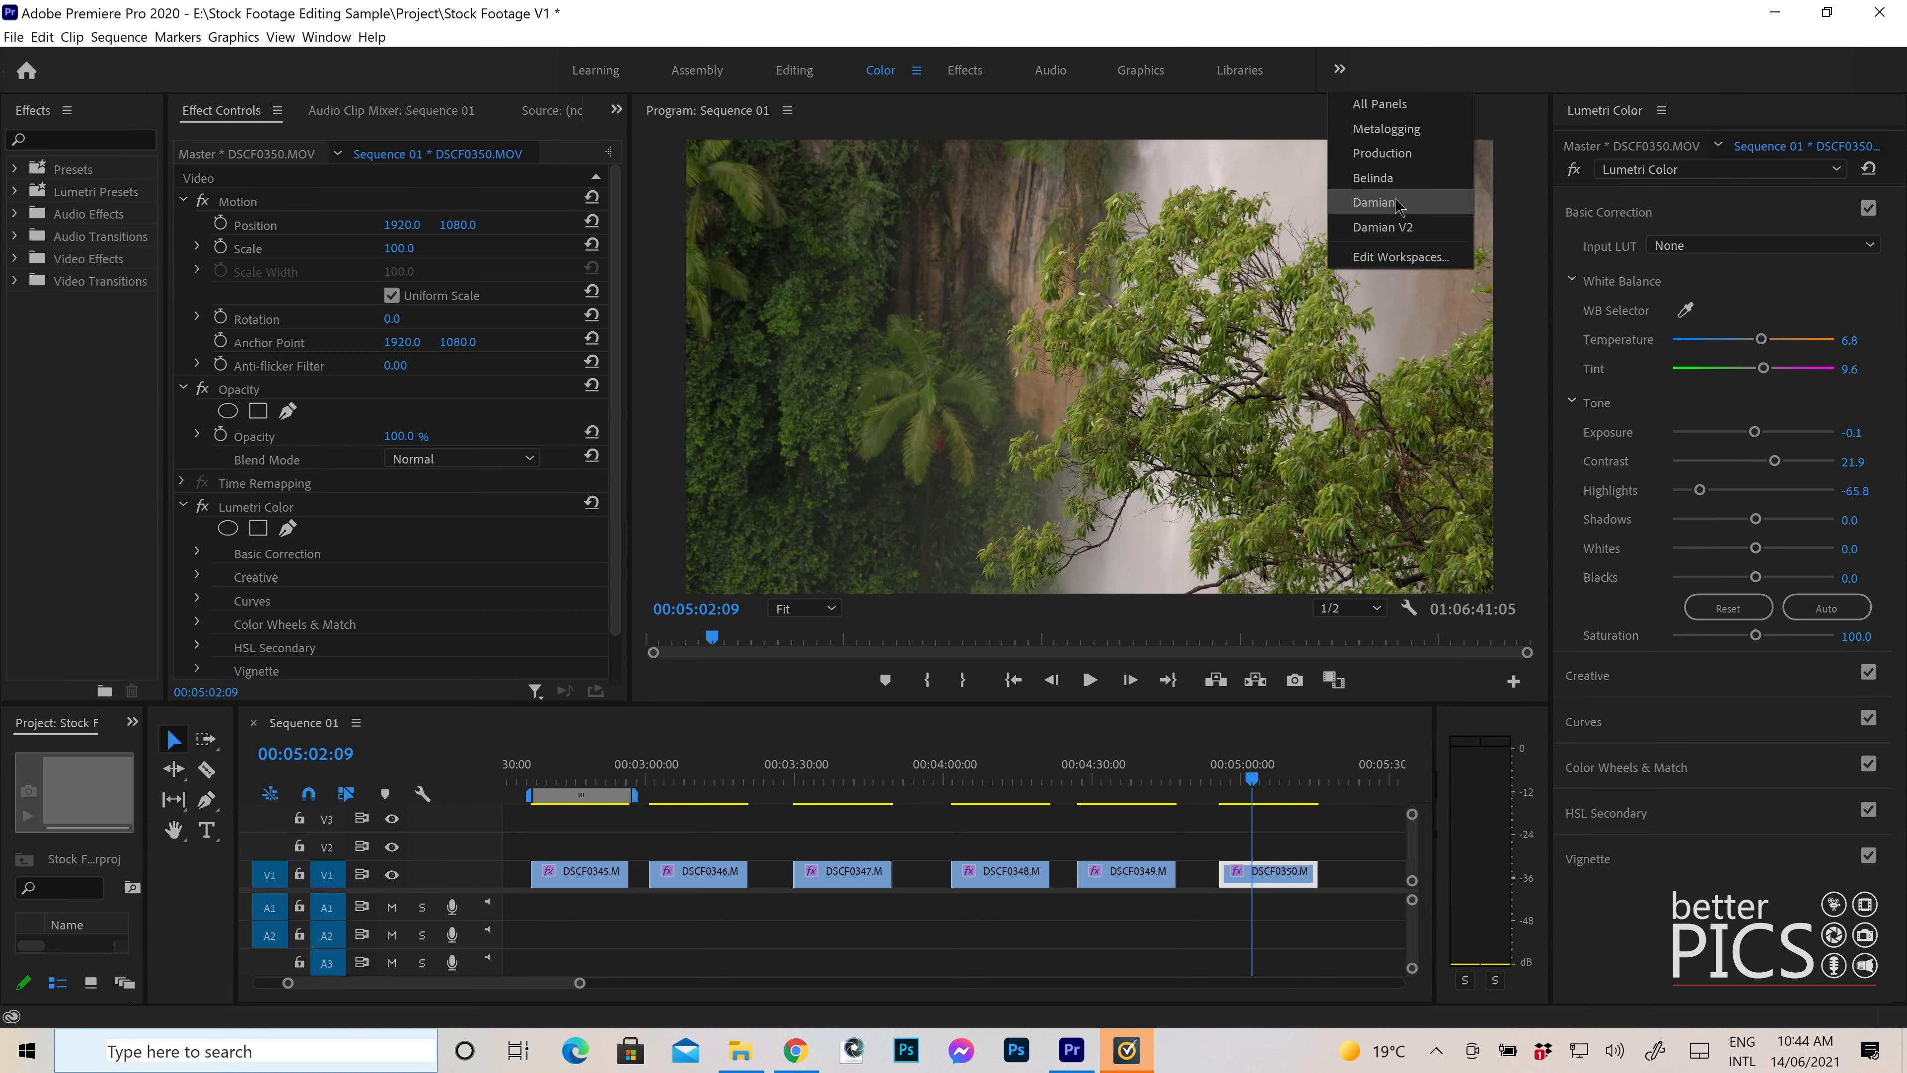
pyautogui.click(1374, 202)
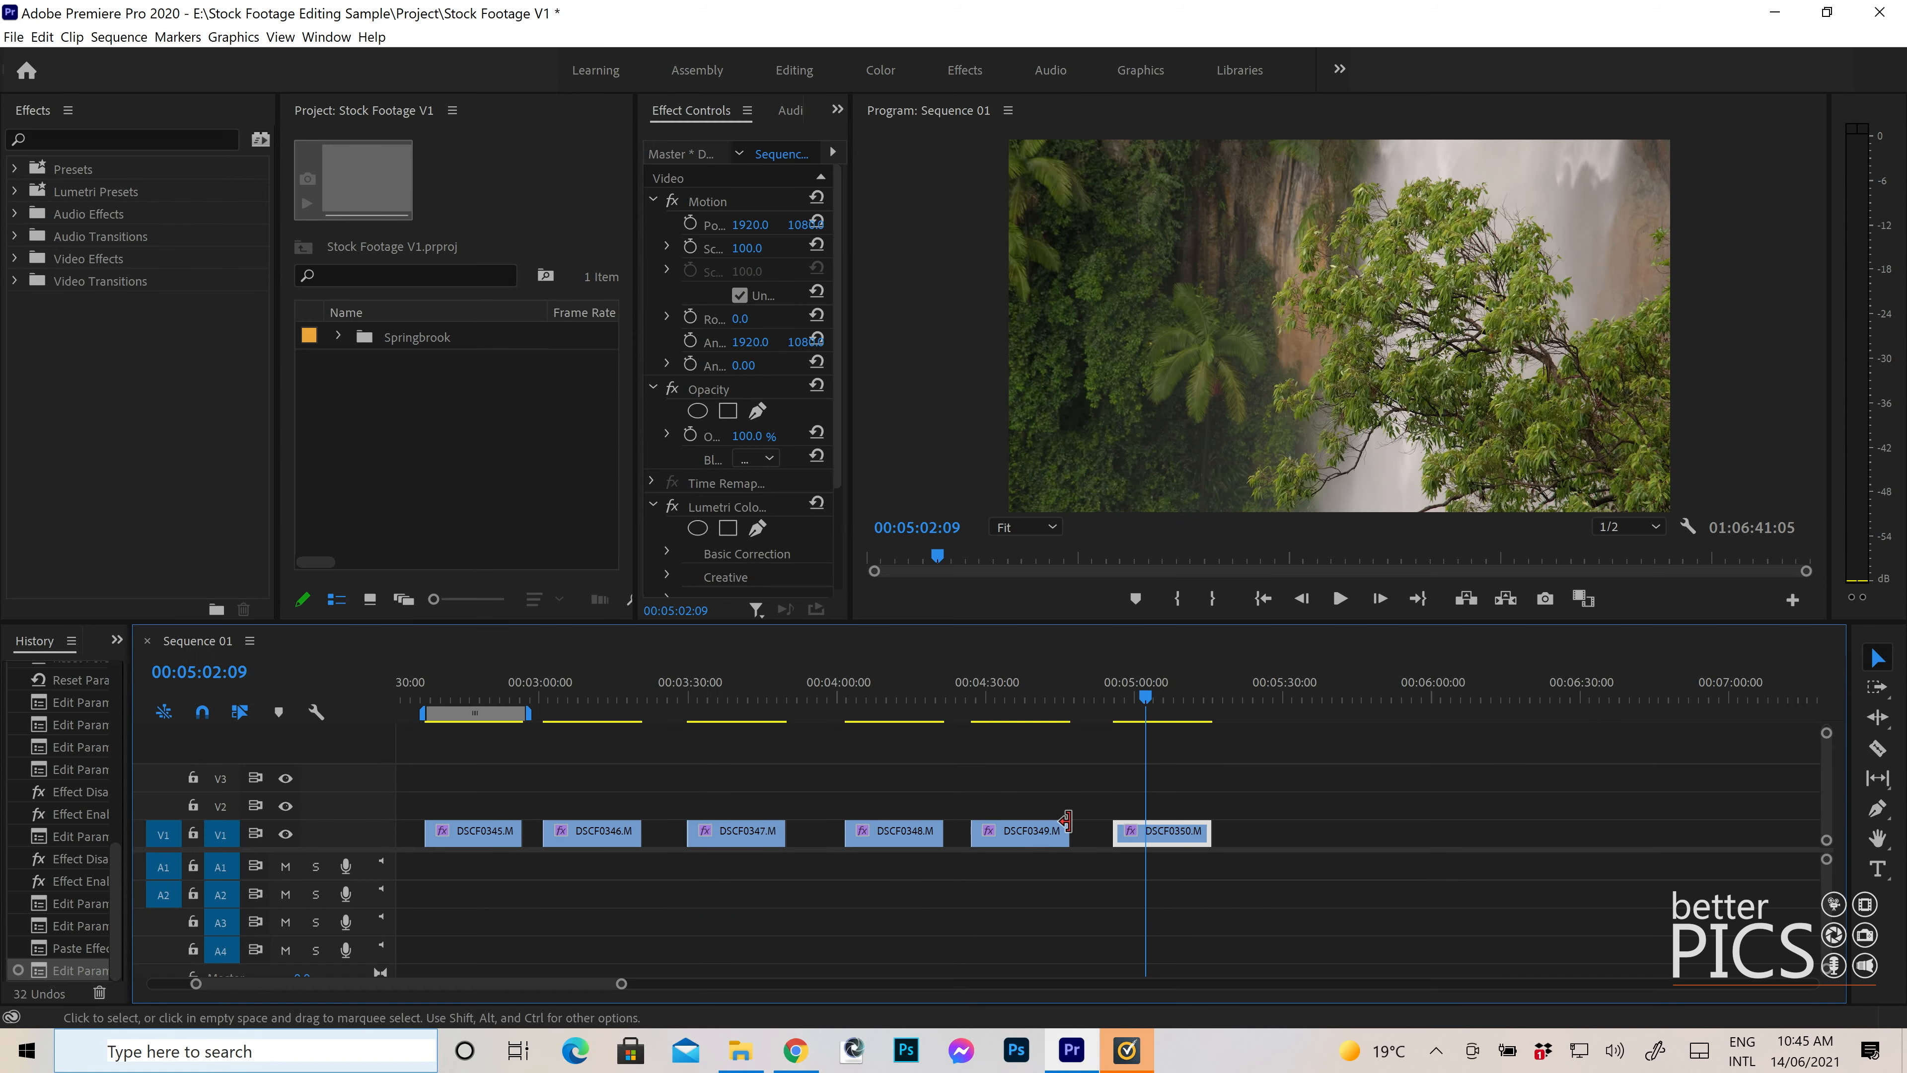
pyautogui.scroll(5, 779, 882)
pyautogui.click(680, 713)
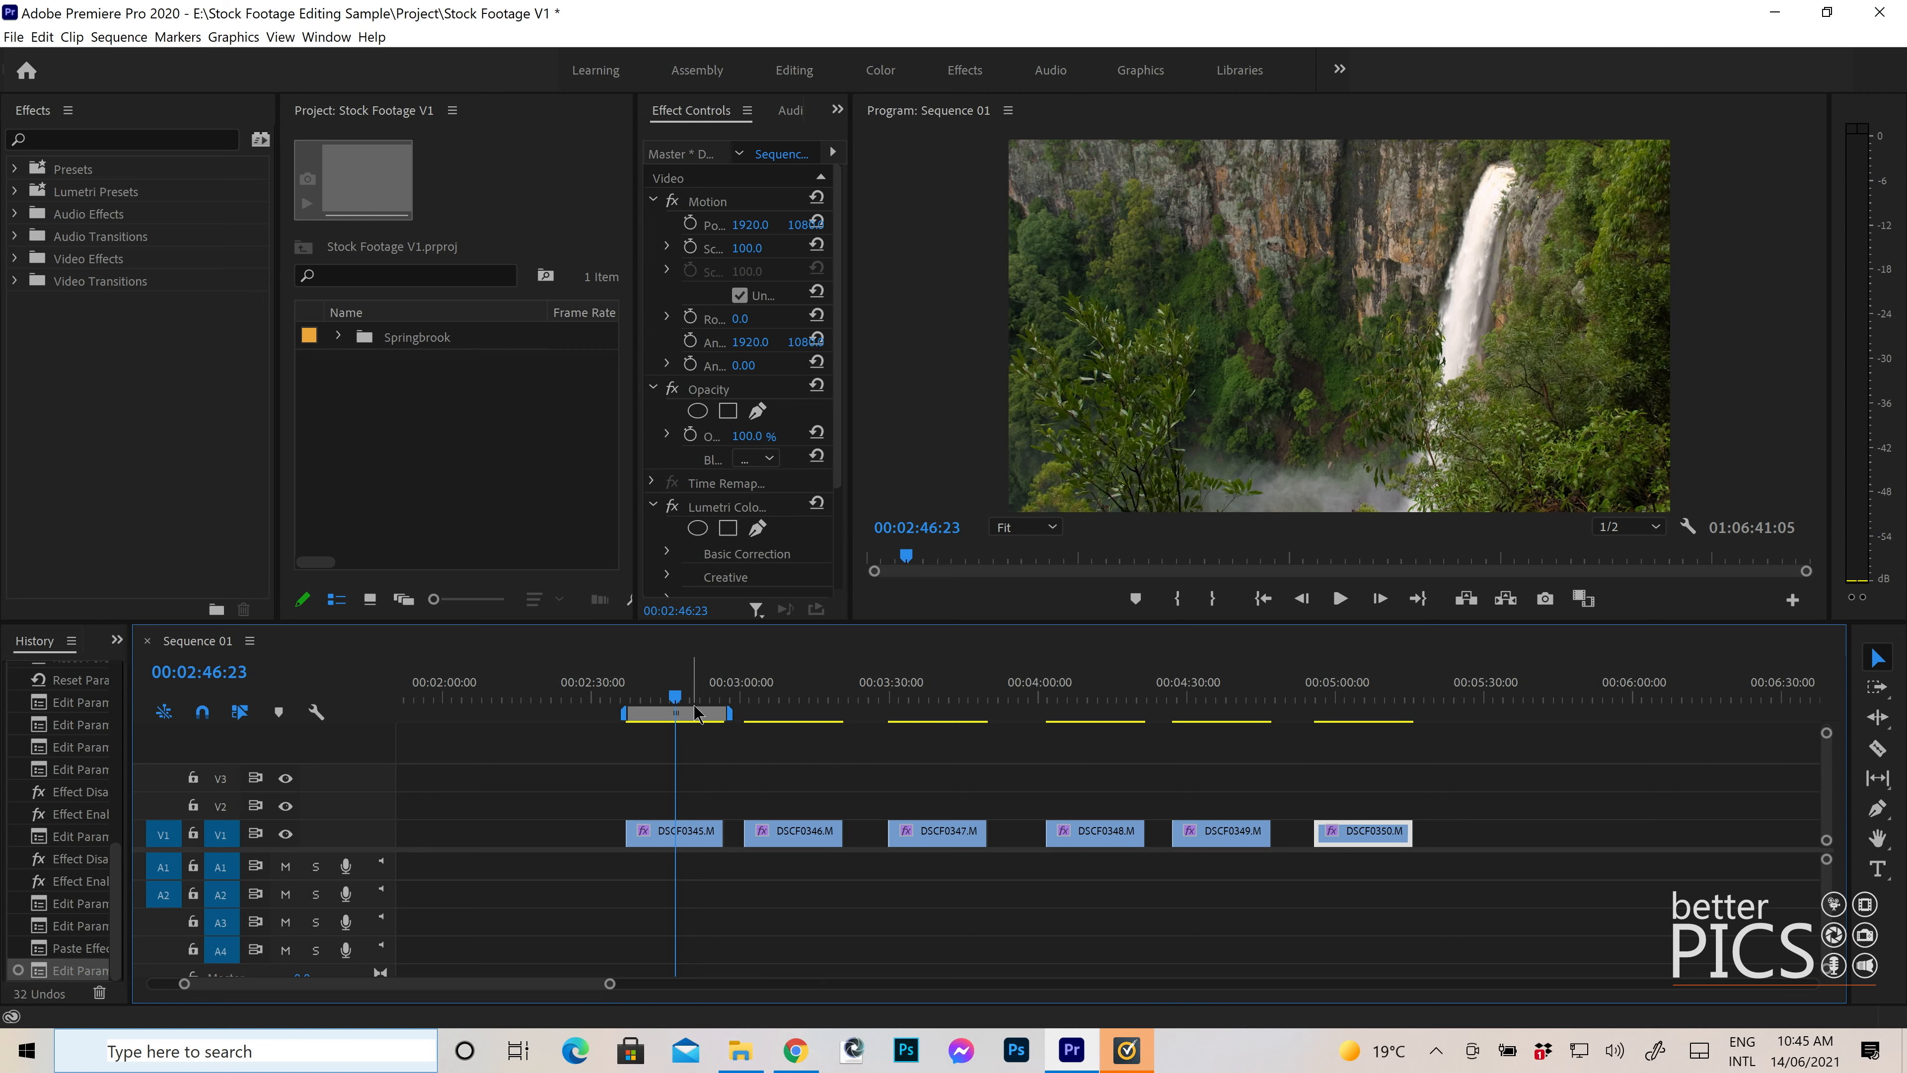
pyautogui.moveTo(696, 715)
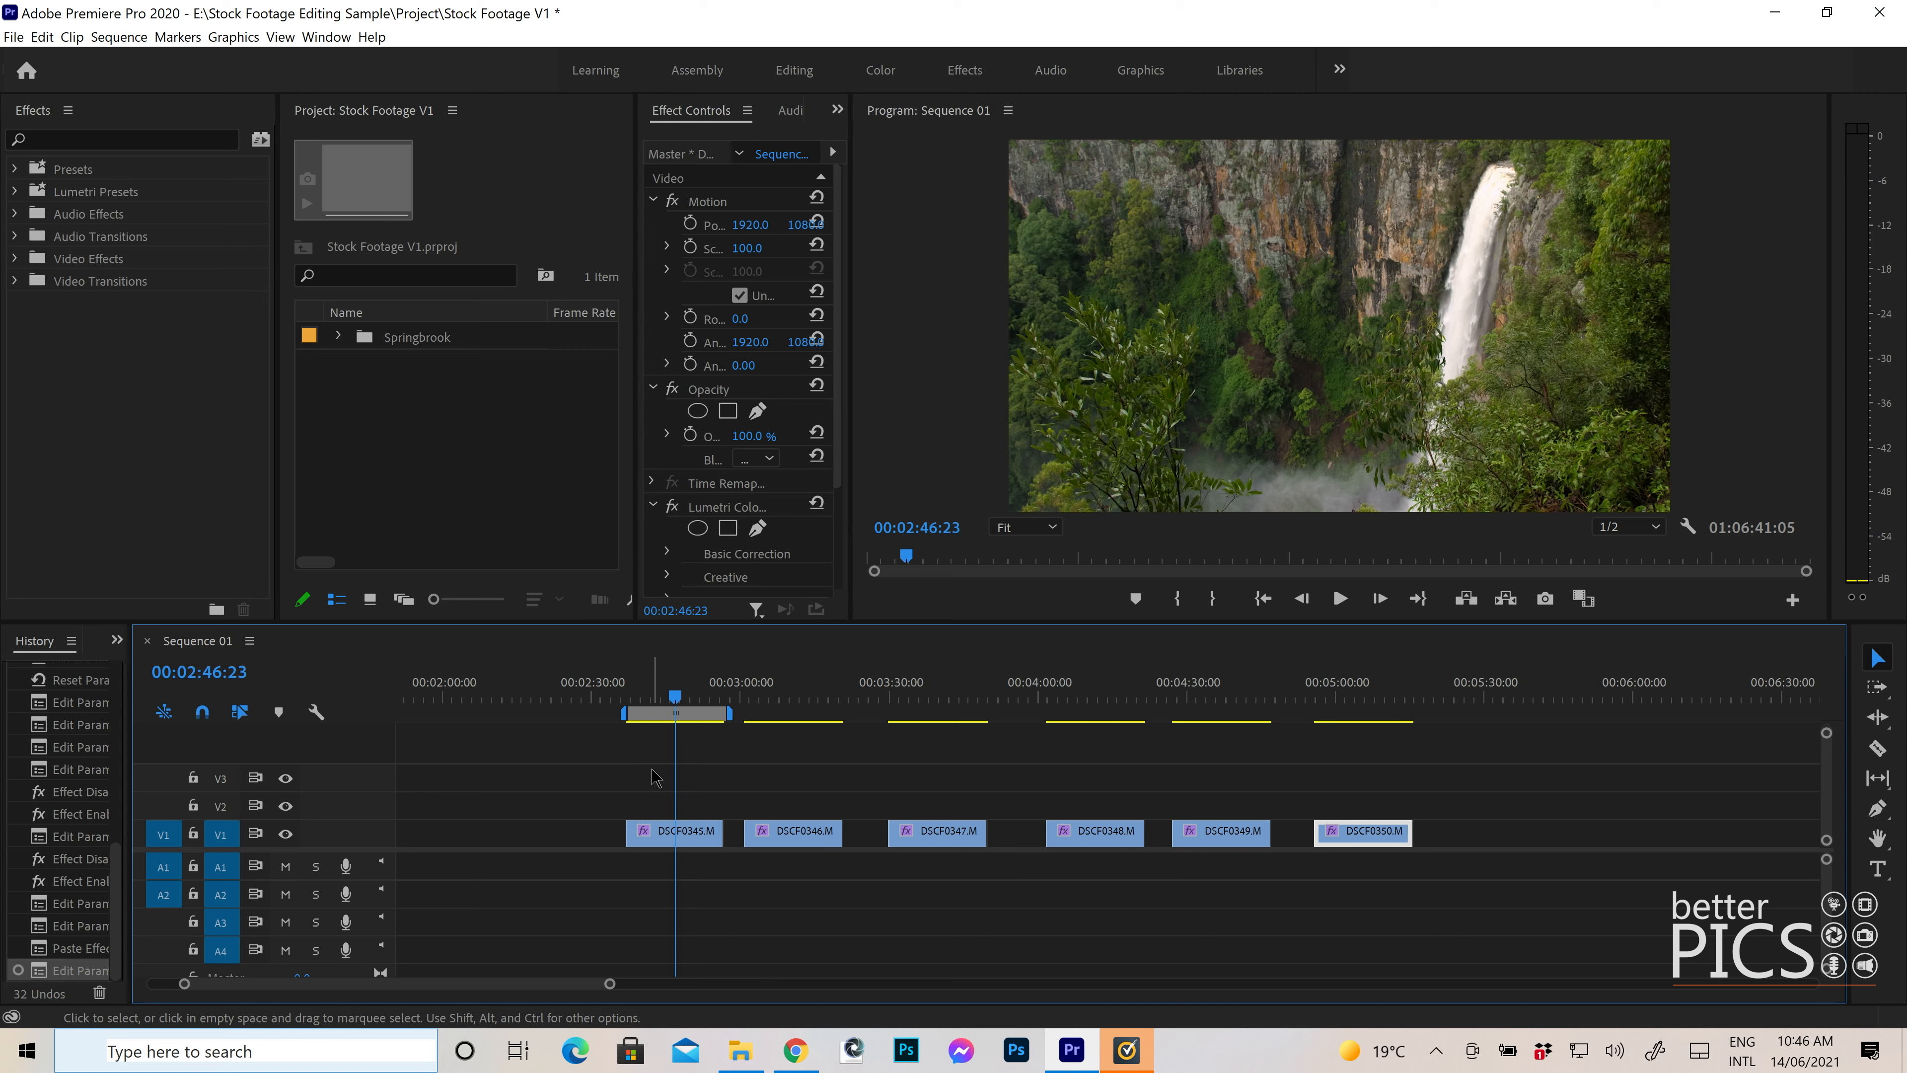
pyautogui.moveTo(675, 698); pyautogui.dragTo(650, 698)
pyautogui.click(682, 698)
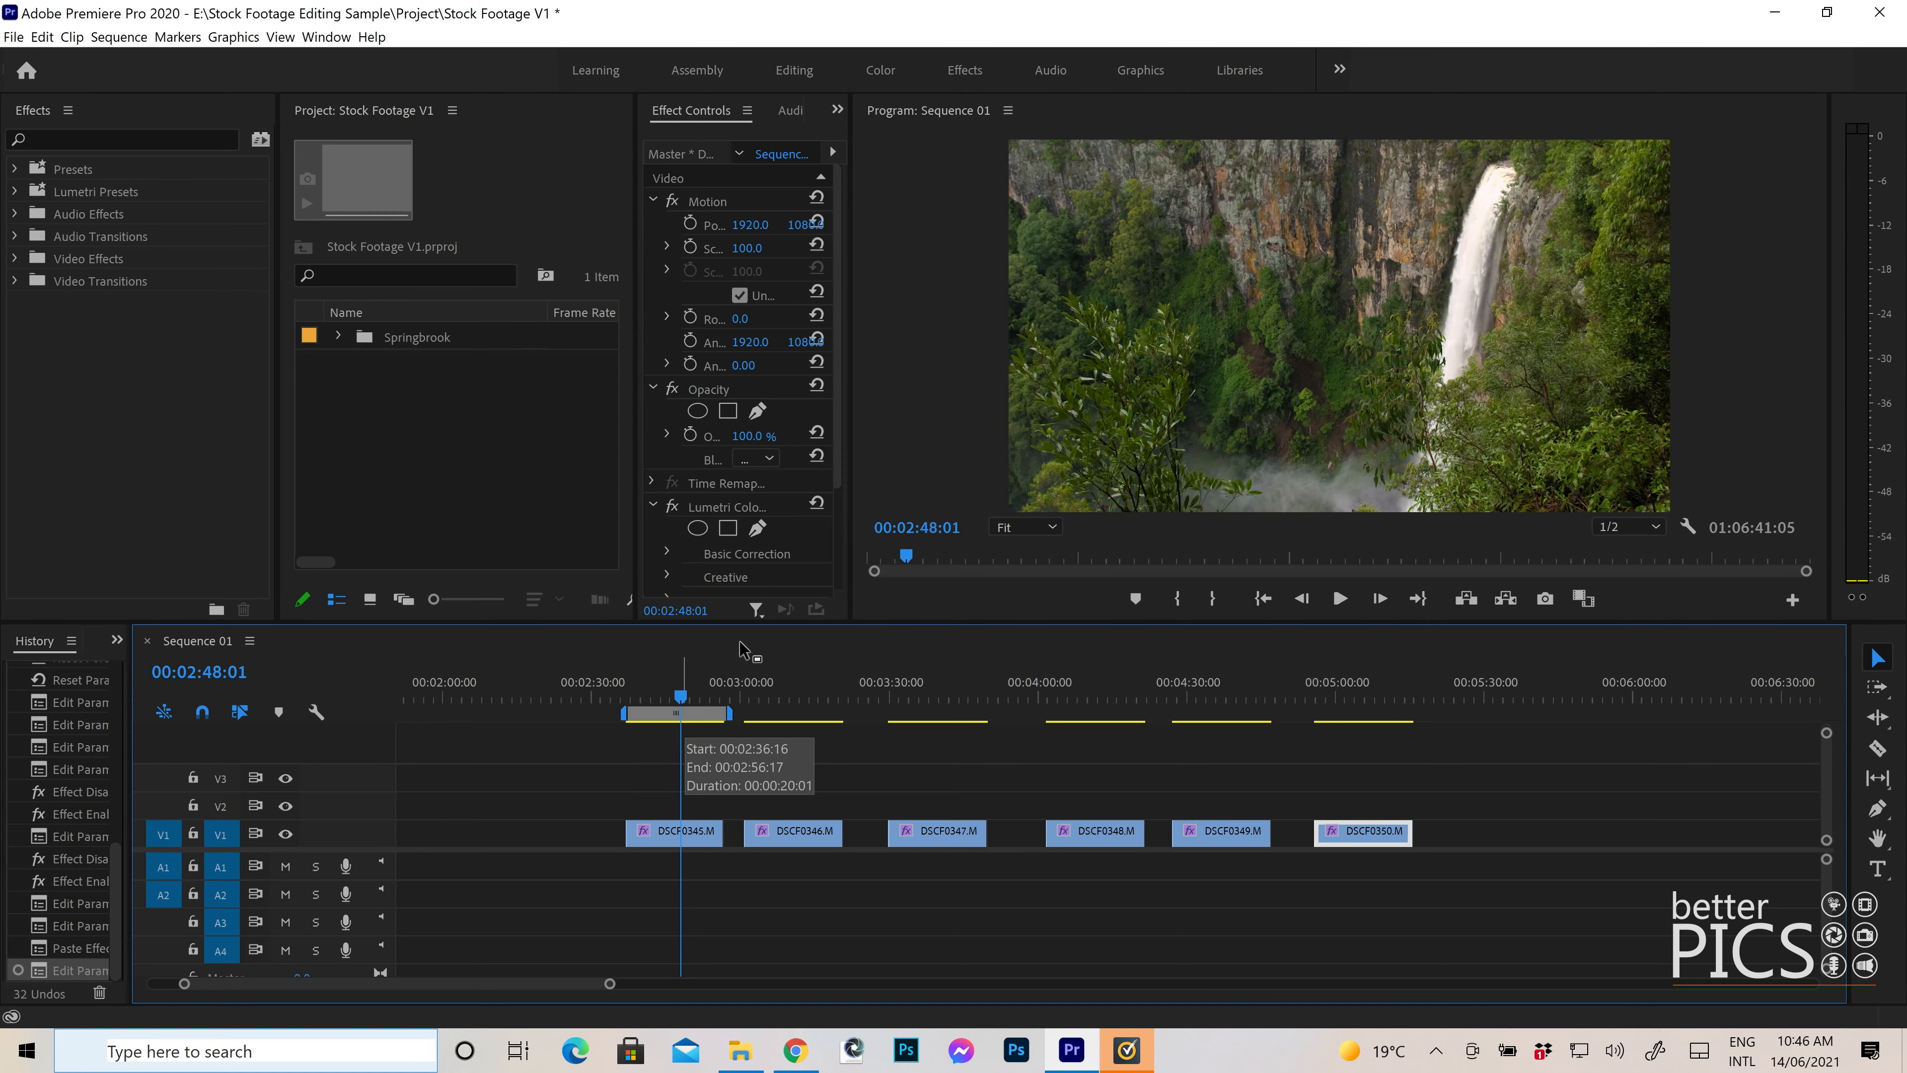
# - Open the export settings for the work area, choose the UHD 25FPS CBR 130 Mbps preset, and check its frame size and bitrate settings
pyautogui.hotkey('ctrl', 'm')
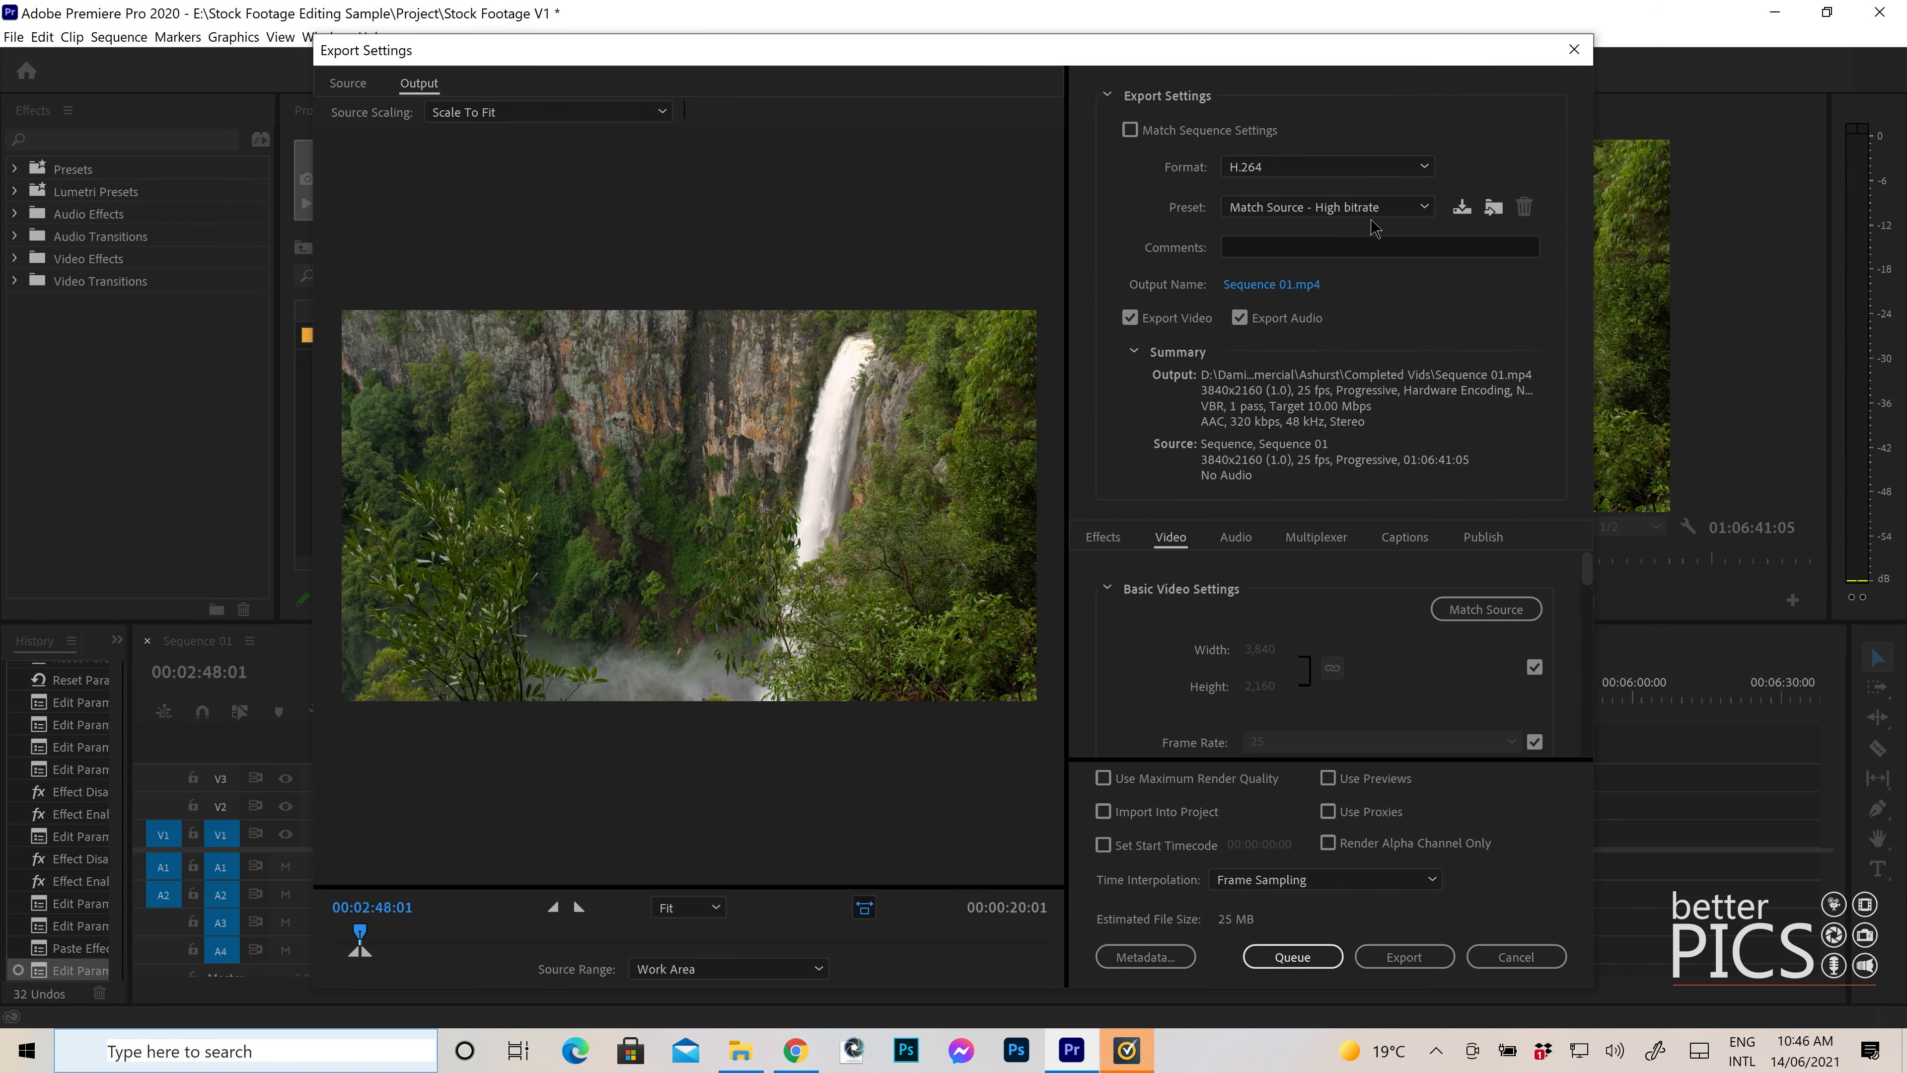
pyautogui.click(1389, 209)
pyautogui.scroll(6, 1374, 406)
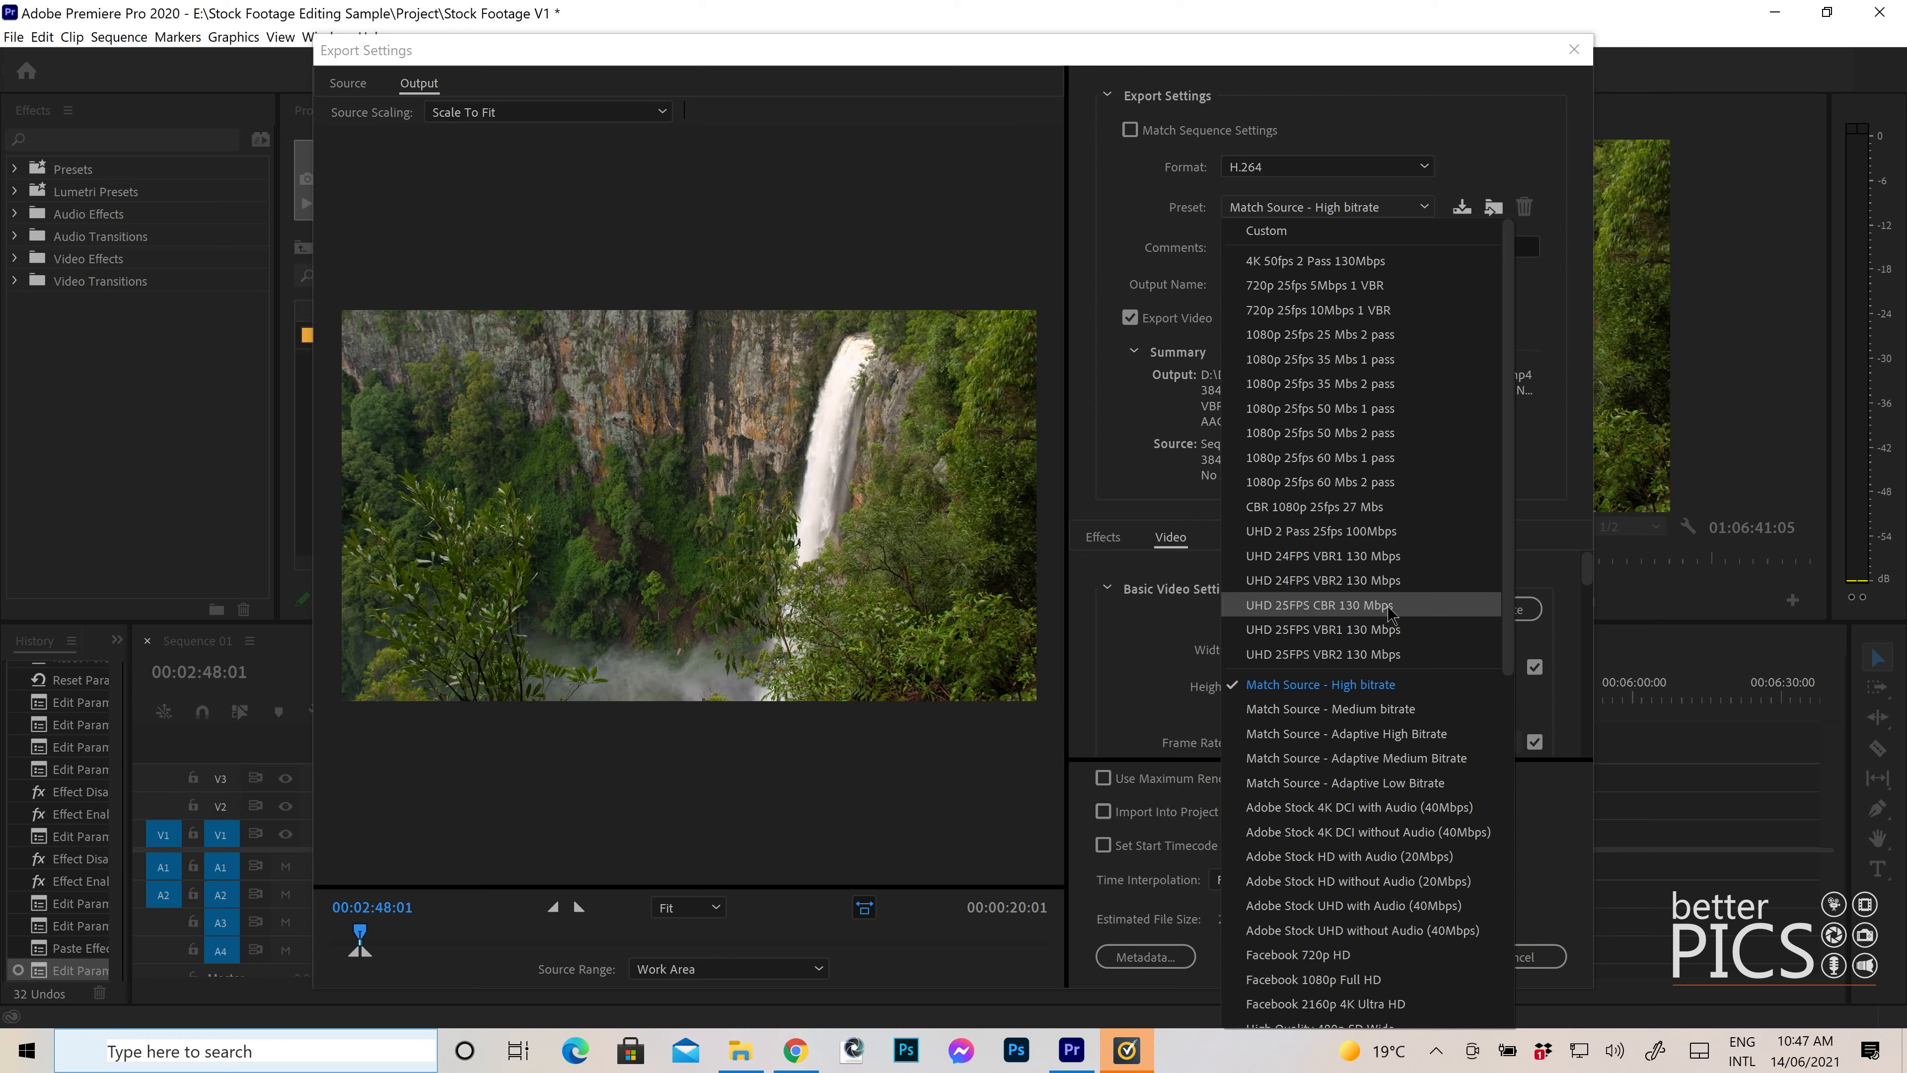
pyautogui.click(1362, 614)
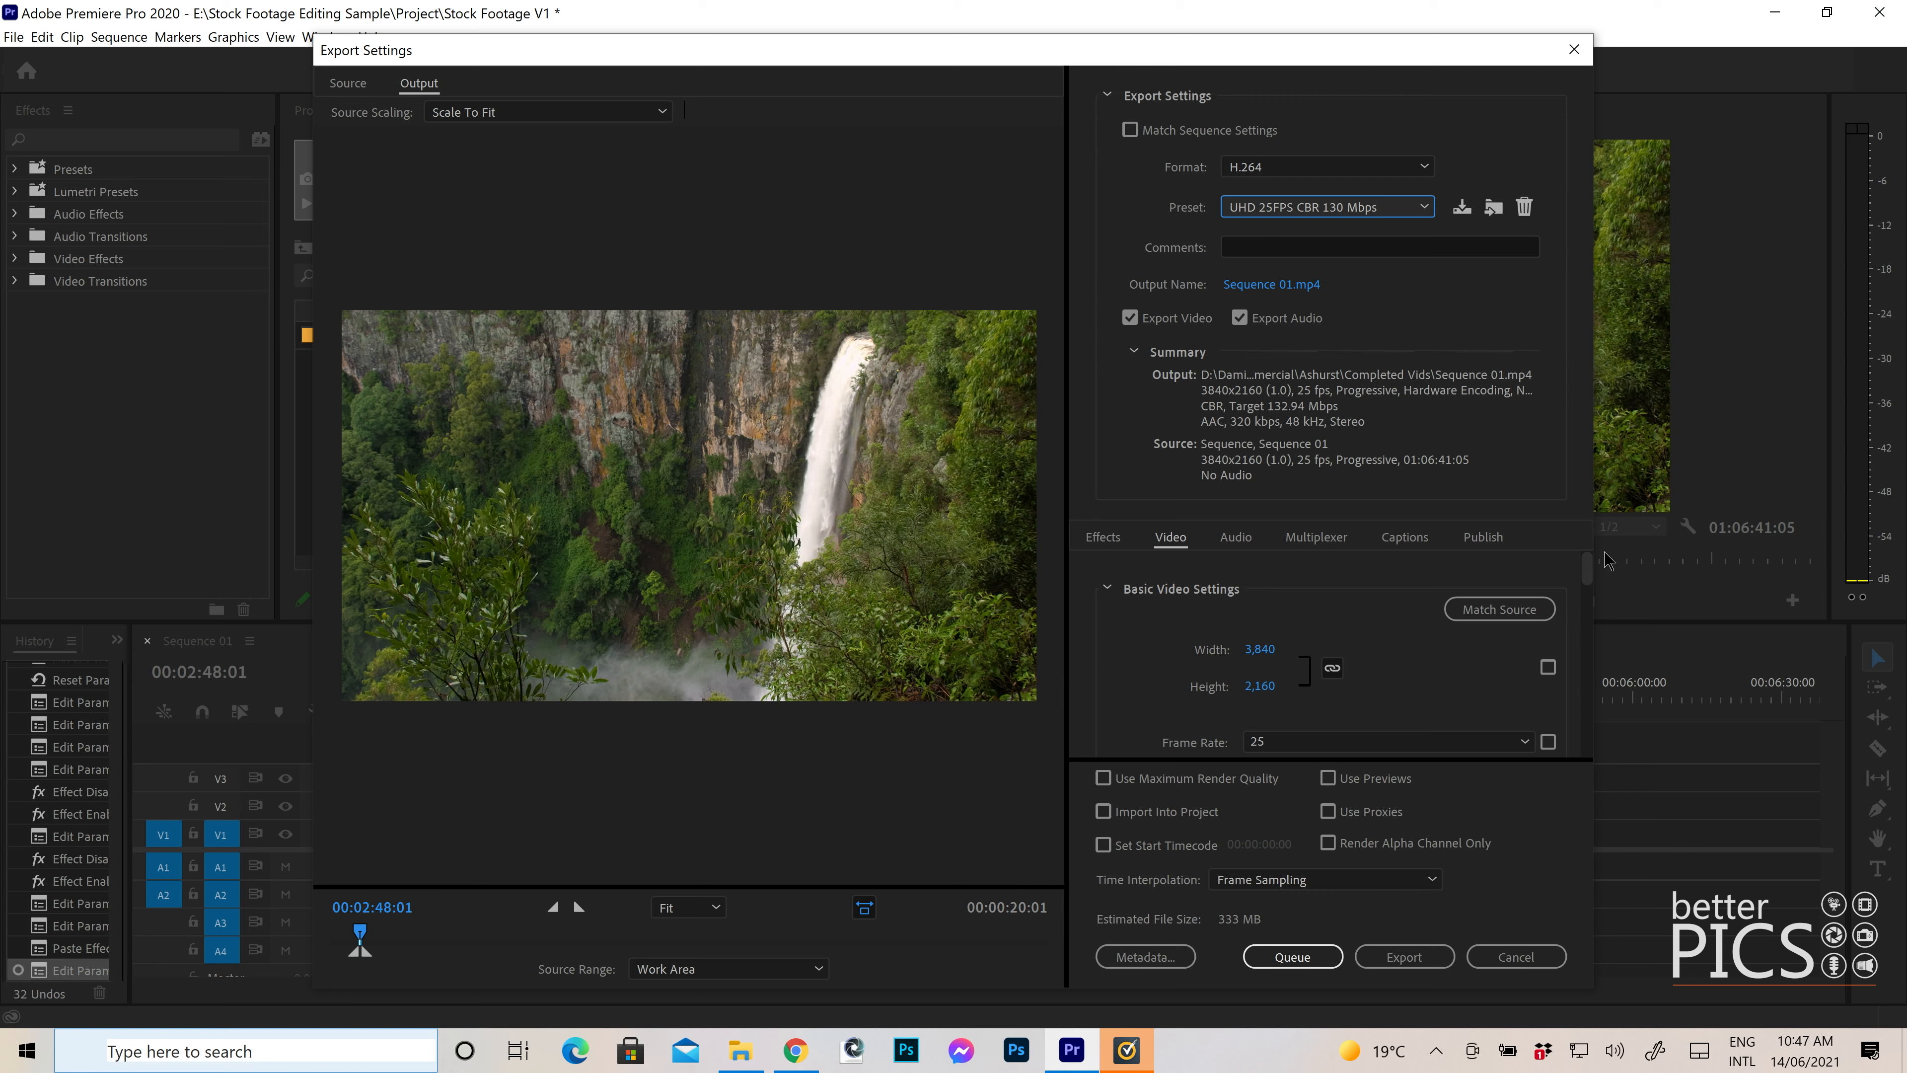
pyautogui.scroll(-1, 1592, 589)
pyautogui.scroll(-3, 1593, 589)
pyautogui.scroll(3, 1593, 590)
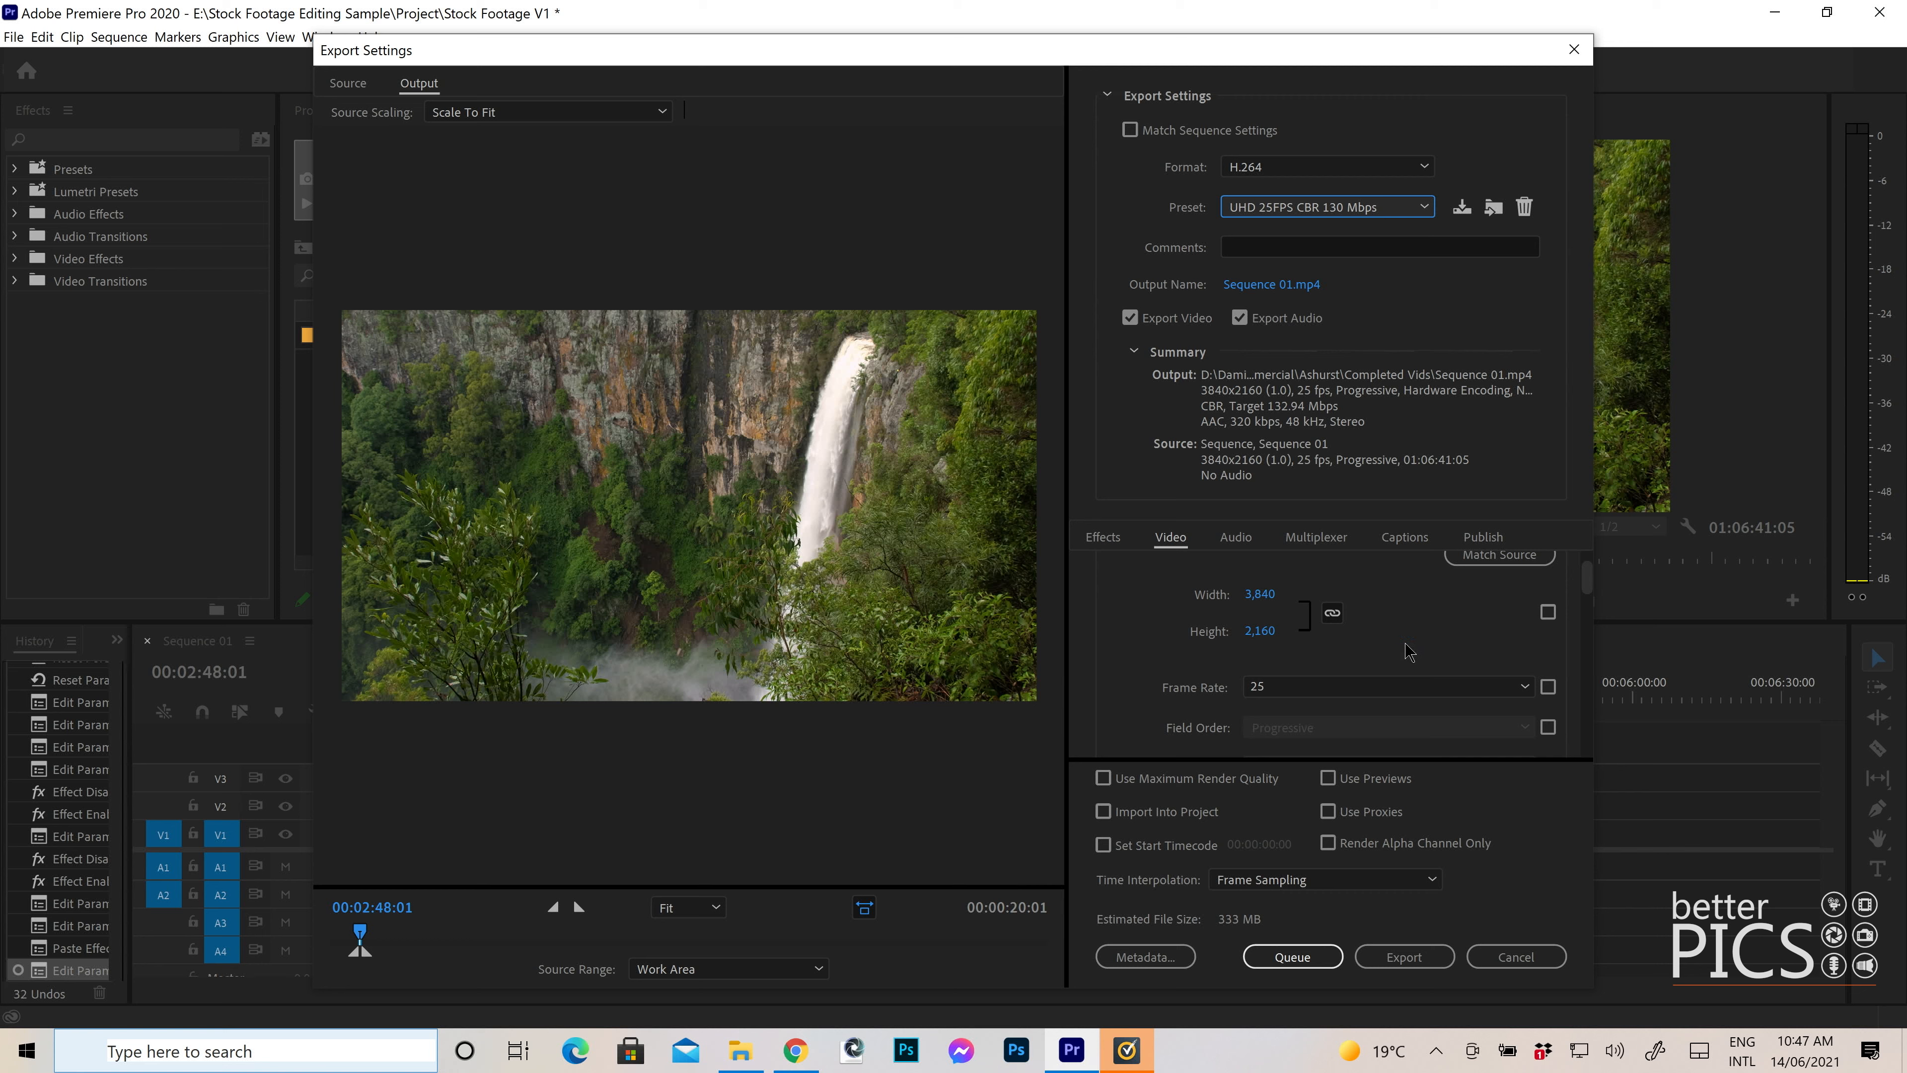
pyautogui.scroll(-2, 1590, 601)
pyautogui.moveTo(1589, 601); pyautogui.dragTo(1586, 727)
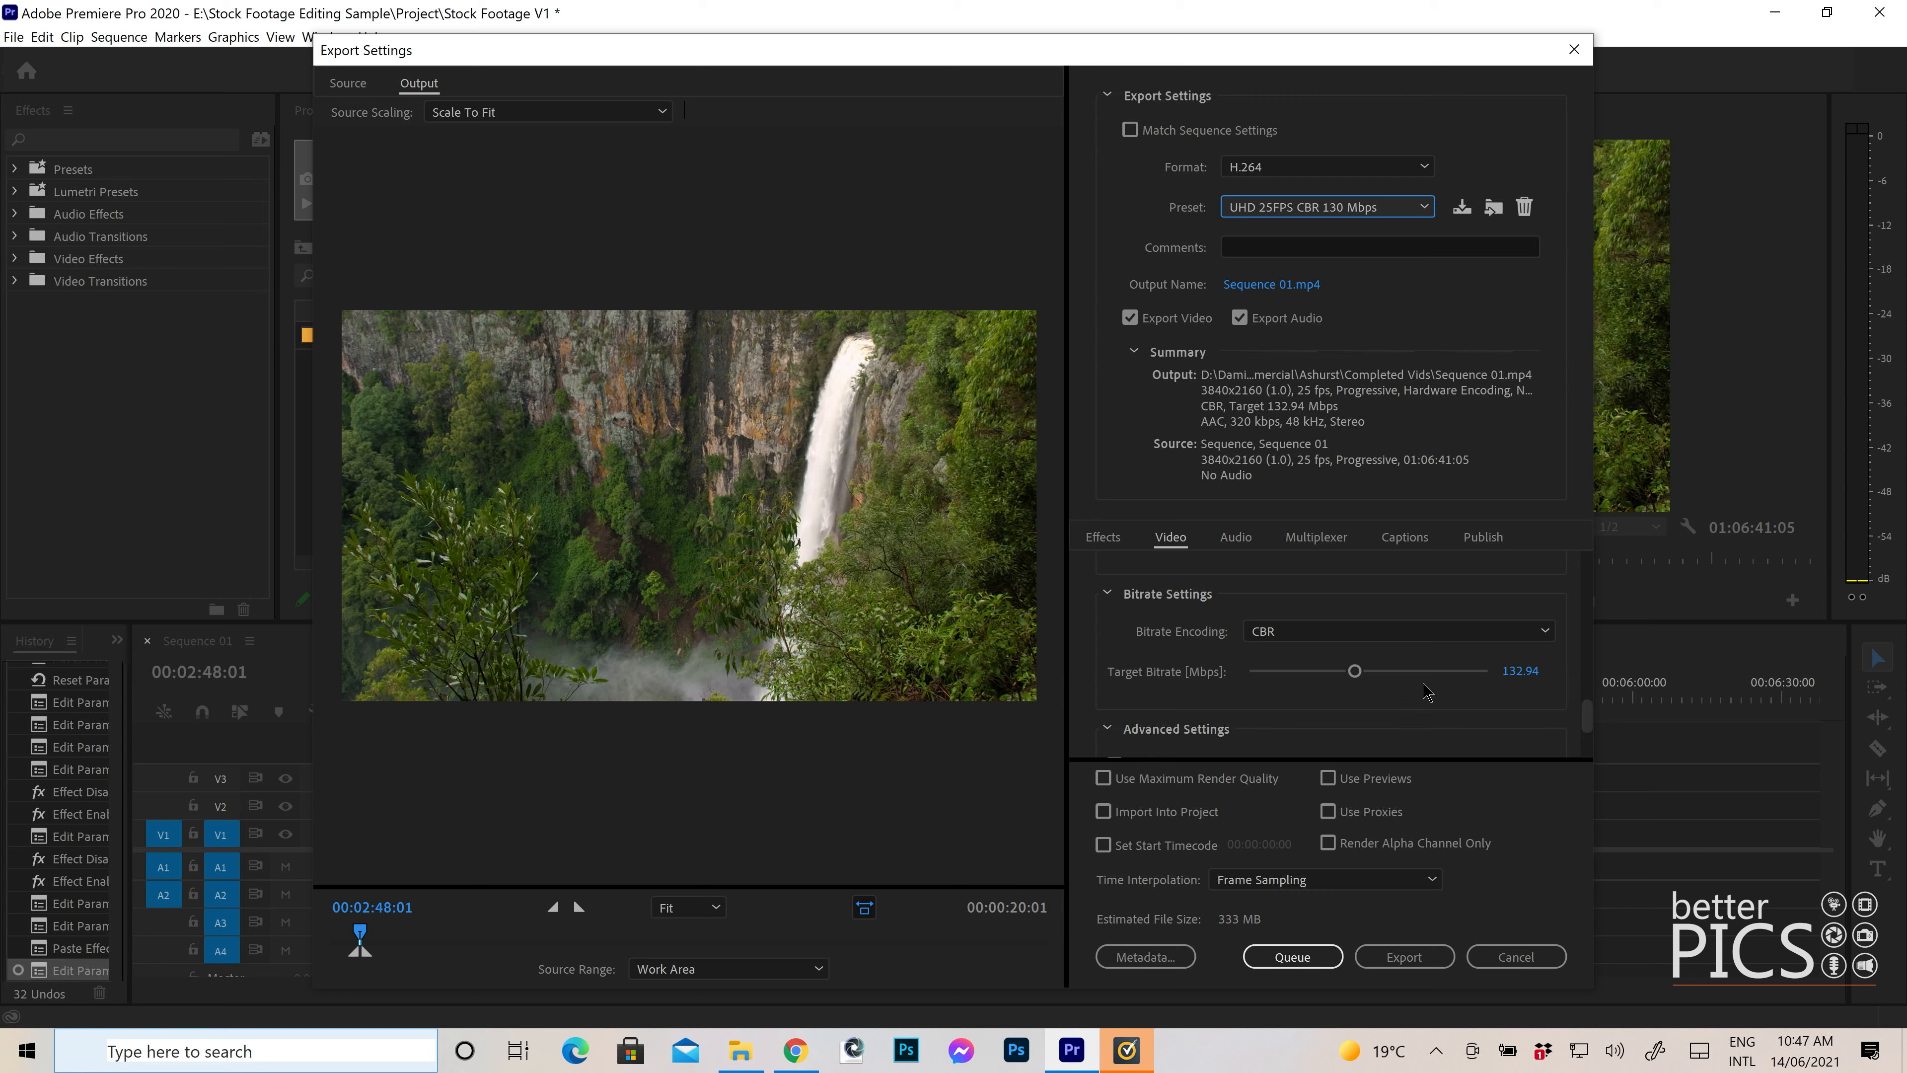
pyautogui.moveTo(1586, 718); pyautogui.dragTo(1588, 567)
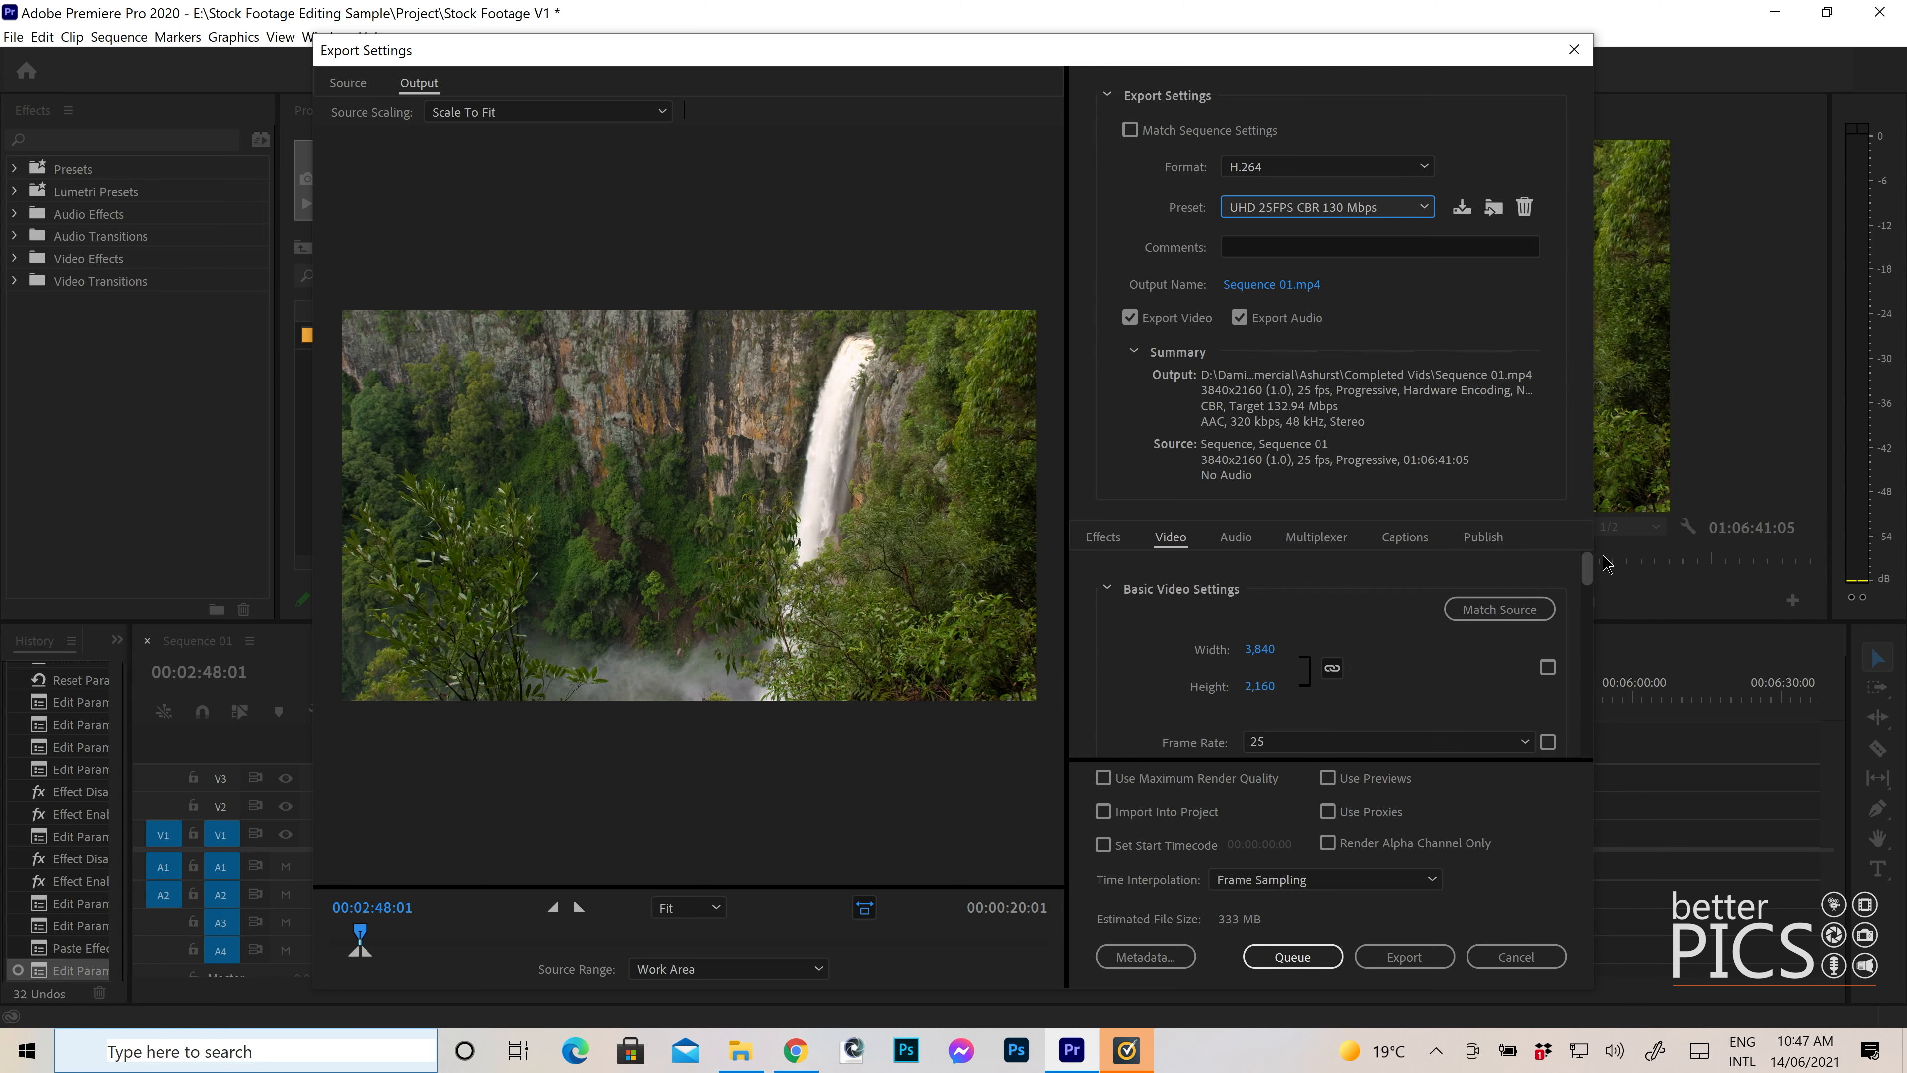
# - Set the export output to Stock GCH_001 in the Stock Clips folder of Stock Footage Editing Sample, and queue it in Media Encoder
pyautogui.click(1254, 290)
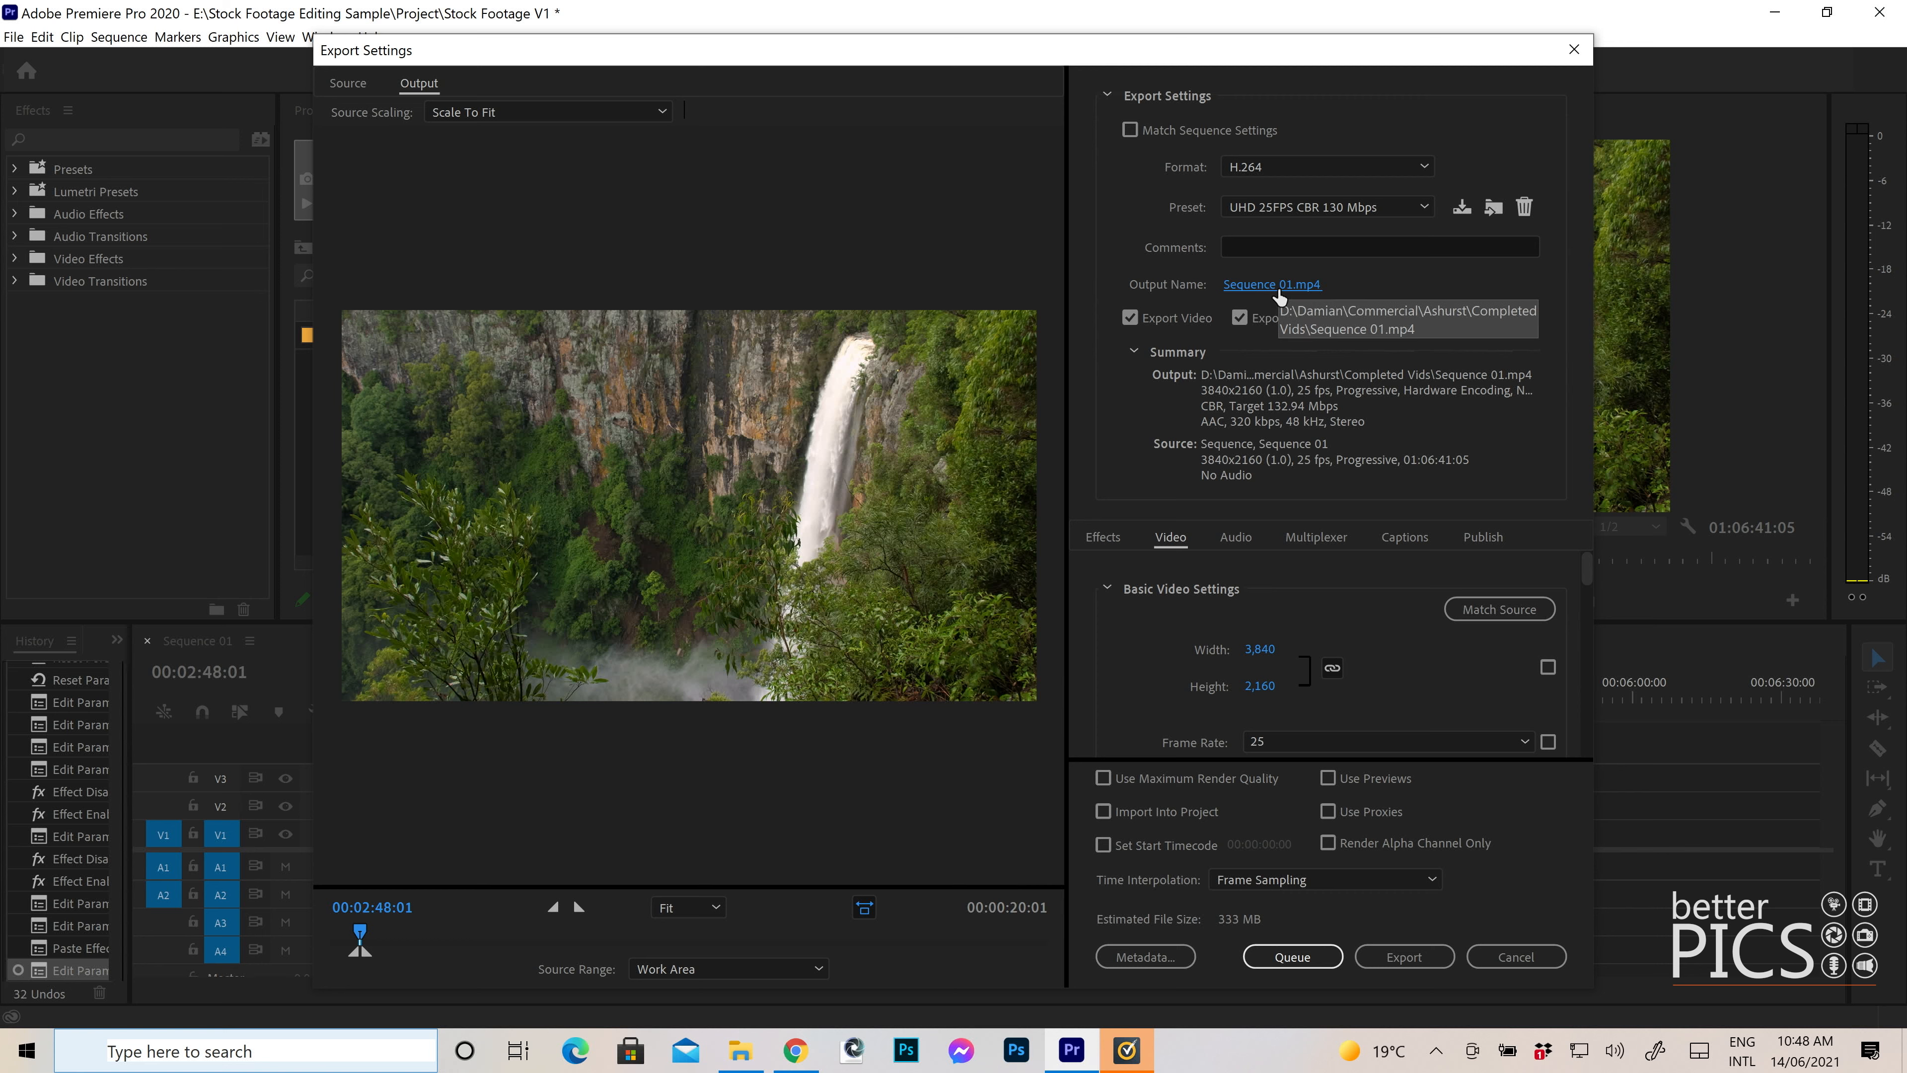
pyautogui.click(1279, 293)
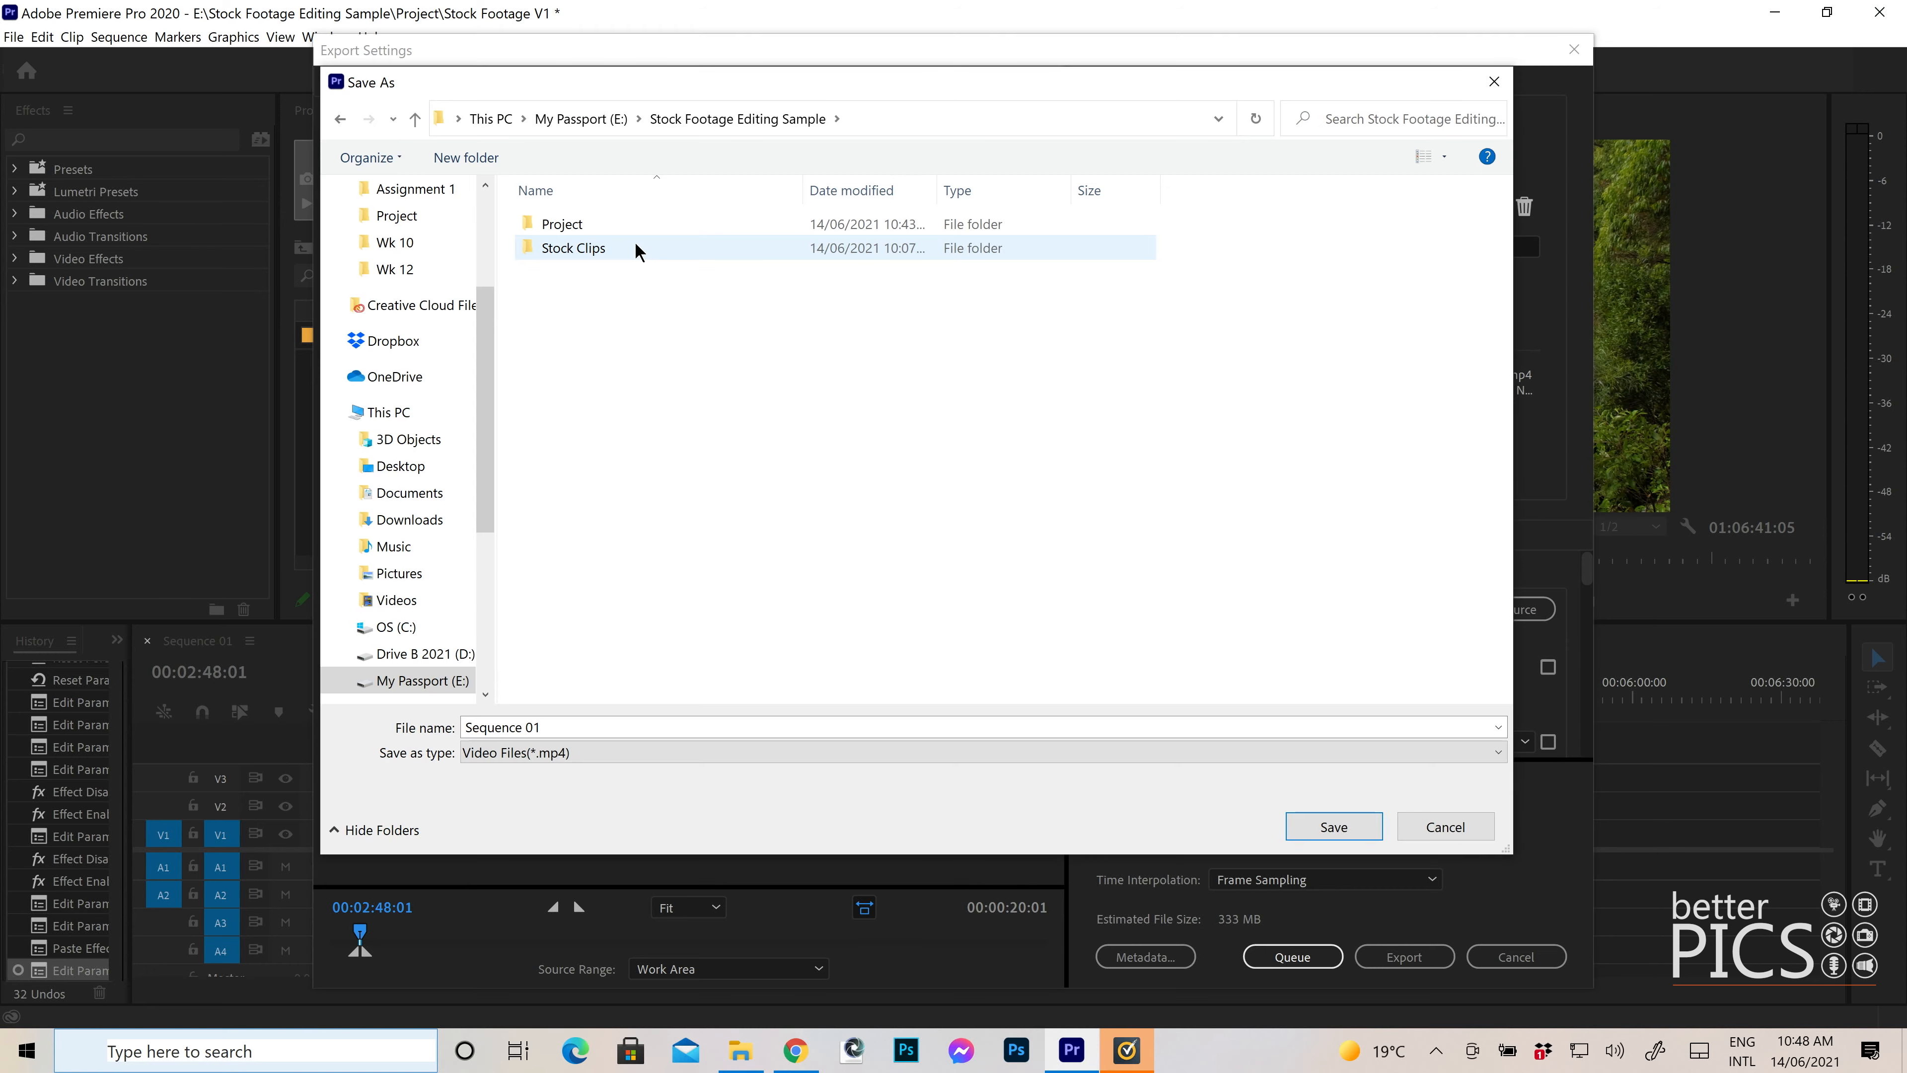
pyautogui.doubleClick(572, 249)
pyautogui.click(585, 725)
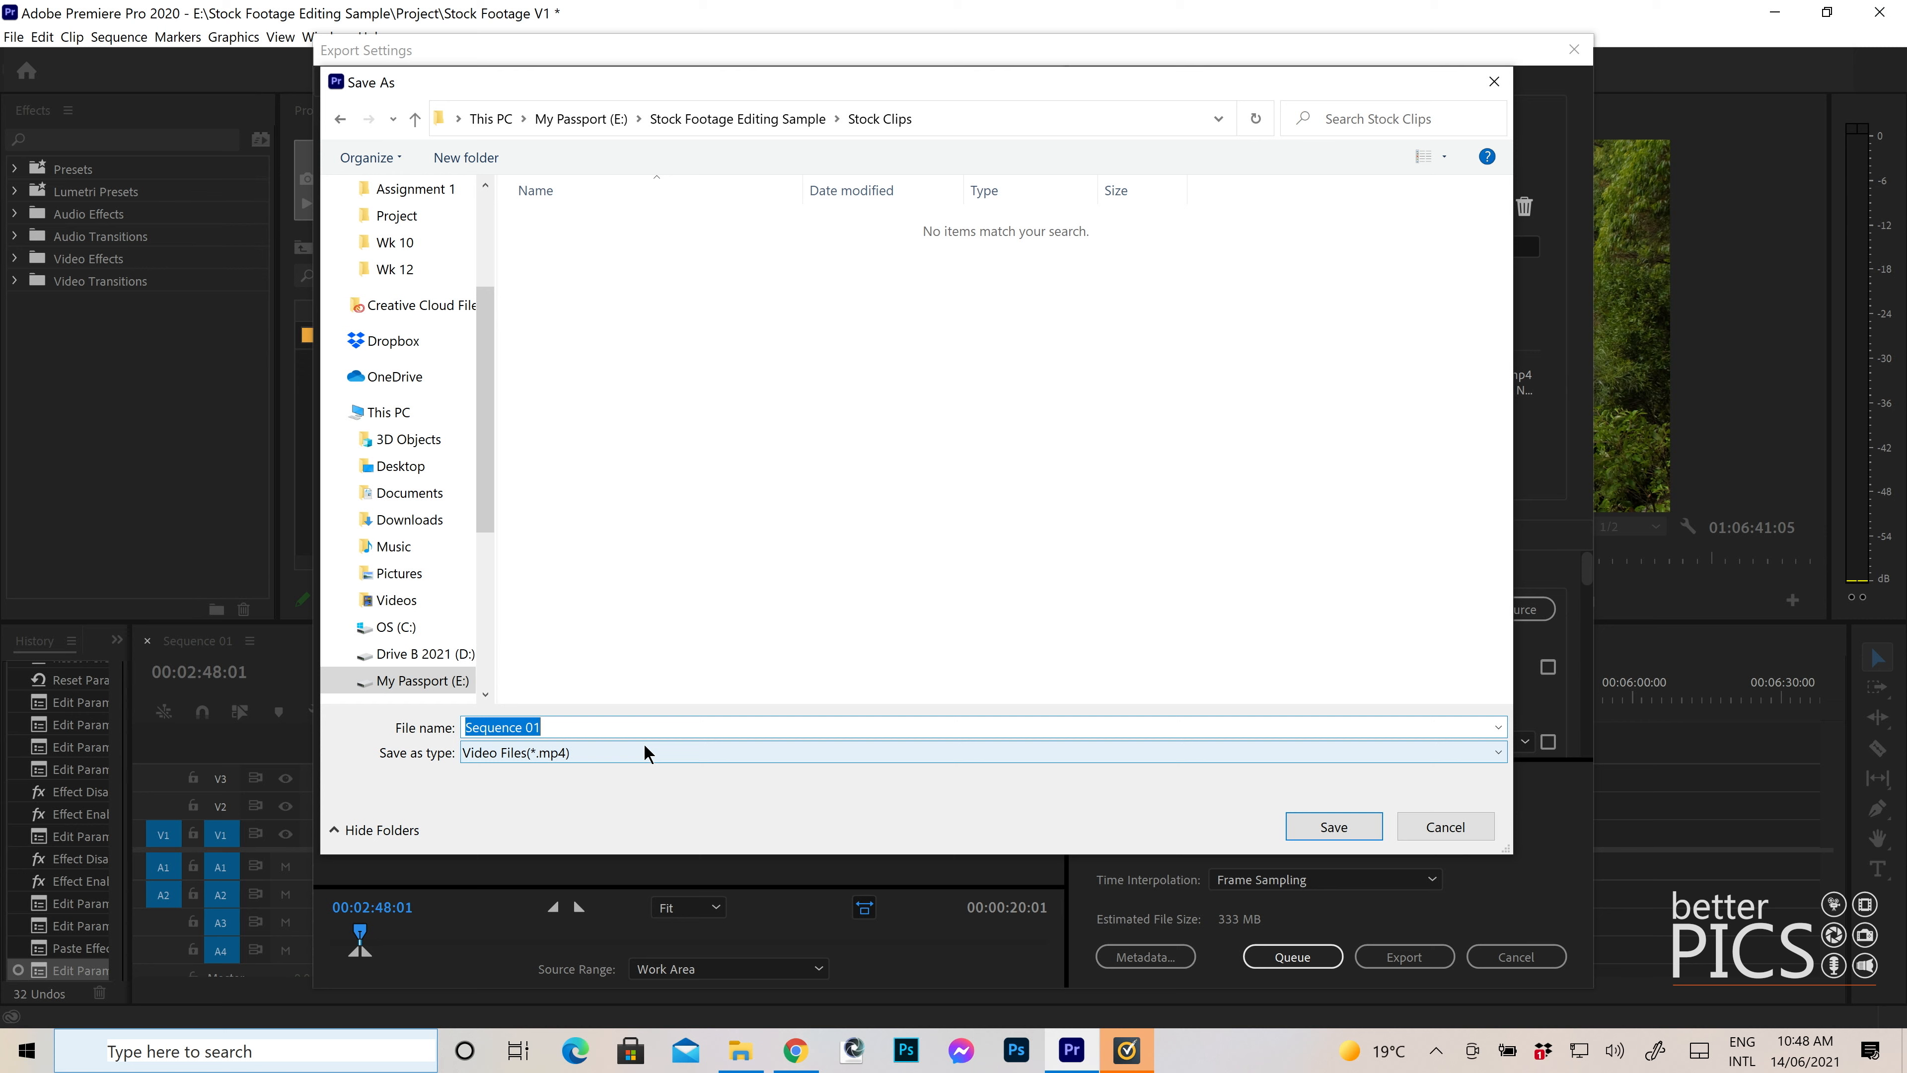
pyautogui.write('Stock GCH')
pyautogui.write('_001')
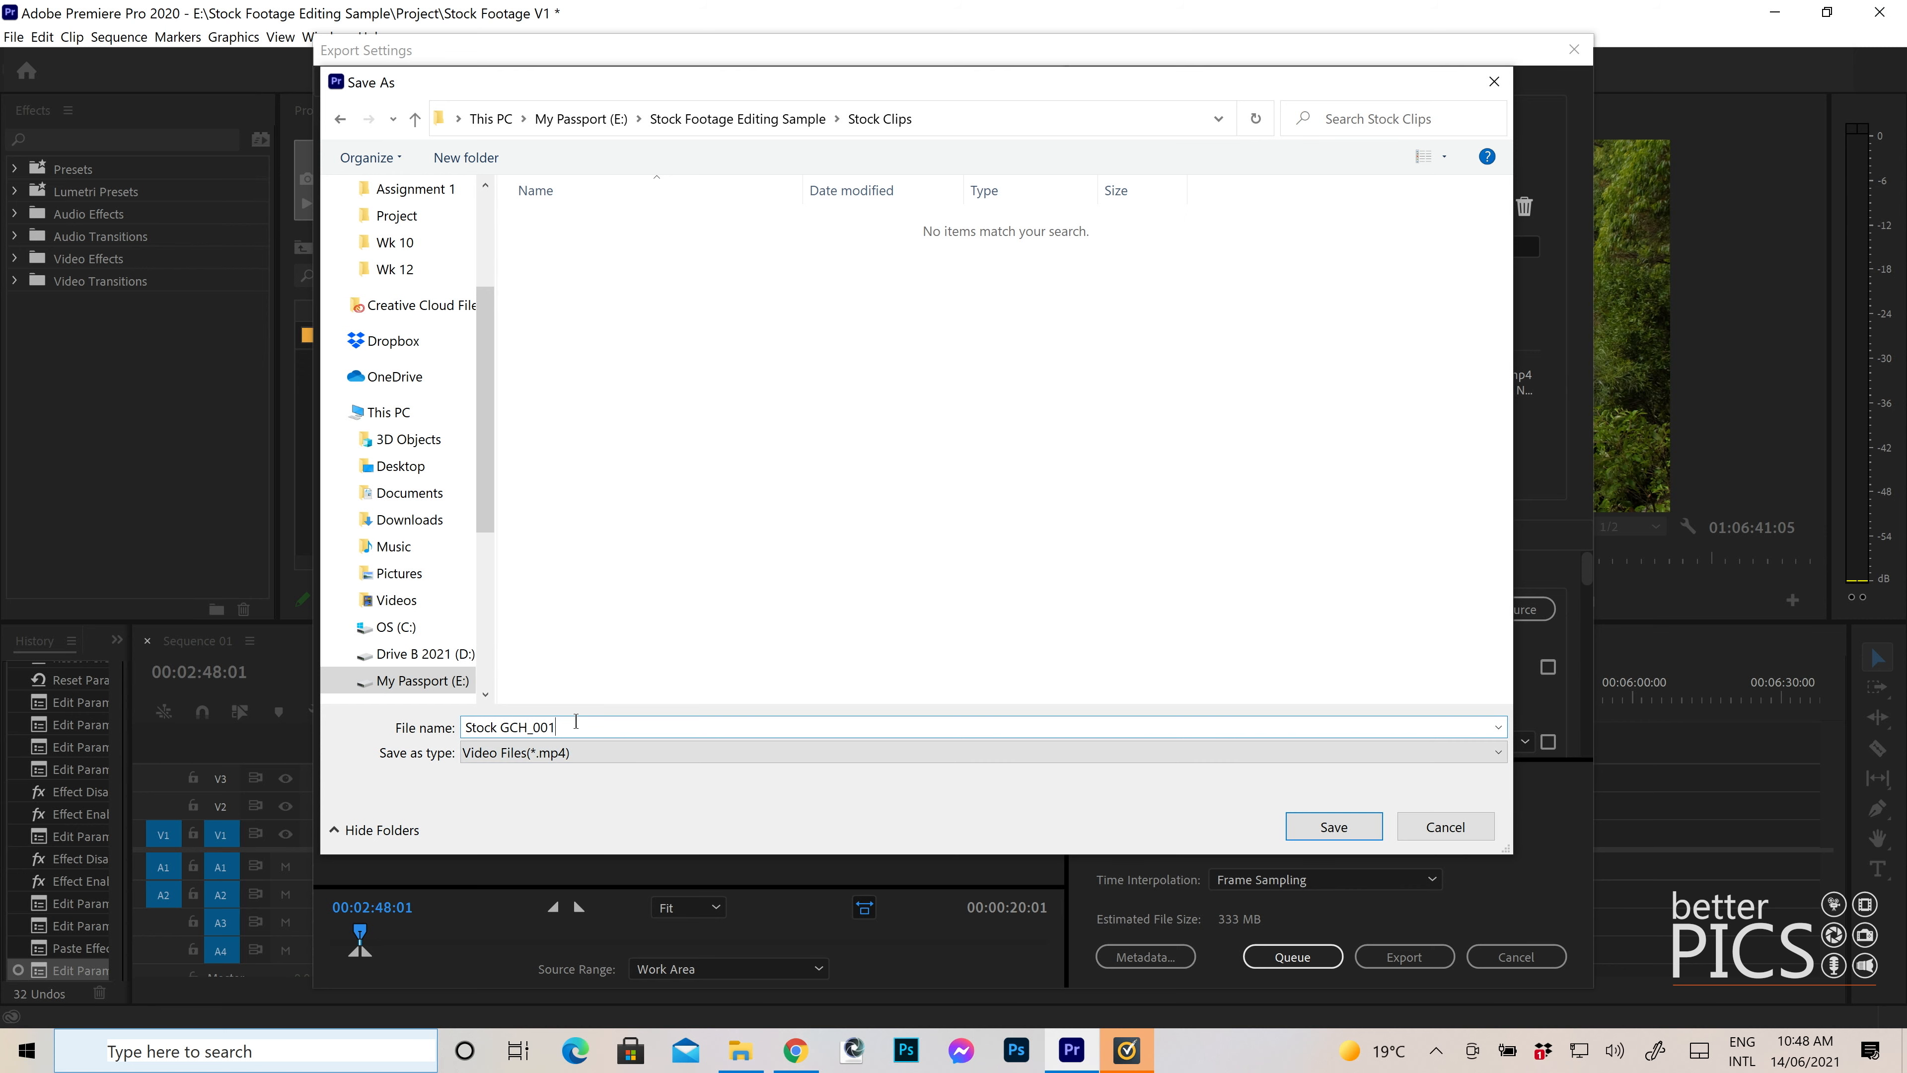
pyautogui.moveTo(575, 727); pyautogui.dragTo(404, 734)
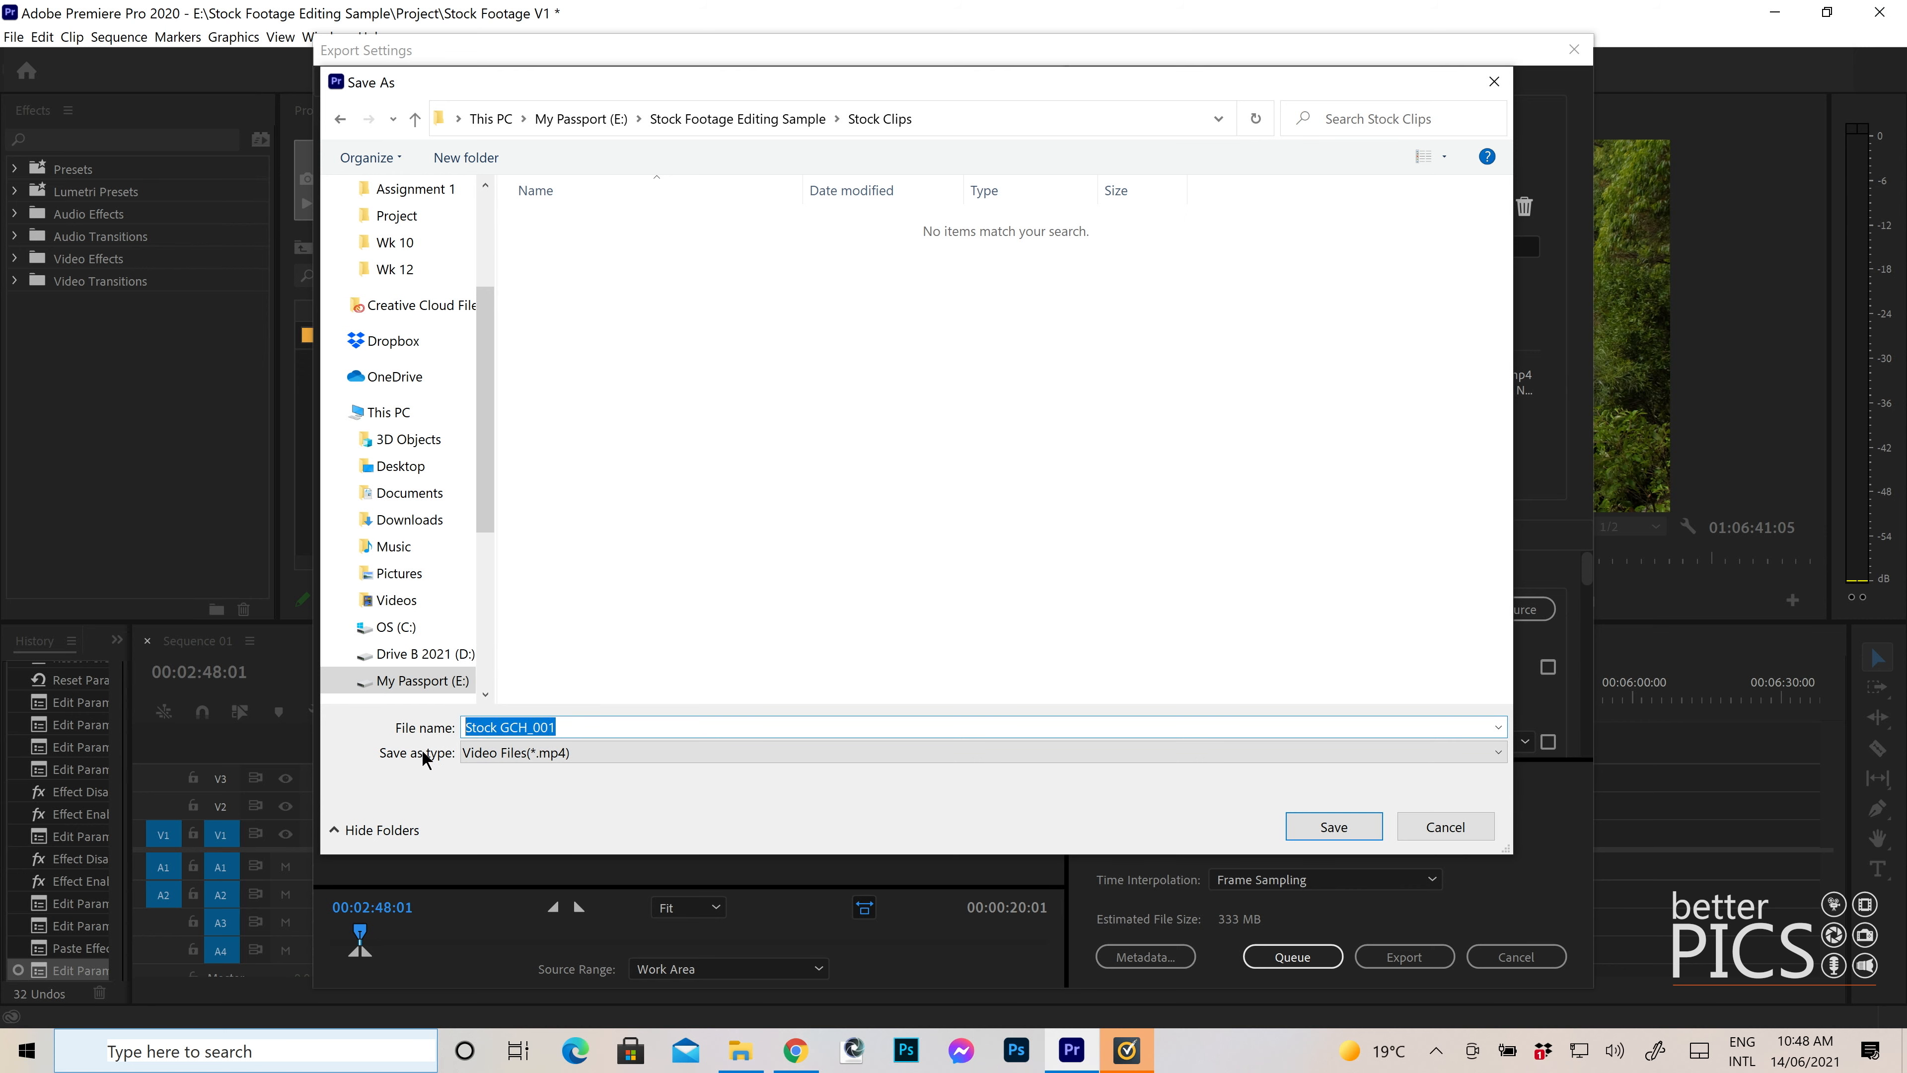
pyautogui.click(1348, 835)
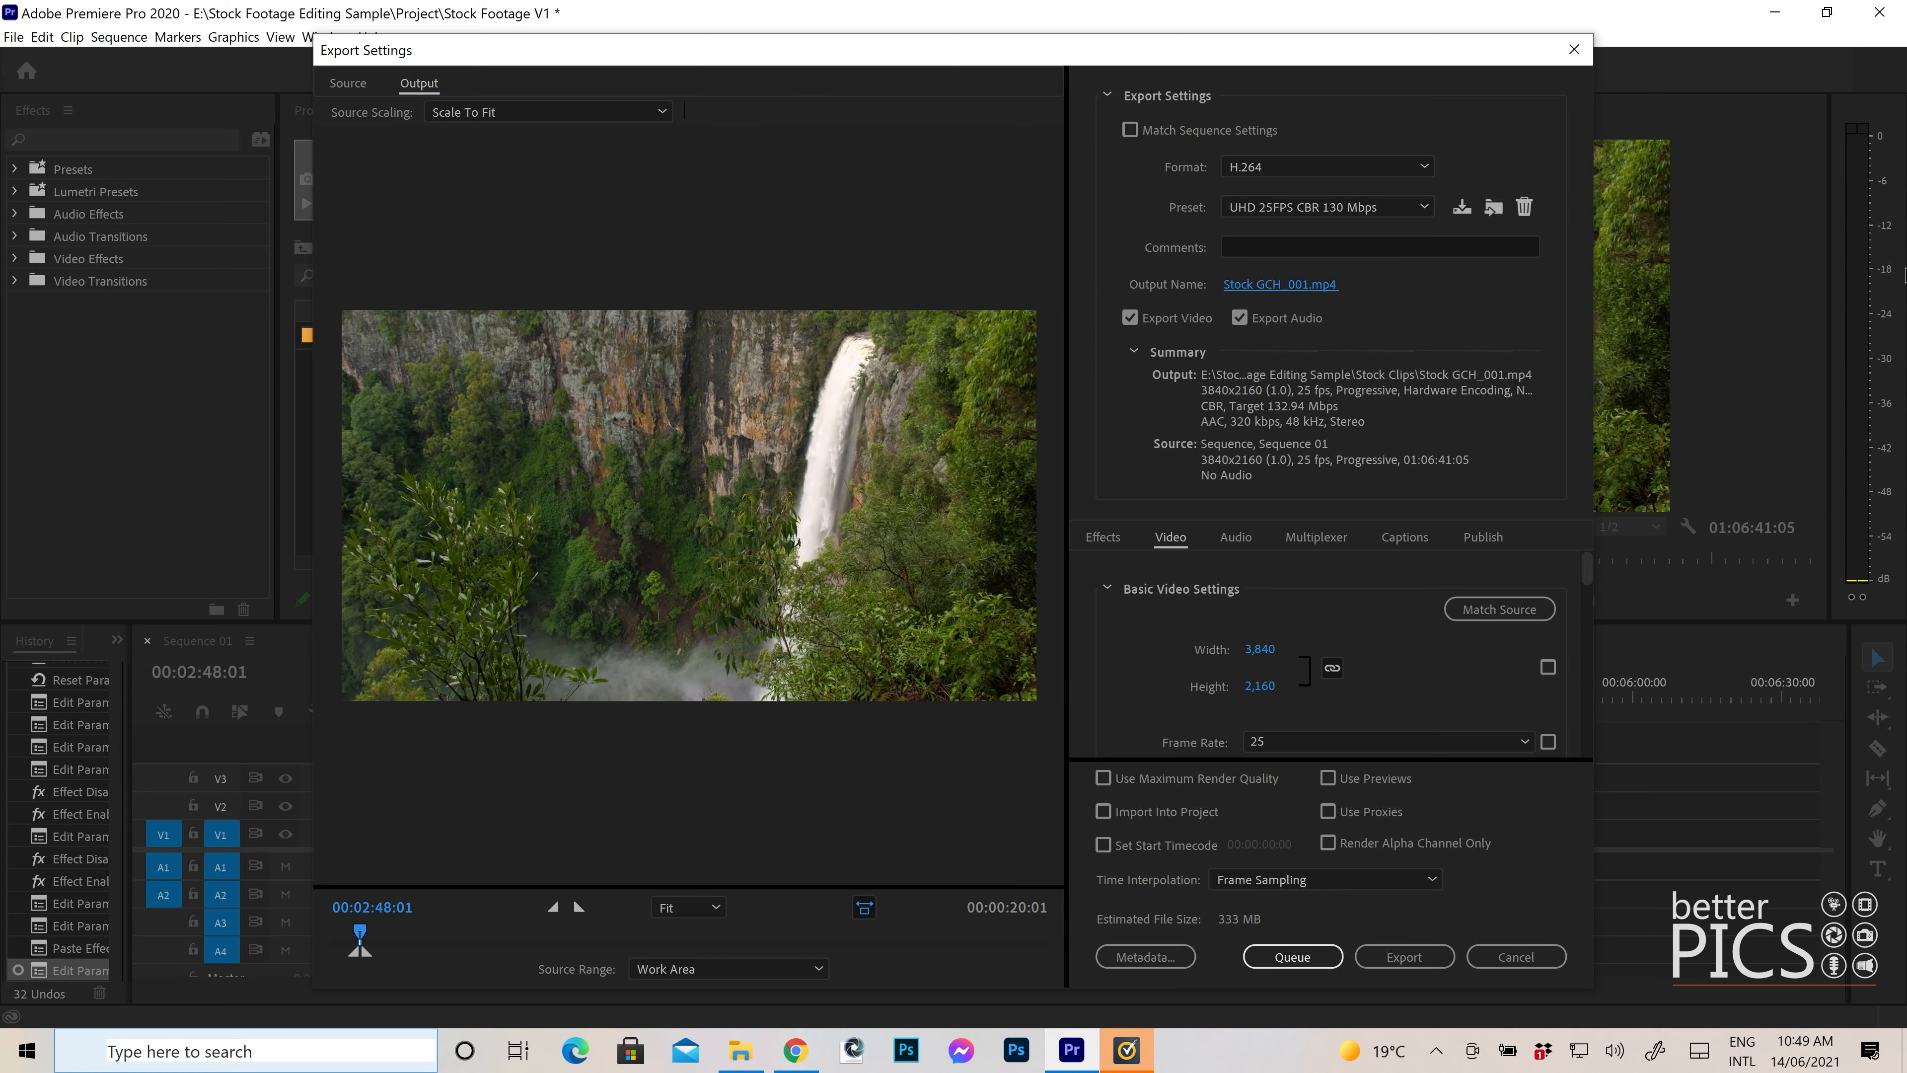
pyautogui.click(1288, 965)
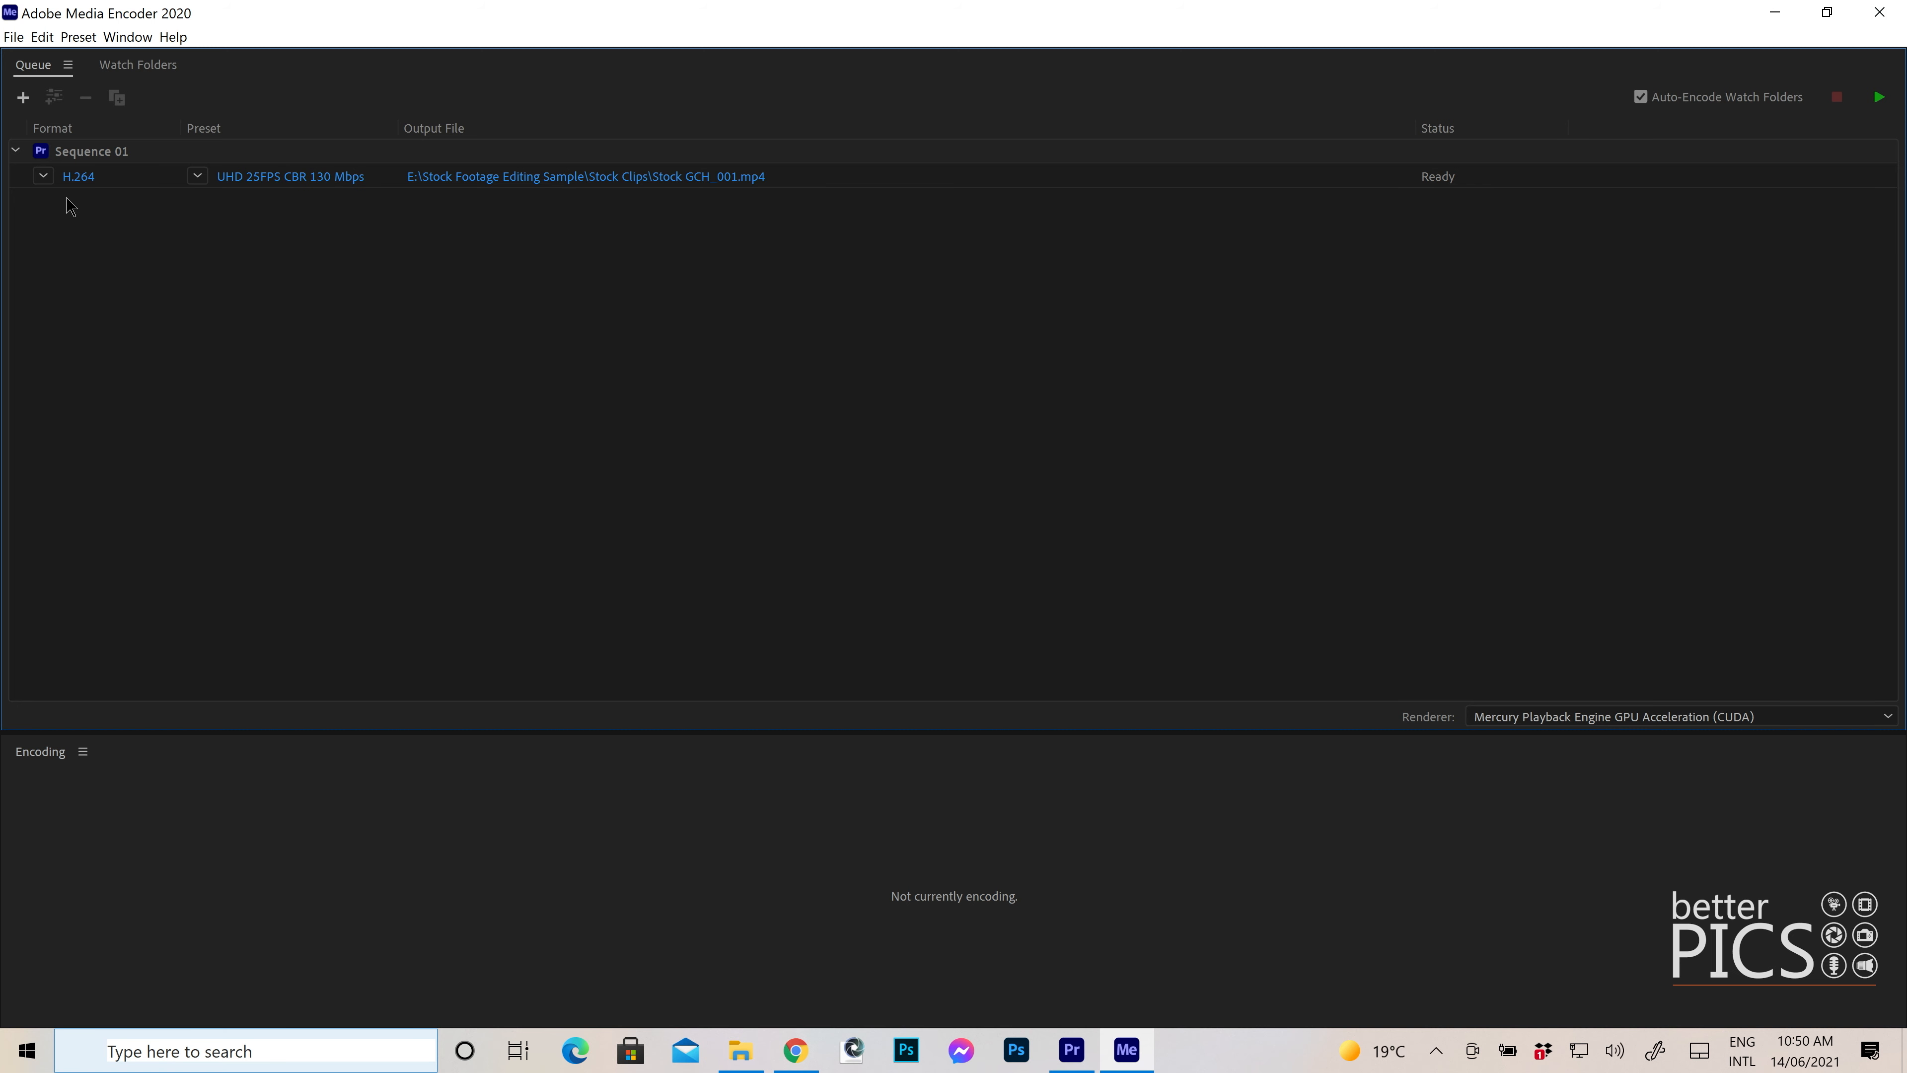
# - Switch to Premiere Pro, park the playhead at 00:03:09:00, and move the work area over DSCF0346.MOV
pyautogui.moveTo(337, 177)
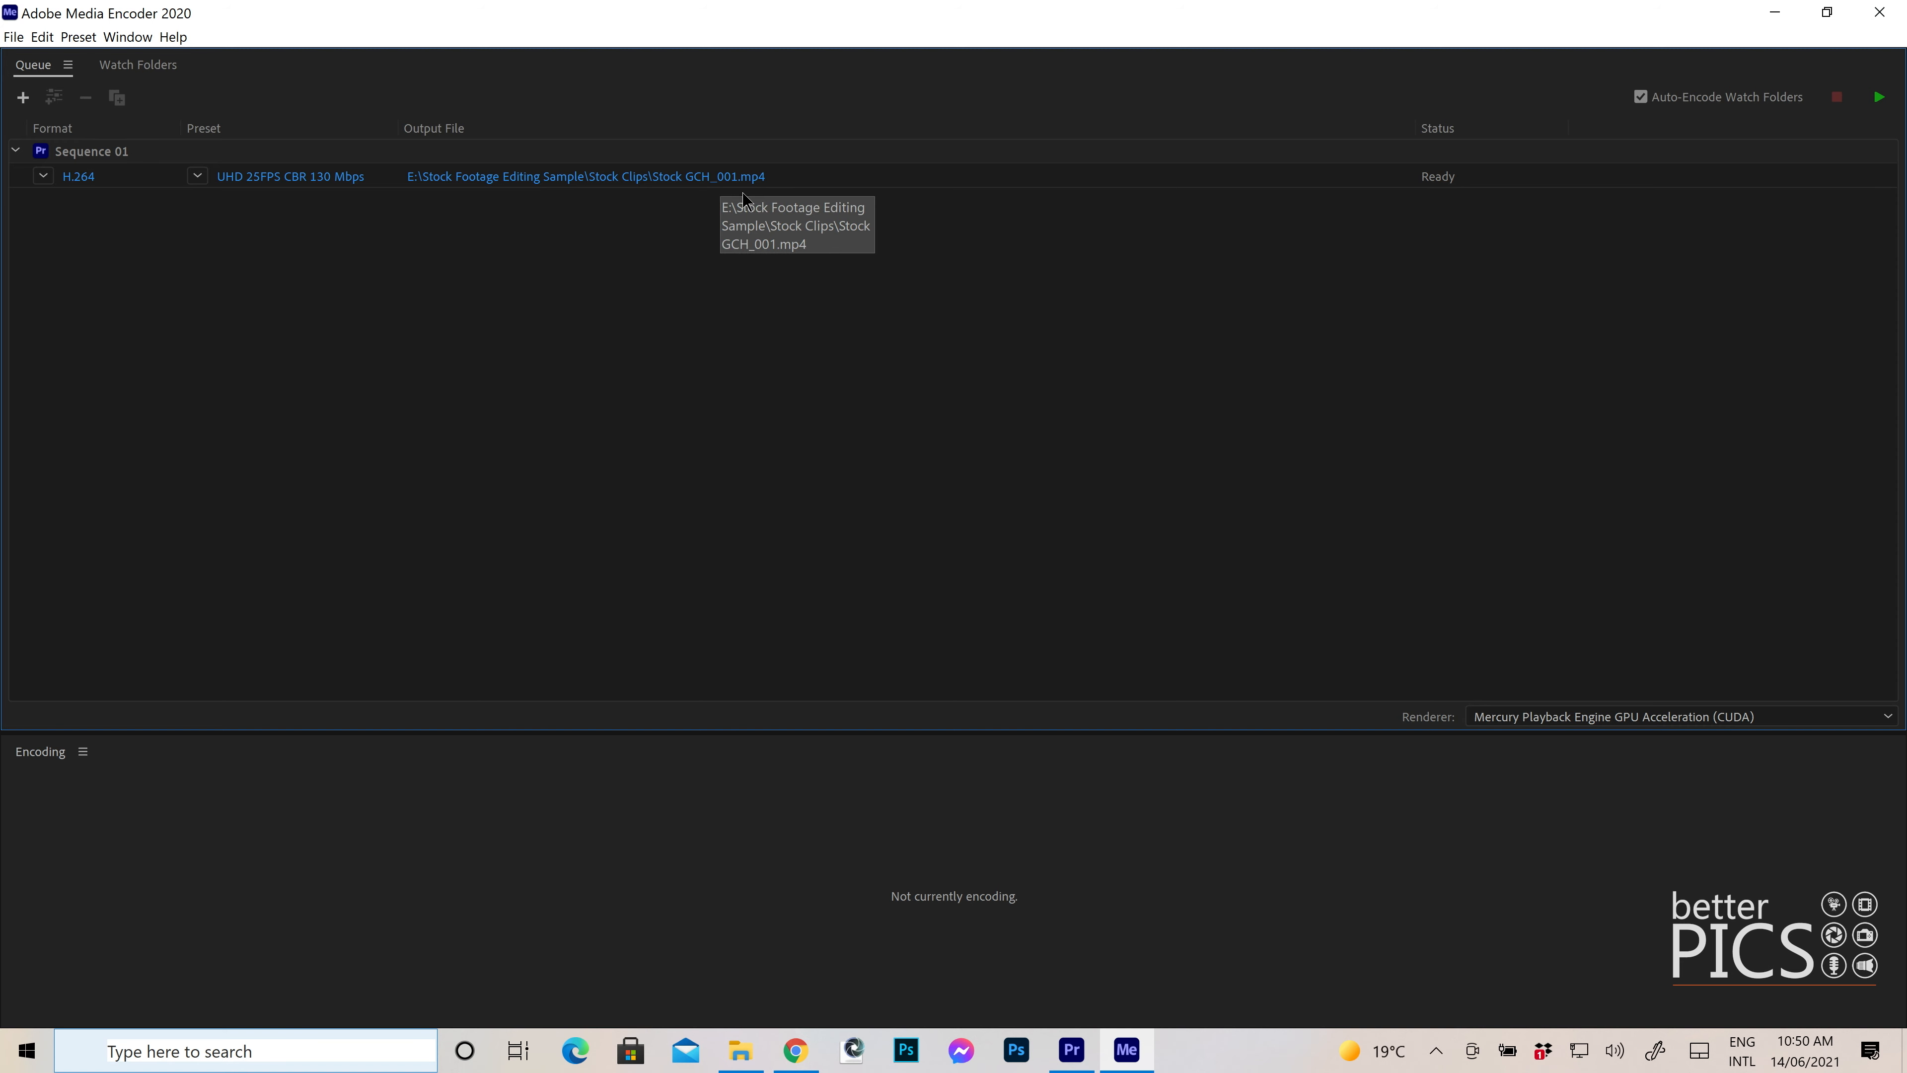
pyautogui.click(1092, 1059)
pyautogui.click(784, 696)
pyautogui.moveTo(686, 712); pyautogui.dragTo(790, 713)
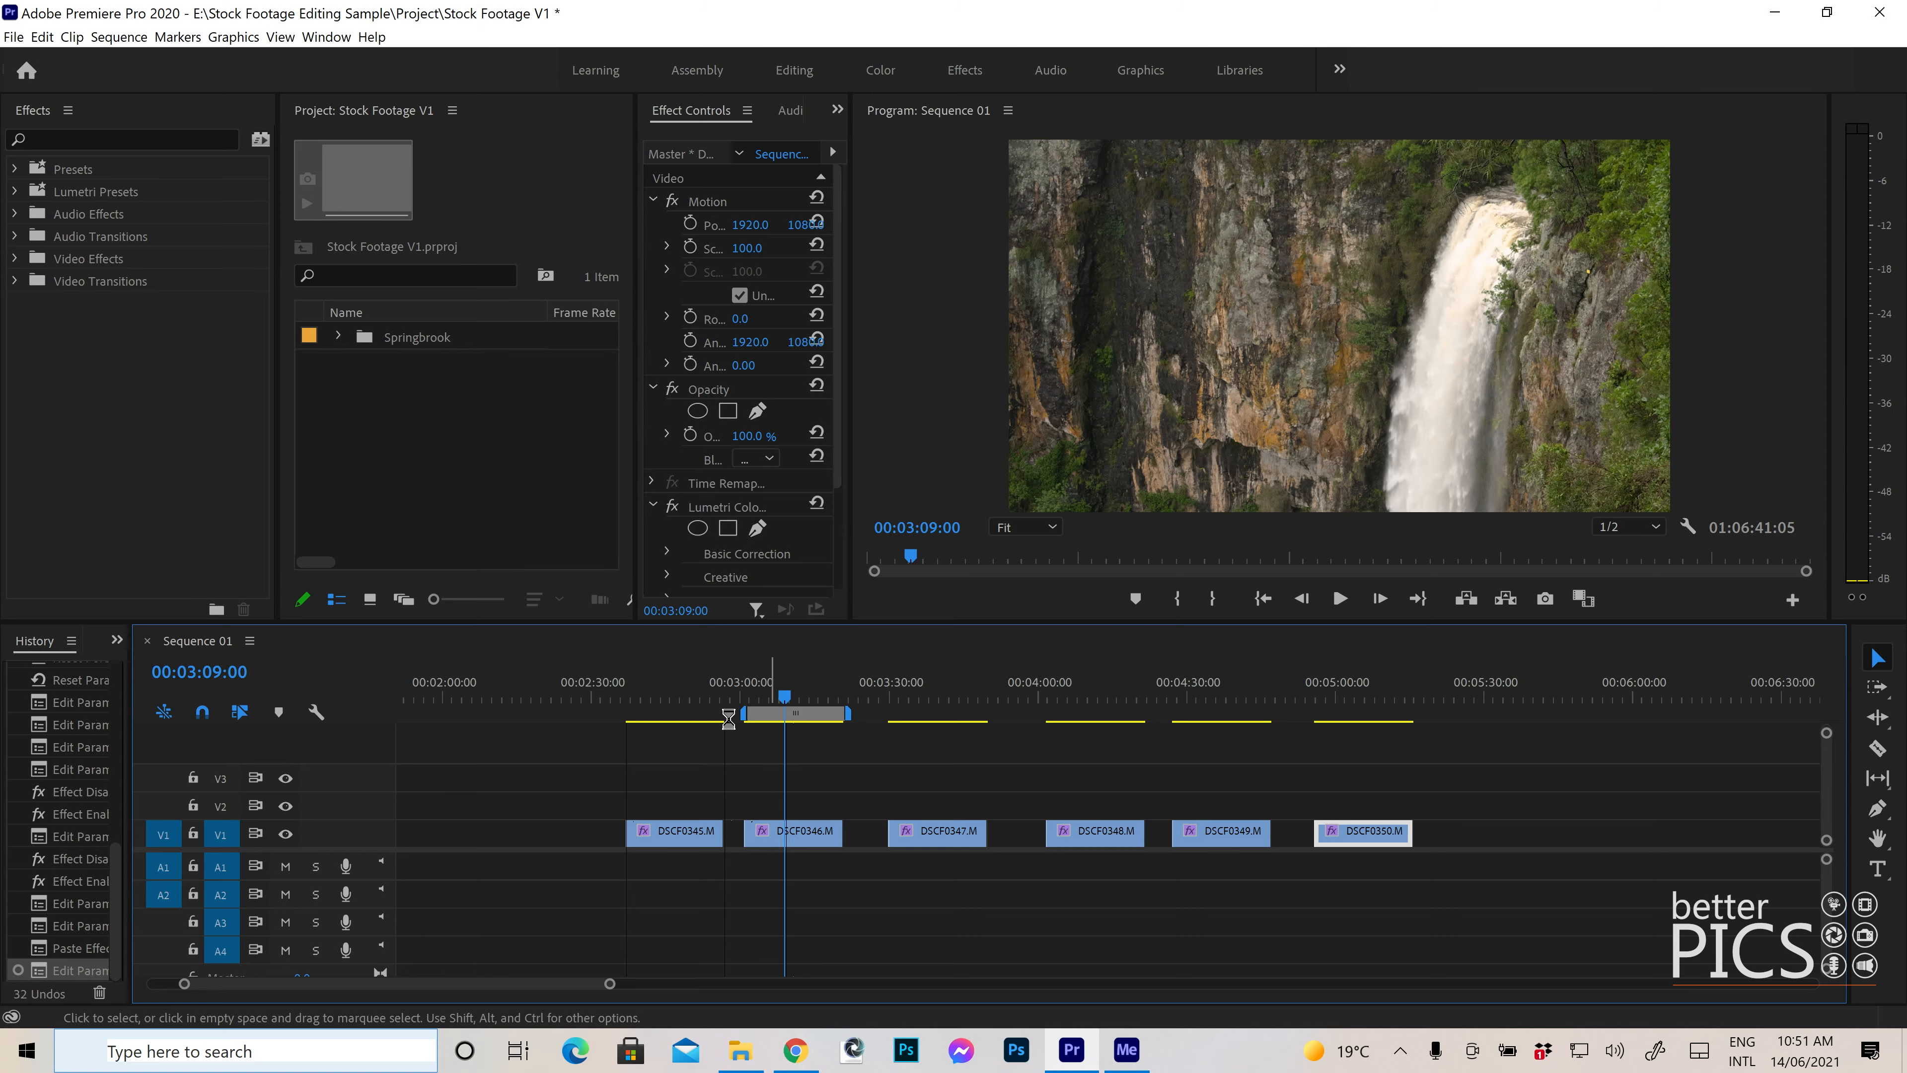
# - Open the export settings for this work area, name the output Stock GCH_002, and queue it in Media Encoder
pyautogui.hotkey('ctrl', 'm')
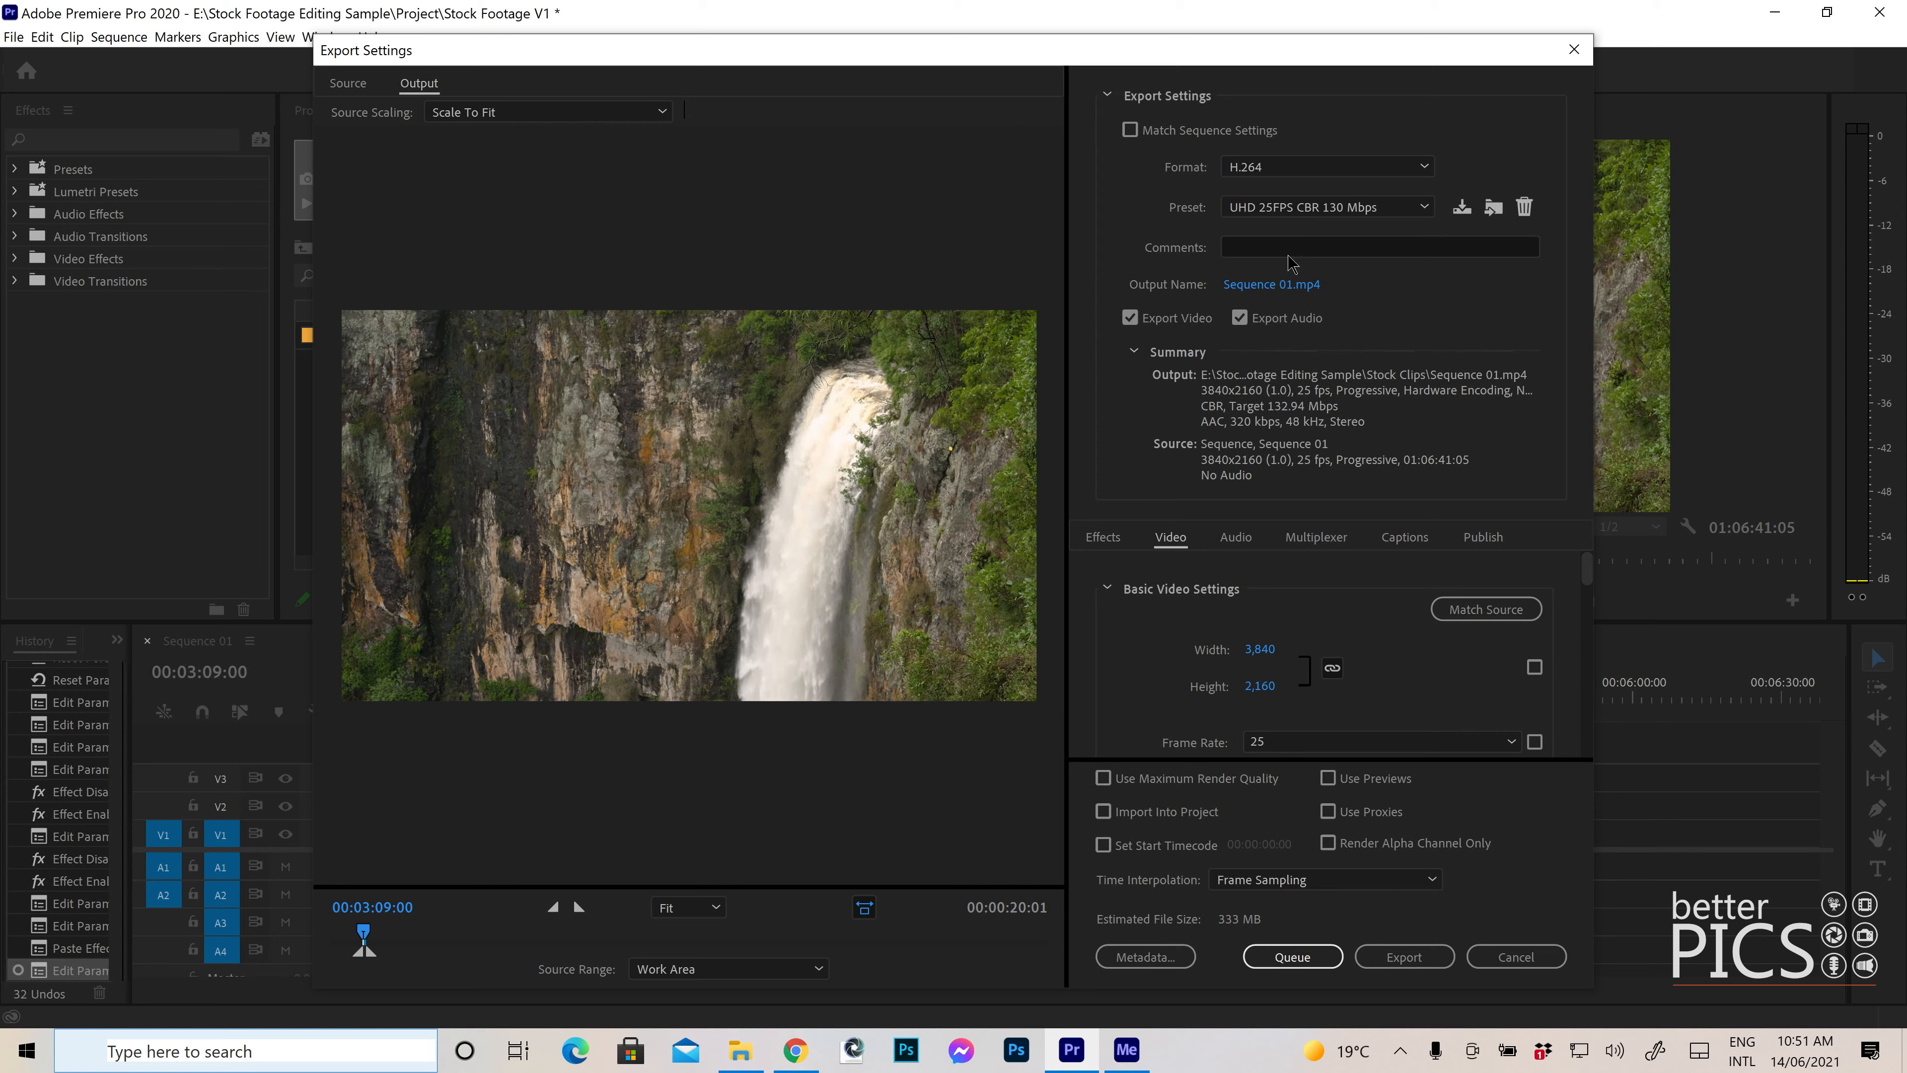
pyautogui.click(1259, 289)
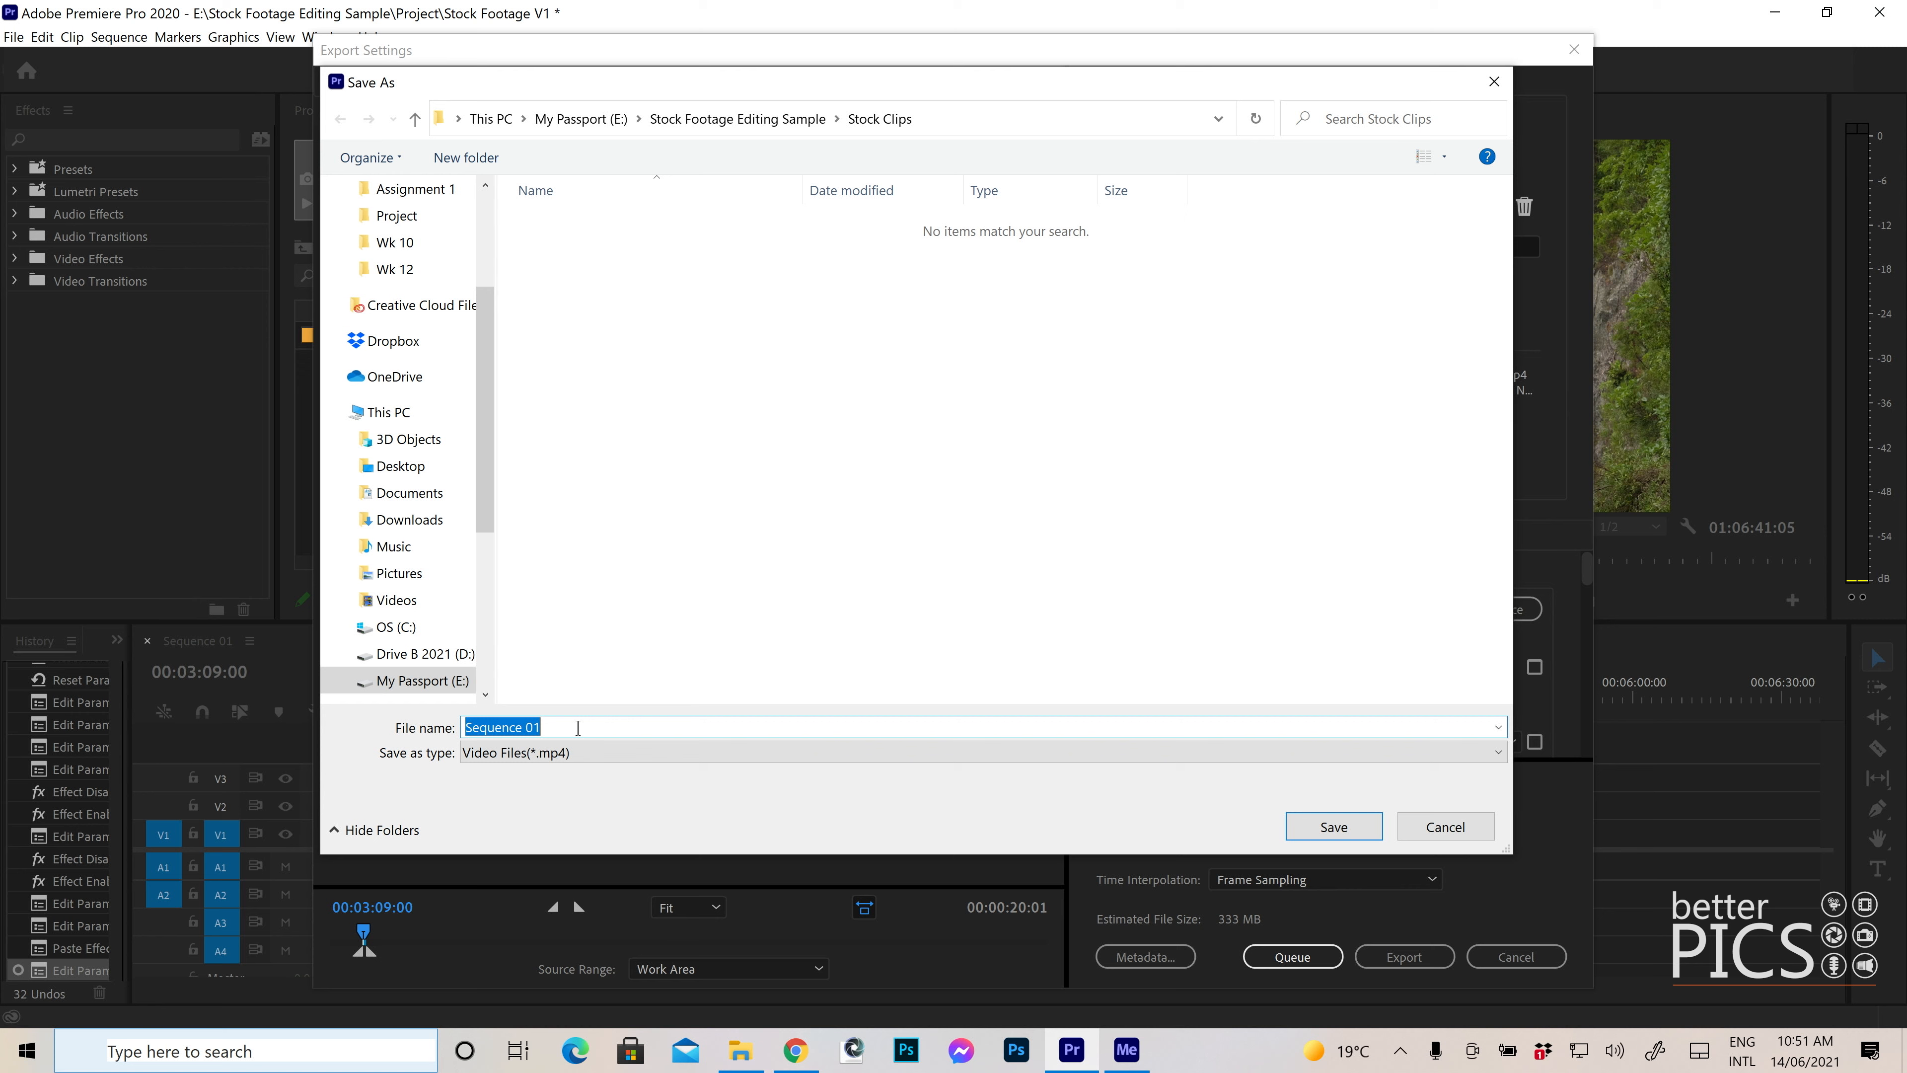
pyautogui.write('Stock GCH_001')
pyautogui.press('BackSpace')
pyautogui.write('2')
pyautogui.click(1329, 825)
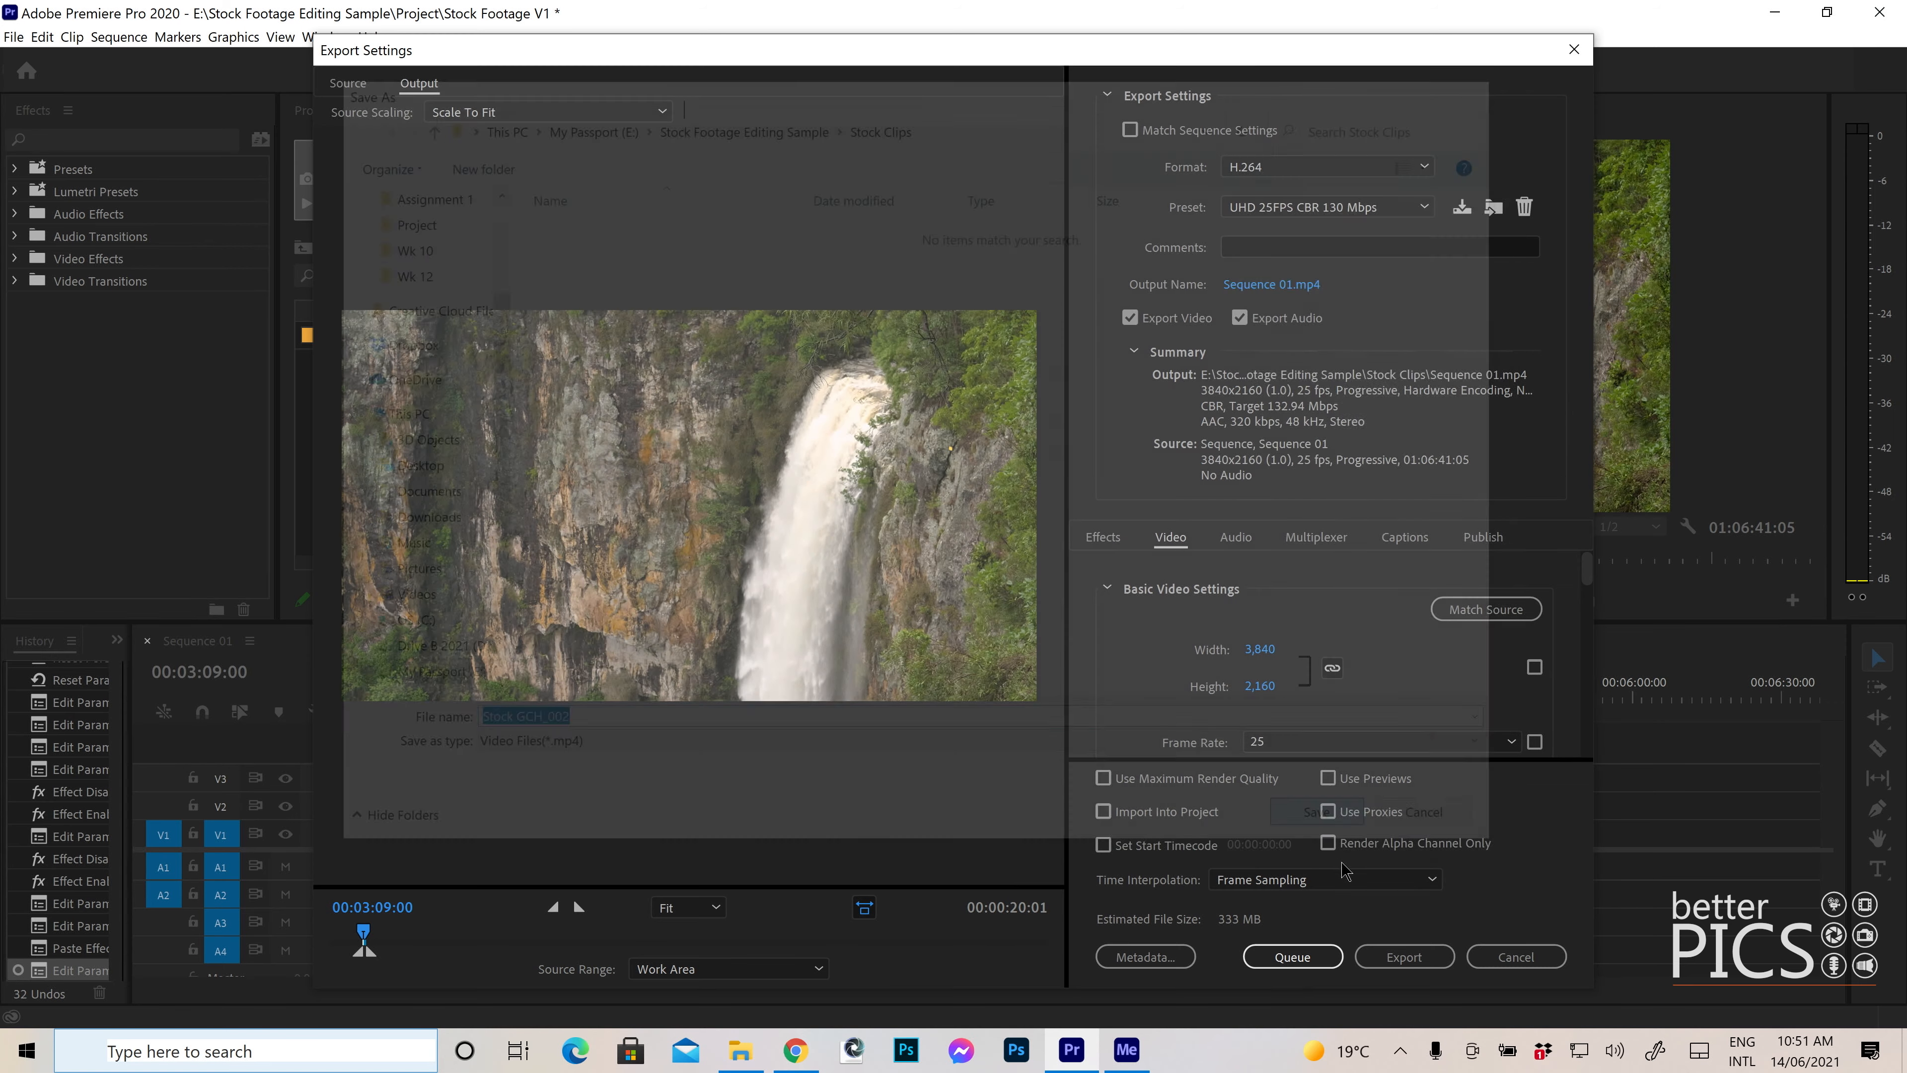
pyautogui.click(1293, 957)
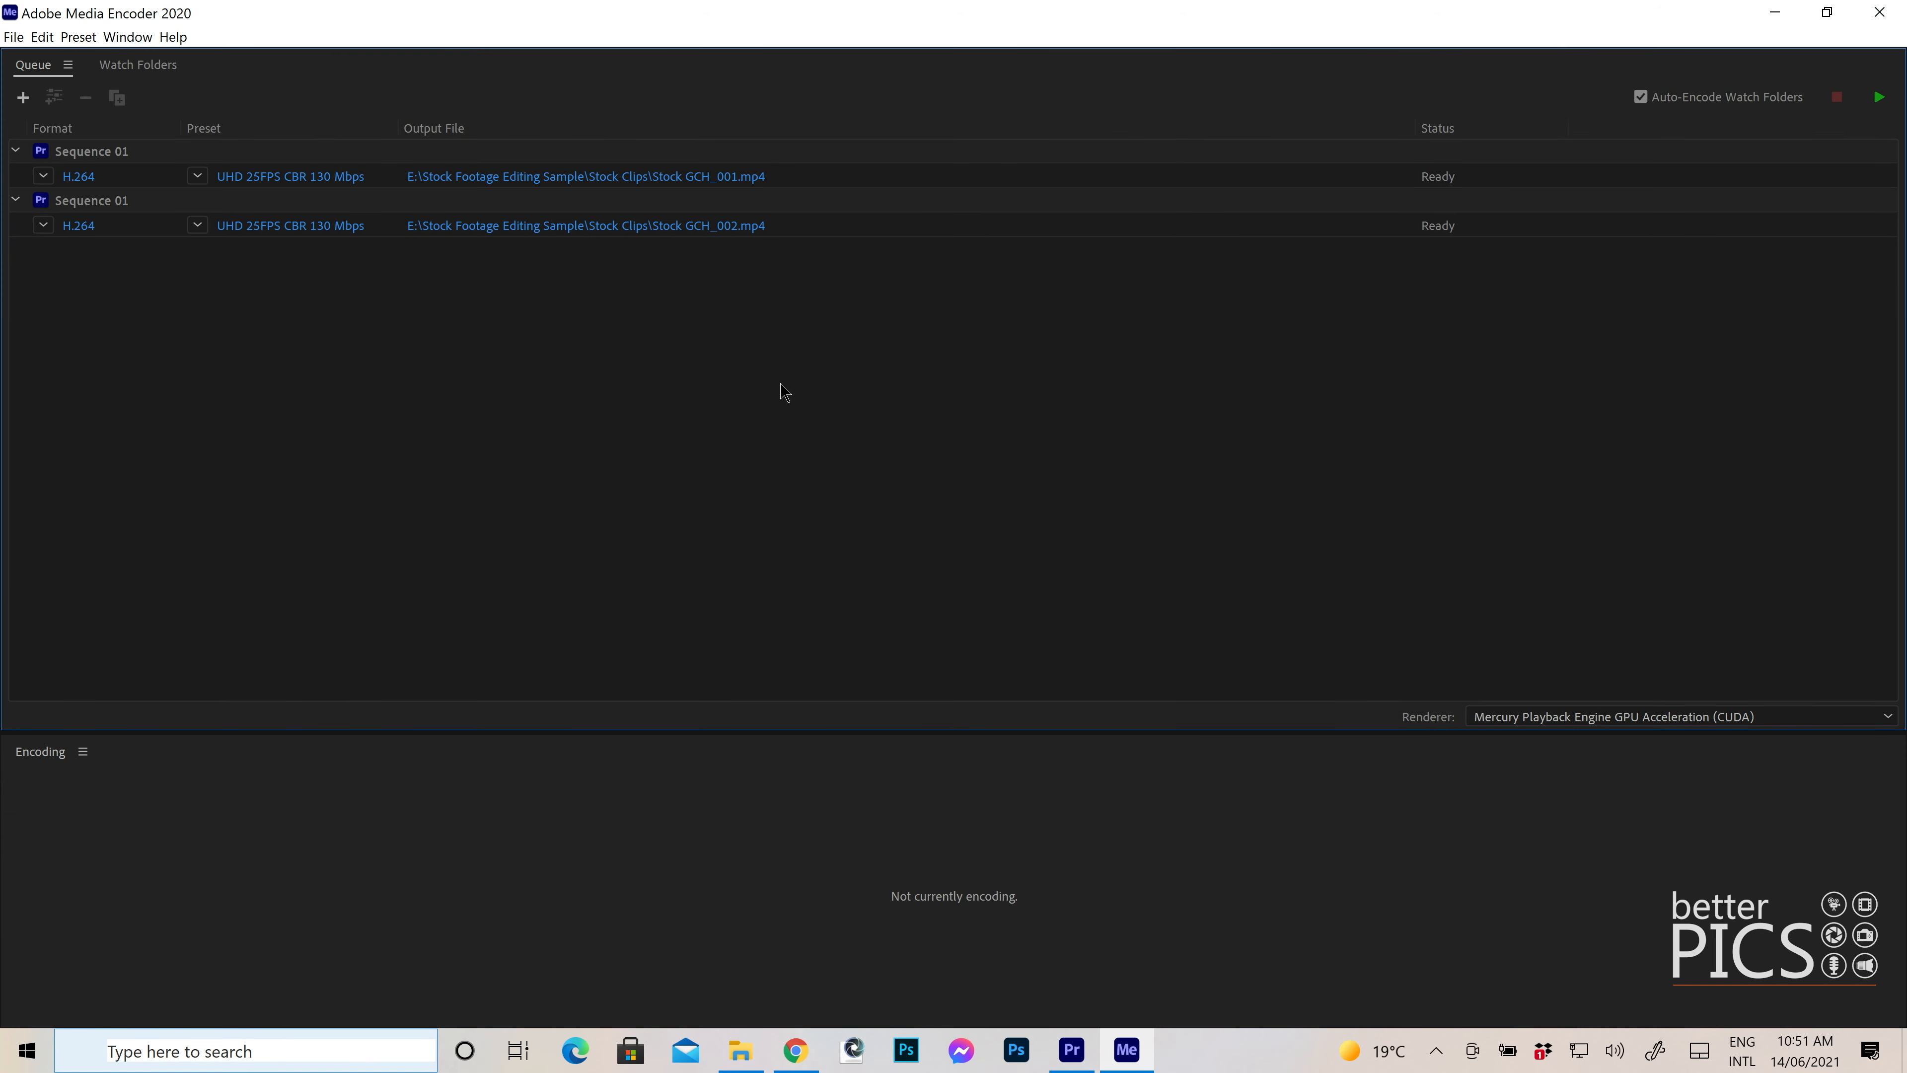
# - Return to Premiere Pro, move the work area over DSCF0347.MOV, and park the playhead at 00:03:39:17
pyautogui.hotkey('alt', 'Tab')
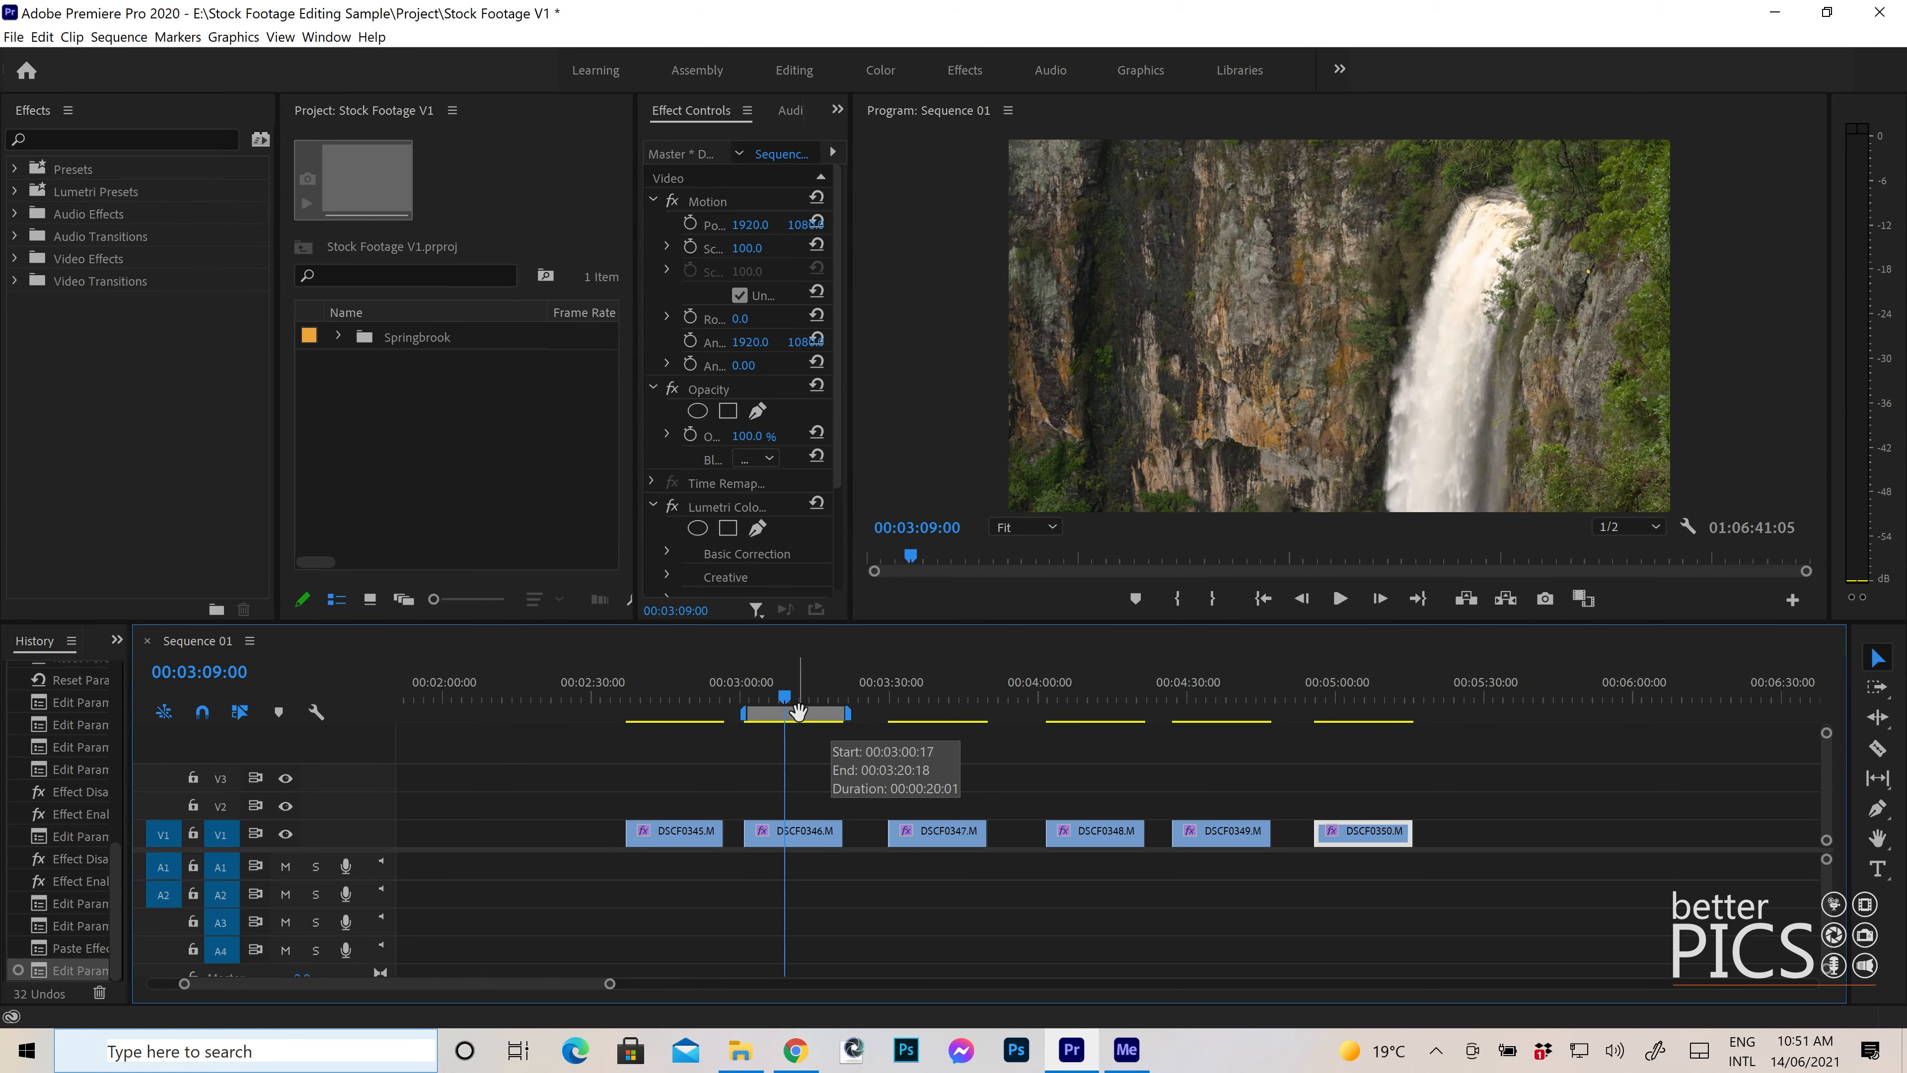
pyautogui.moveTo(815, 714); pyautogui.dragTo(958, 713)
pyautogui.click(942, 696)
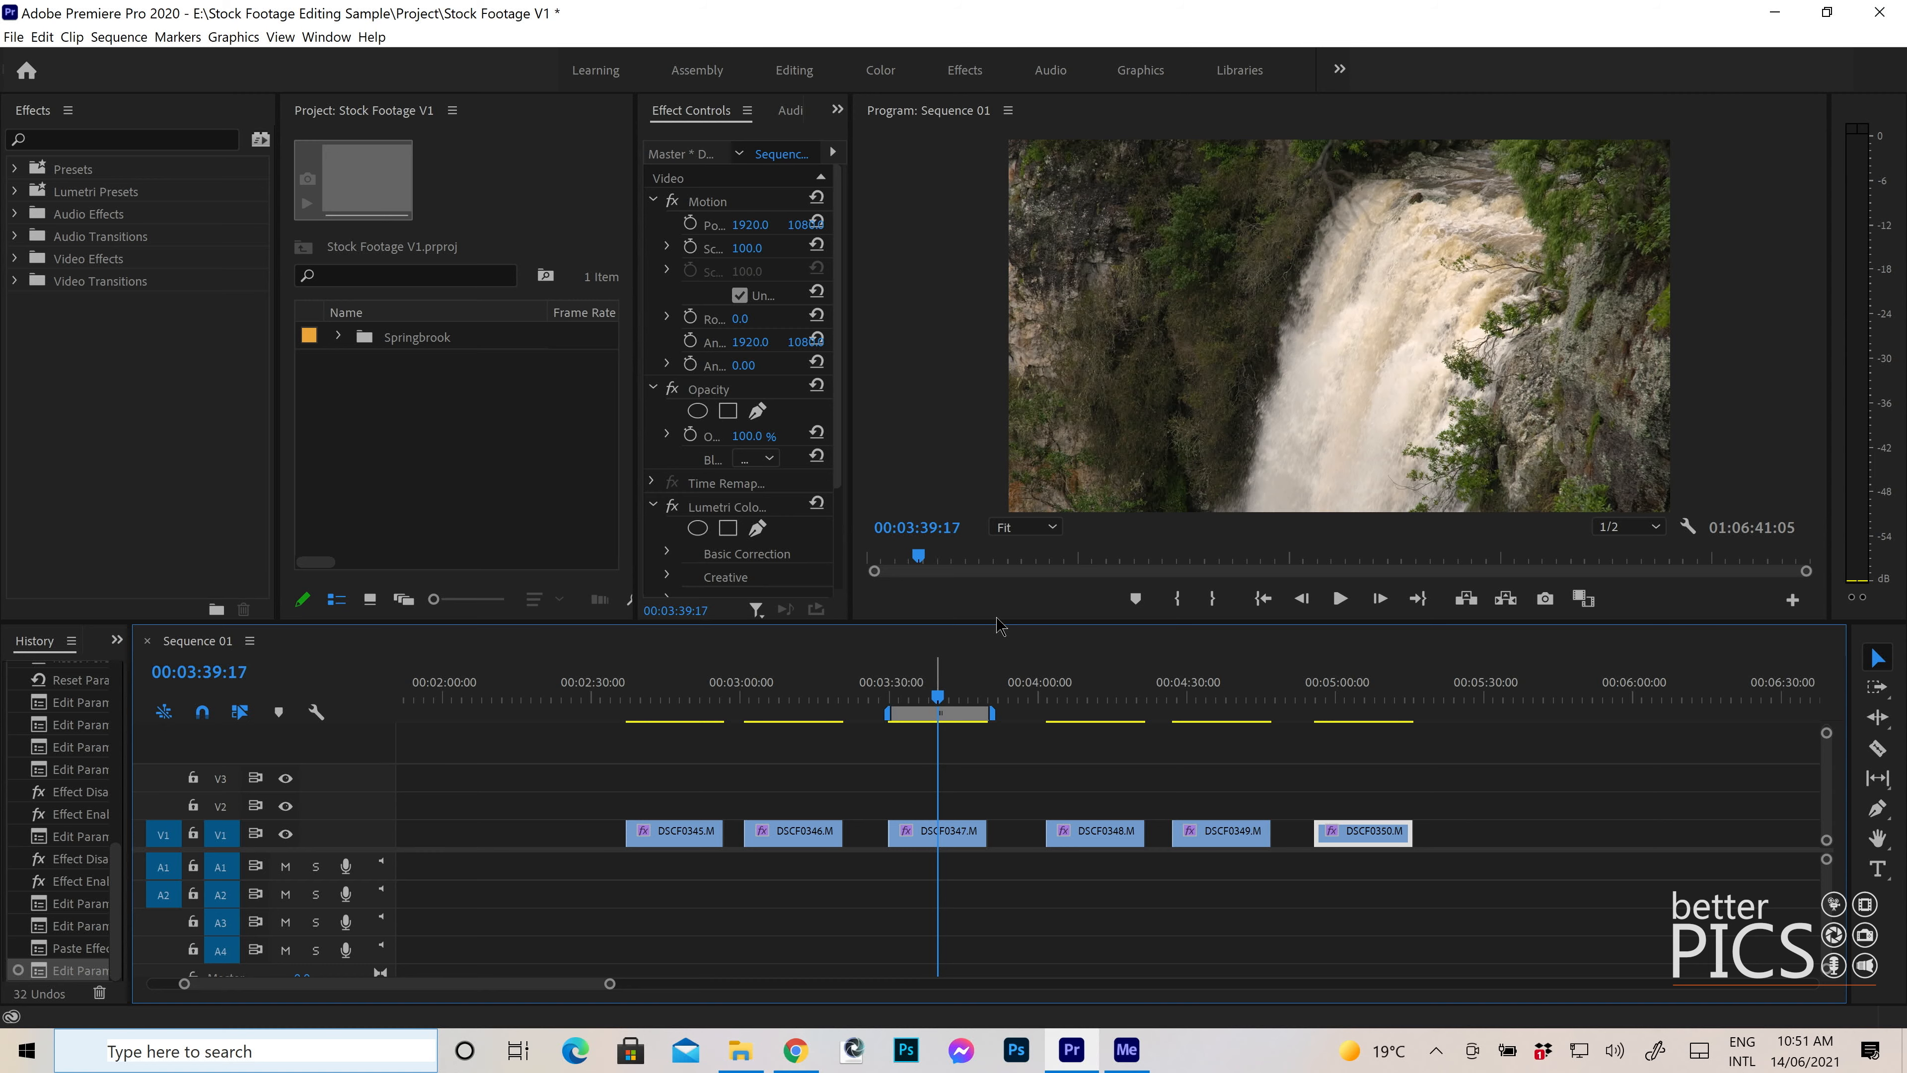
# - Open the export settings for the DSCF0347.MOV work area, name the output Stock GCH_003, and queue it in Media Encoder
pyautogui.hotkey('ctrl', 'm')
pyautogui.click(1291, 287)
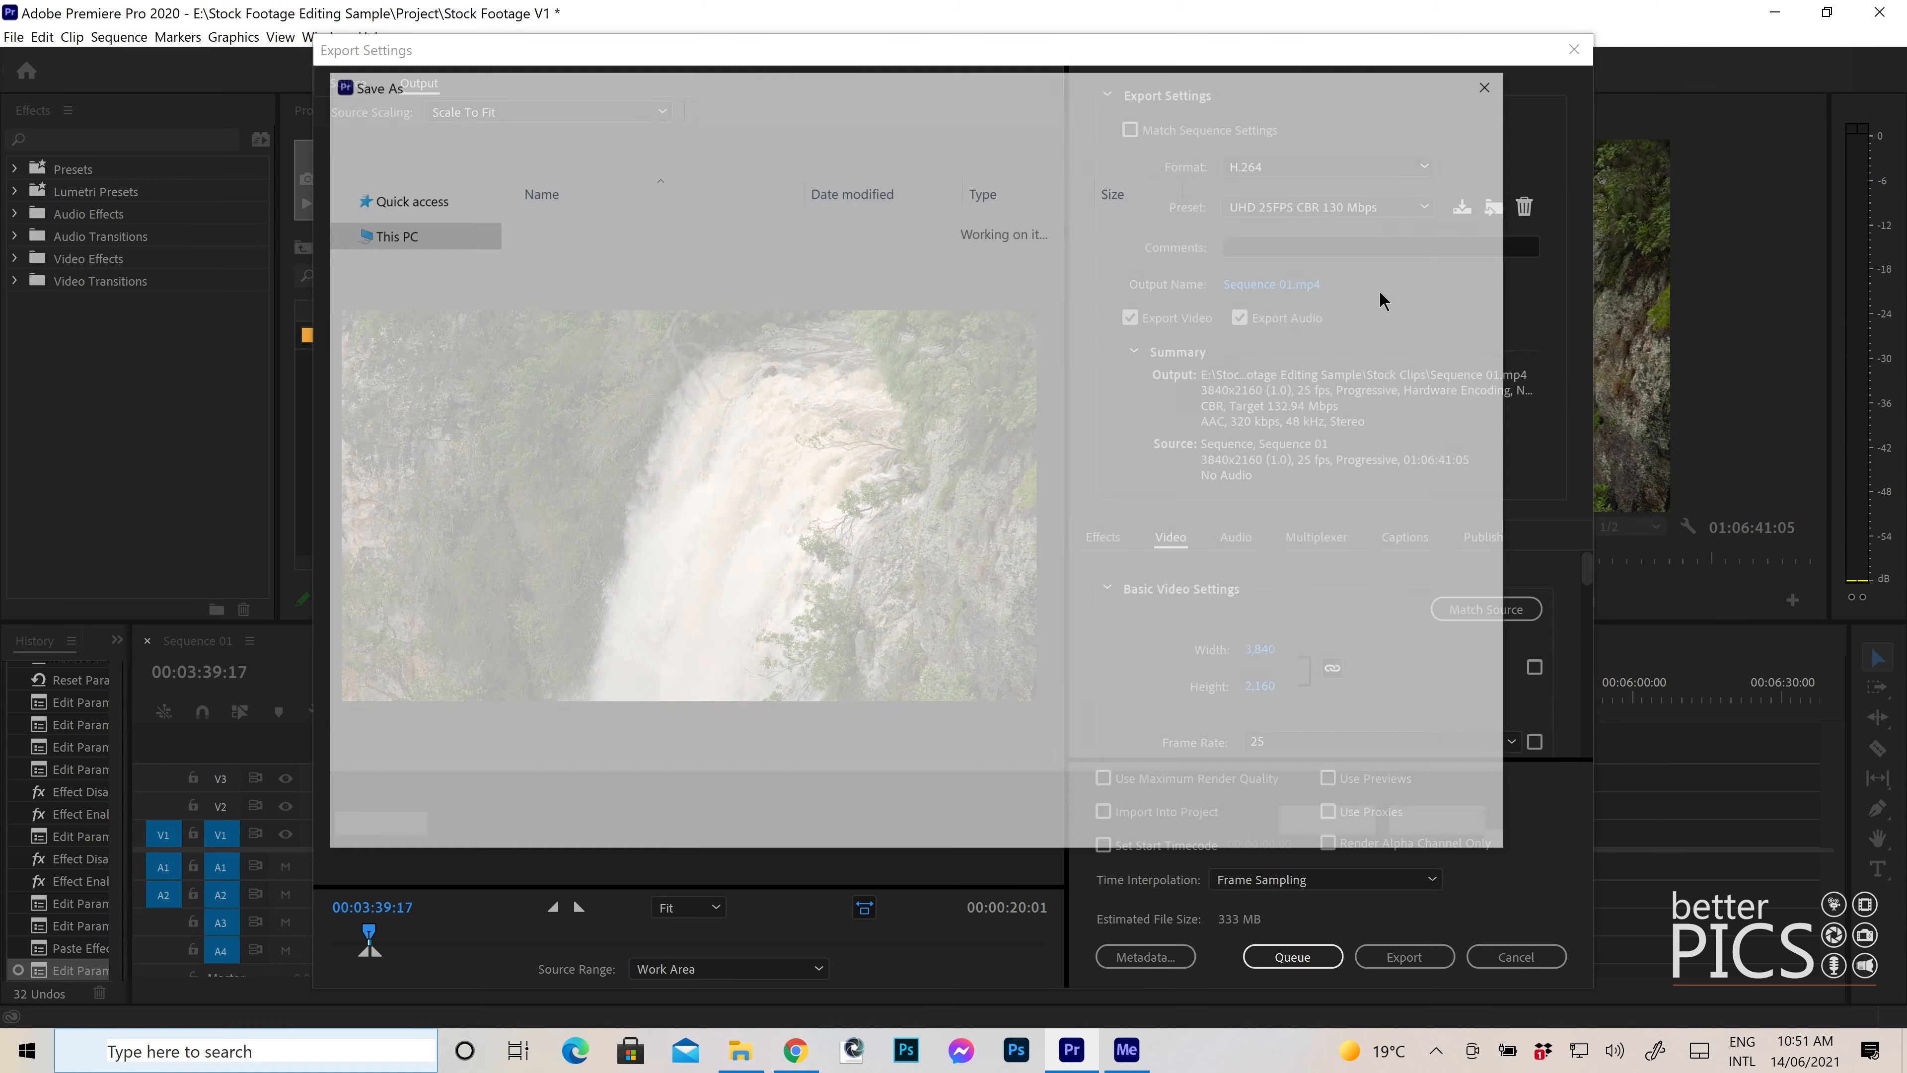
pyautogui.write('Stock GCH_001')
pyautogui.press('BackSpace')
pyautogui.write('3')
pyautogui.click(1333, 826)
pyautogui.click(1292, 956)
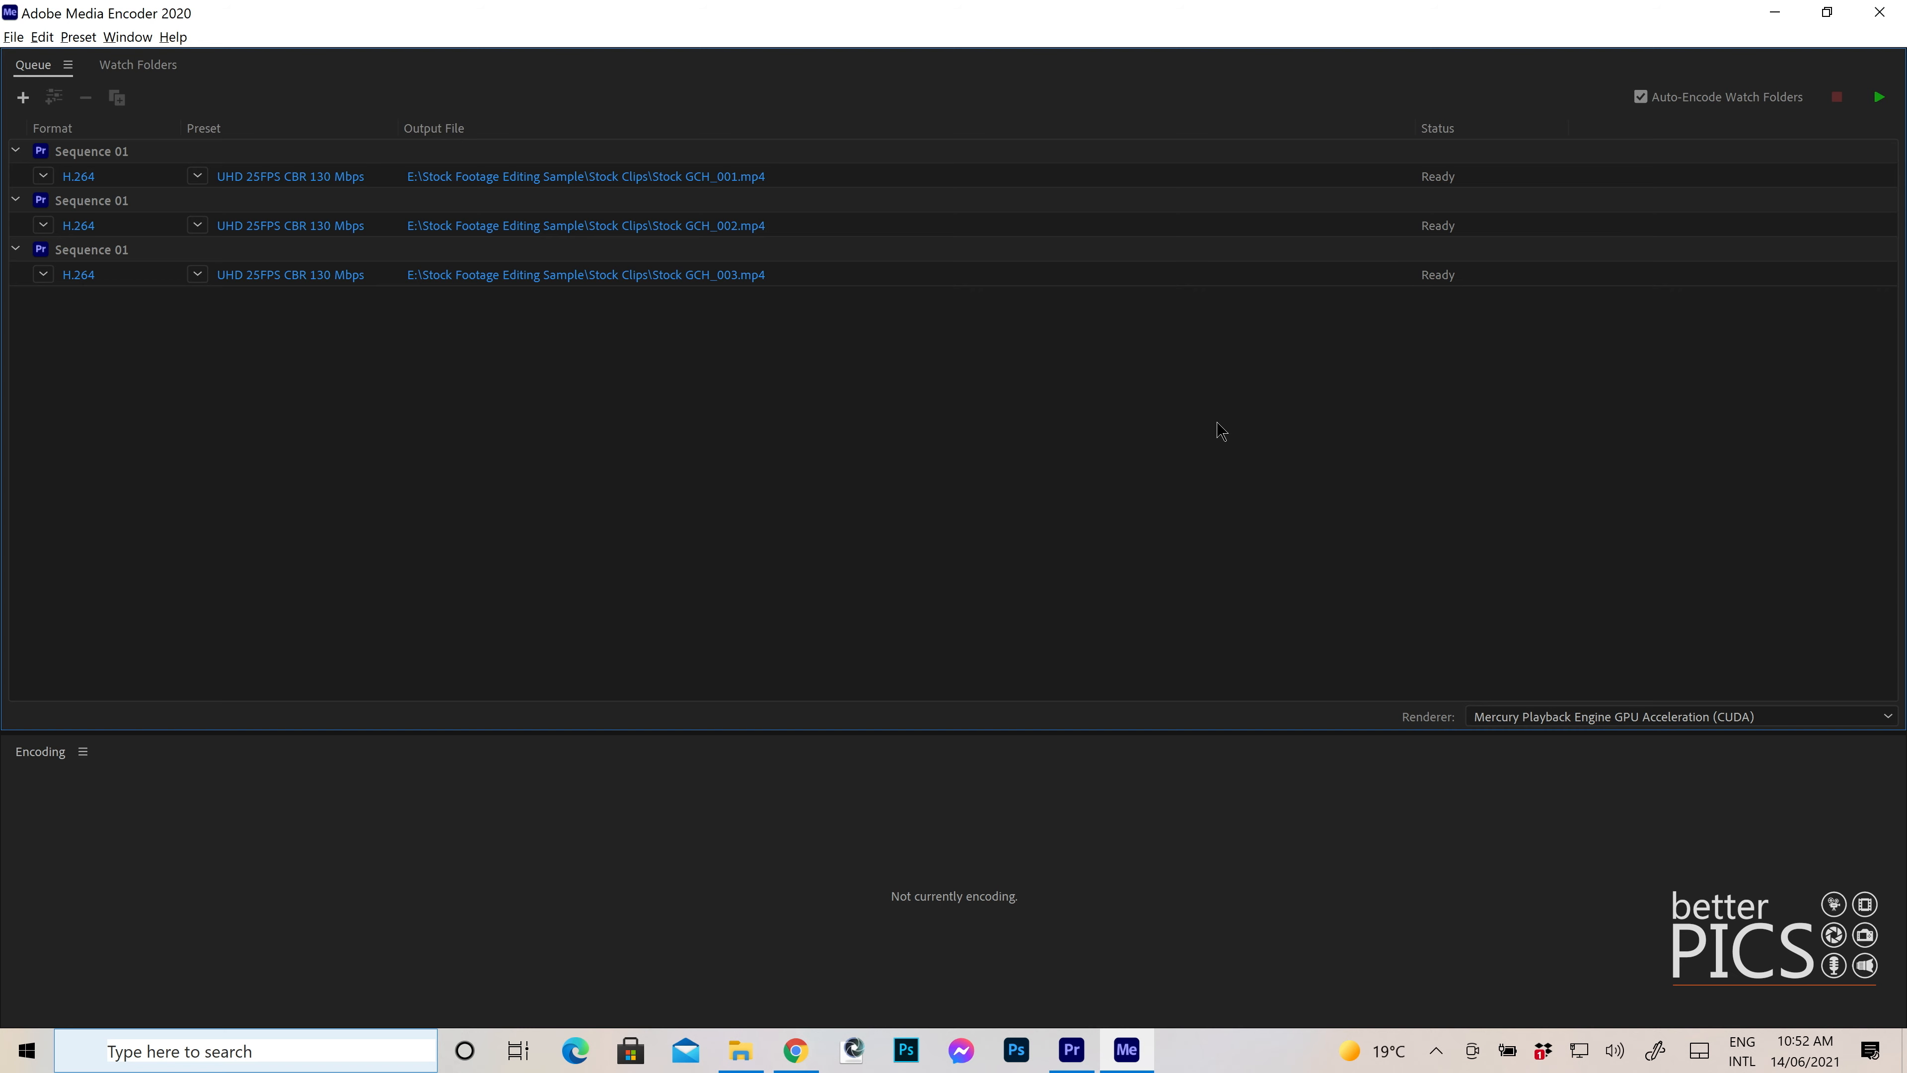
# - Return to Premiere Pro and move the playhead onto DSCF0348.MOV in the timeline
pyautogui.click(1081, 1053)
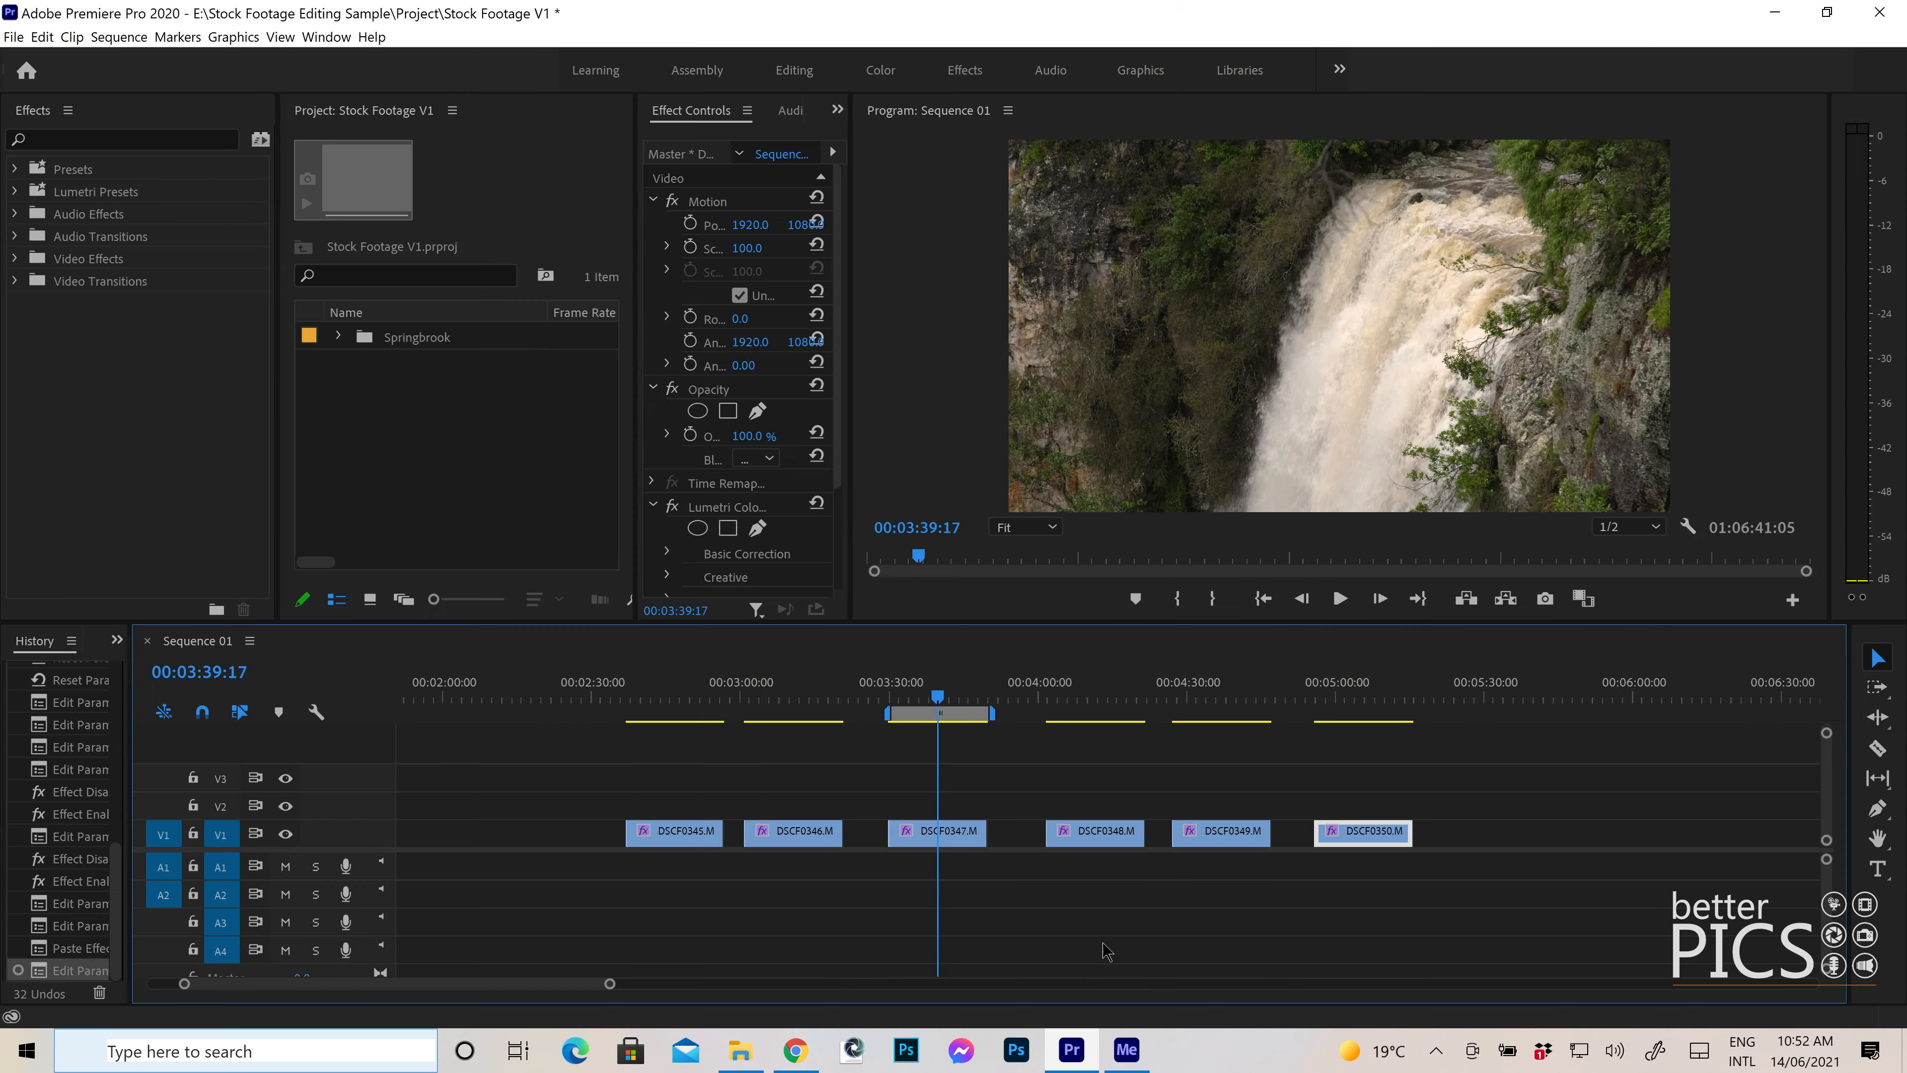
pyautogui.click(1062, 697)
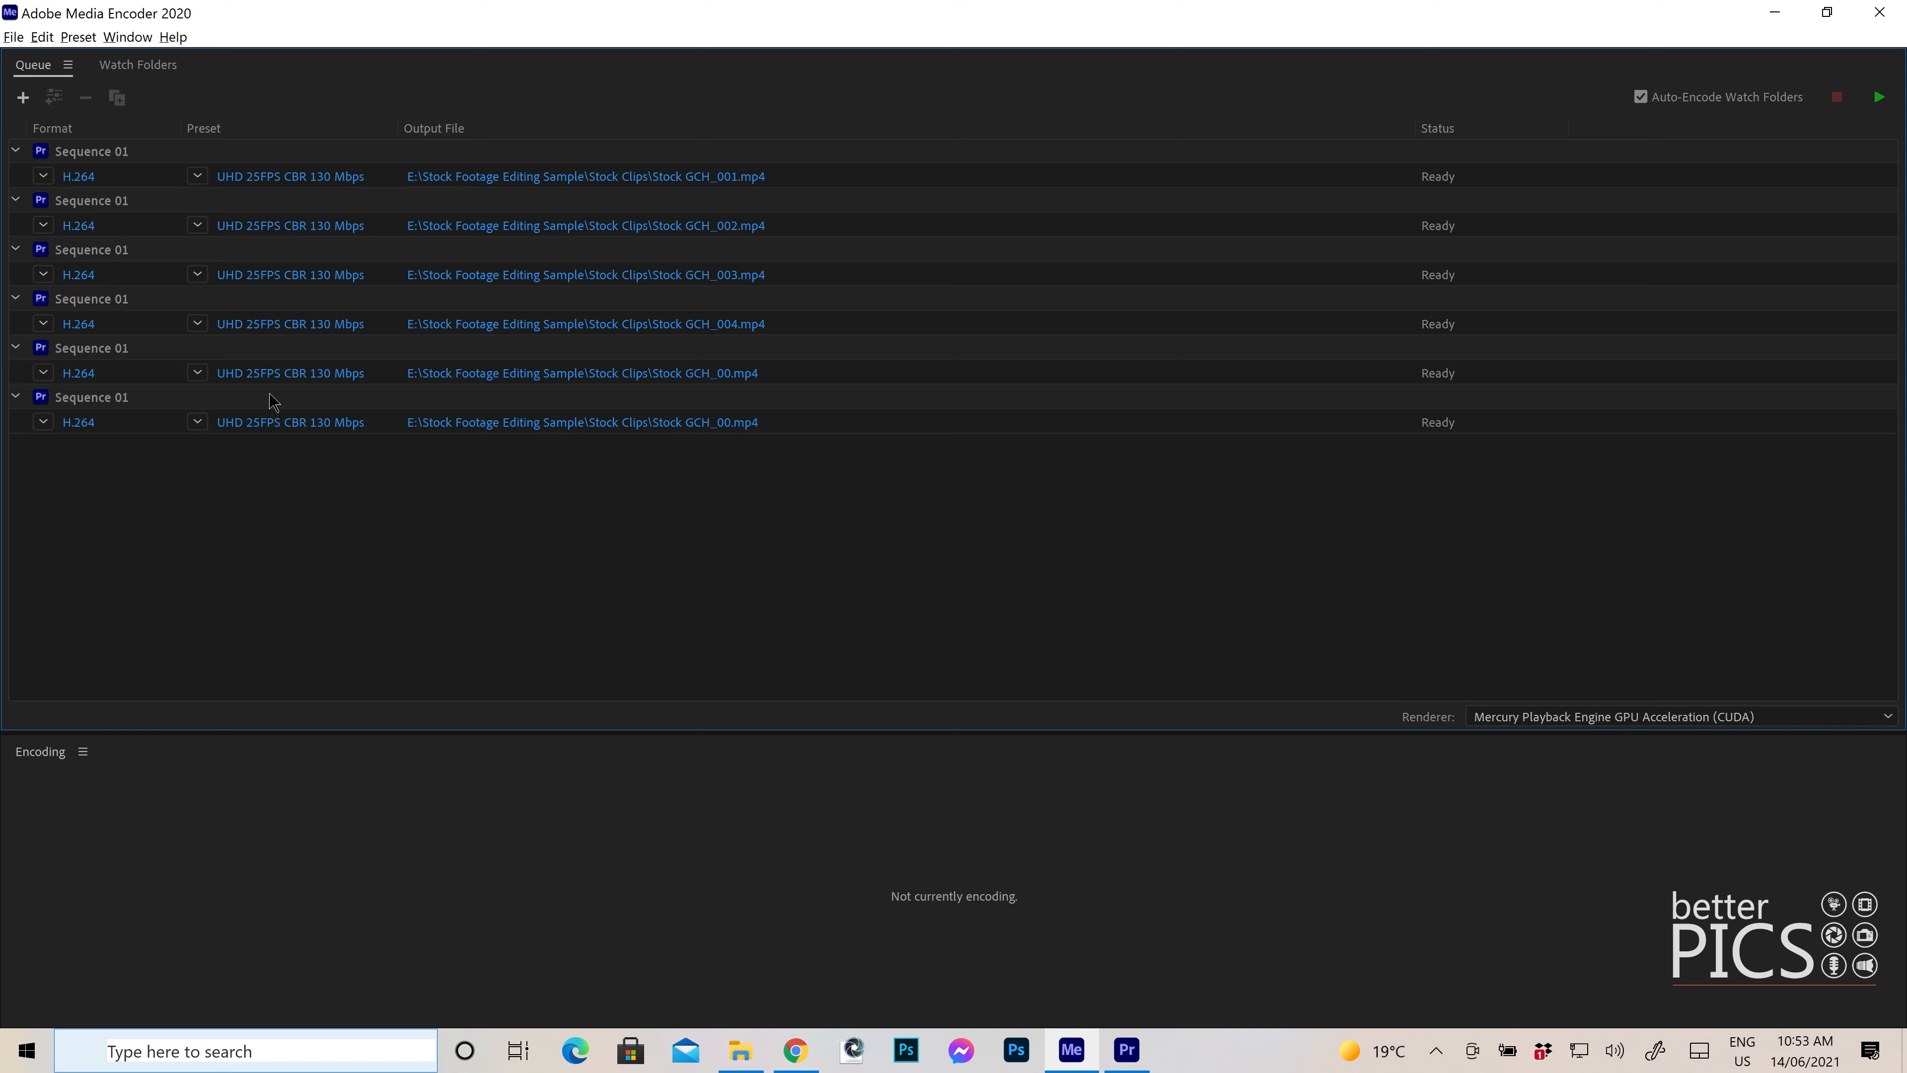
# - Rename the output files of the fifth and sixth queued items to Stock GCH_005 and Stock GCH_006
pyautogui.click(706, 375)
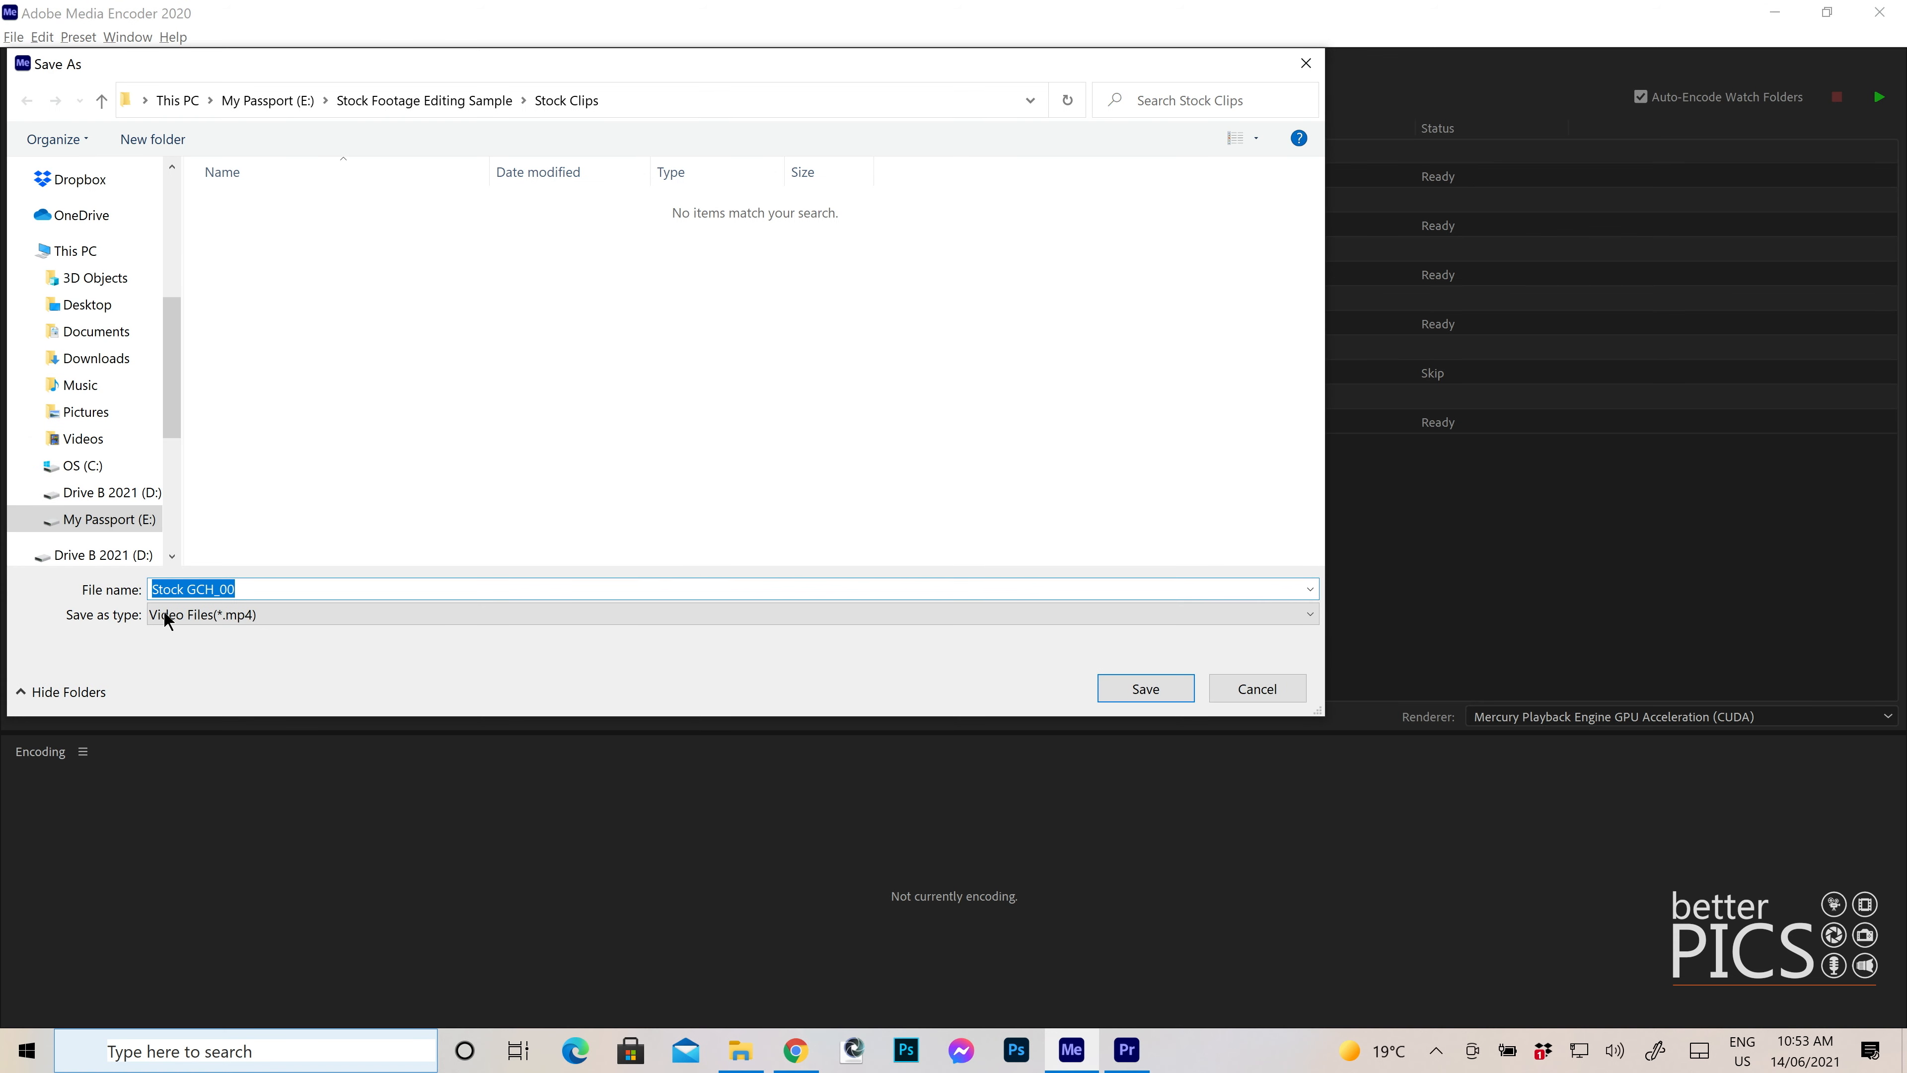
pyautogui.click(272, 589)
pyautogui.write('5')
pyautogui.click(1150, 697)
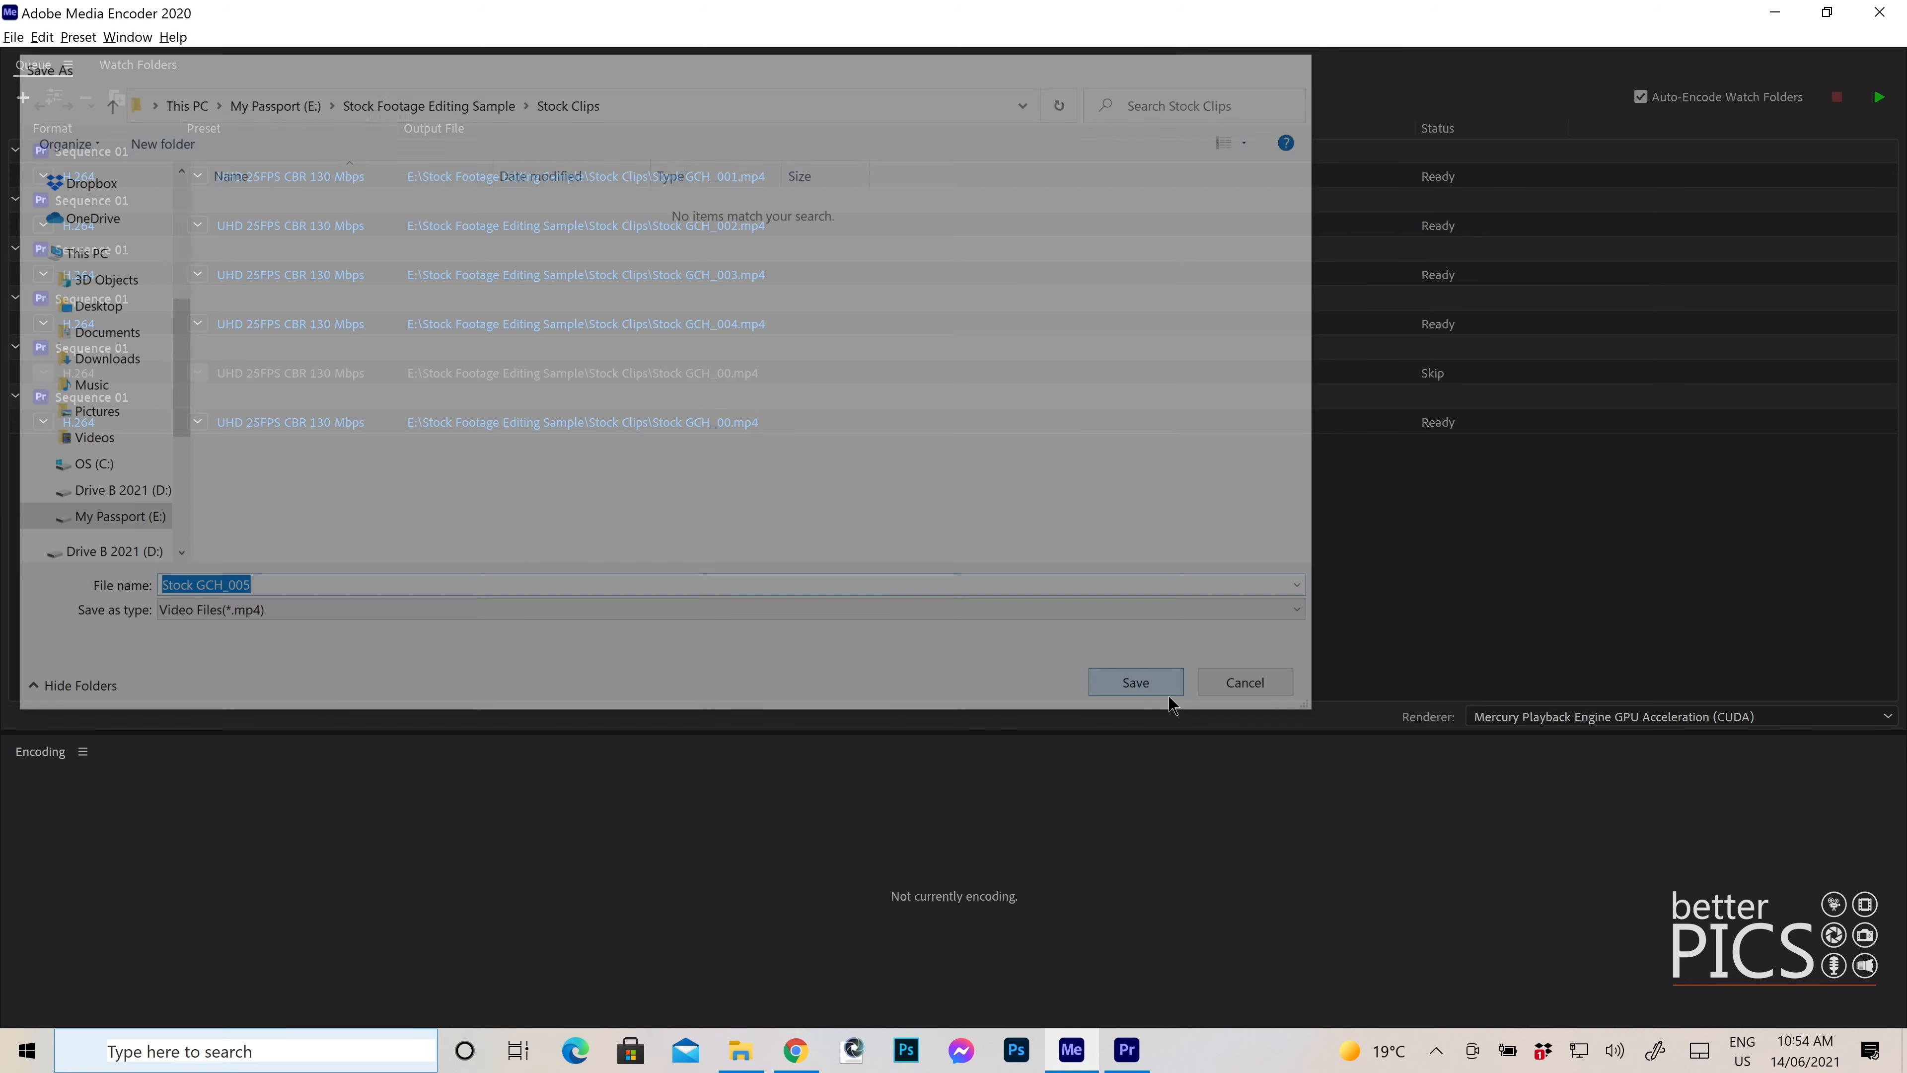
pyautogui.click(683, 422)
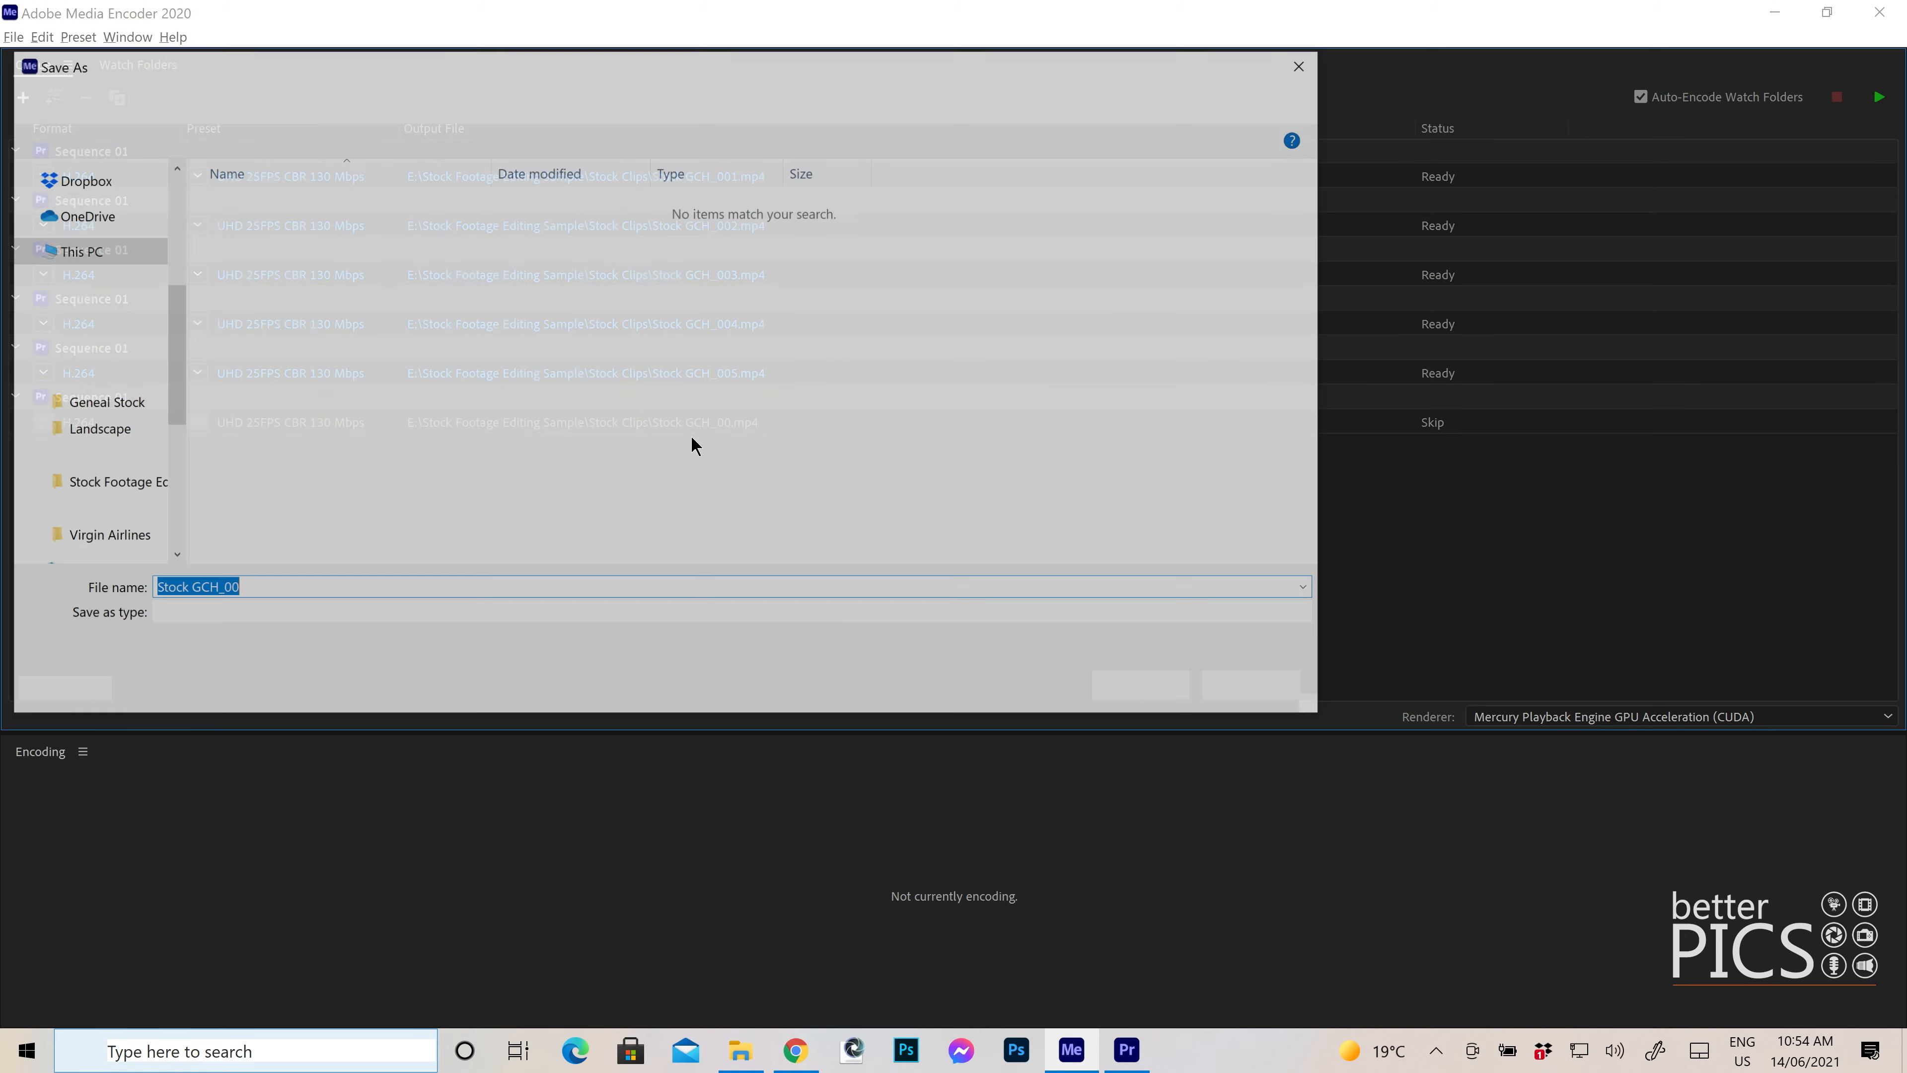
pyautogui.click(273, 584)
pyautogui.write('6')
pyautogui.click(1154, 692)
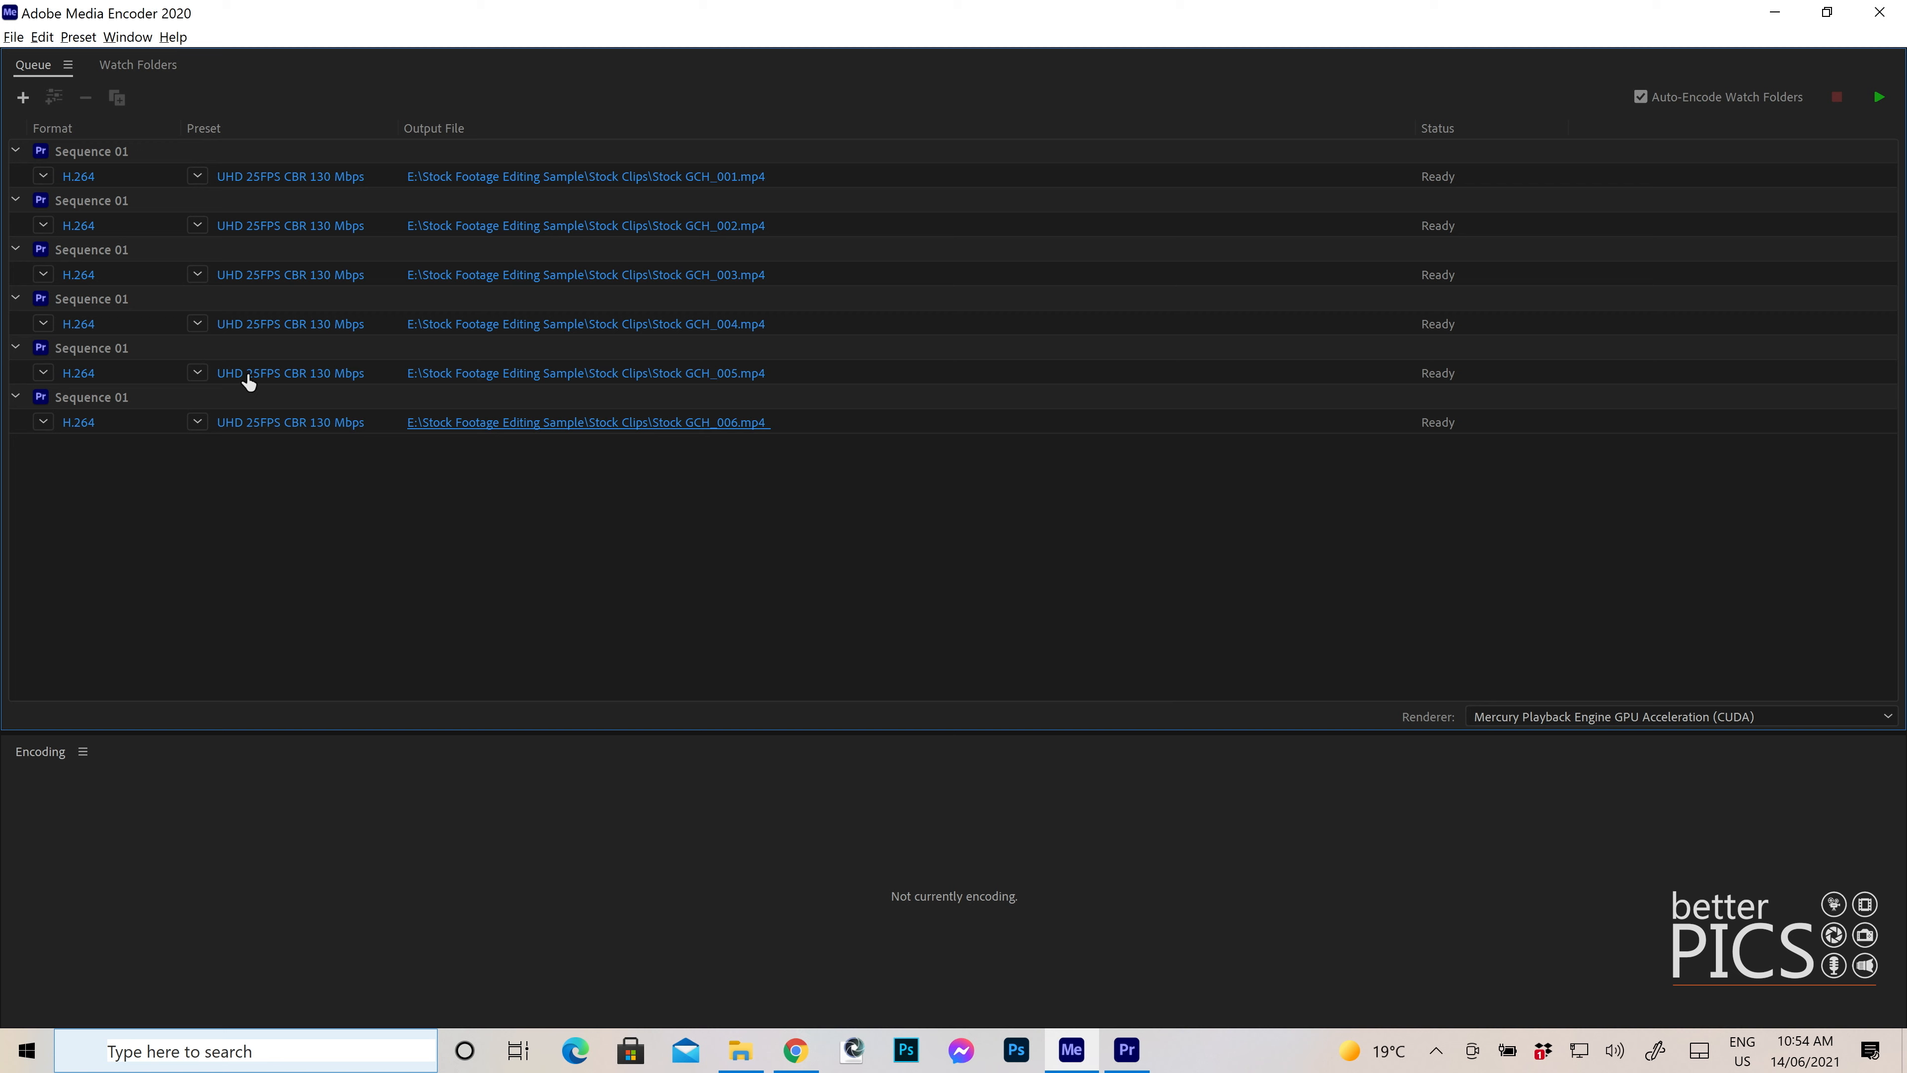
# - Review the export settings of the Stock GCH_006 item without changing them, and start encoding the queue
pyautogui.click(275, 421)
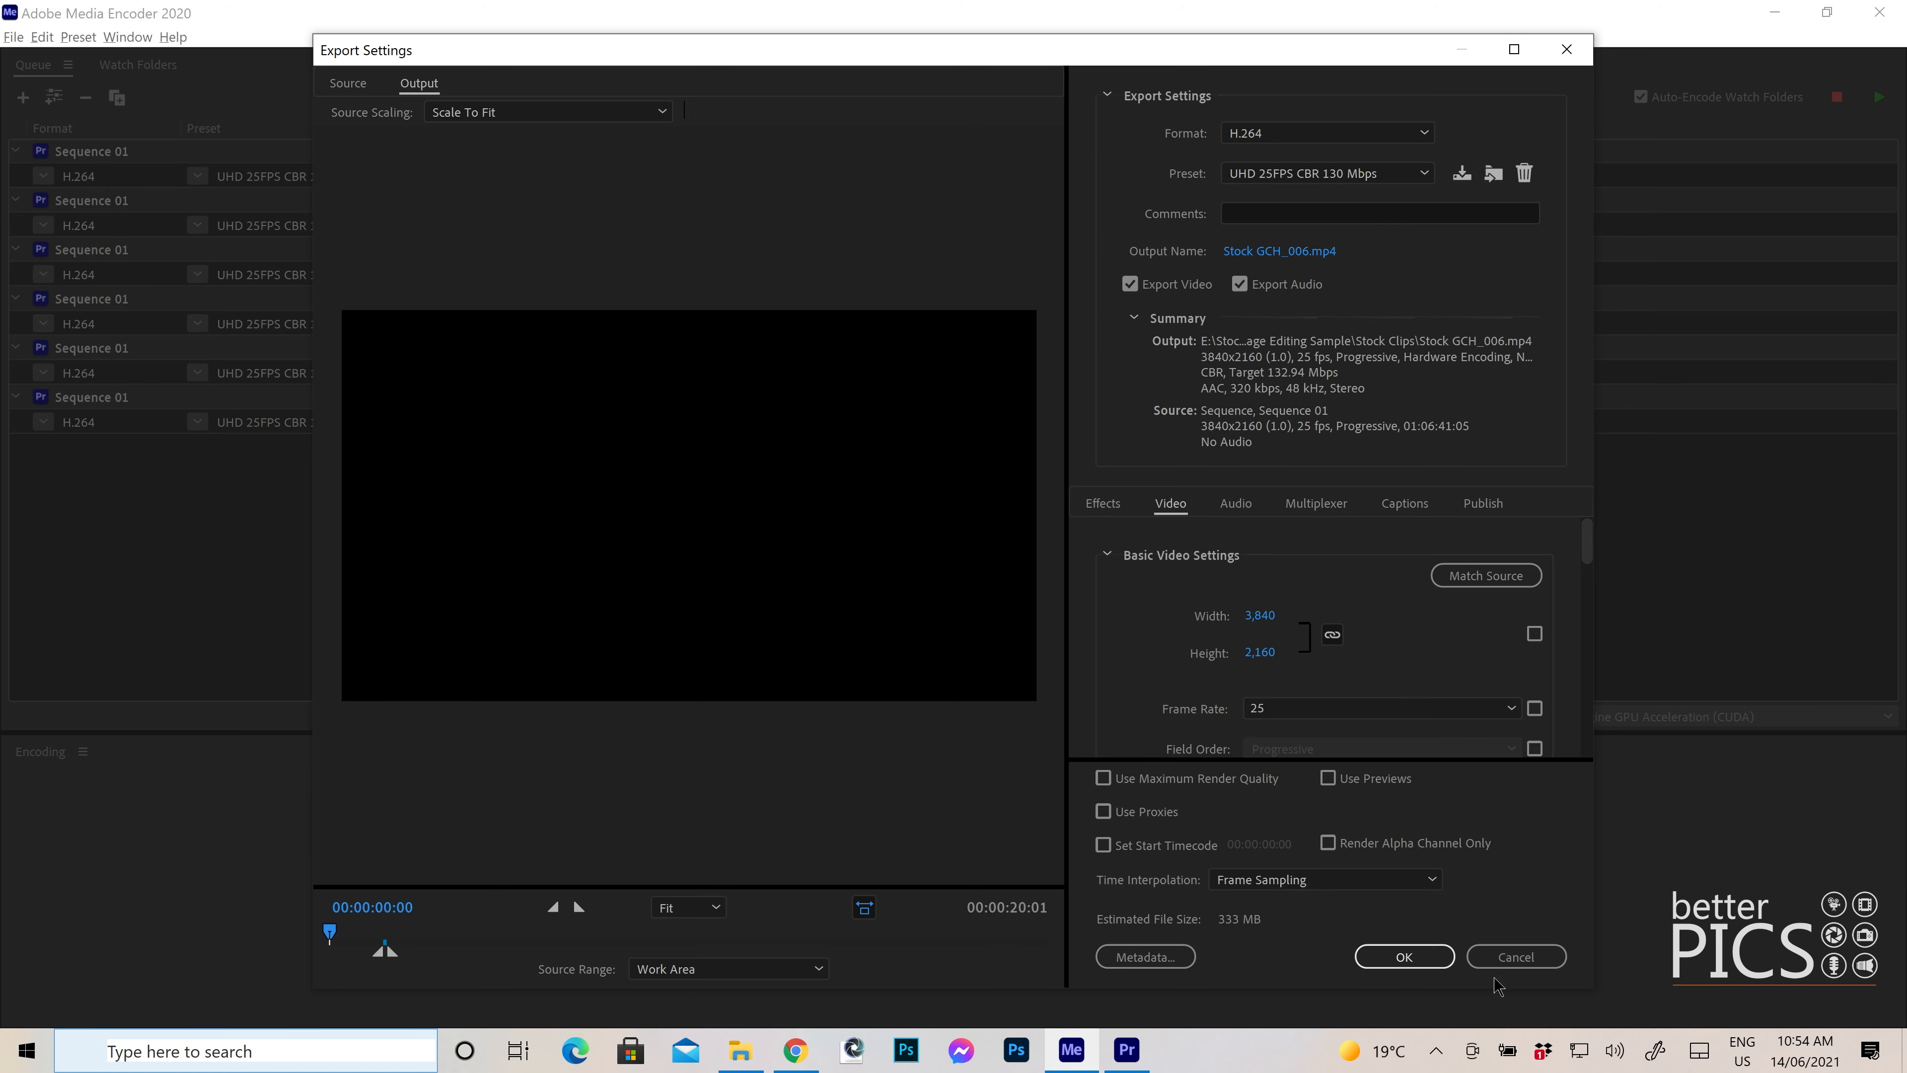
pyautogui.click(1546, 966)
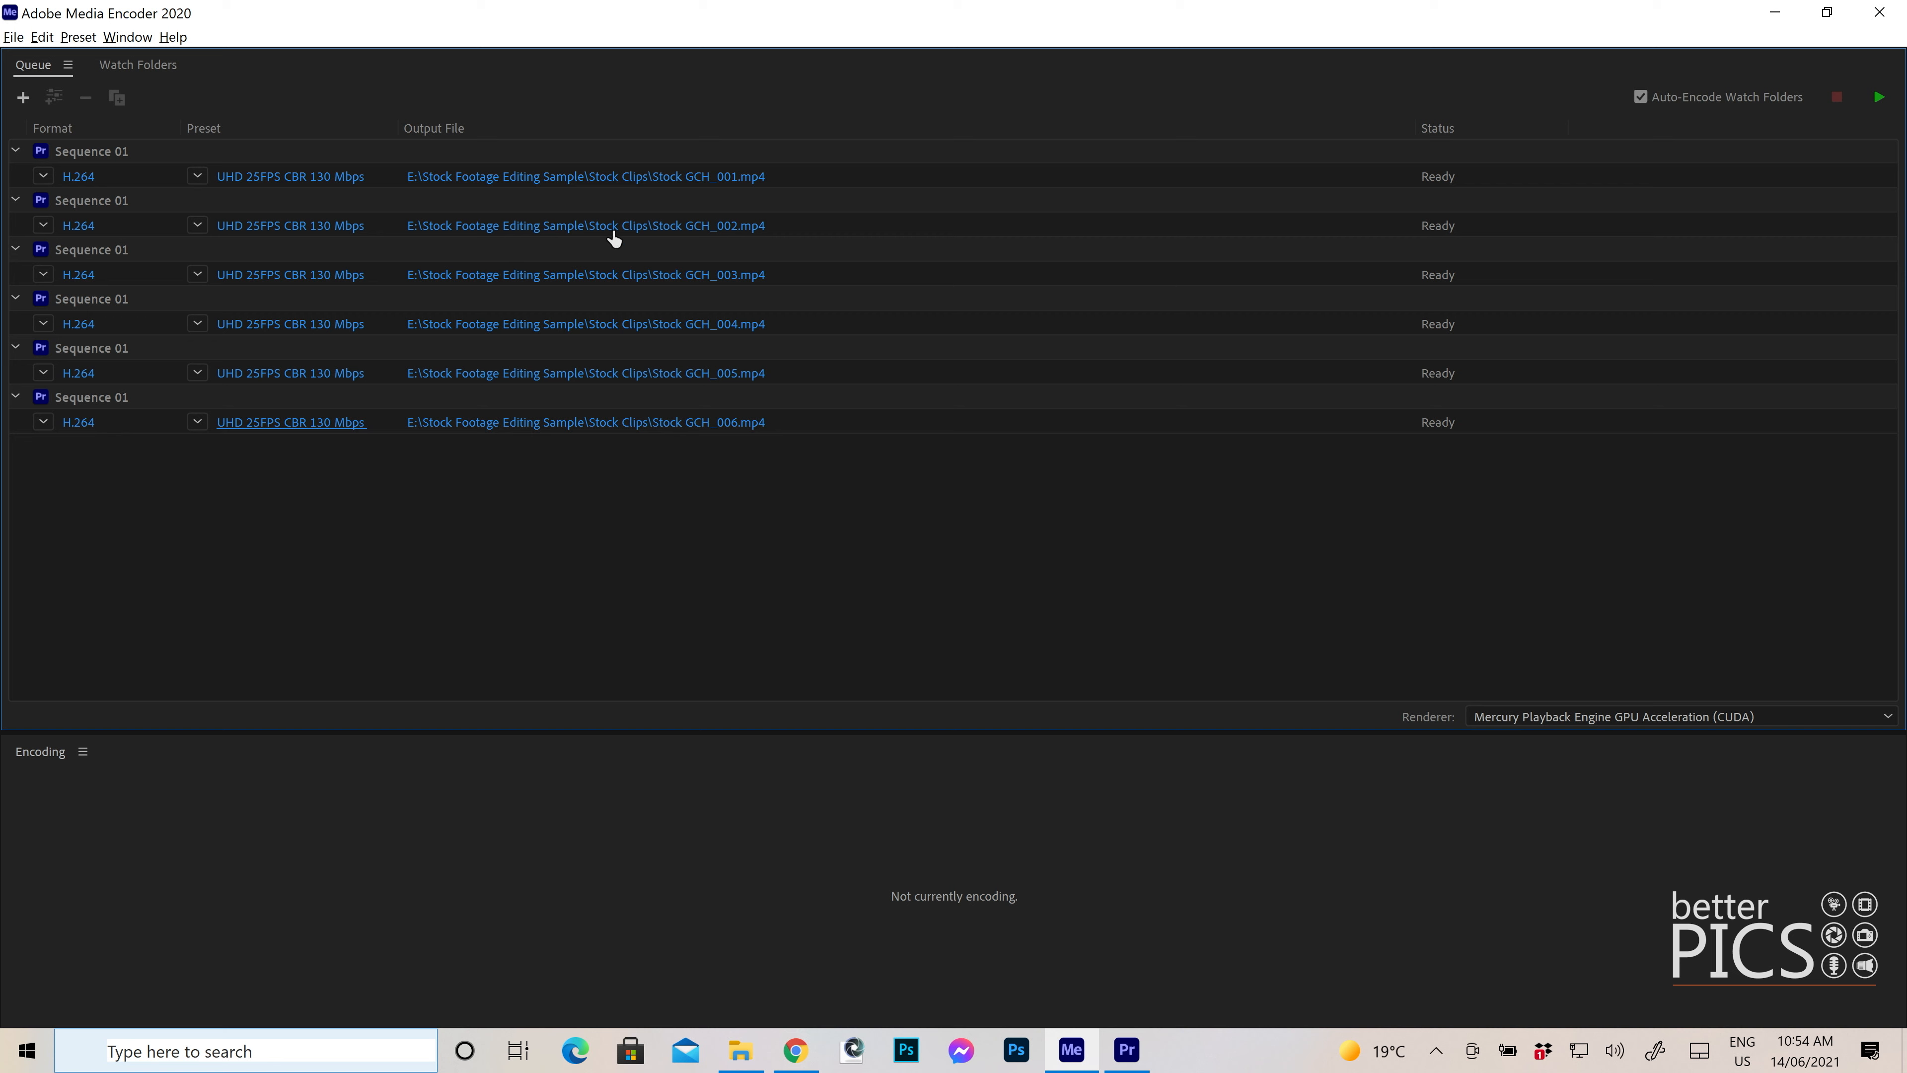
pyautogui.click(1877, 98)
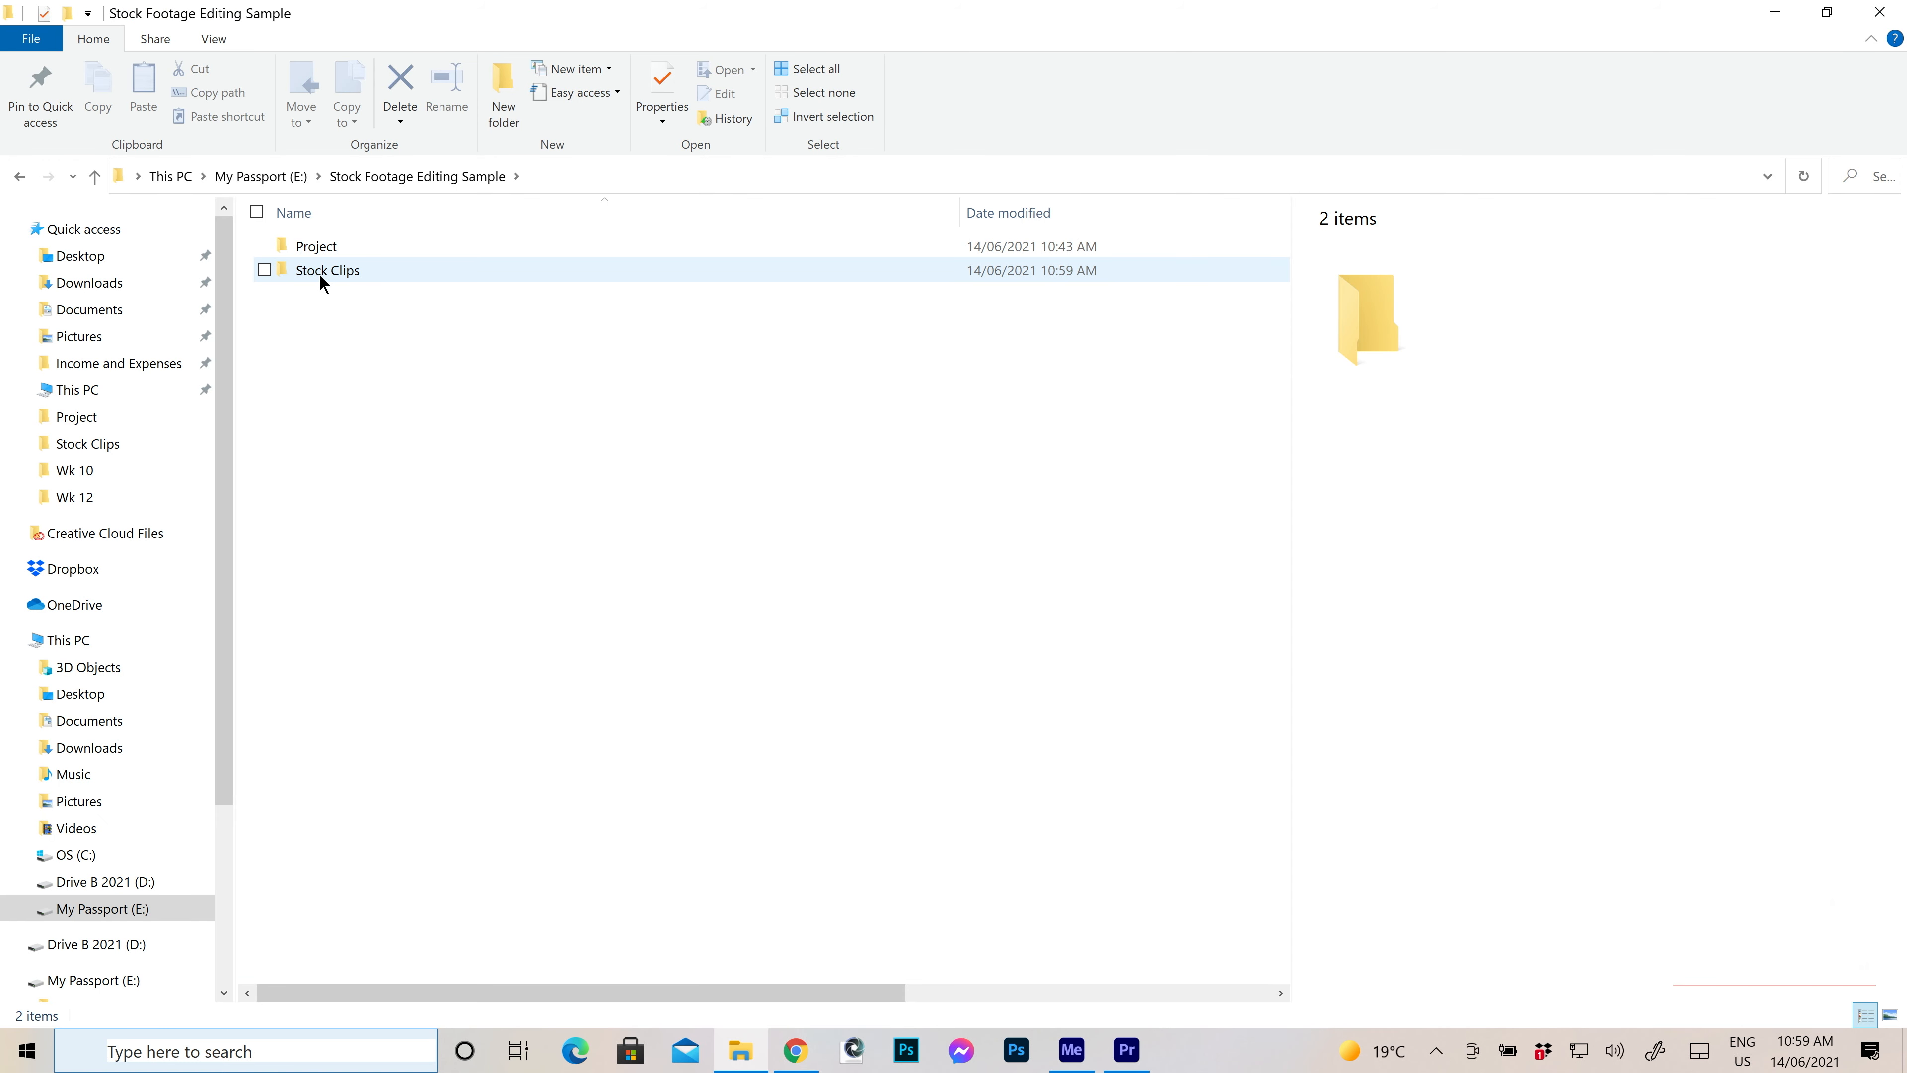
# - Open the Stock Clips folder, examine the file details of Stock GCH_001 and Stock GCH_006, and return to Premiere Pro
pyautogui.moveTo(320, 278)
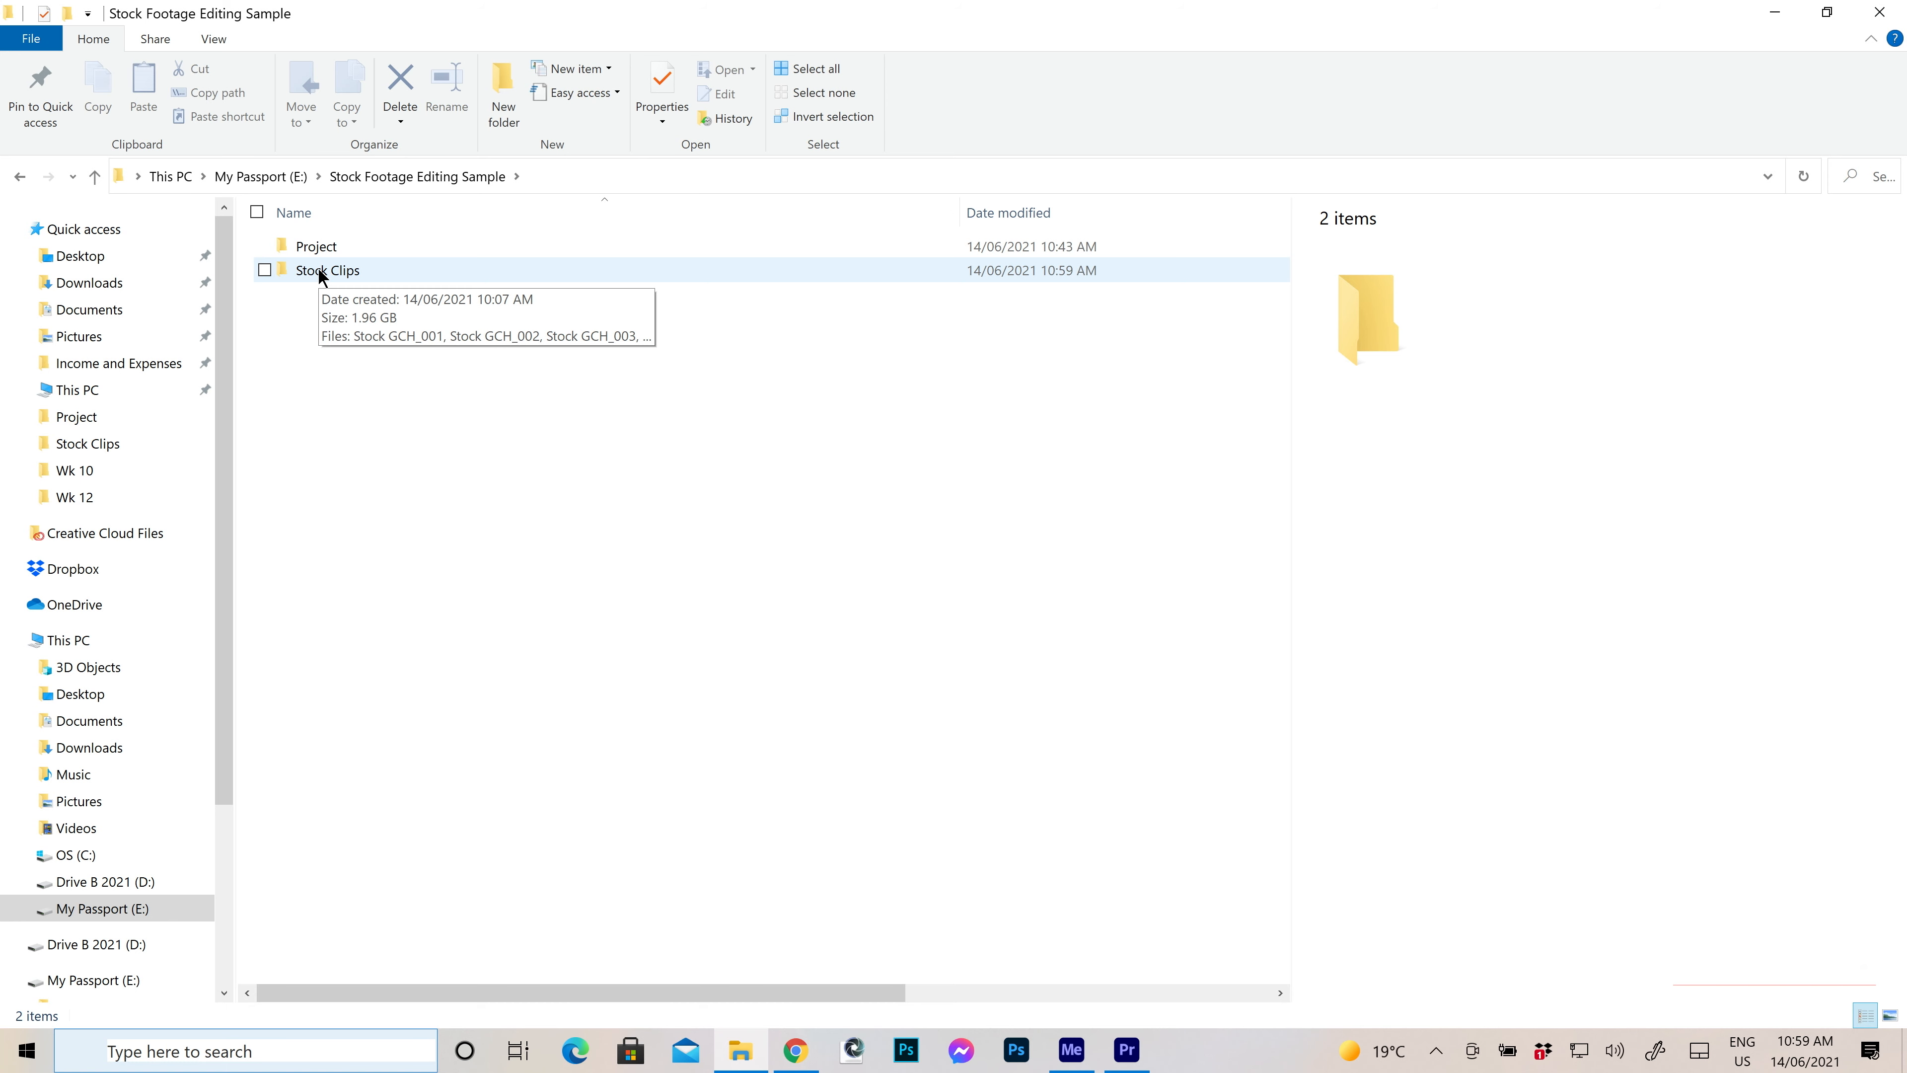
pyautogui.doubleClick(319, 274)
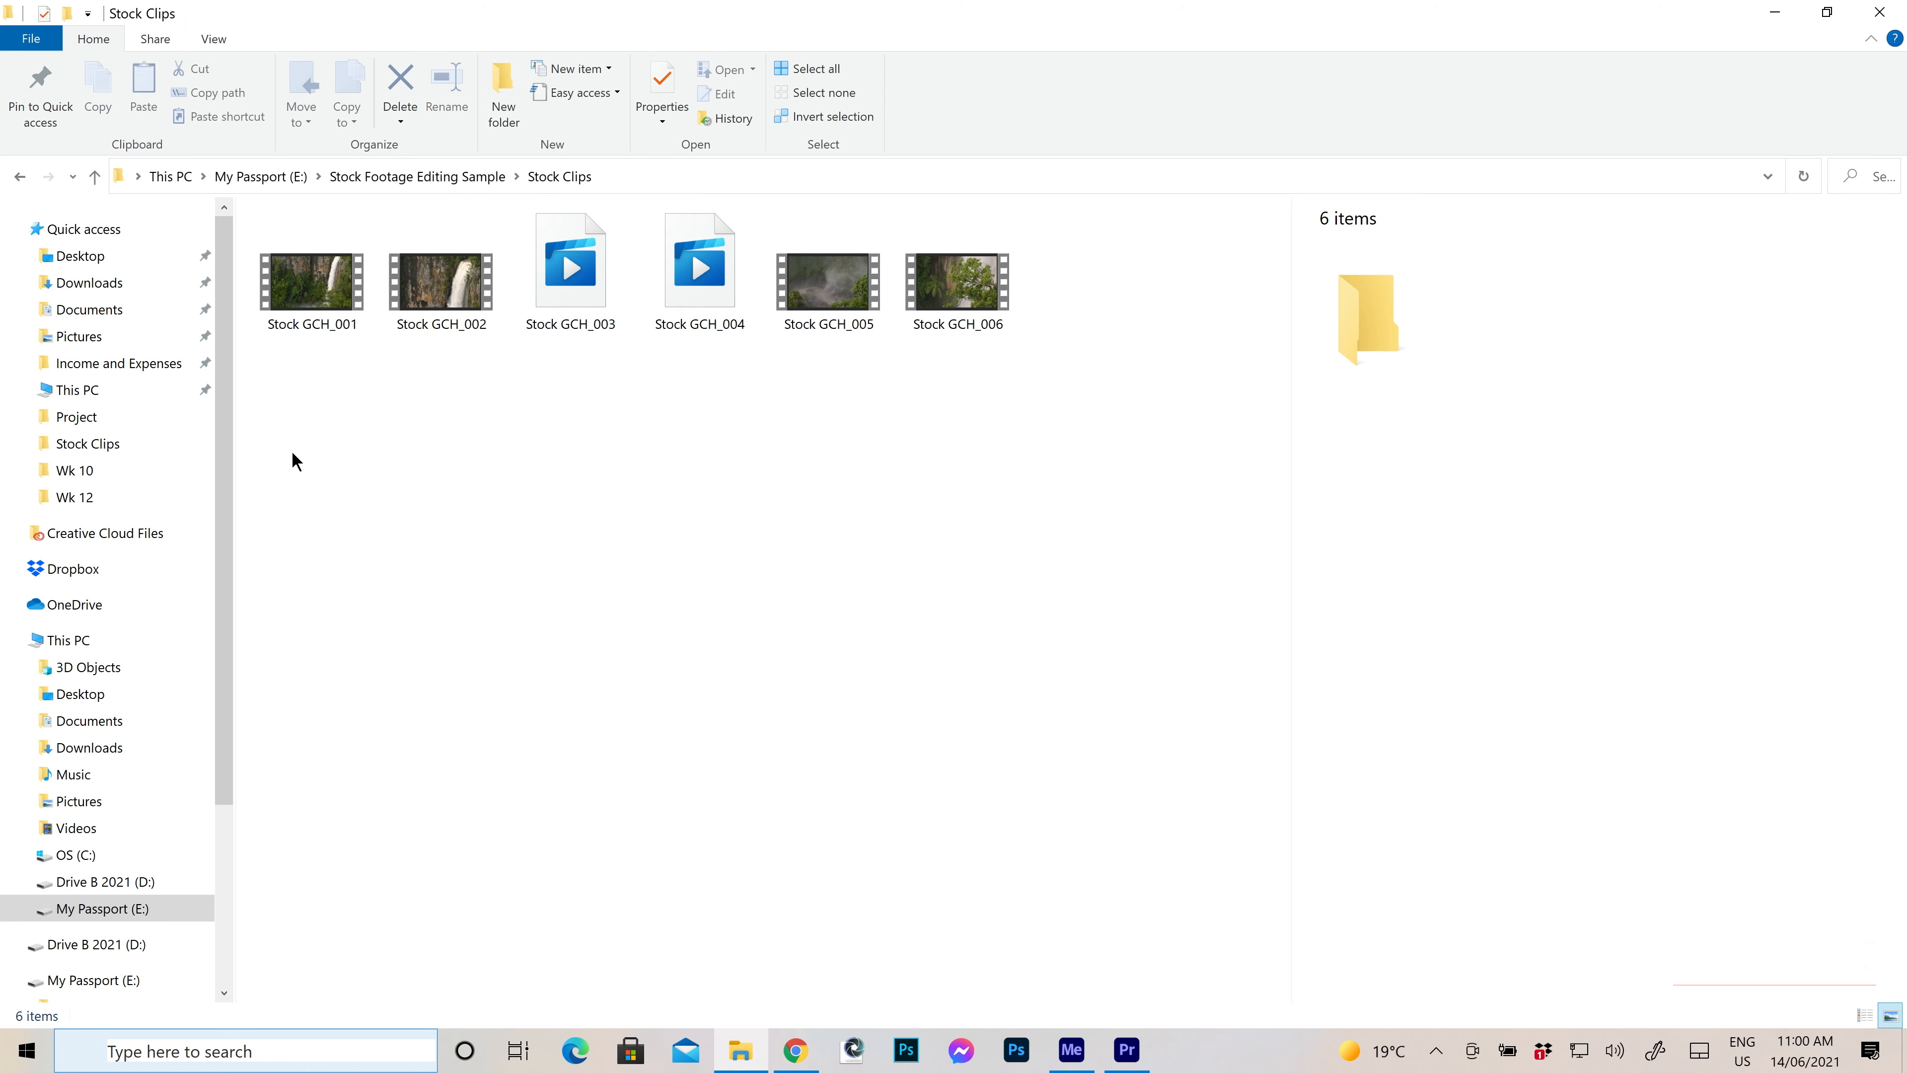
pyautogui.click(290, 325)
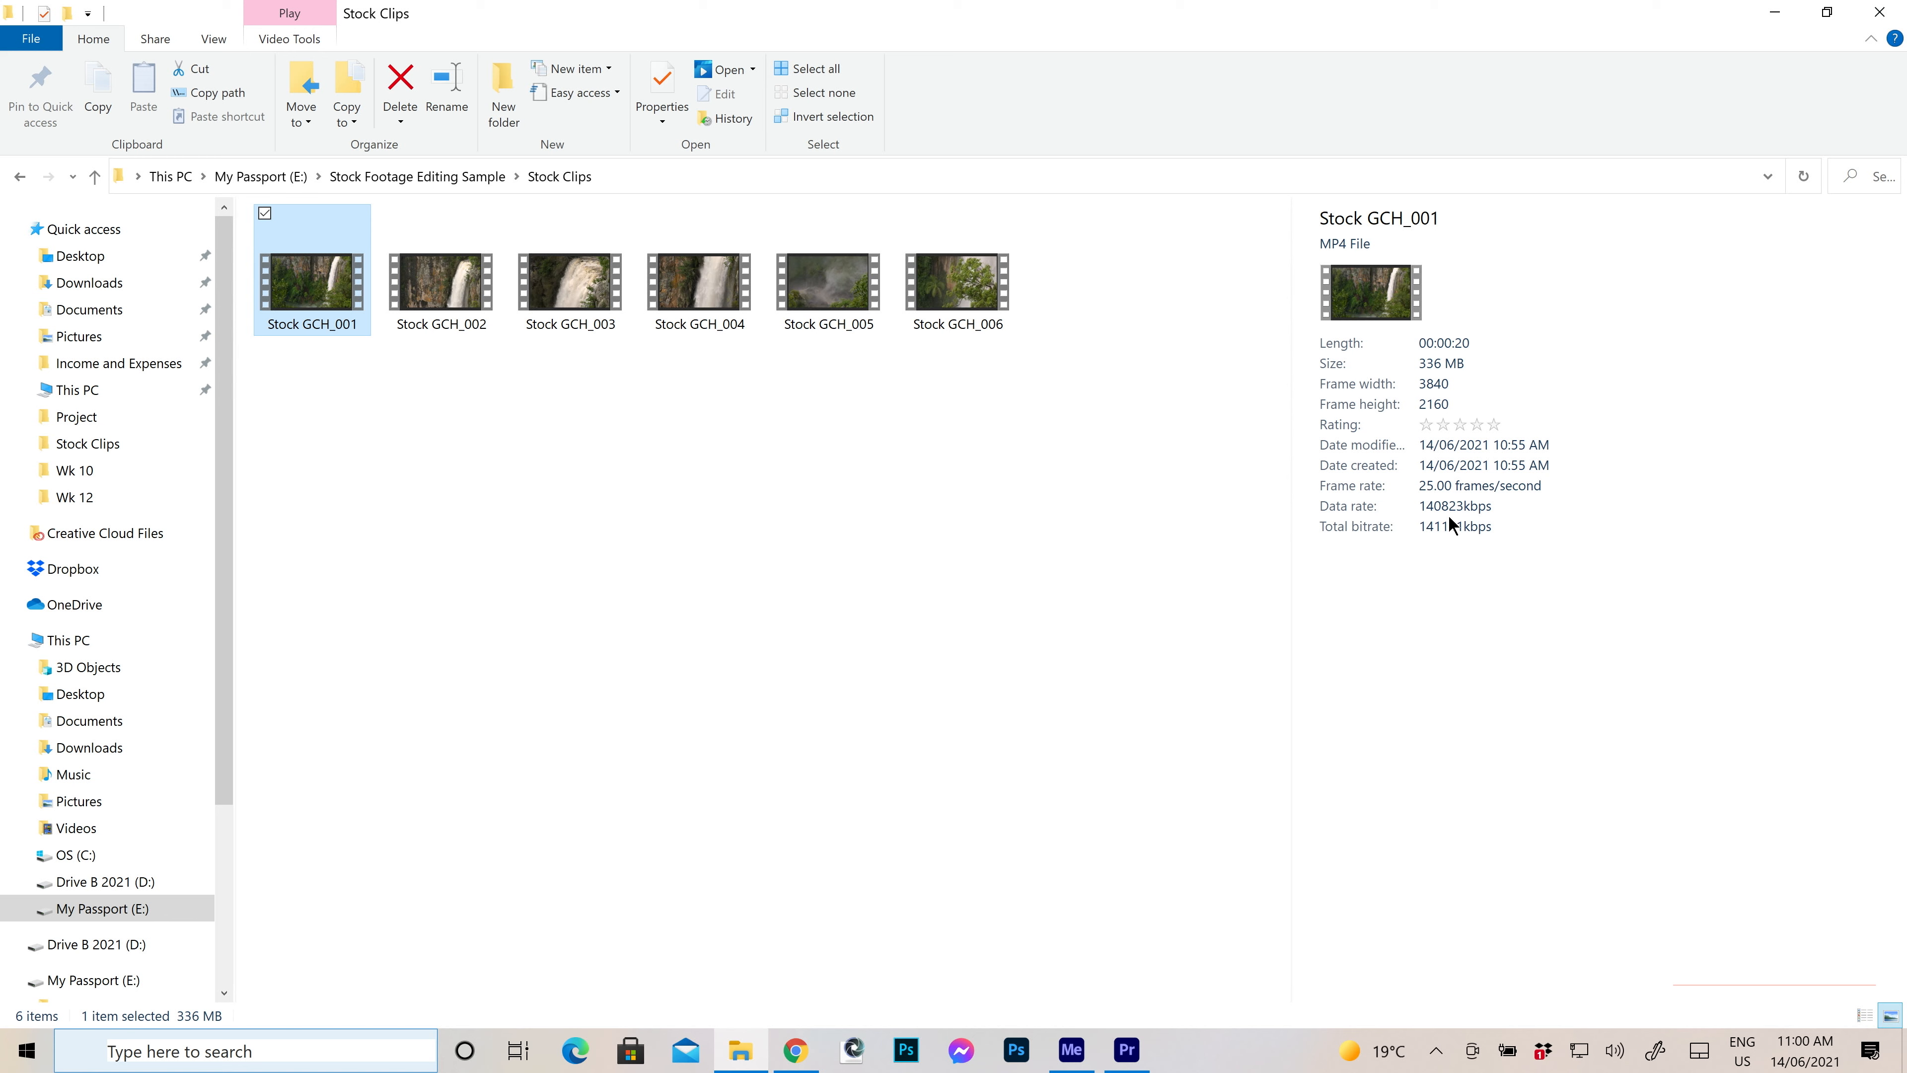
pyautogui.click(958, 289)
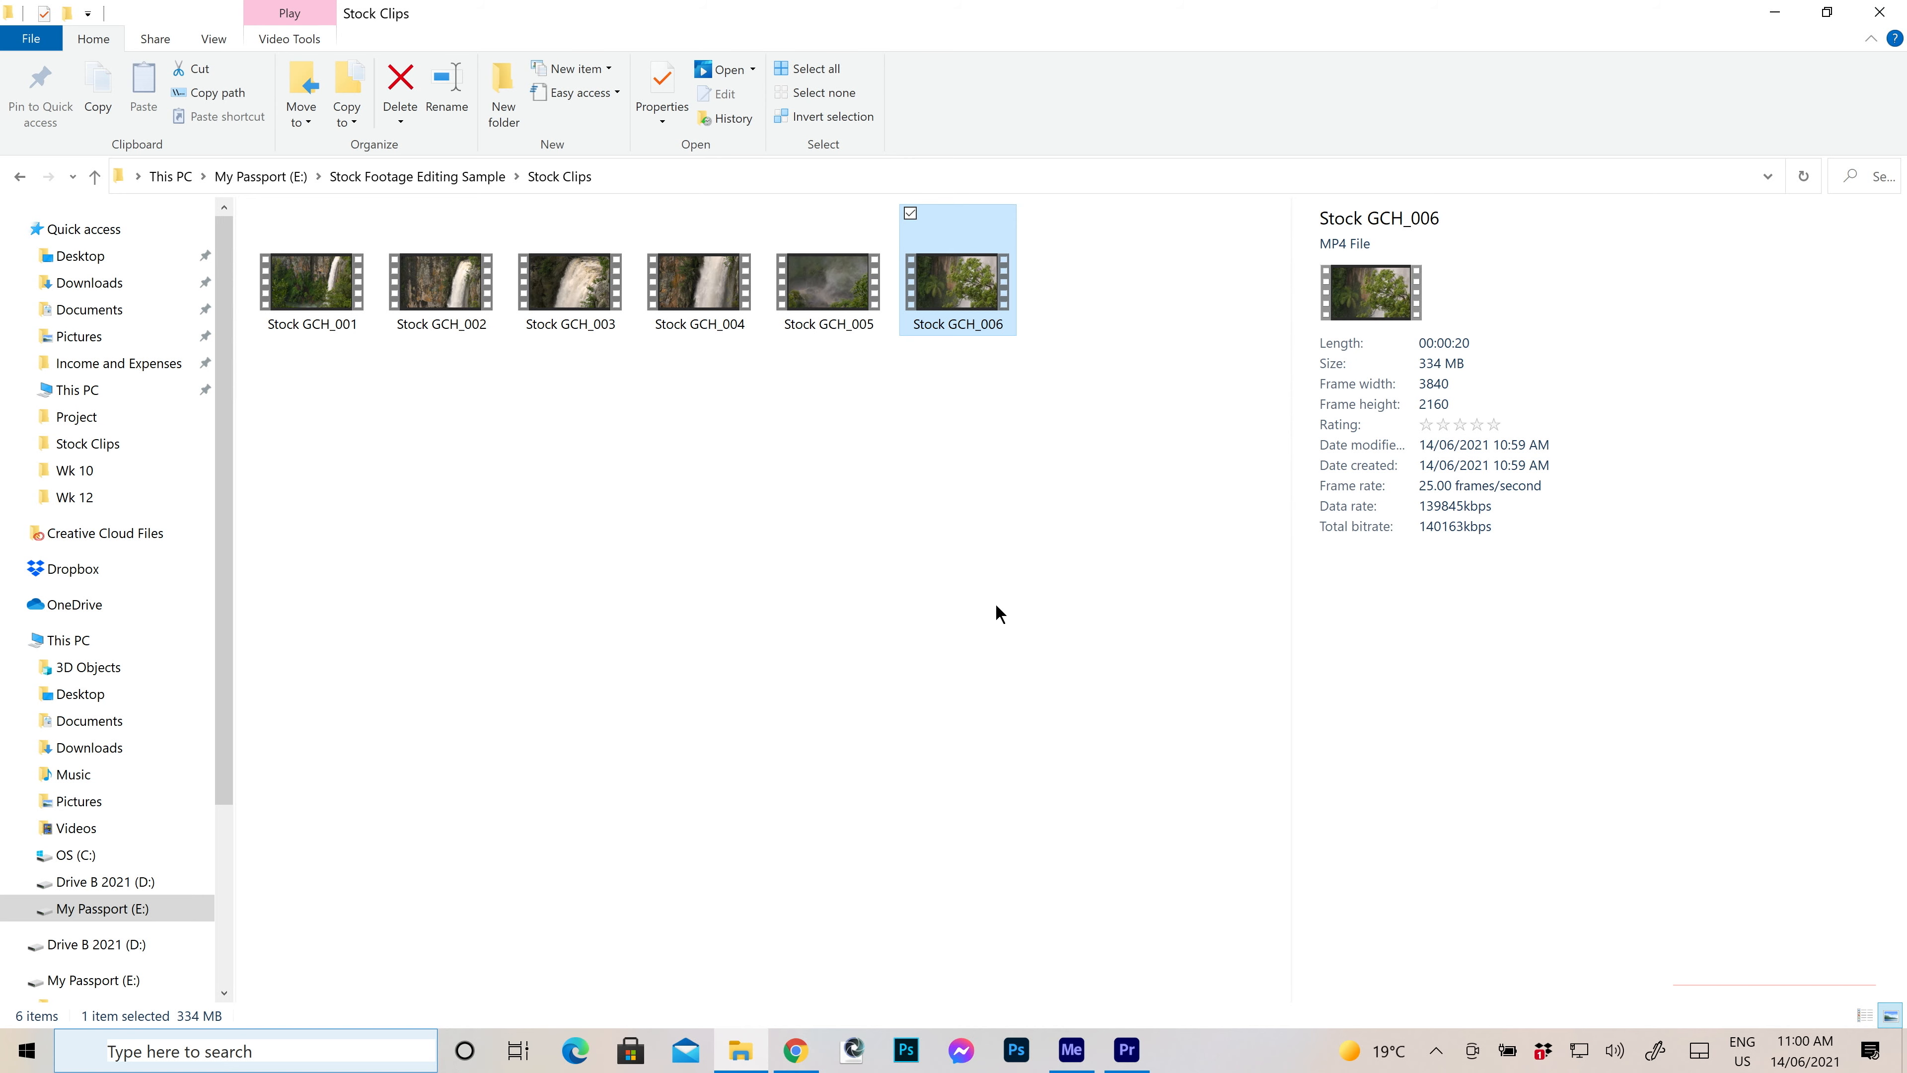
pyautogui.click(1067, 702)
pyautogui.click(1126, 1049)
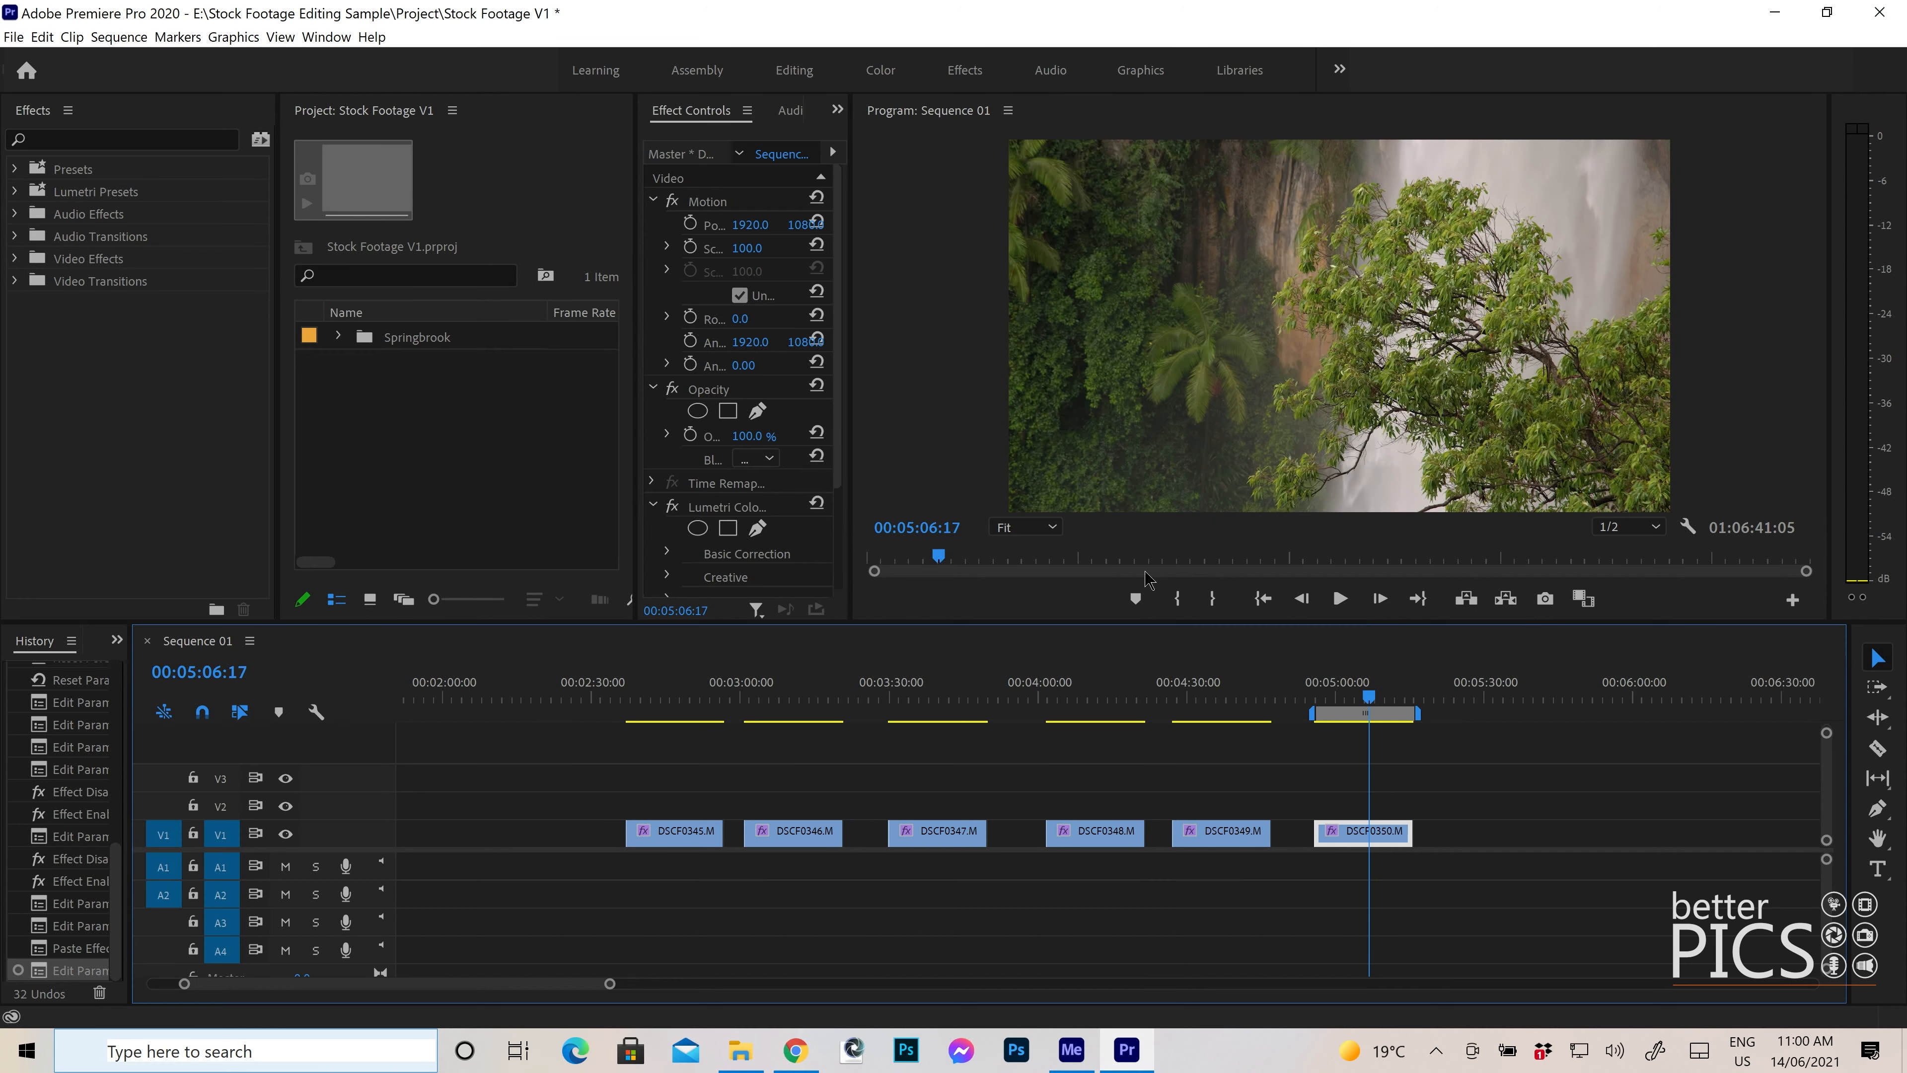